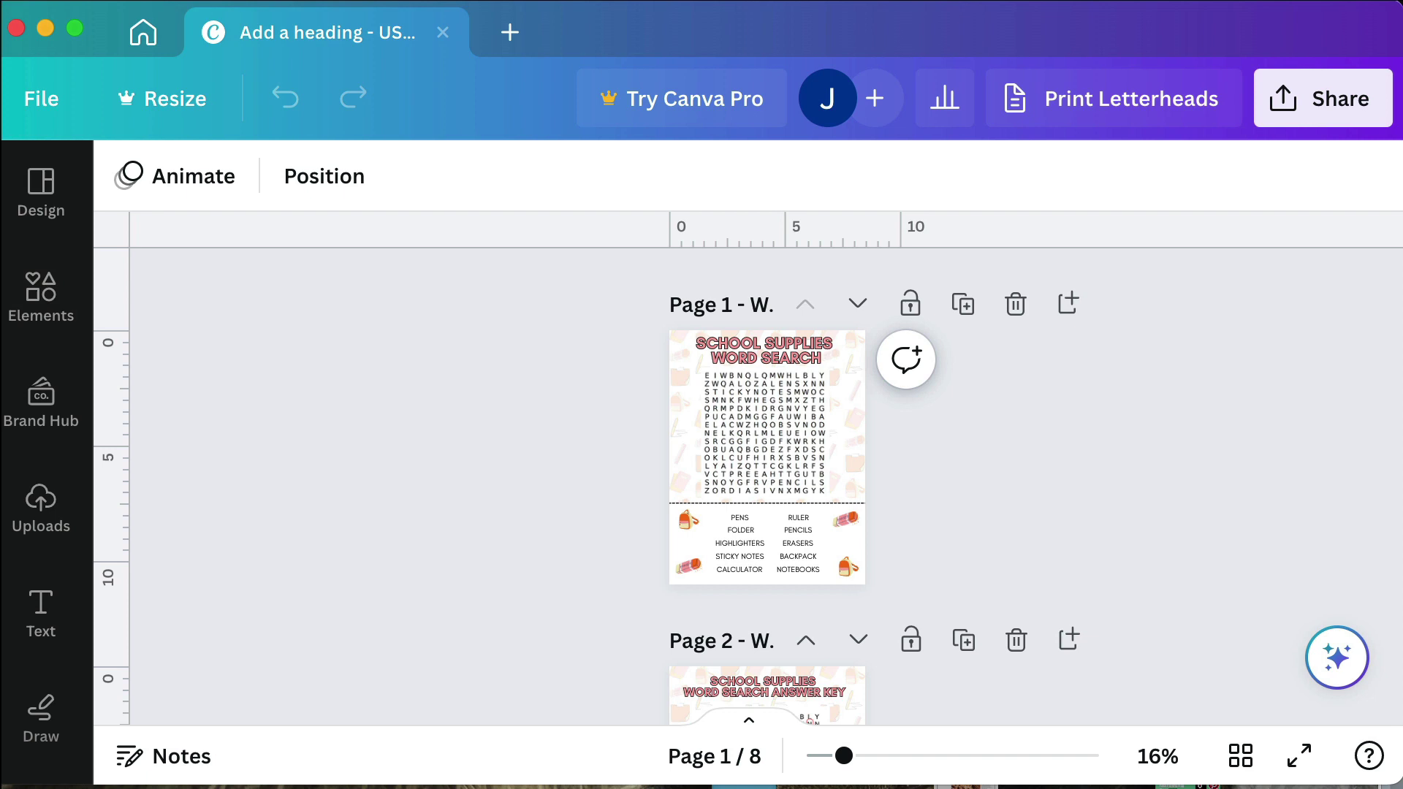
# Step: Download the word search design's pages as PNG and save the zip file
pyautogui.click(1321, 124)
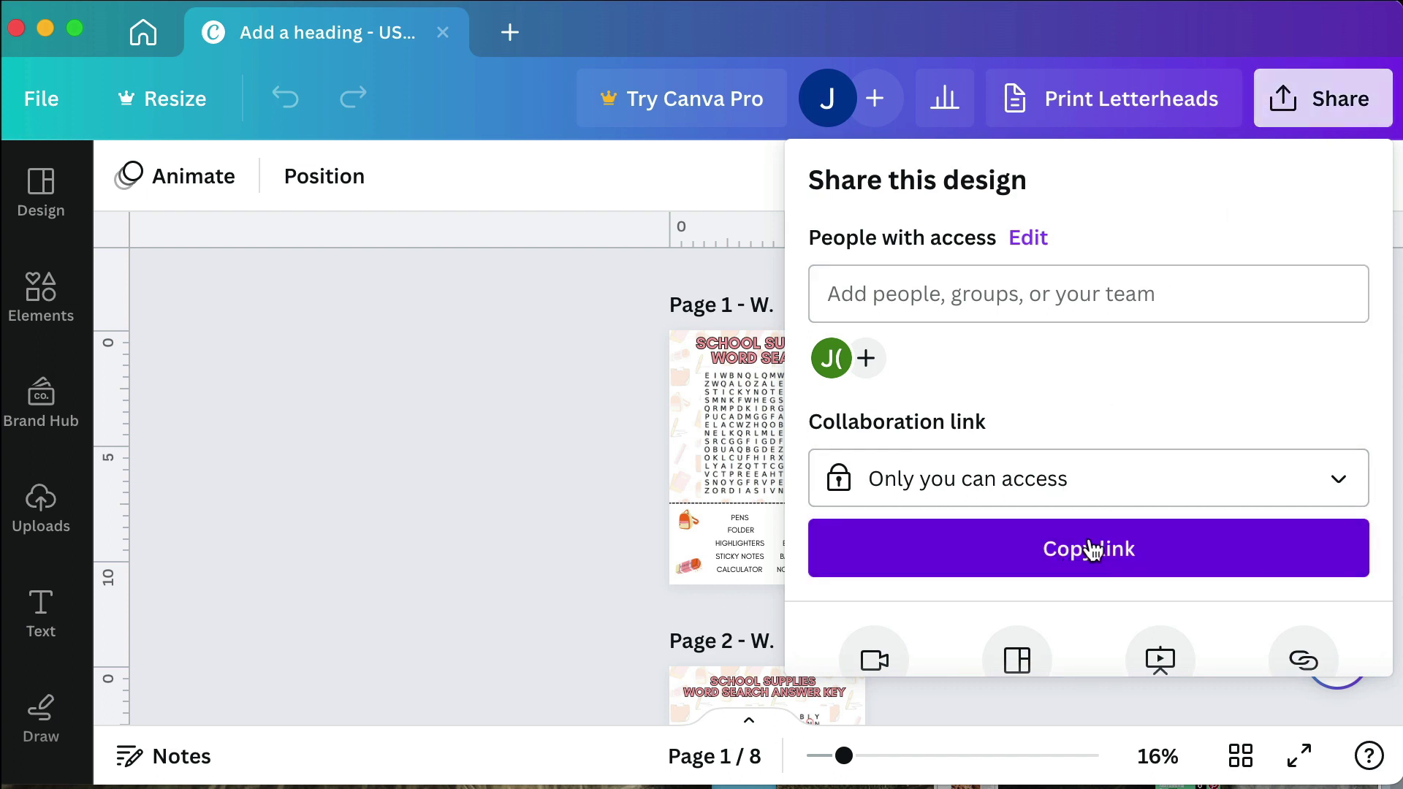
pyautogui.scroll(-3, 1103, 450)
pyautogui.scroll(3, 1105, 447)
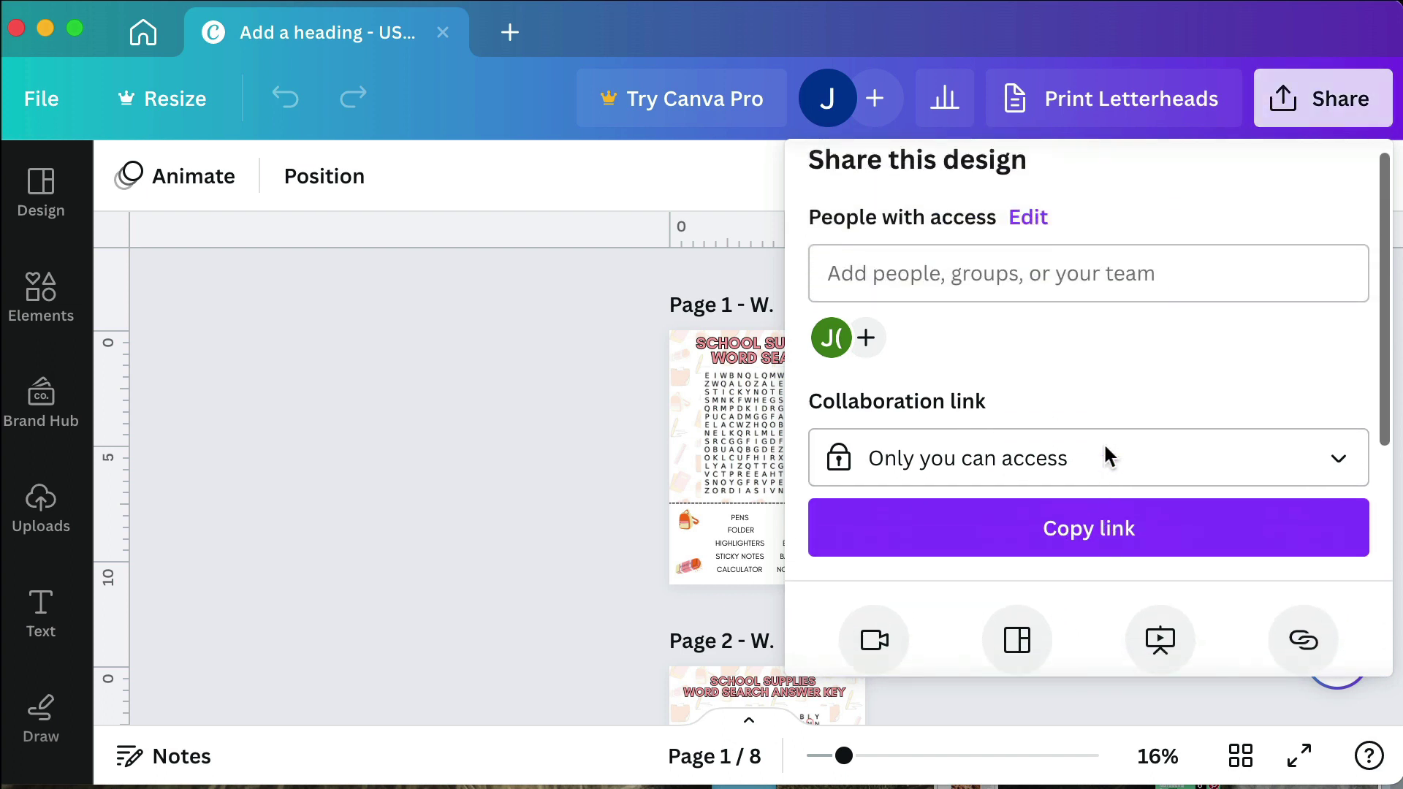
pyautogui.scroll(-6, 1064, 509)
pyautogui.click(1053, 439)
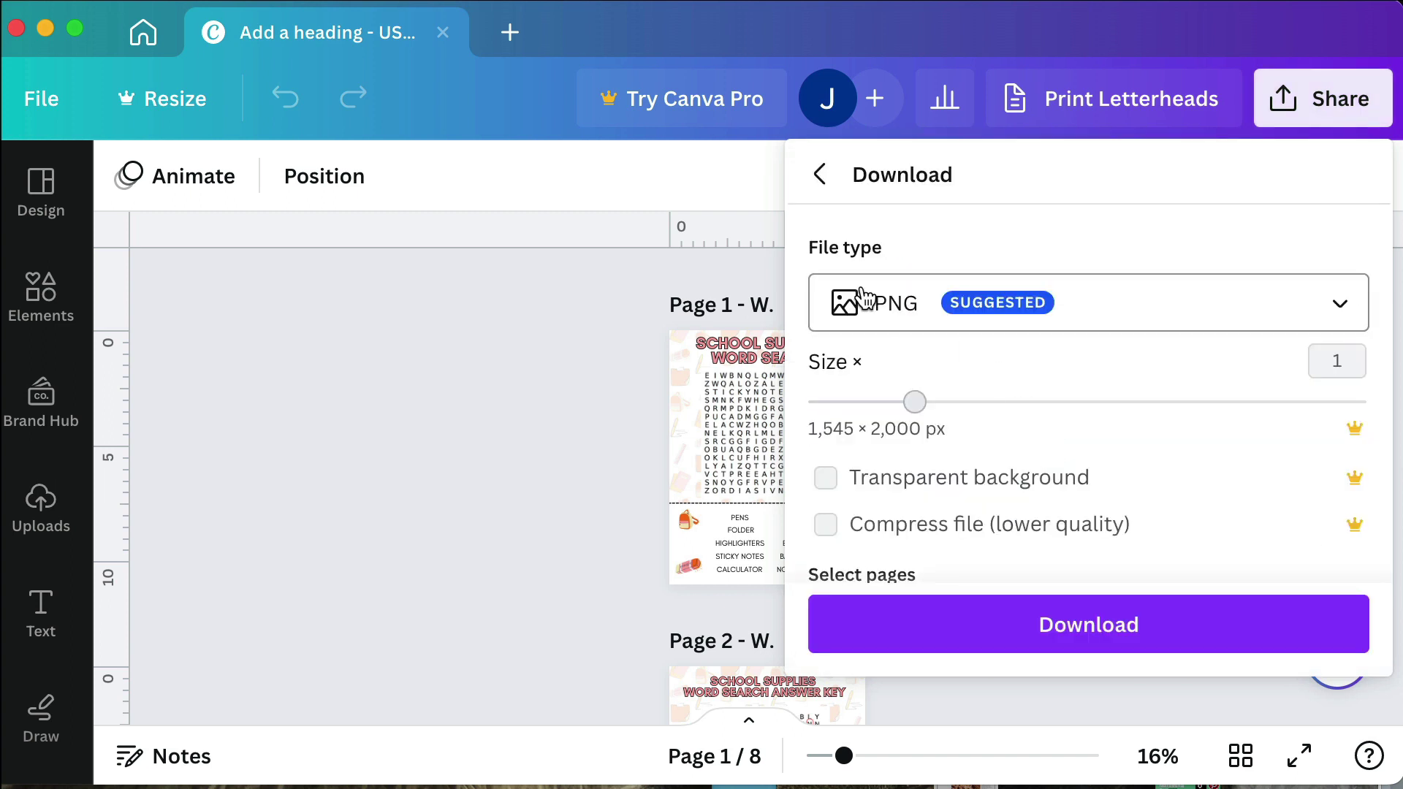
pyautogui.click(983, 629)
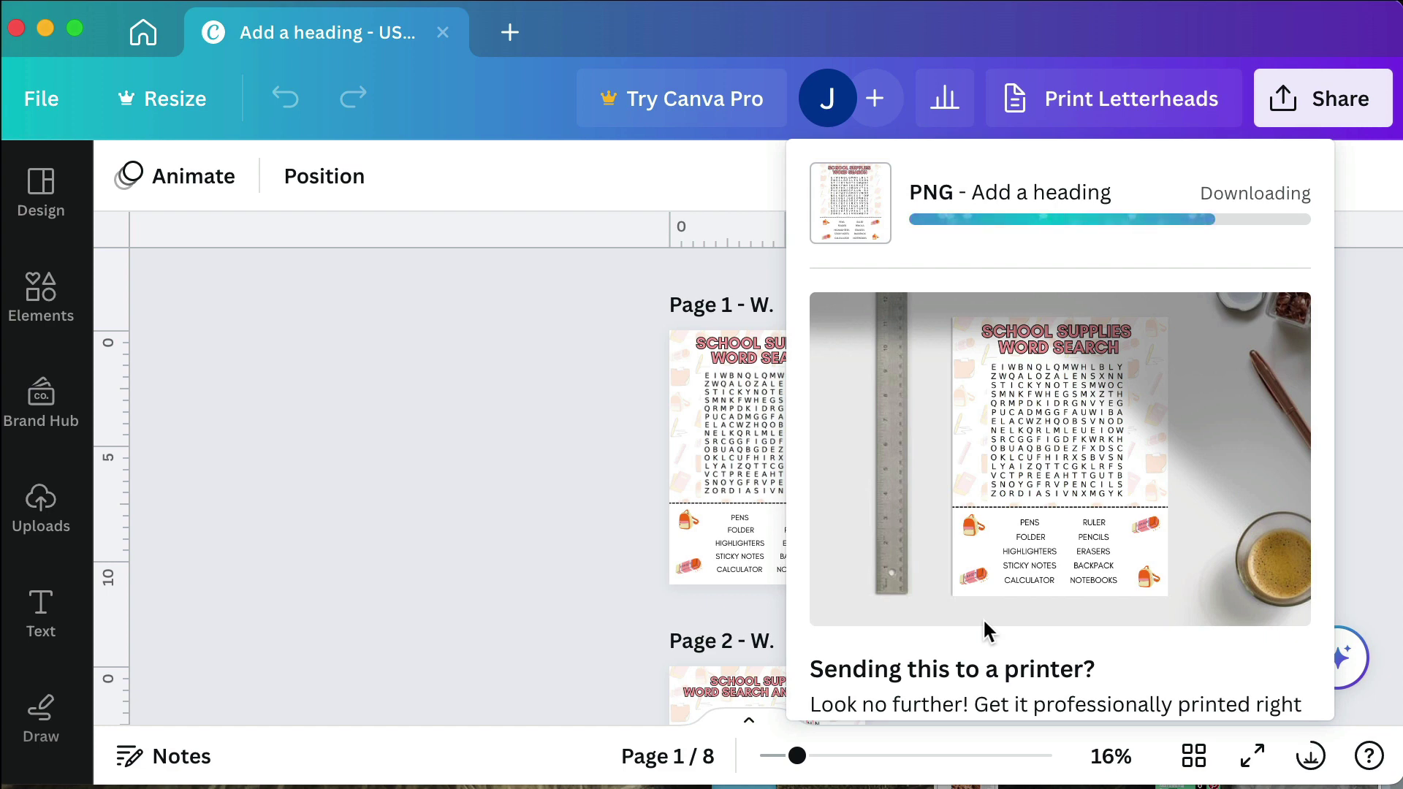
pyautogui.press('Return')
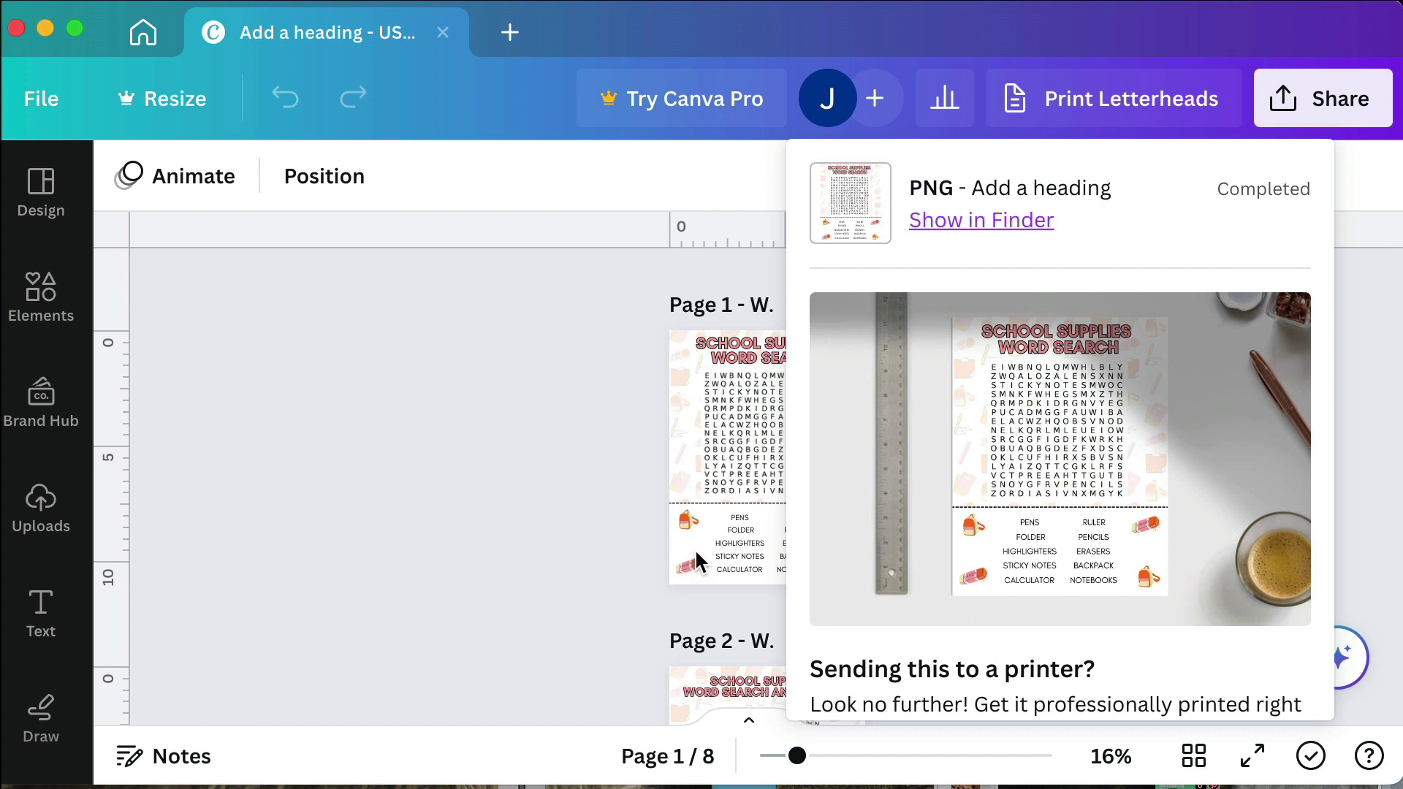
# Step: From the Canva home page, create a custom-size design of 2000 × 2000 px
pyautogui.click(146, 44)
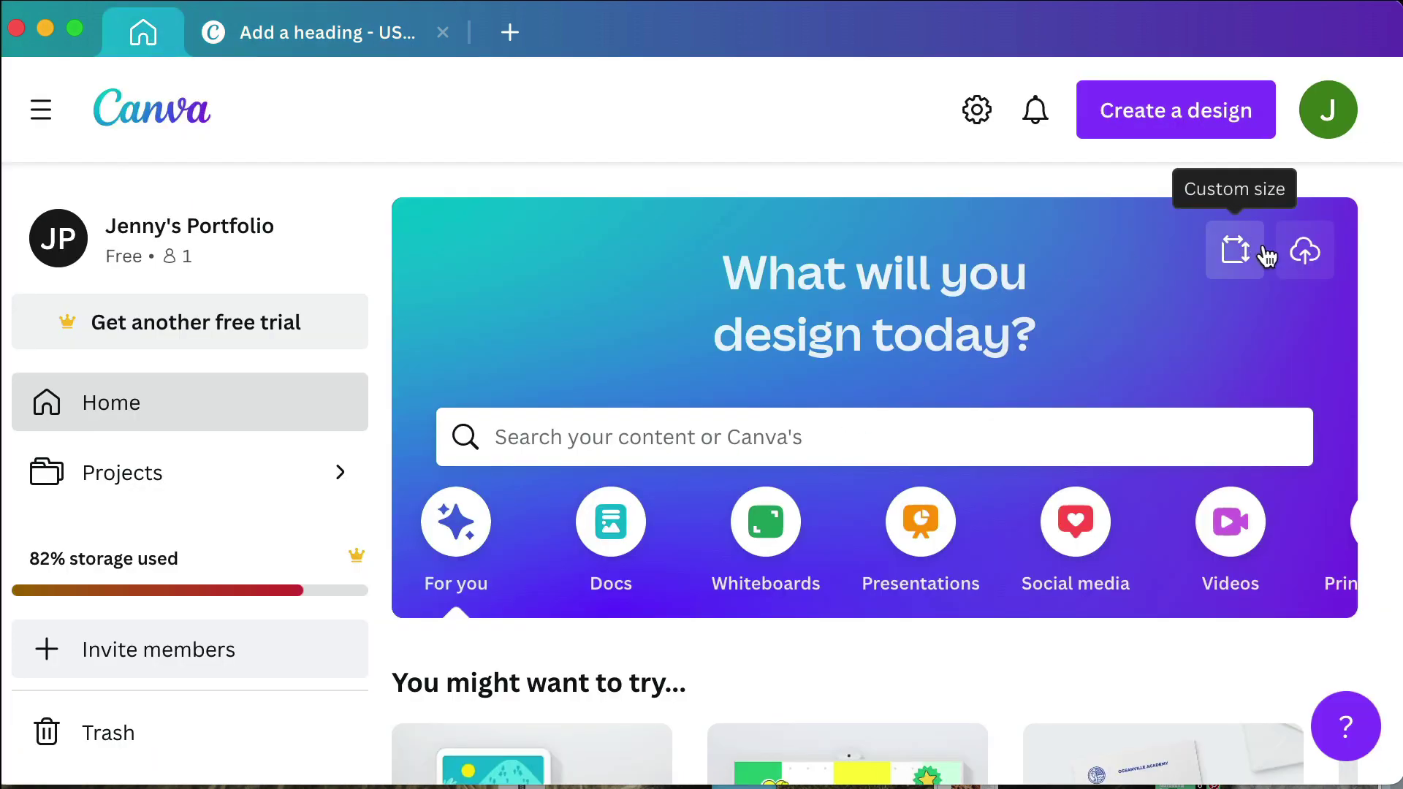
pyautogui.click(1248, 274)
pyautogui.click(839, 384)
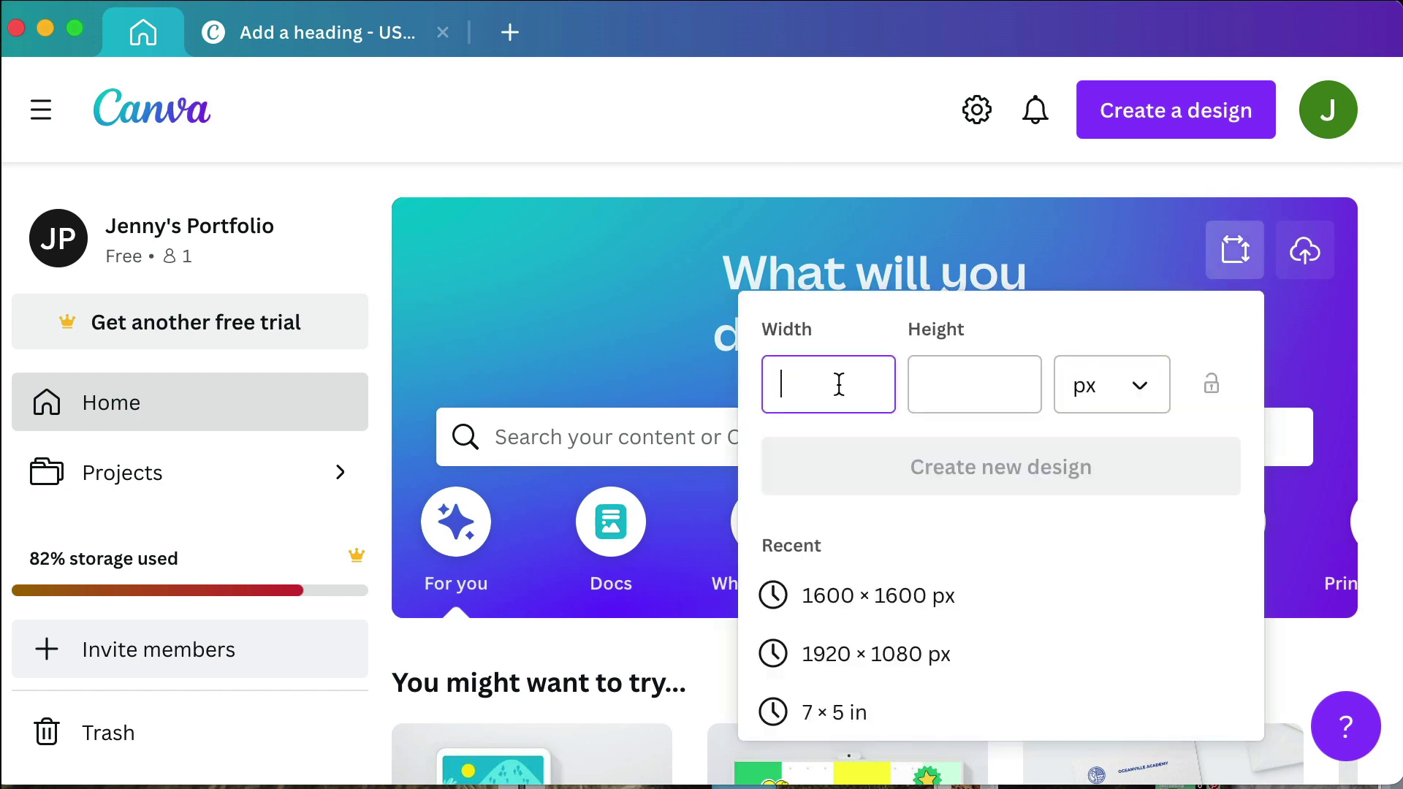
pyautogui.write('2000')
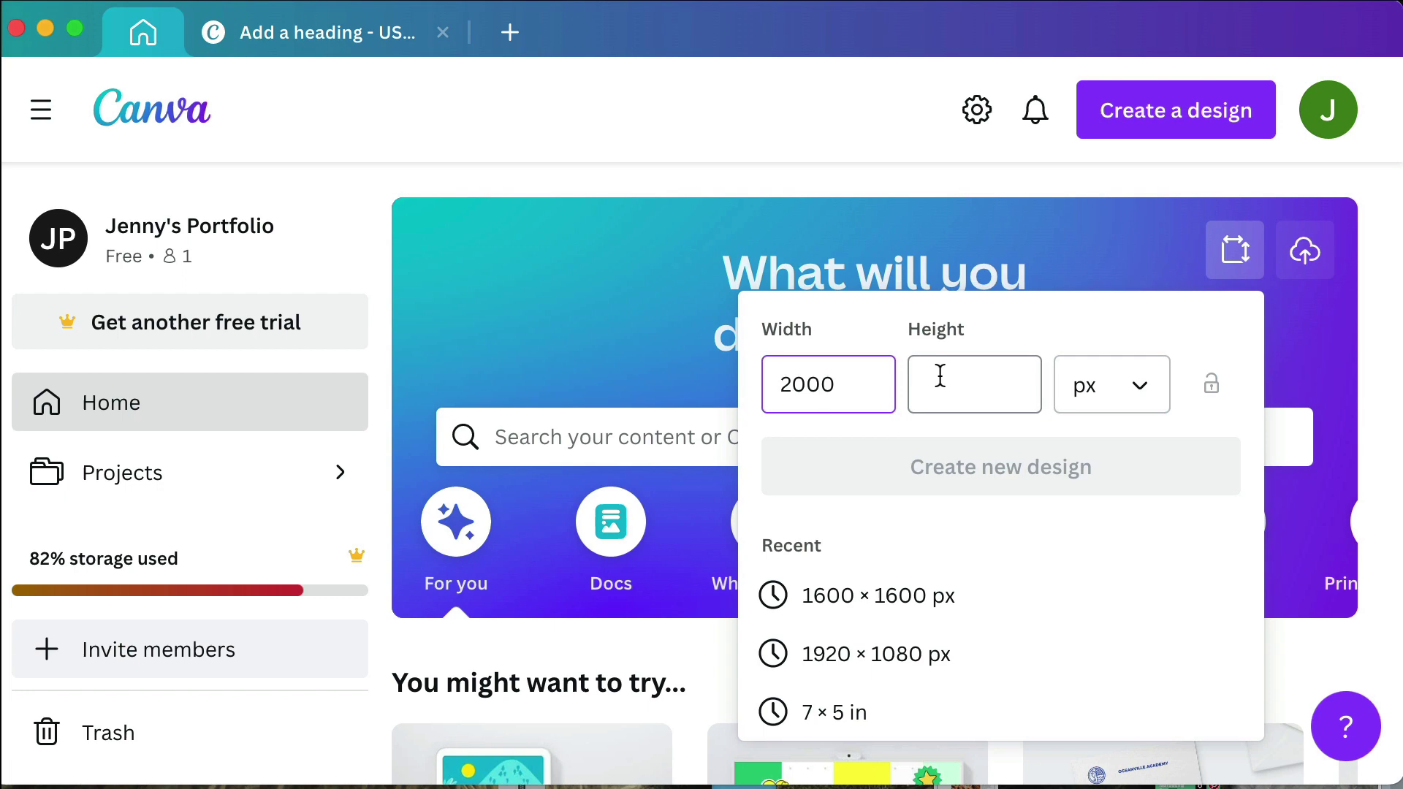
pyautogui.click(948, 378)
pyautogui.write('2000')
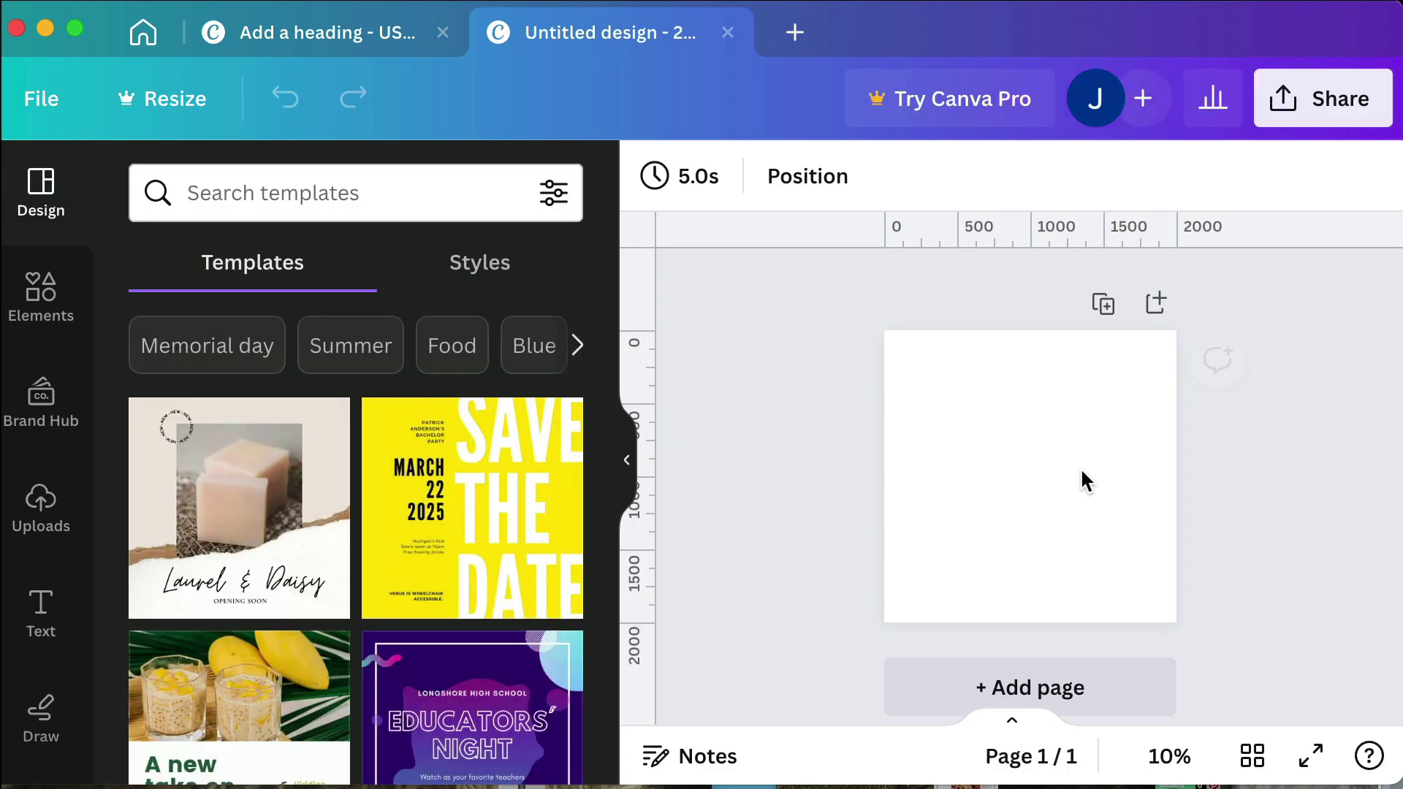
# Step: Add two more pages so the design holds three blank pages, then select page 1
pyautogui.click(1119, 687)
pyautogui.click(1120, 695)
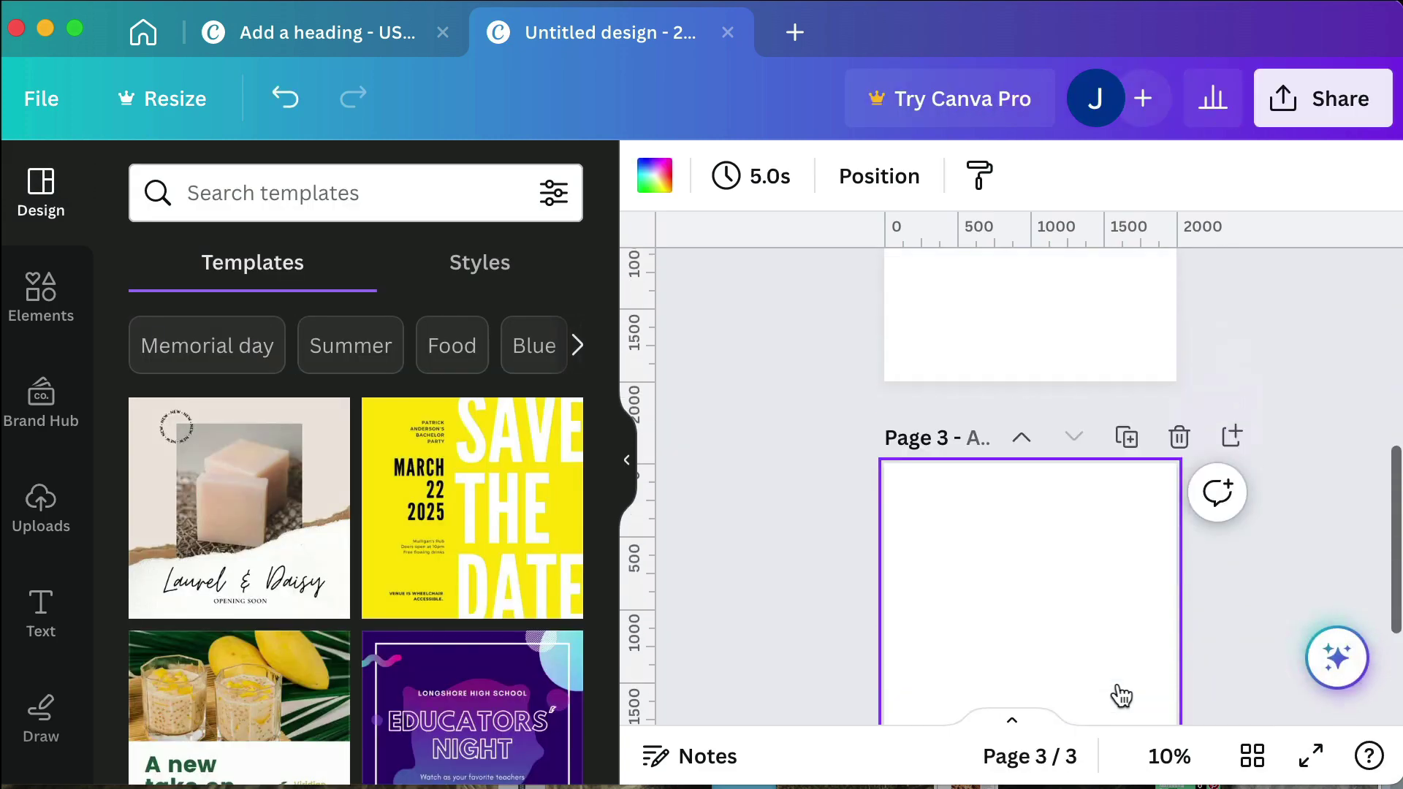
pyautogui.scroll(10, 1121, 691)
pyautogui.click(949, 374)
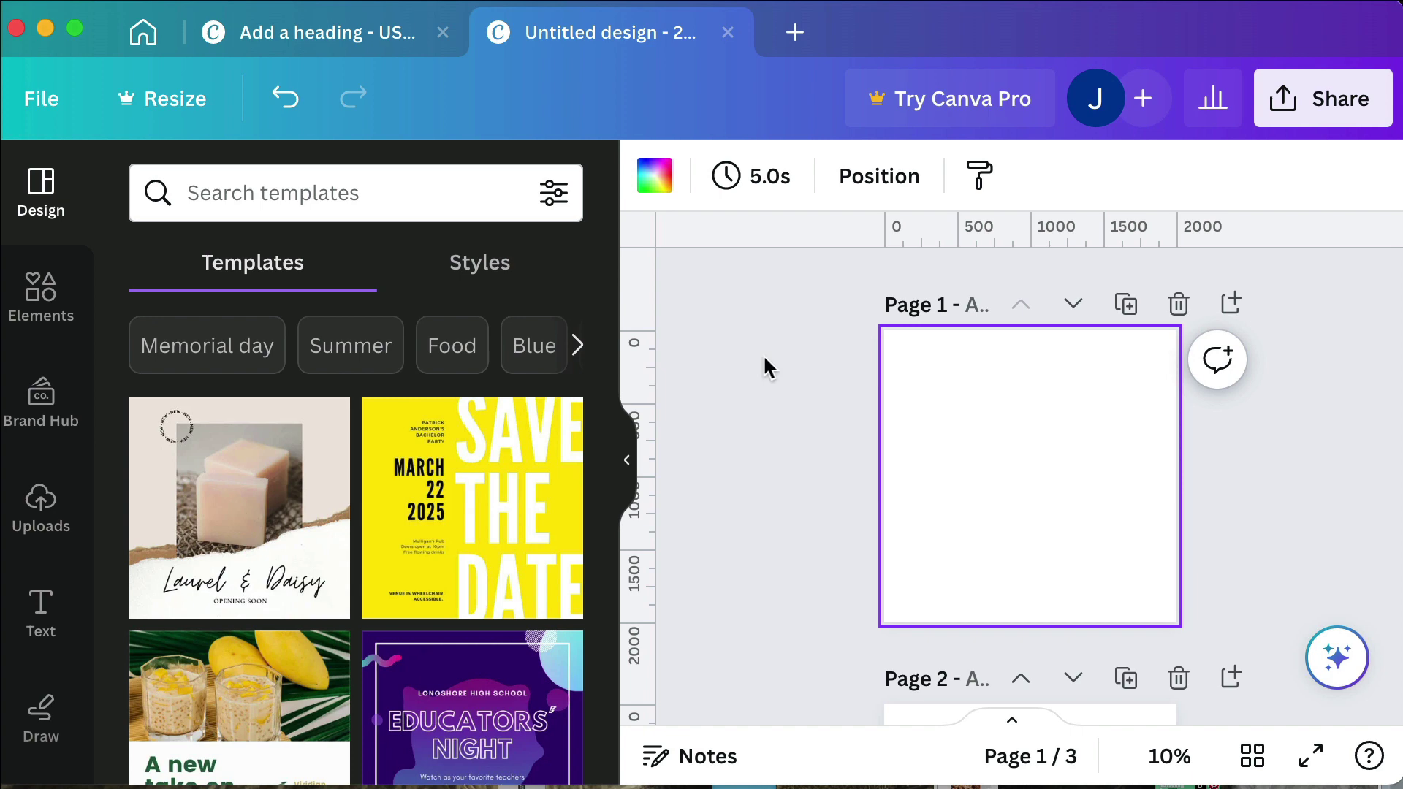
# Step: Make page 1's background light grey, then lighten it to #EBEBEB in the custom colour picker
pyautogui.click(647, 186)
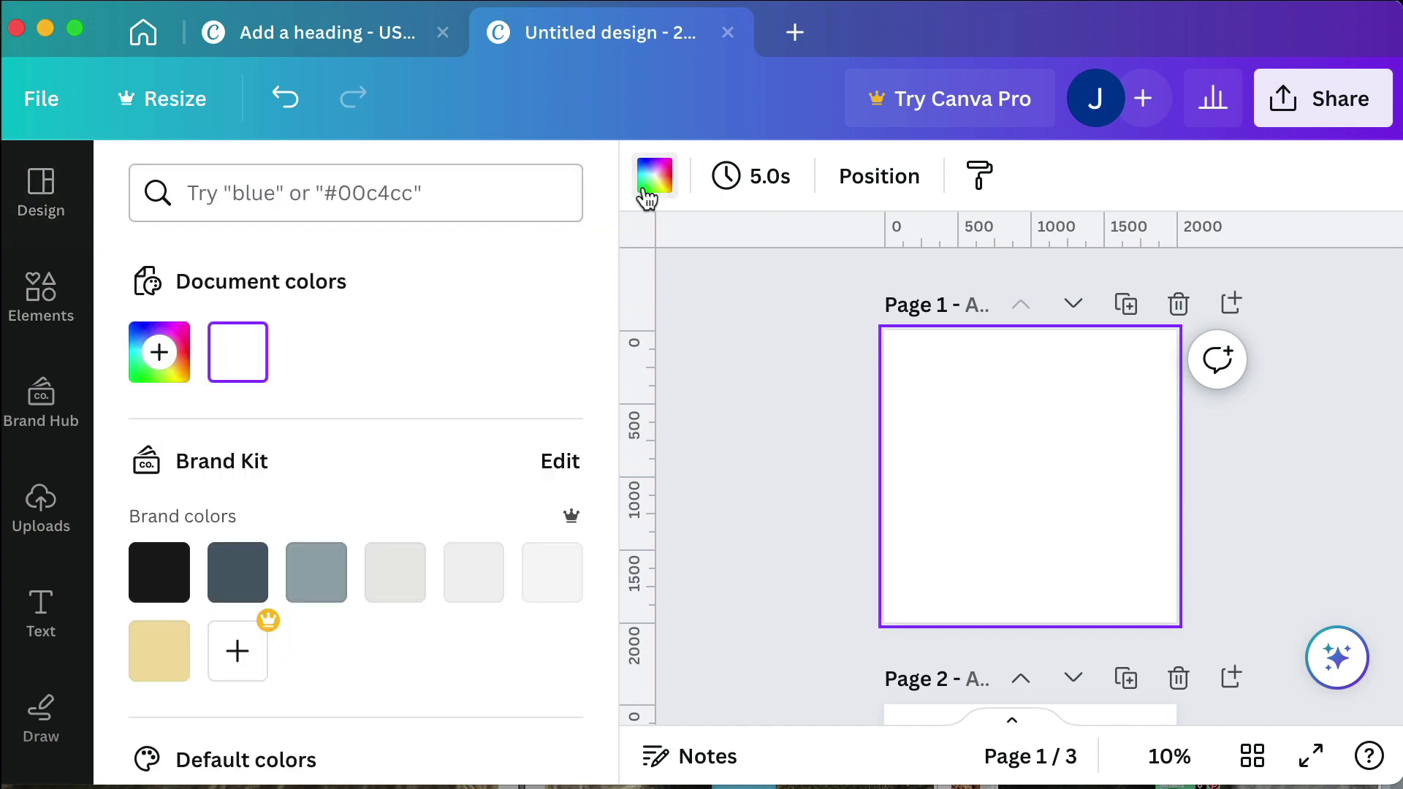
pyautogui.scroll(-8, 480, 676)
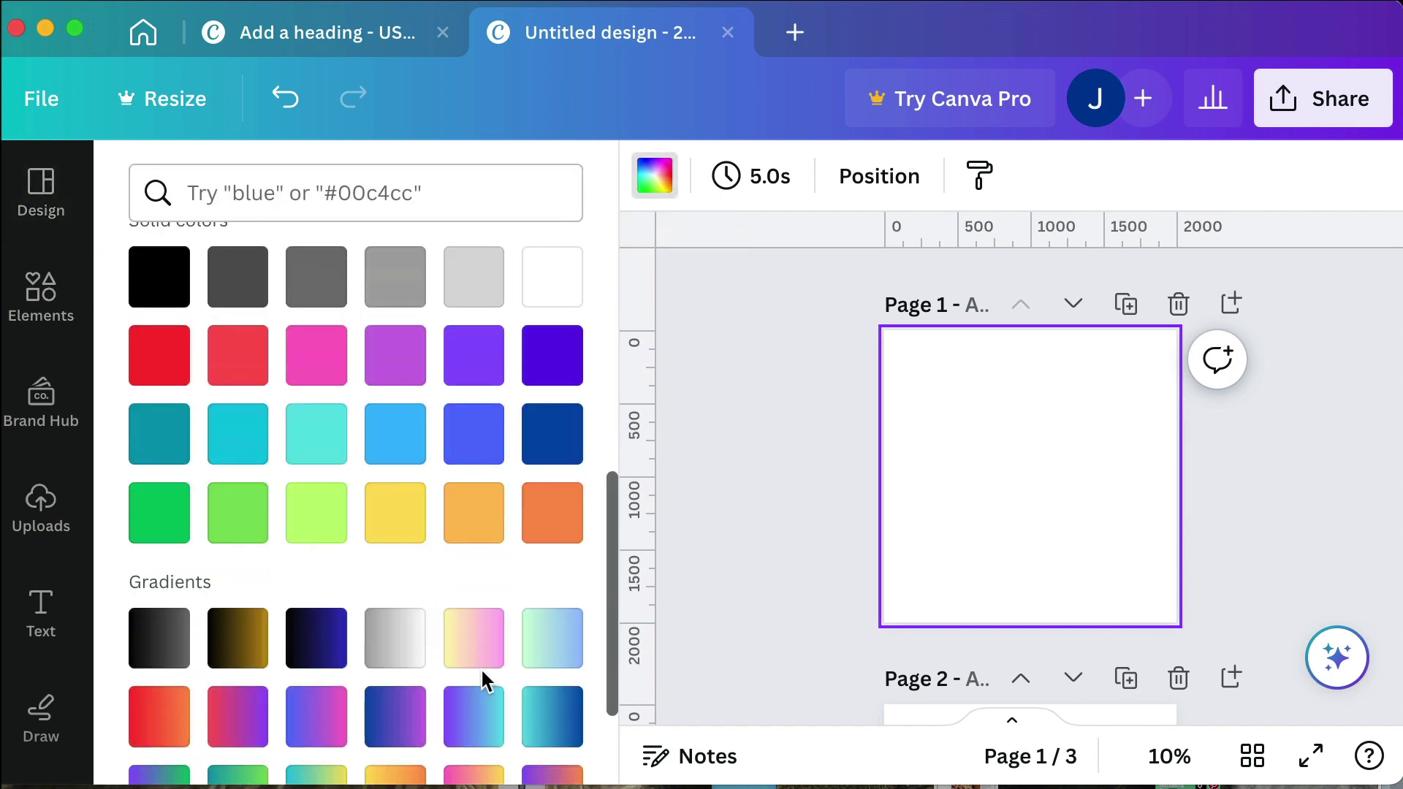
pyautogui.scroll(3, 481, 667)
pyautogui.click(473, 468)
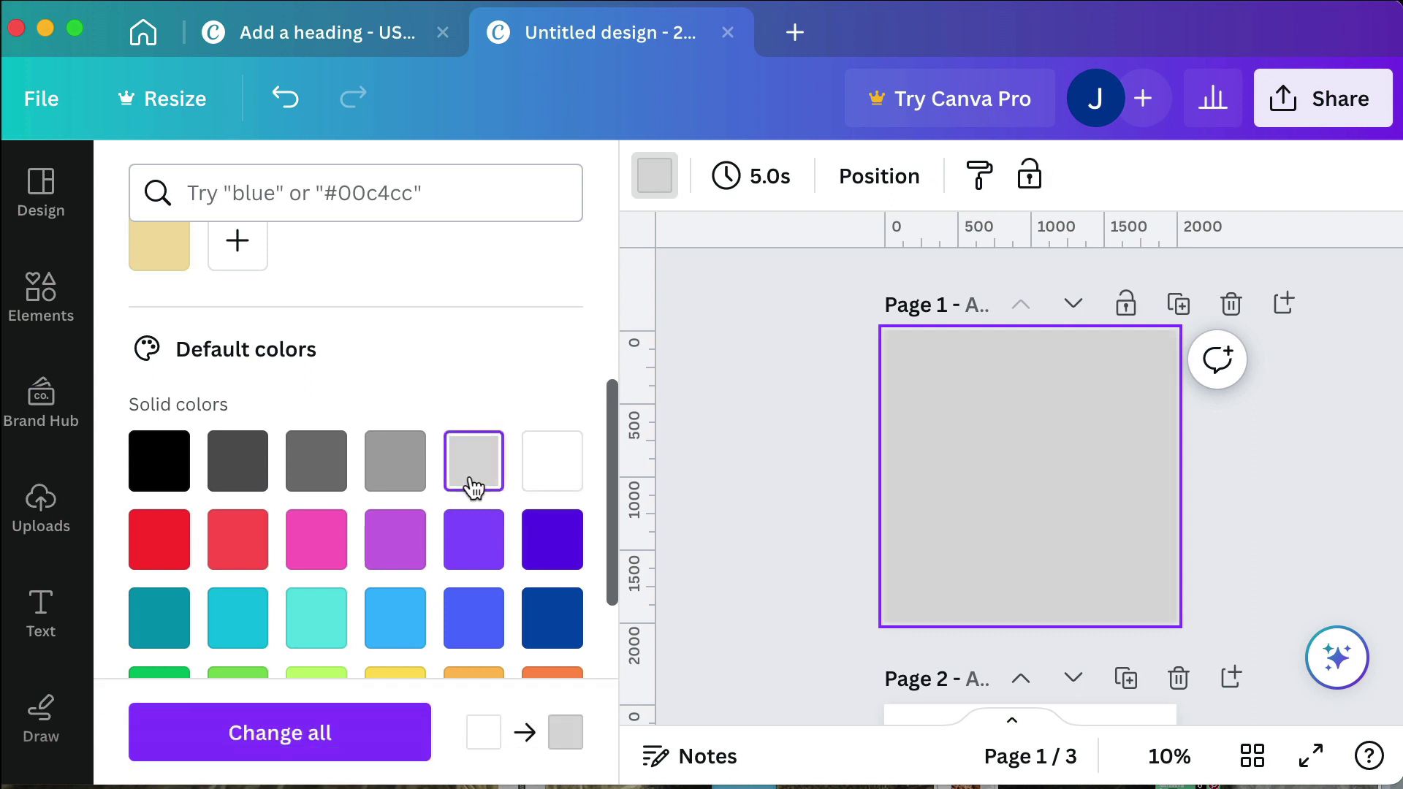
pyautogui.click(654, 176)
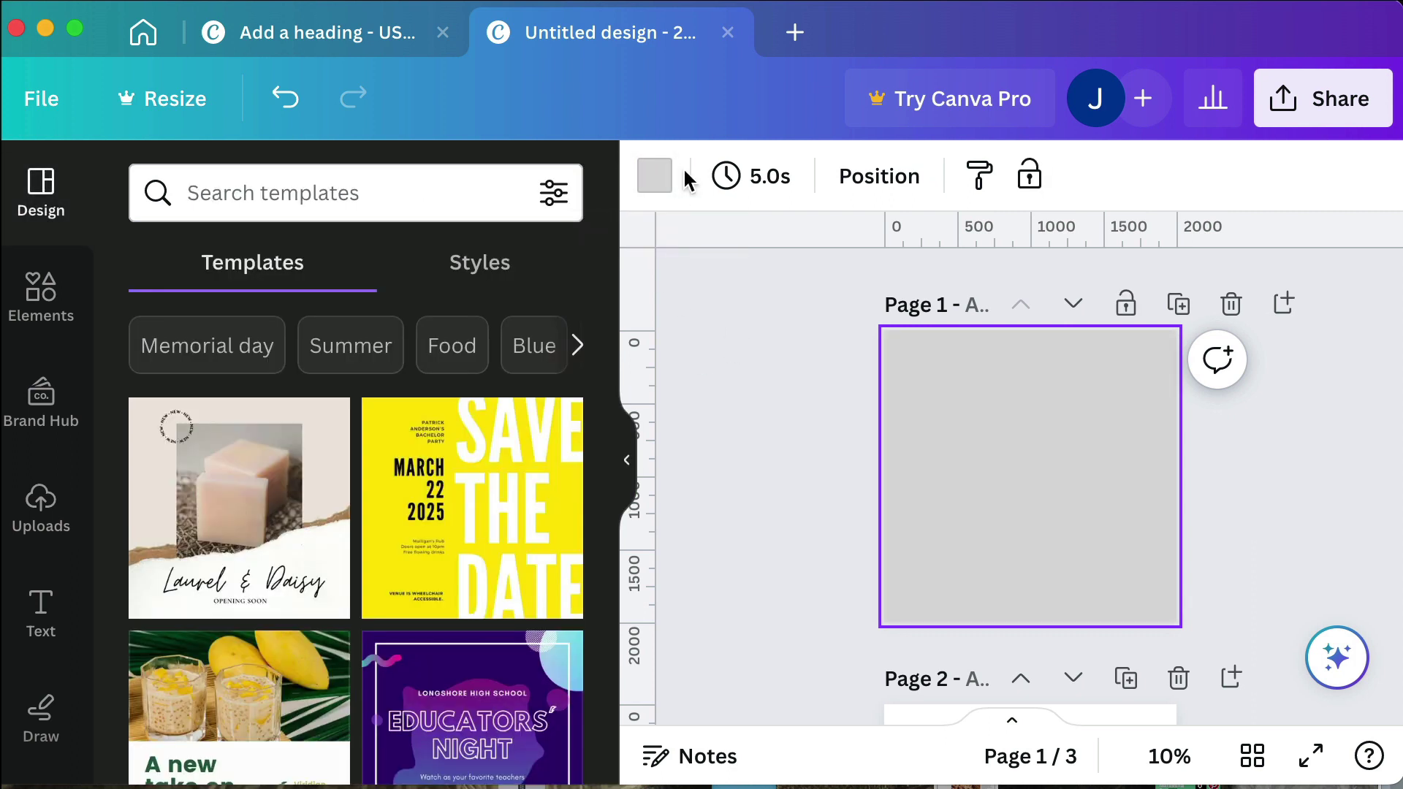
pyautogui.click(656, 177)
pyautogui.click(161, 349)
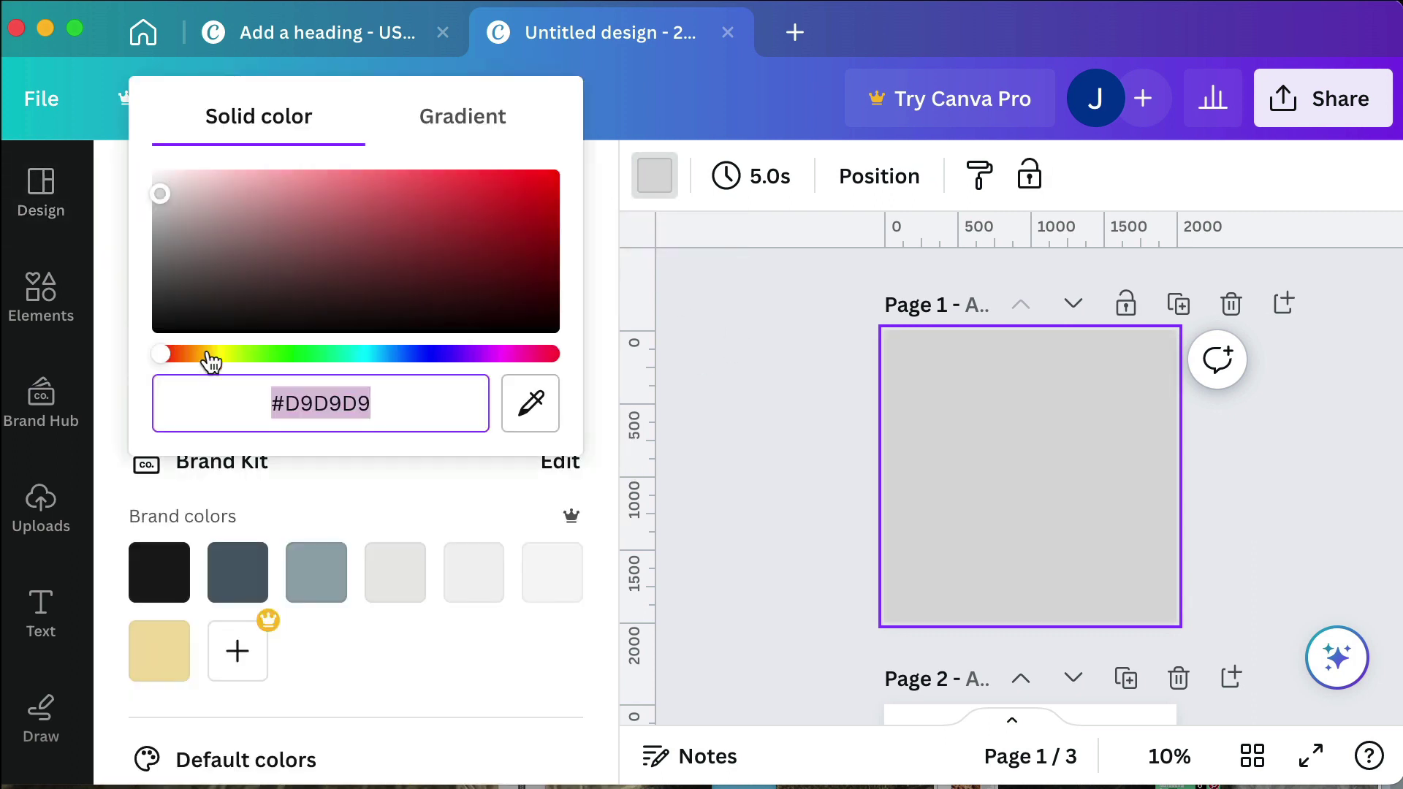
pyautogui.click(160, 190)
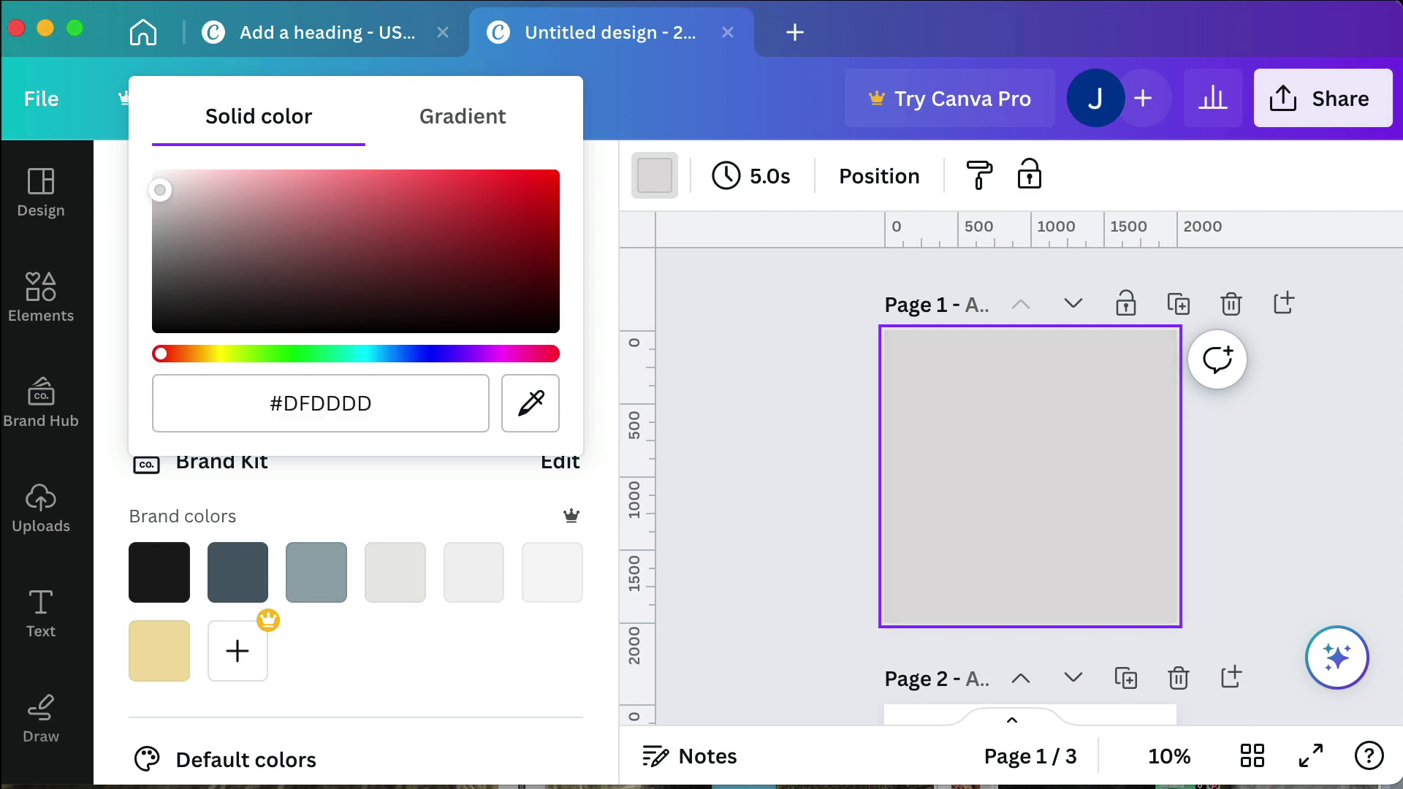
pyautogui.moveTo(160, 190); pyautogui.dragTo(159, 182)
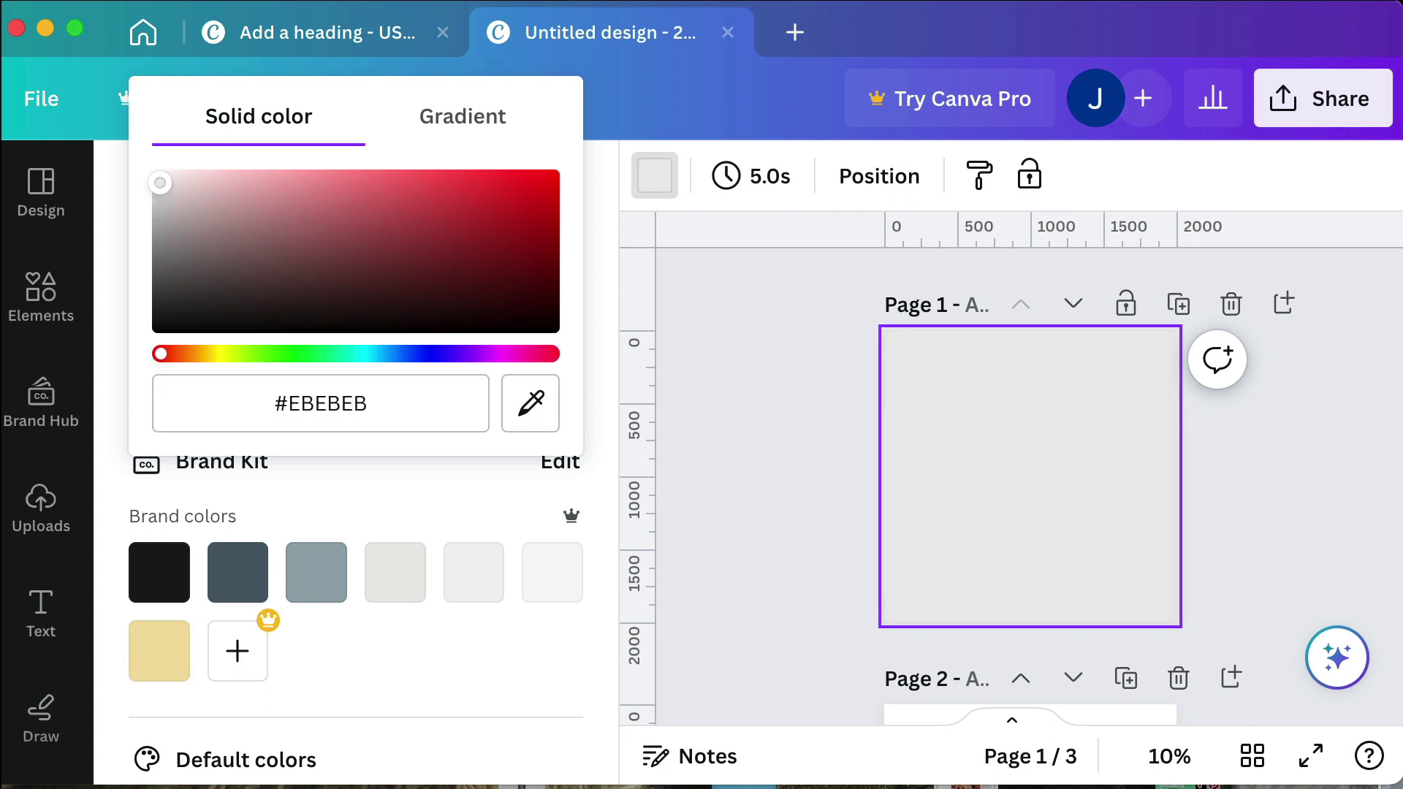
pyautogui.click(787, 477)
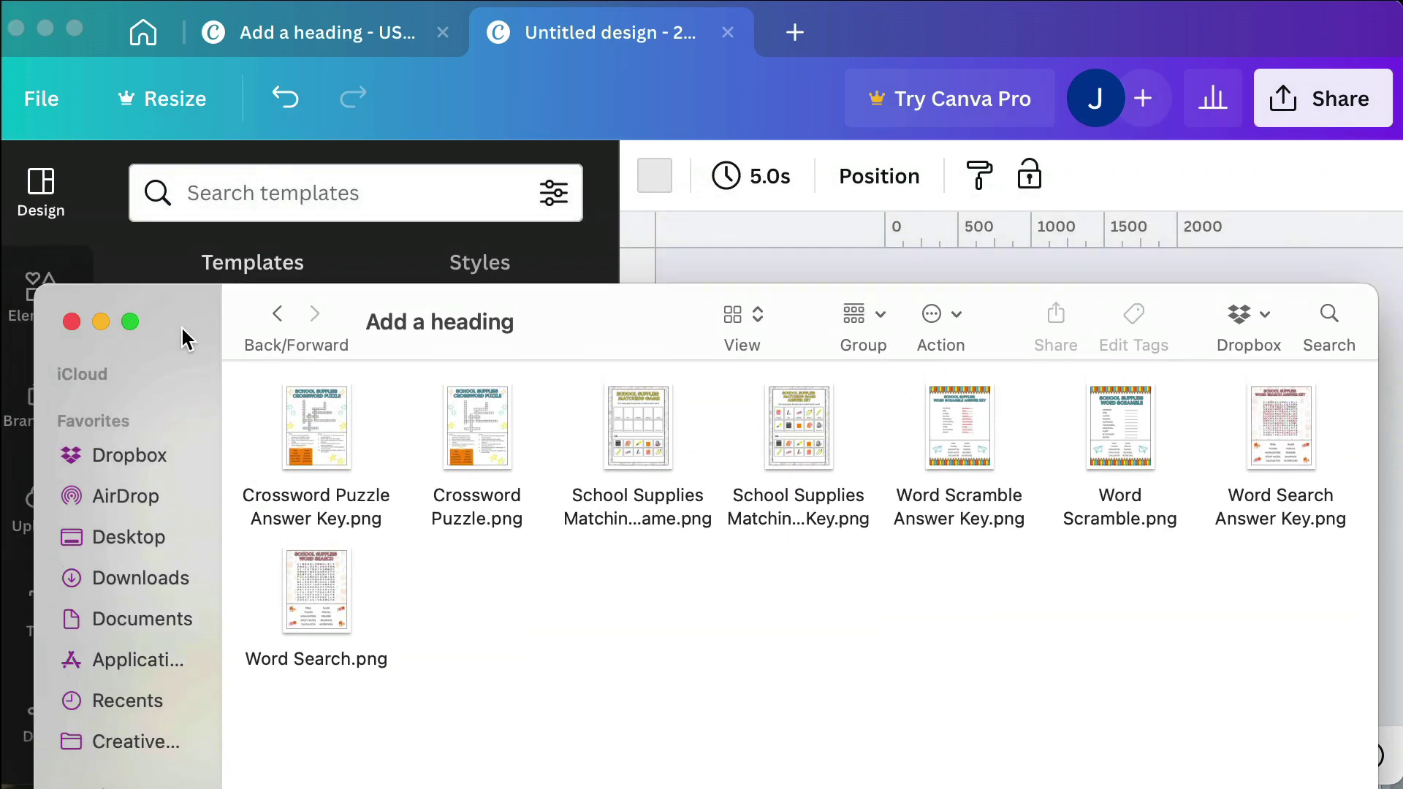
# Step: Drag all eight worksheet PNGs from the Finder folder into Canva and hide Finder
pyautogui.moveTo(1286, 687); pyautogui.dragTo(296, 196)
pyautogui.click(102, 321)
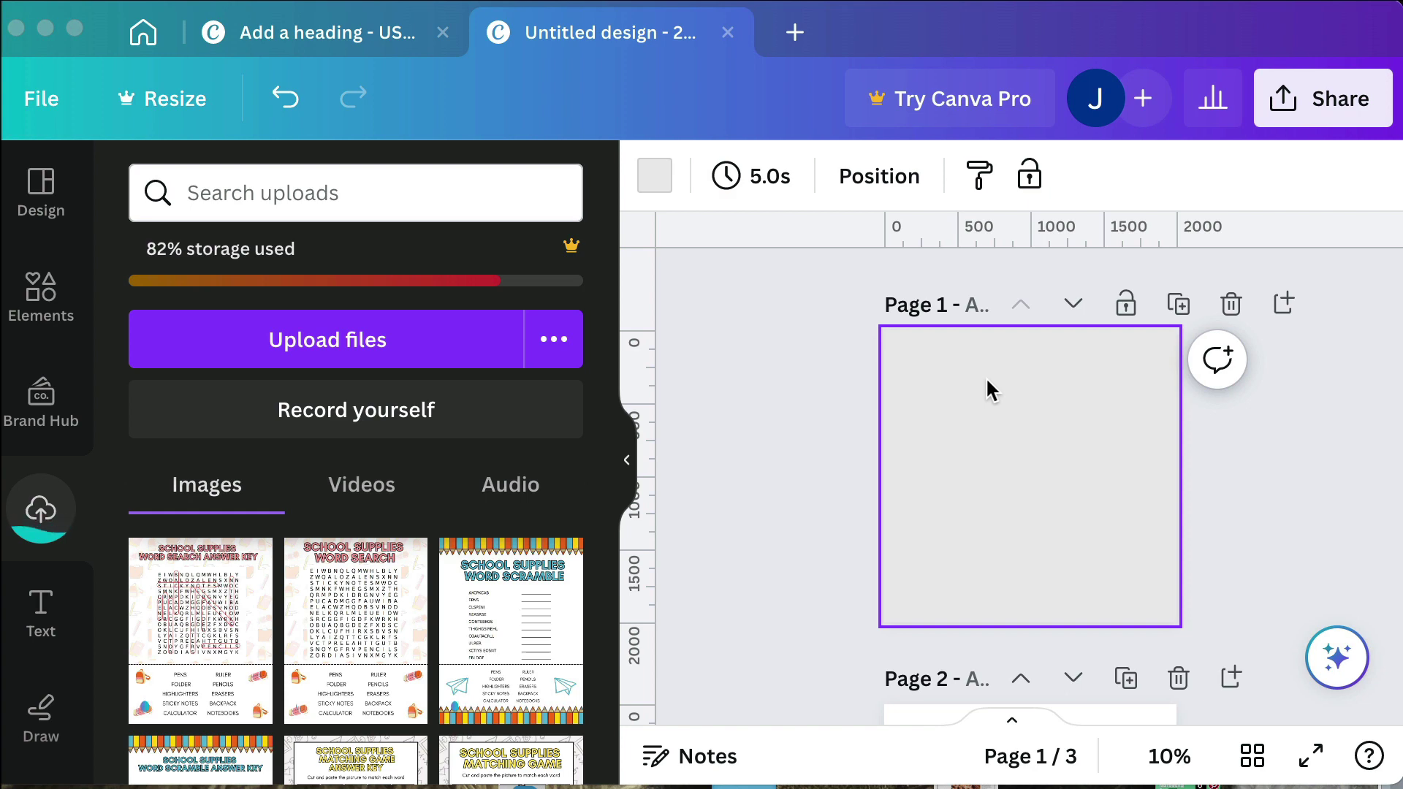
pyautogui.scroll(-3, 414, 604)
pyautogui.scroll(3, 412, 599)
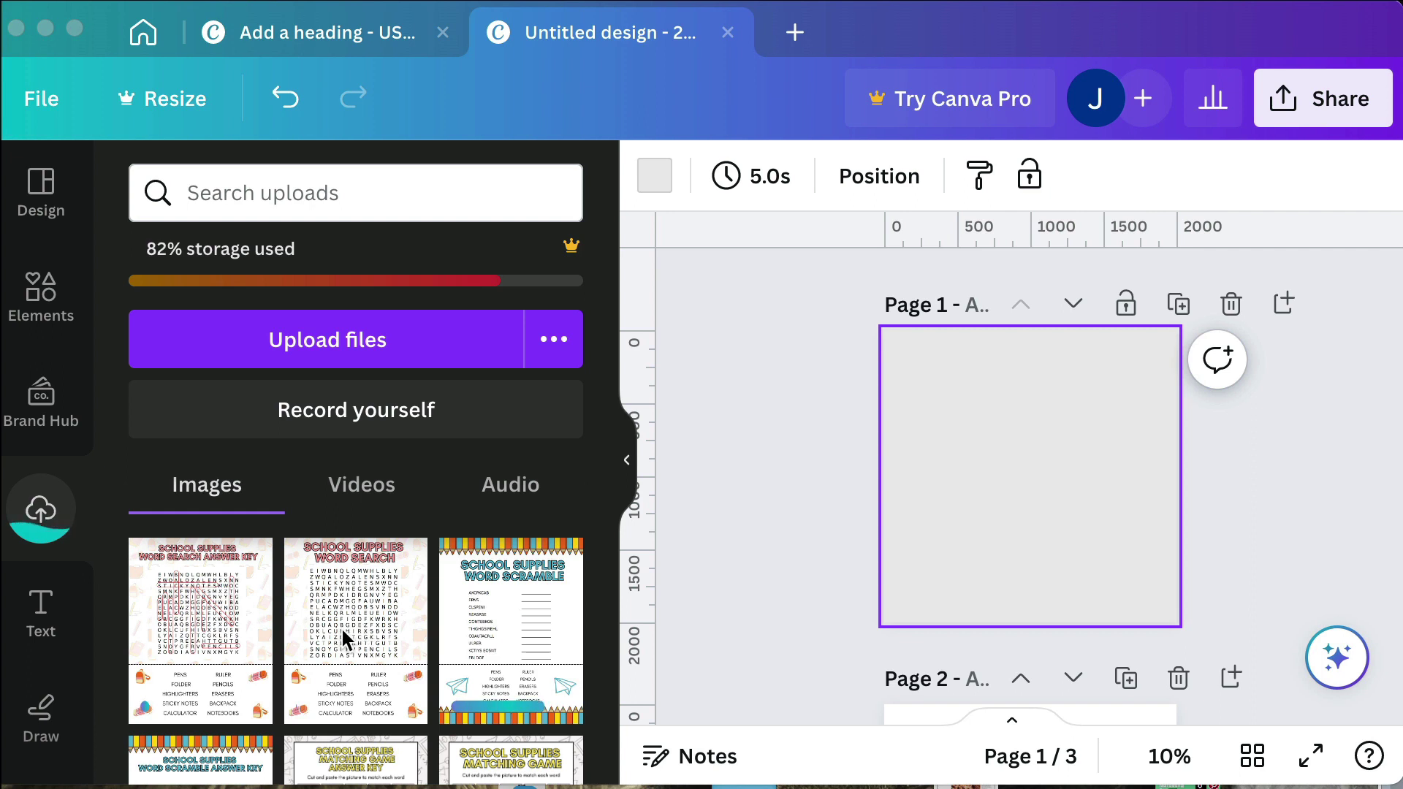
pyautogui.scroll(-1, 385, 596)
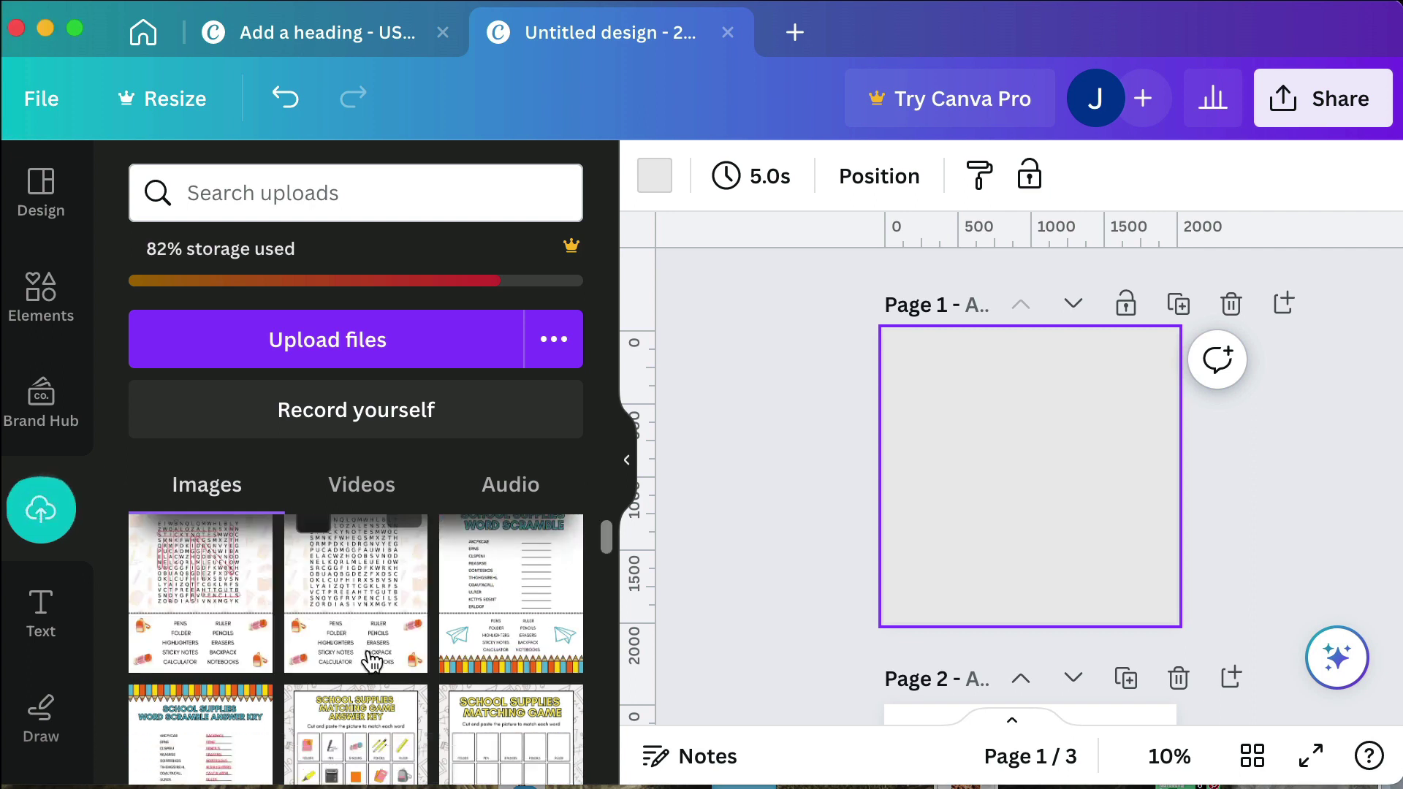
# Step: Place an uploaded worksheet on page 1, cycling through images until the crossword puzzle is chosen
pyautogui.click(366, 581)
pyautogui.click(520, 651)
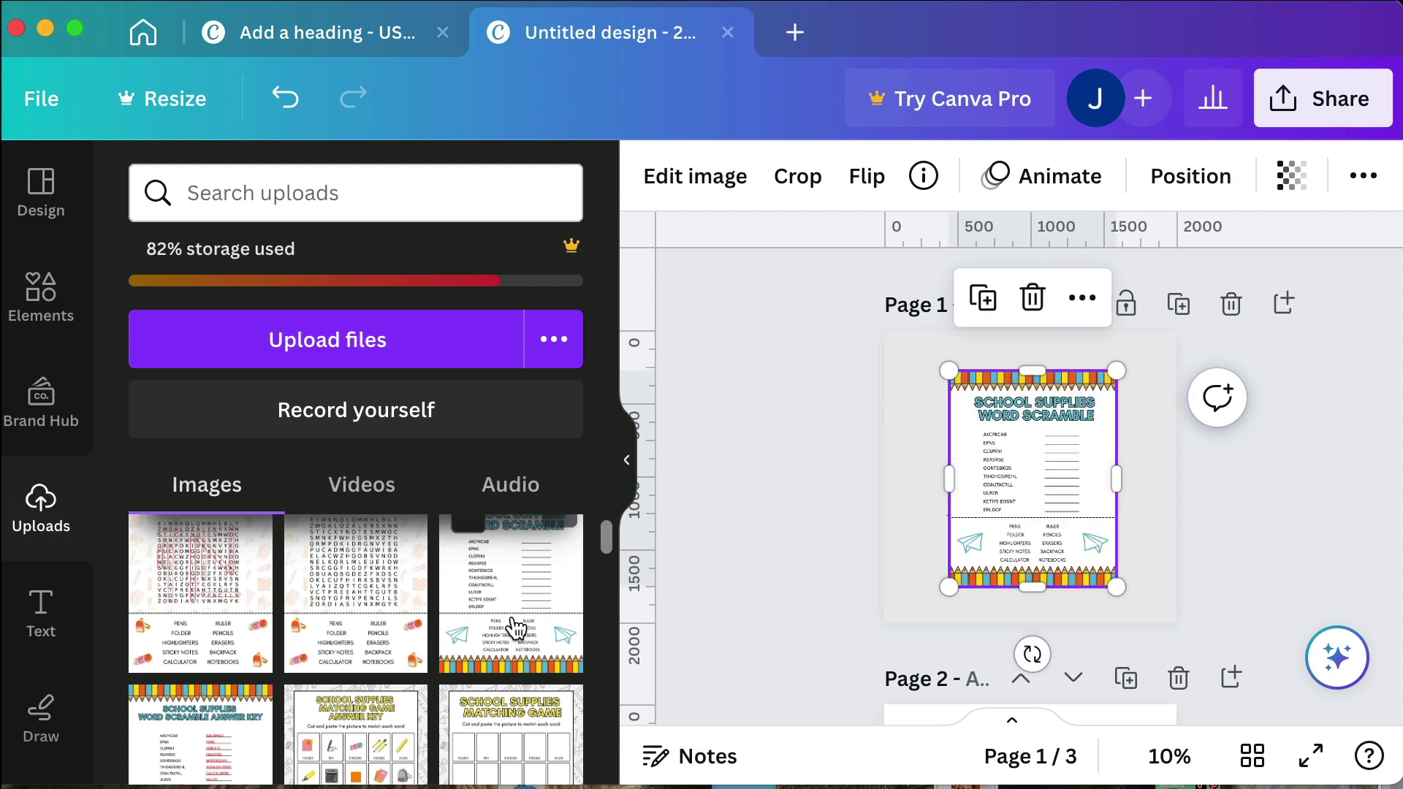
pyautogui.scroll(-2, 512, 628)
pyautogui.click(516, 627)
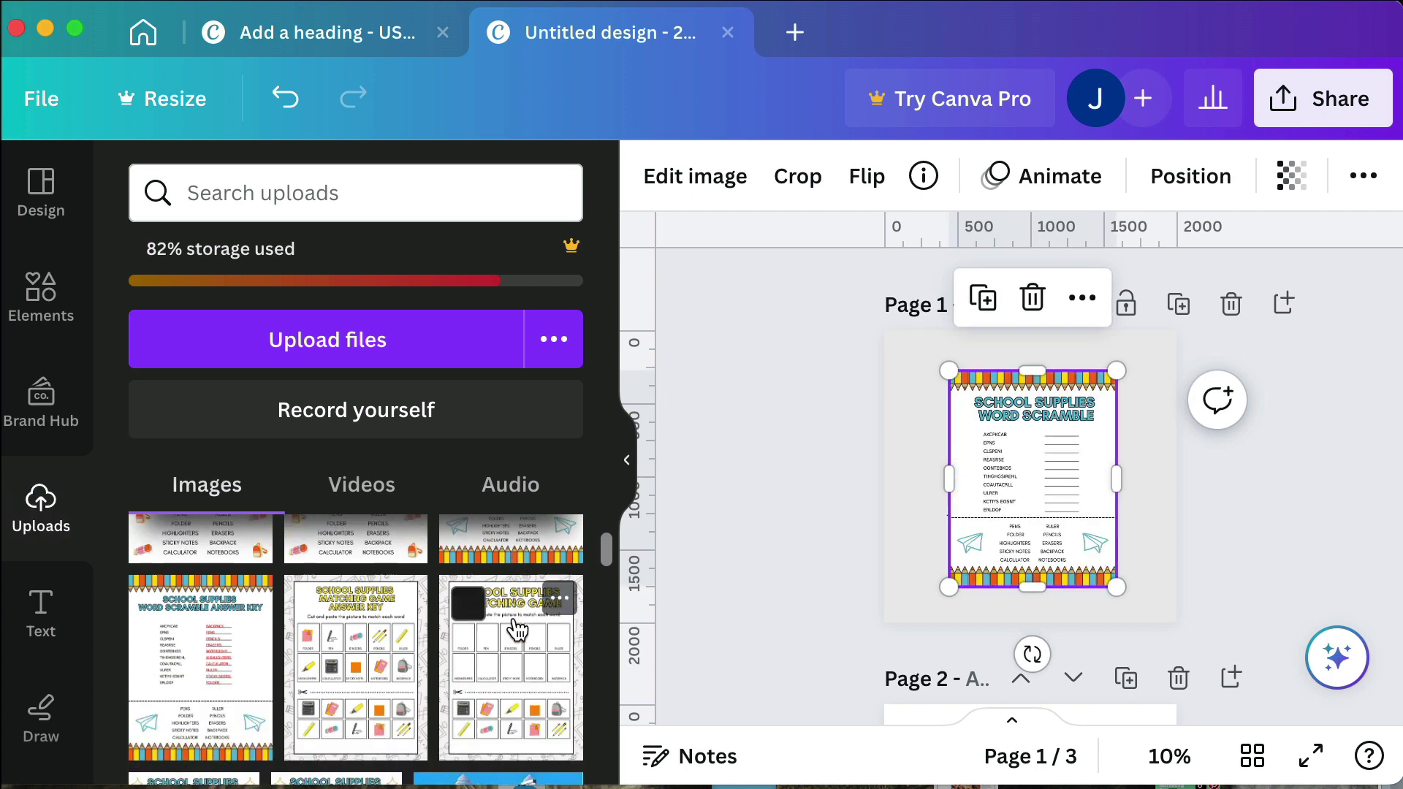
pyautogui.scroll(-3, 517, 626)
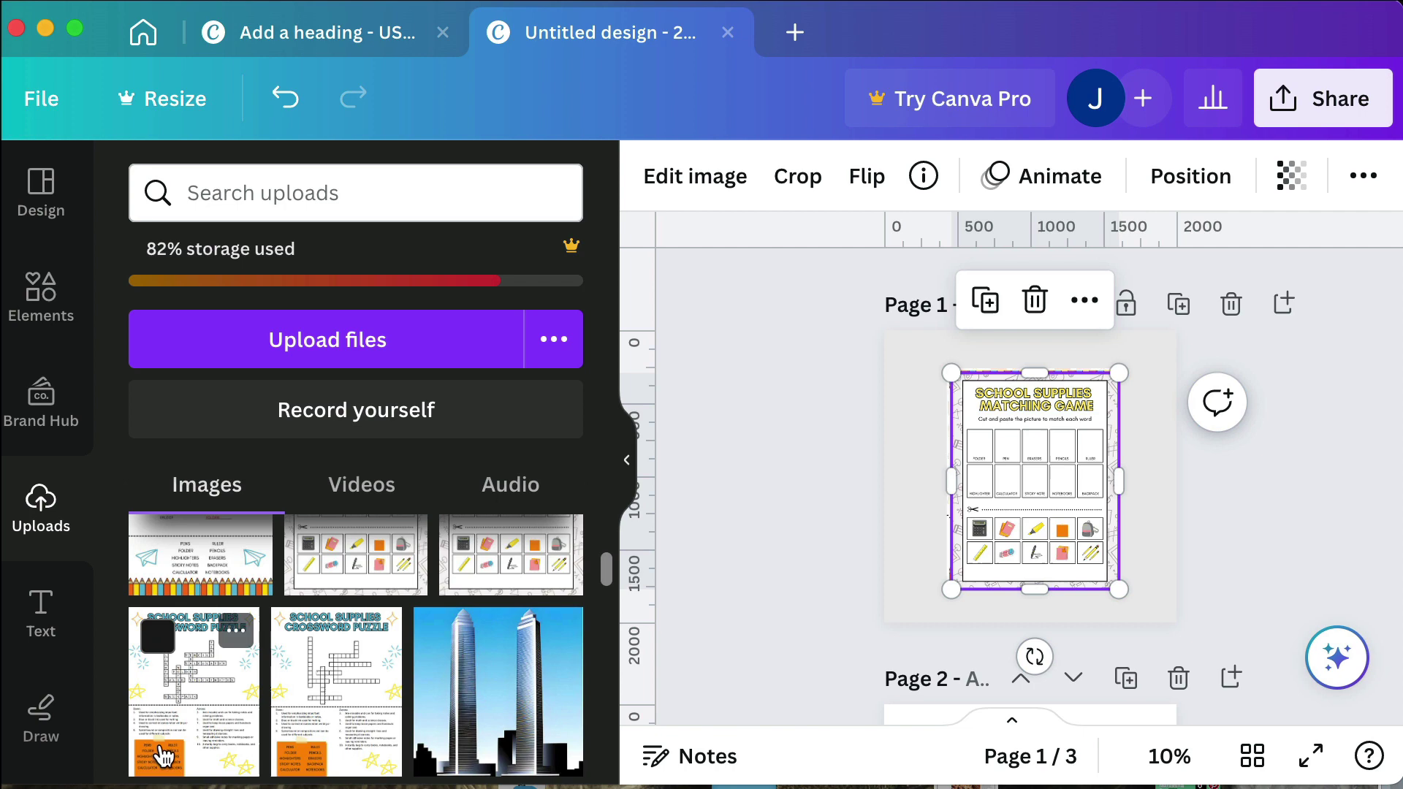
pyautogui.click(368, 741)
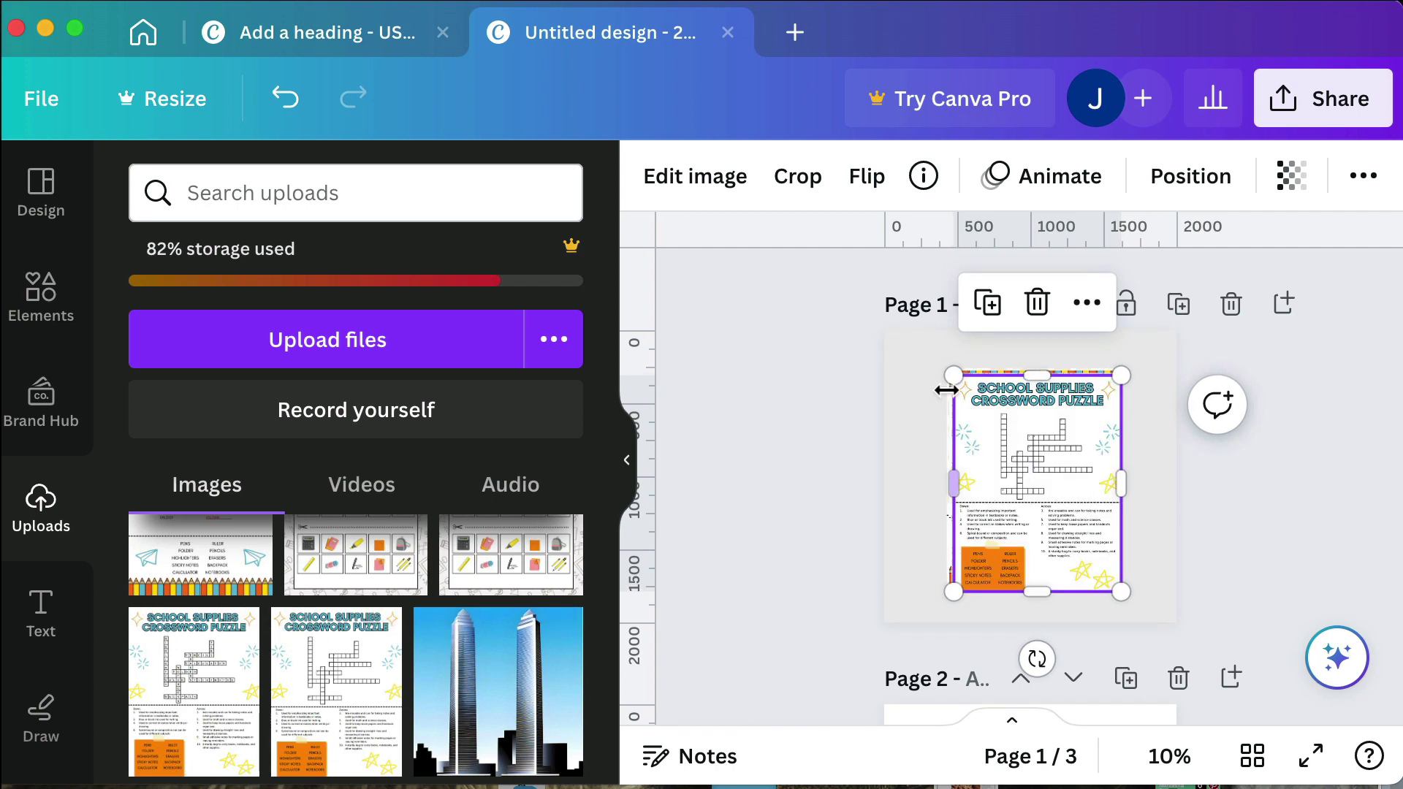
# Step: Resize the crossword image down to about 743 × 954 px
pyautogui.moveTo(919, 378); pyautogui.dragTo(1125, 611)
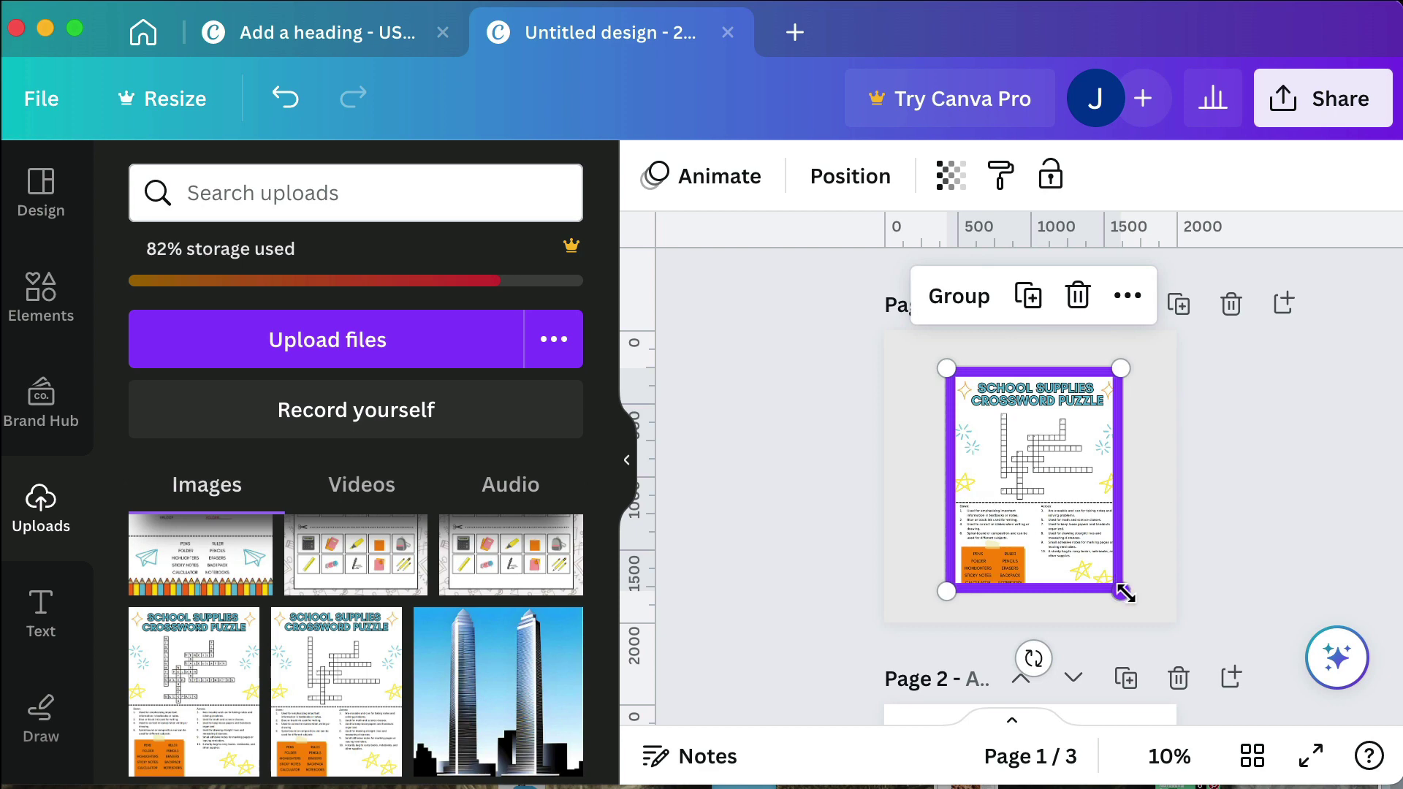
pyautogui.moveTo(1121, 589); pyautogui.dragTo(1062, 525)
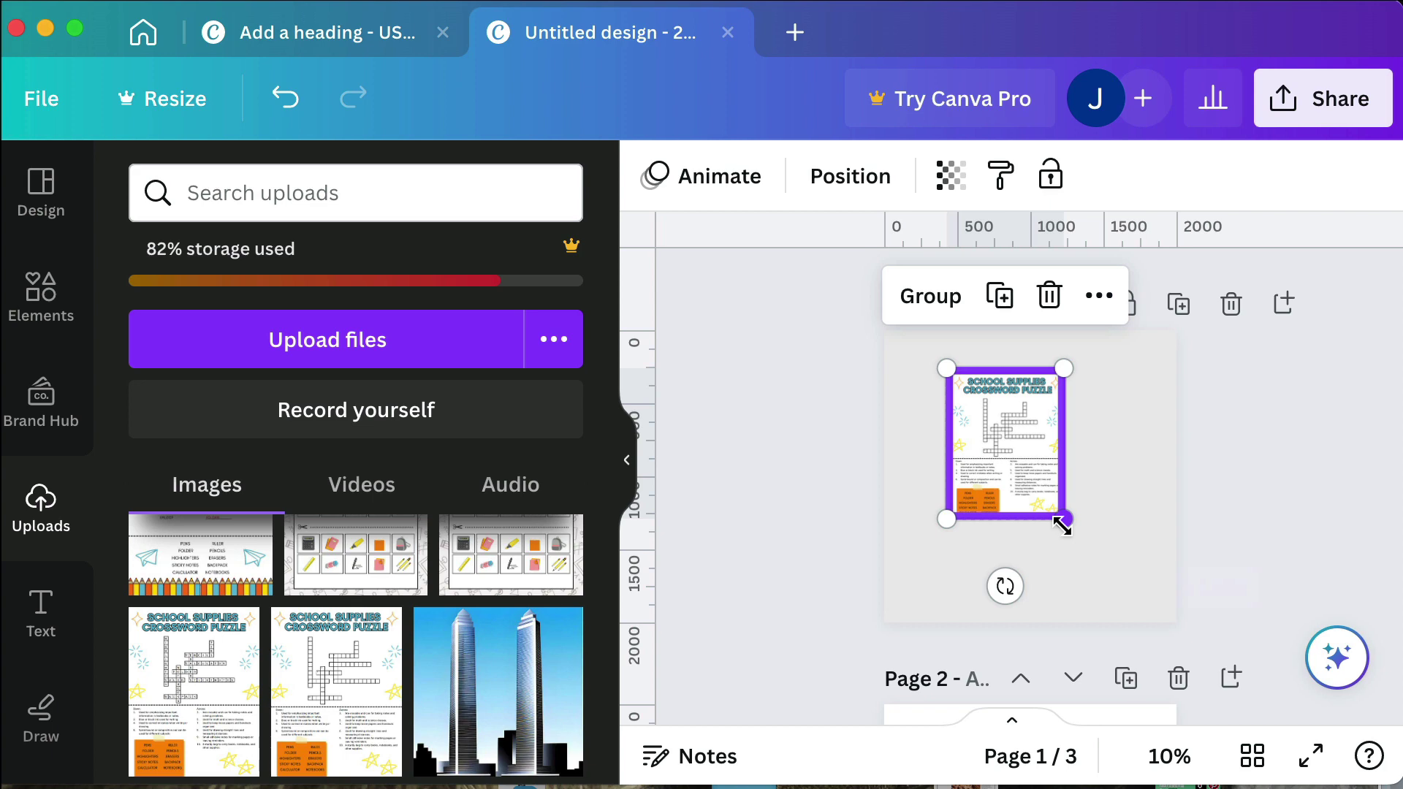
pyautogui.moveTo(1062, 524); pyautogui.dragTo(1054, 514)
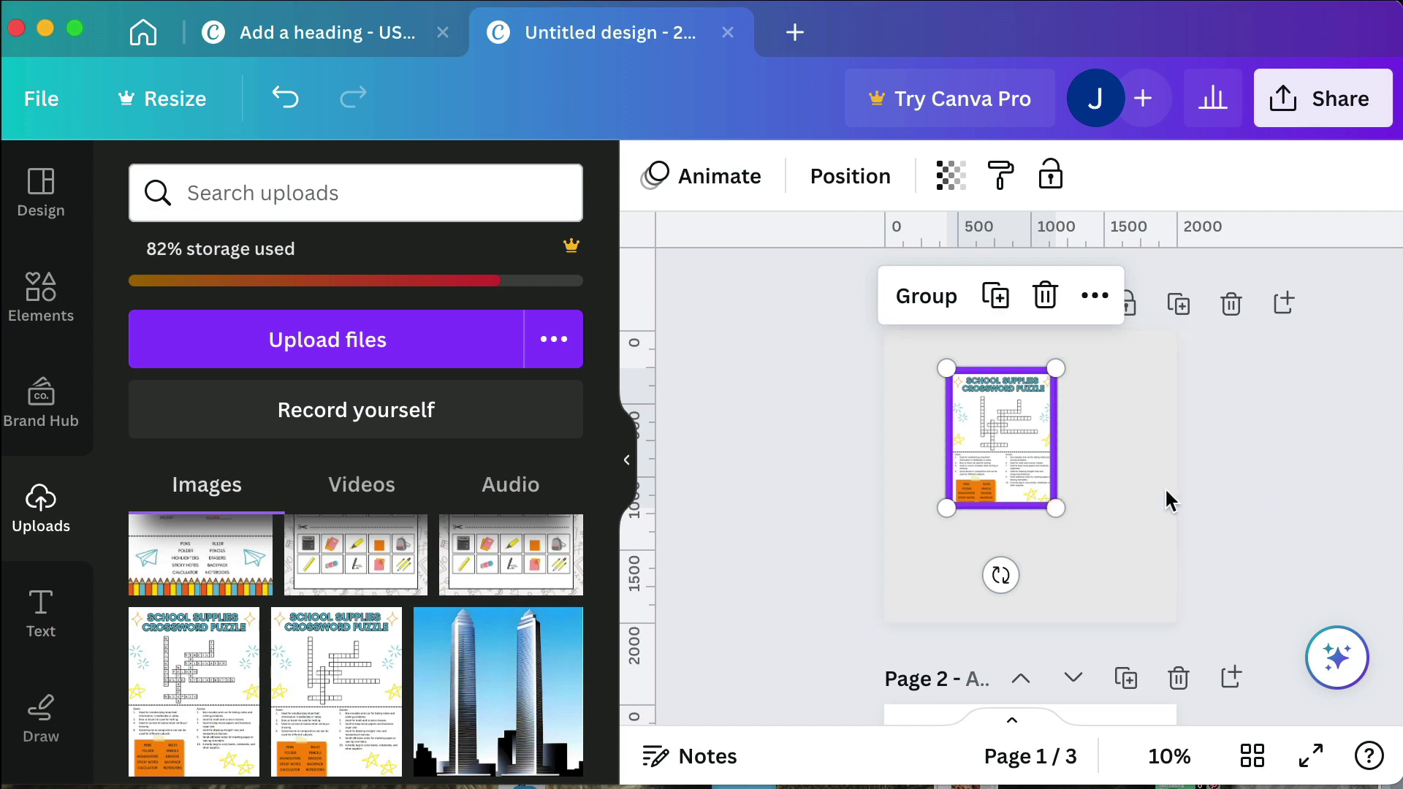
# Step: Spread the stacked word search, crossword, word scramble and matching game worksheets into a 2×2 grid
pyautogui.click(1109, 468)
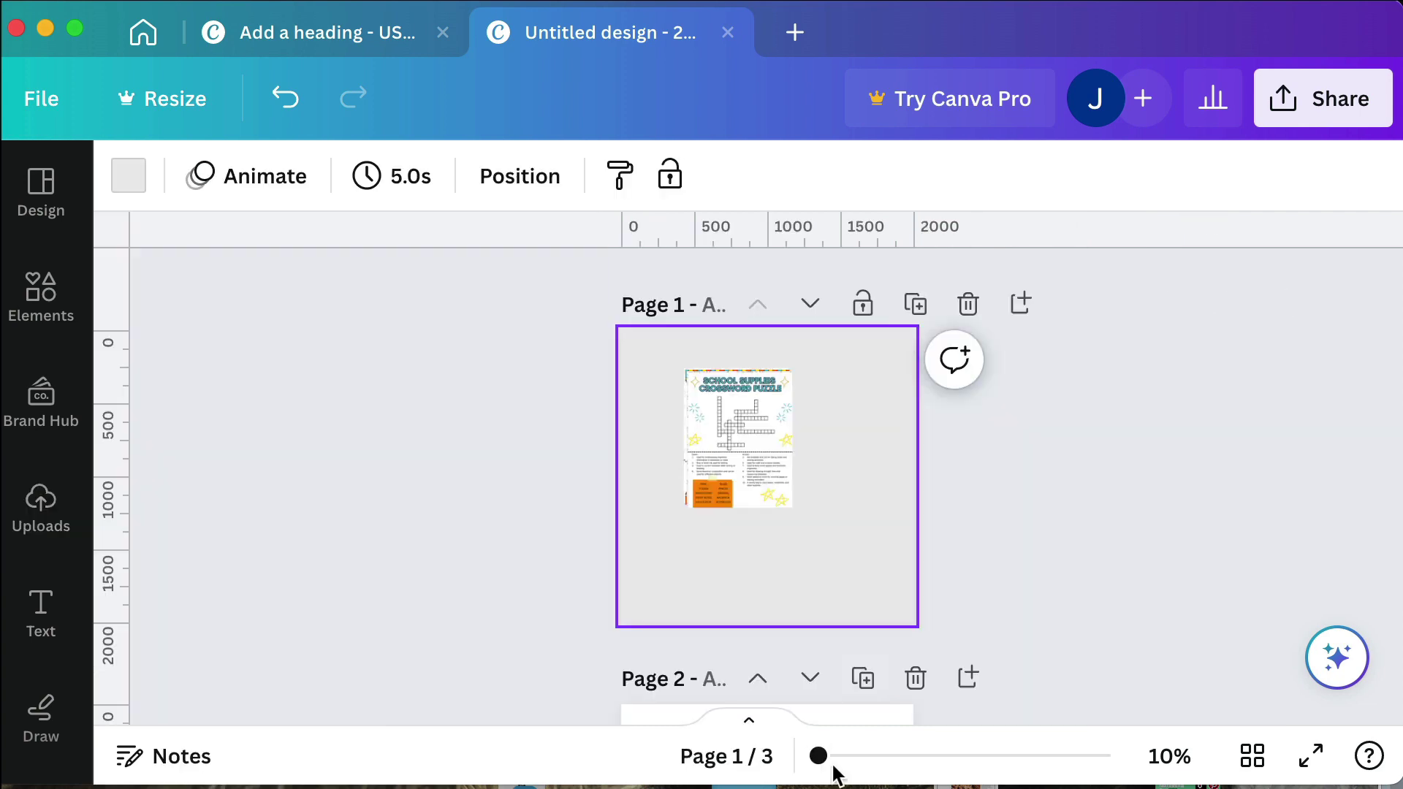
pyautogui.moveTo(818, 757); pyautogui.dragTo(857, 760)
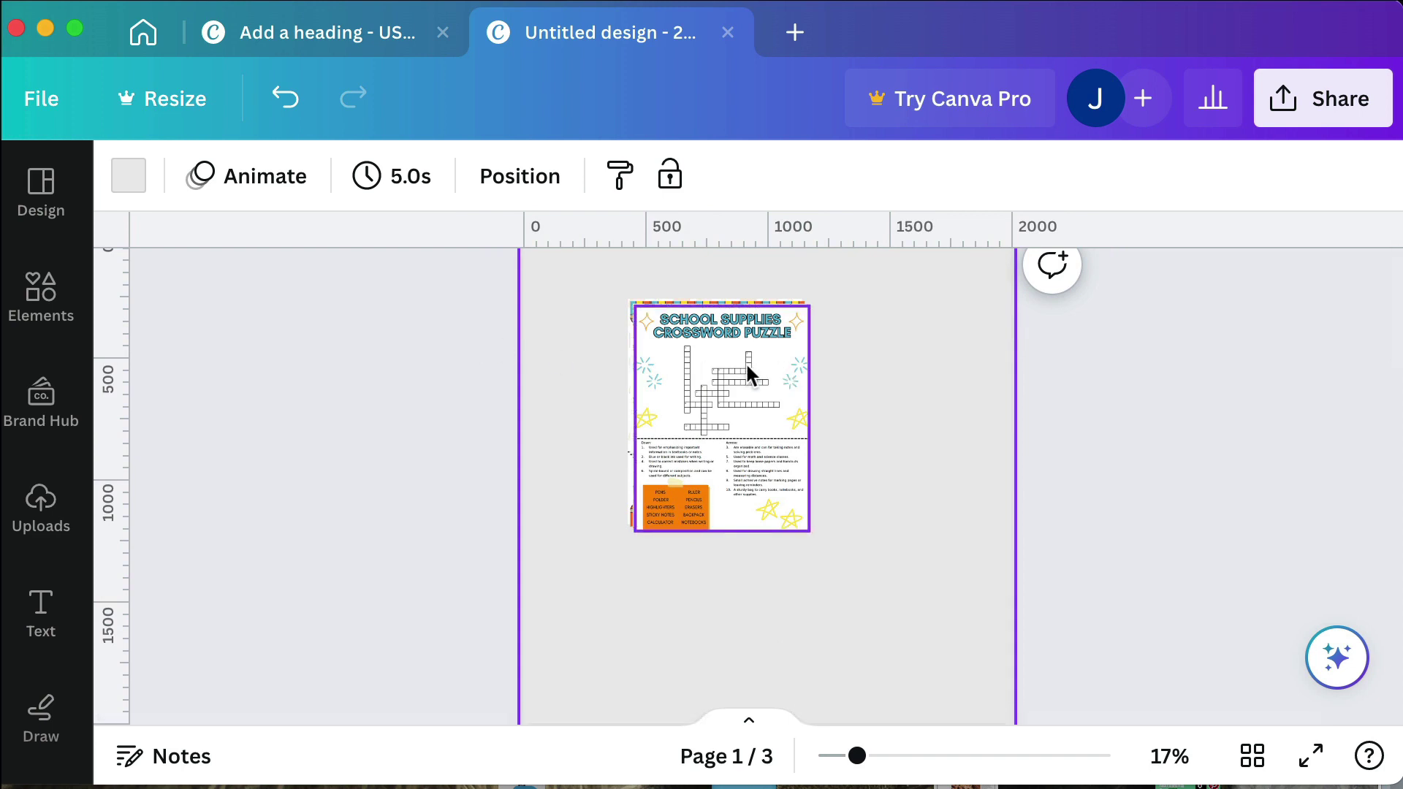
pyautogui.moveTo(745, 370); pyautogui.dragTo(936, 370)
pyautogui.click(781, 395)
pyautogui.moveTo(780, 395); pyautogui.dragTo(972, 563)
pyautogui.click(758, 417)
pyautogui.moveTo(757, 417); pyautogui.dragTo(792, 675)
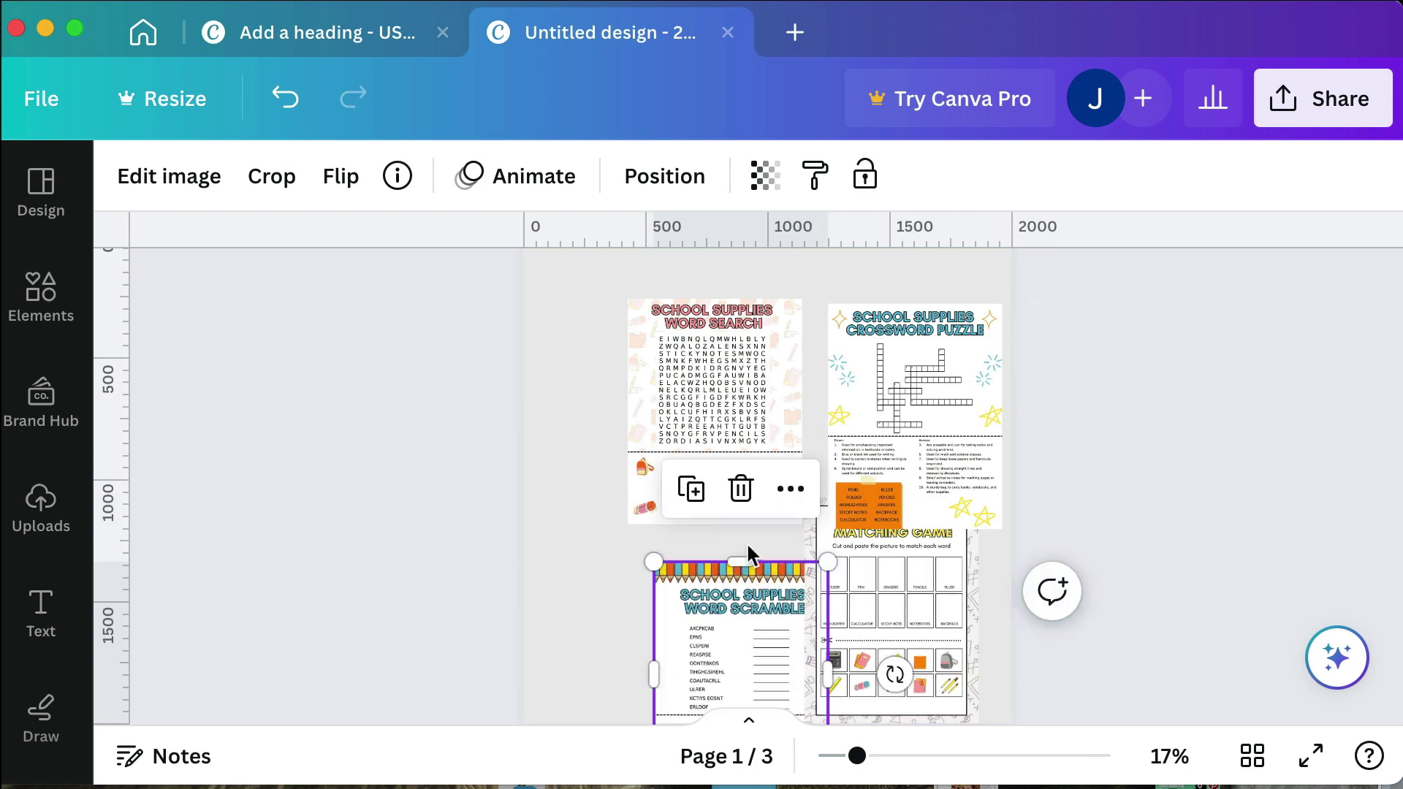
pyautogui.click(701, 407)
pyautogui.moveTo(701, 407); pyautogui.dragTo(642, 374)
pyautogui.scroll(1, 646, 381)
pyautogui.scroll(2, 646, 377)
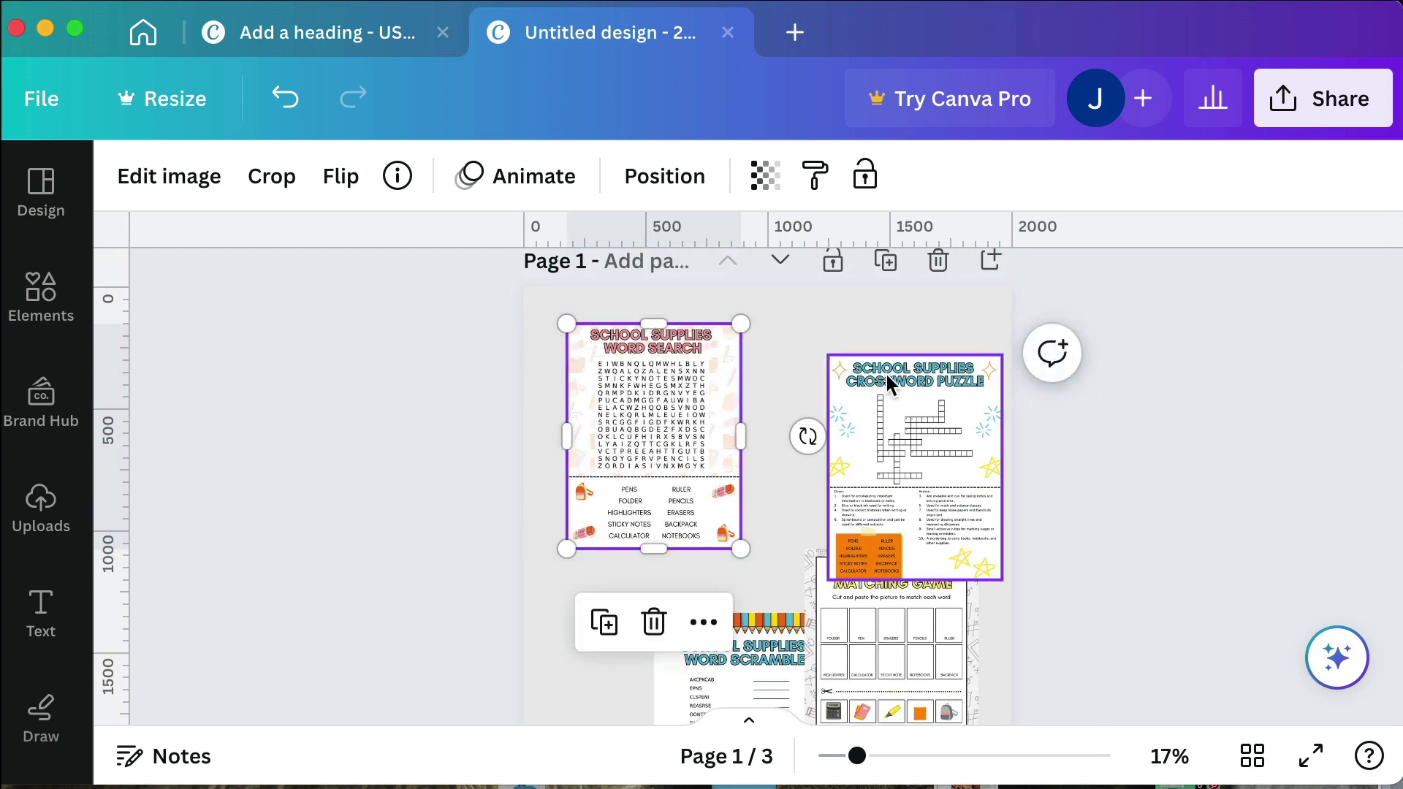
pyautogui.moveTo(884, 371); pyautogui.dragTo(828, 344)
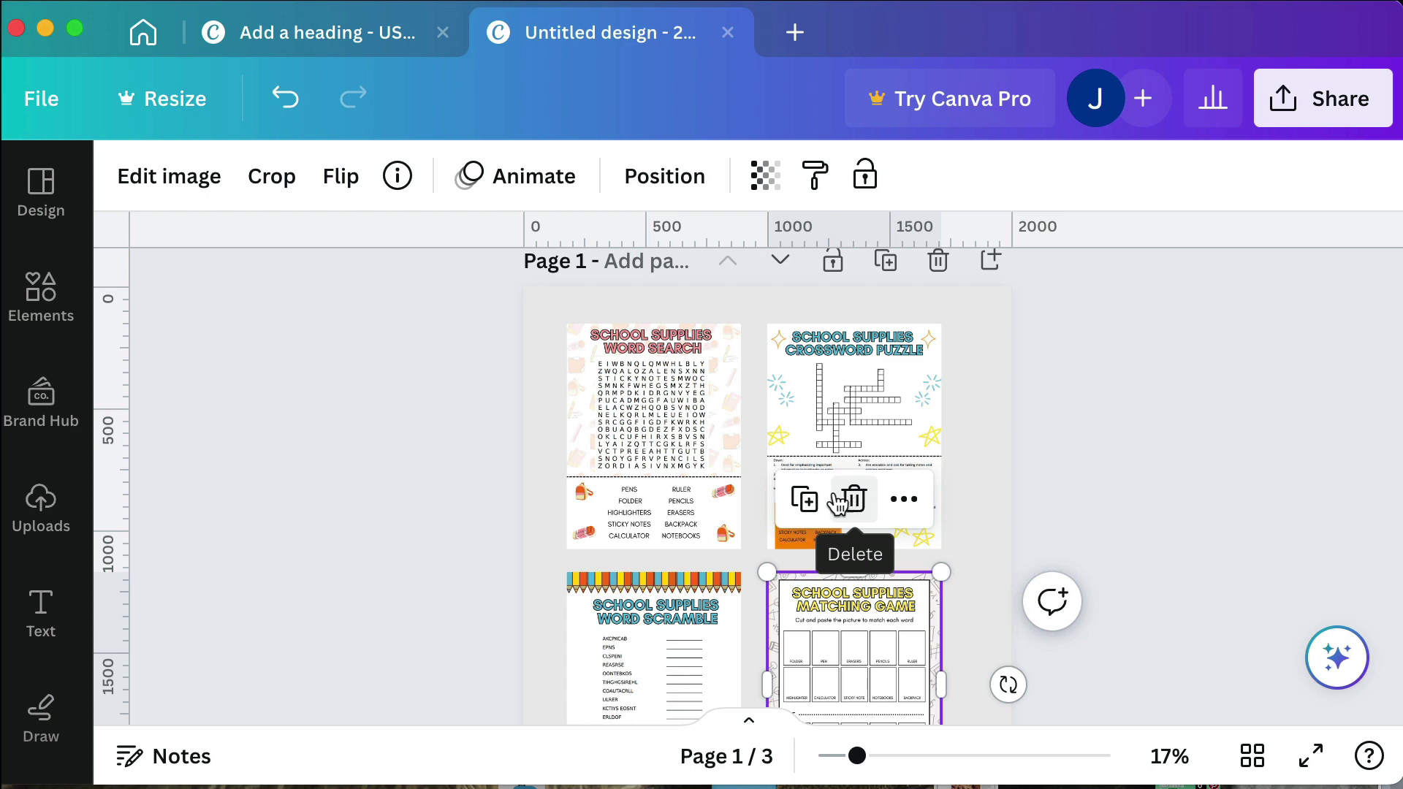
# Step: Select all four worksheets, centre them horizontally and shrink the set slightly
pyautogui.scroll(-2, 867, 453)
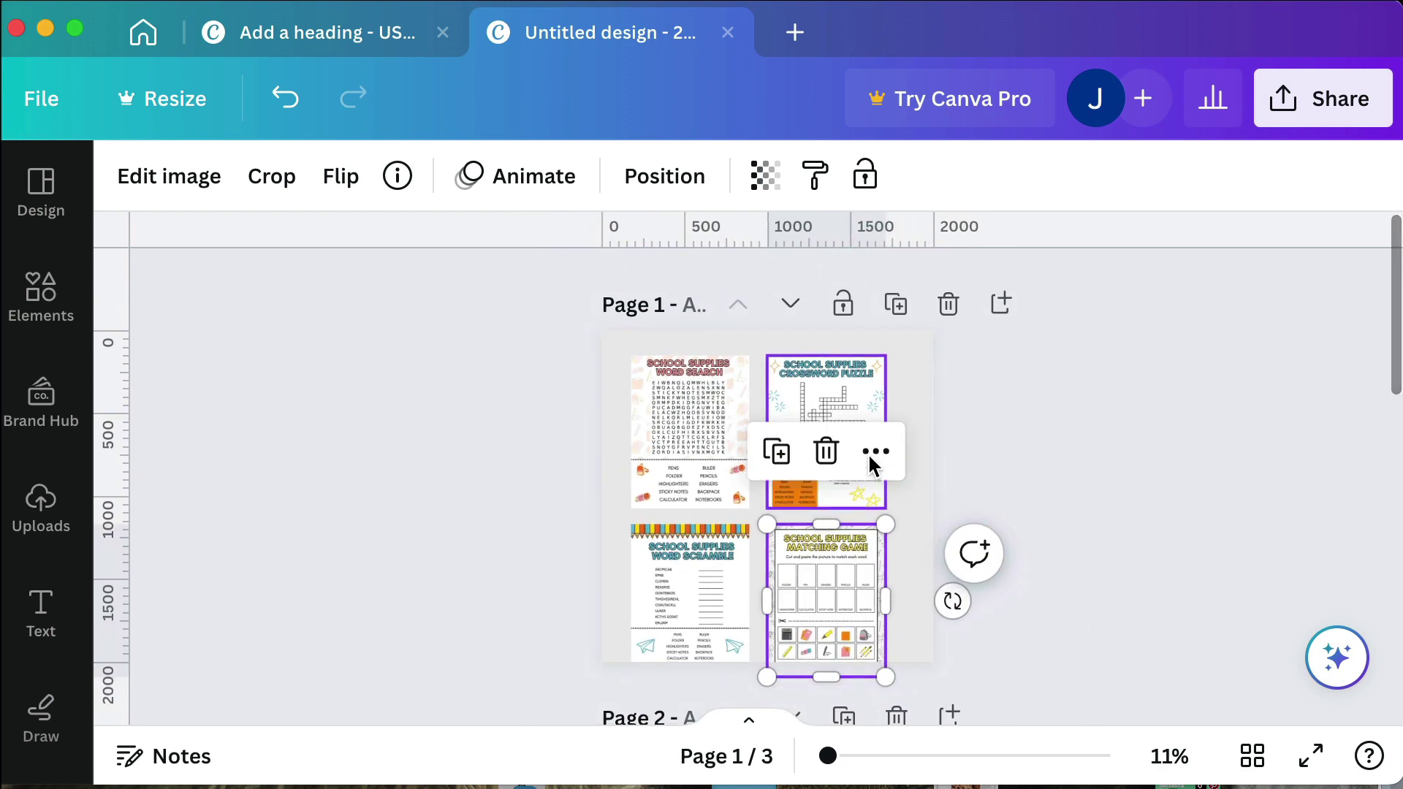
pyautogui.moveTo(592, 353); pyautogui.dragTo(926, 411)
pyautogui.click(1137, 469)
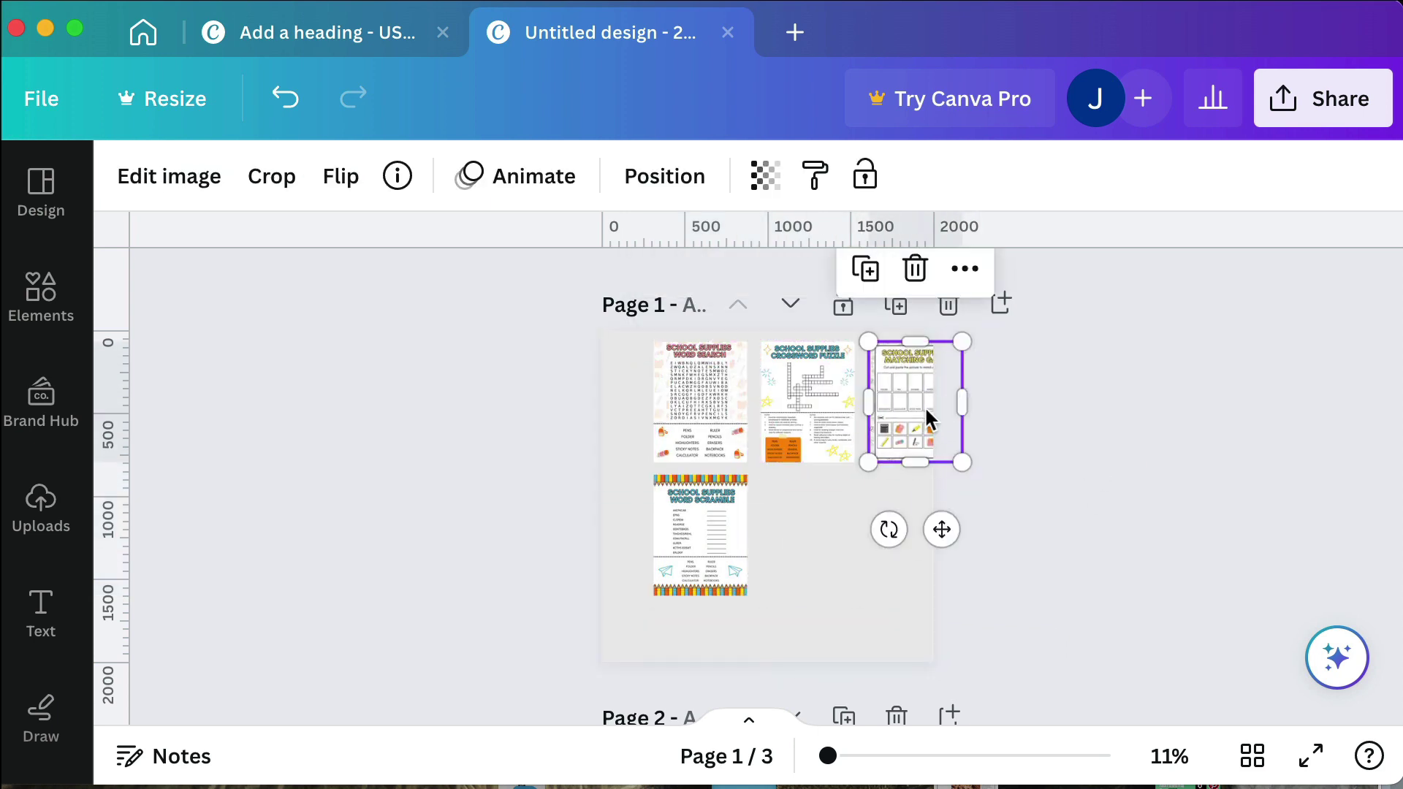
pyautogui.press('super+z')
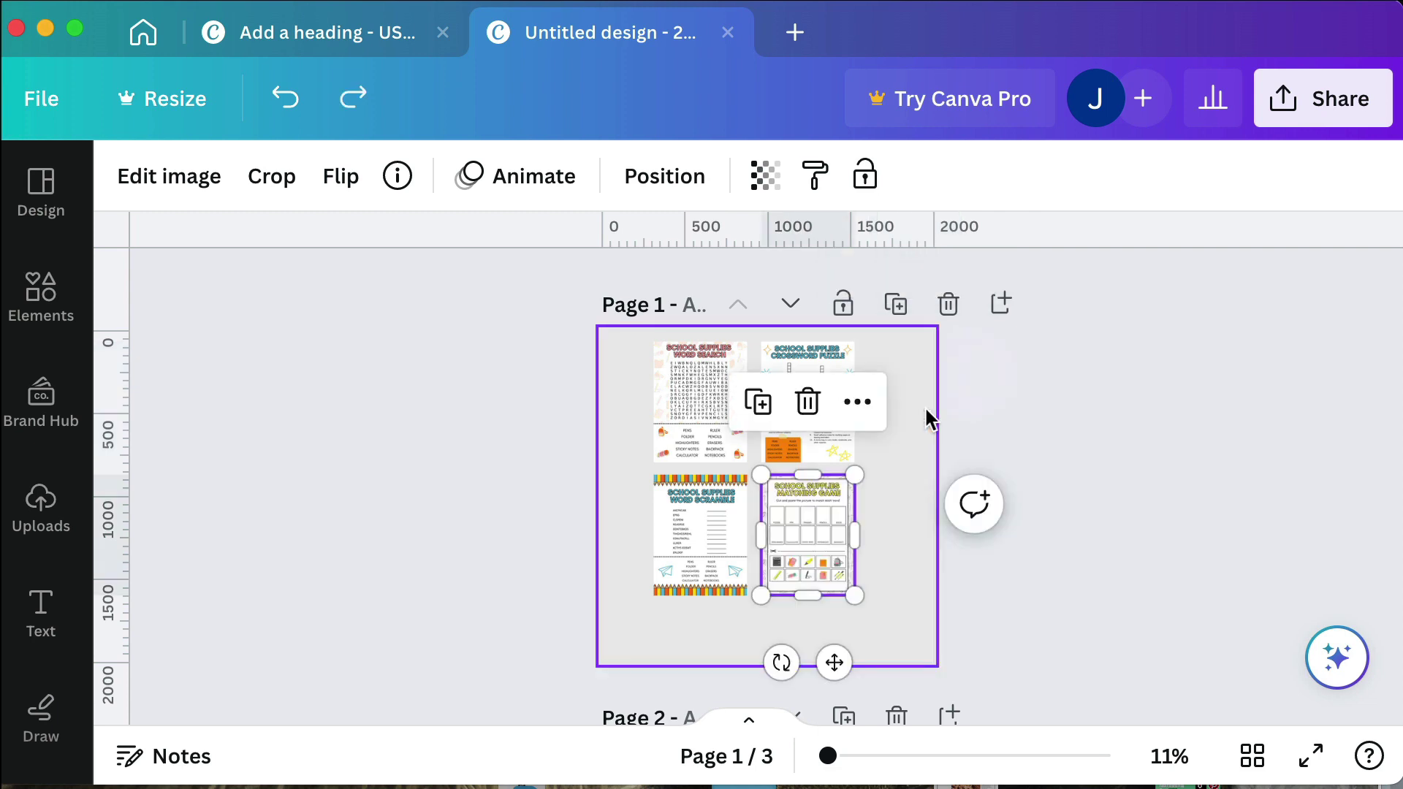
pyautogui.moveTo(609, 385); pyautogui.dragTo(852, 583)
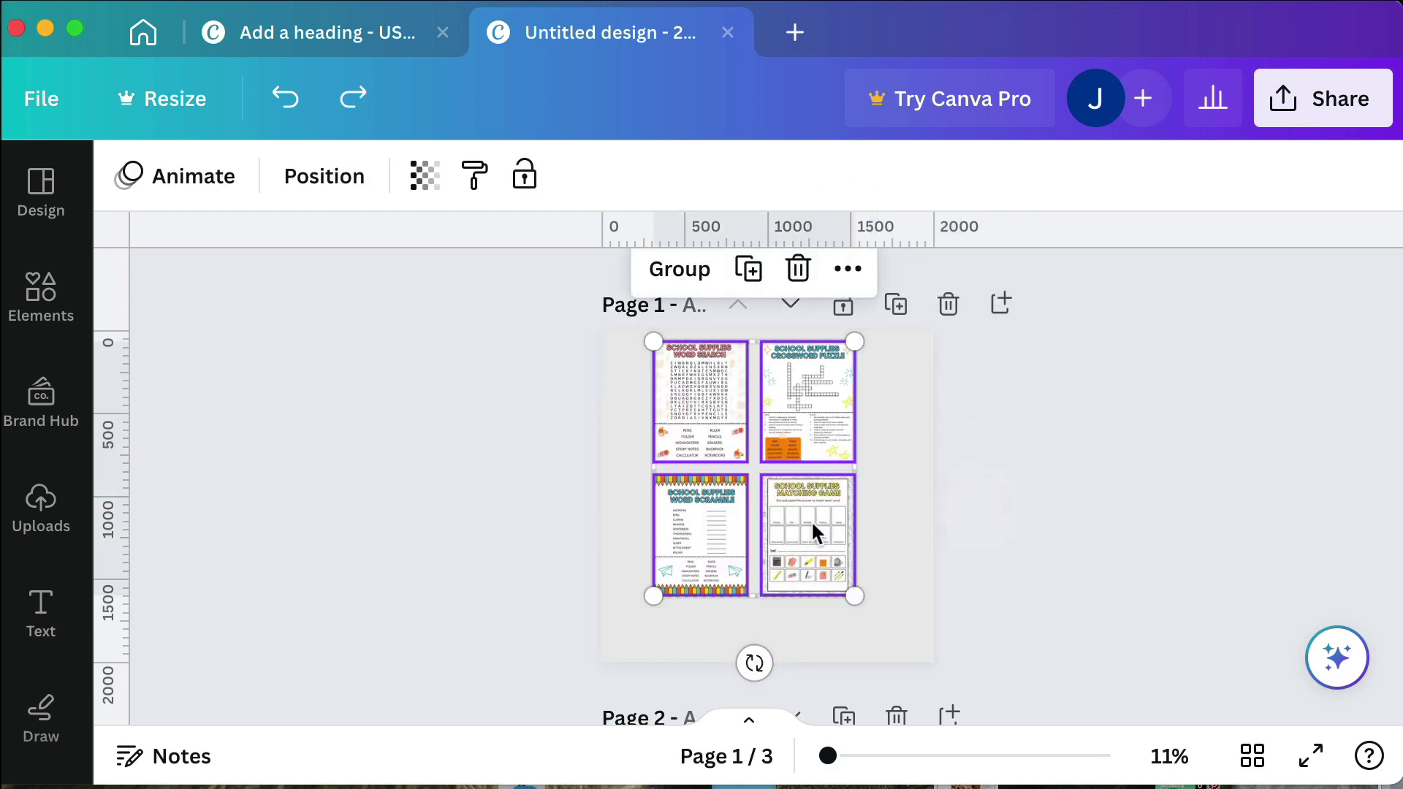
pyautogui.moveTo(814, 532)
pyautogui.mouseDown()
pyautogui.moveTo(831, 522)
pyautogui.moveTo(833, 537)
pyautogui.mouseUp()
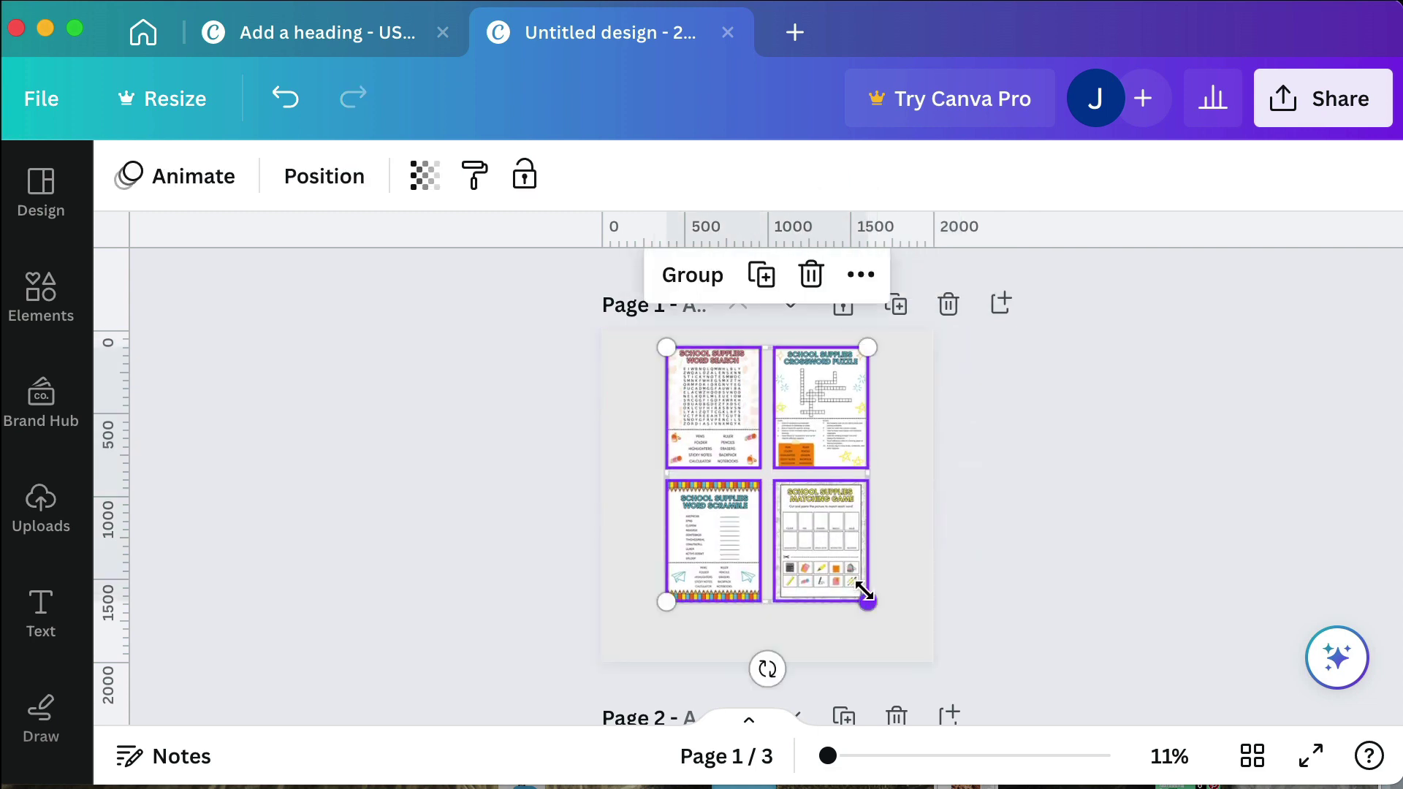
pyautogui.moveTo(867, 599); pyautogui.dragTo(823, 522)
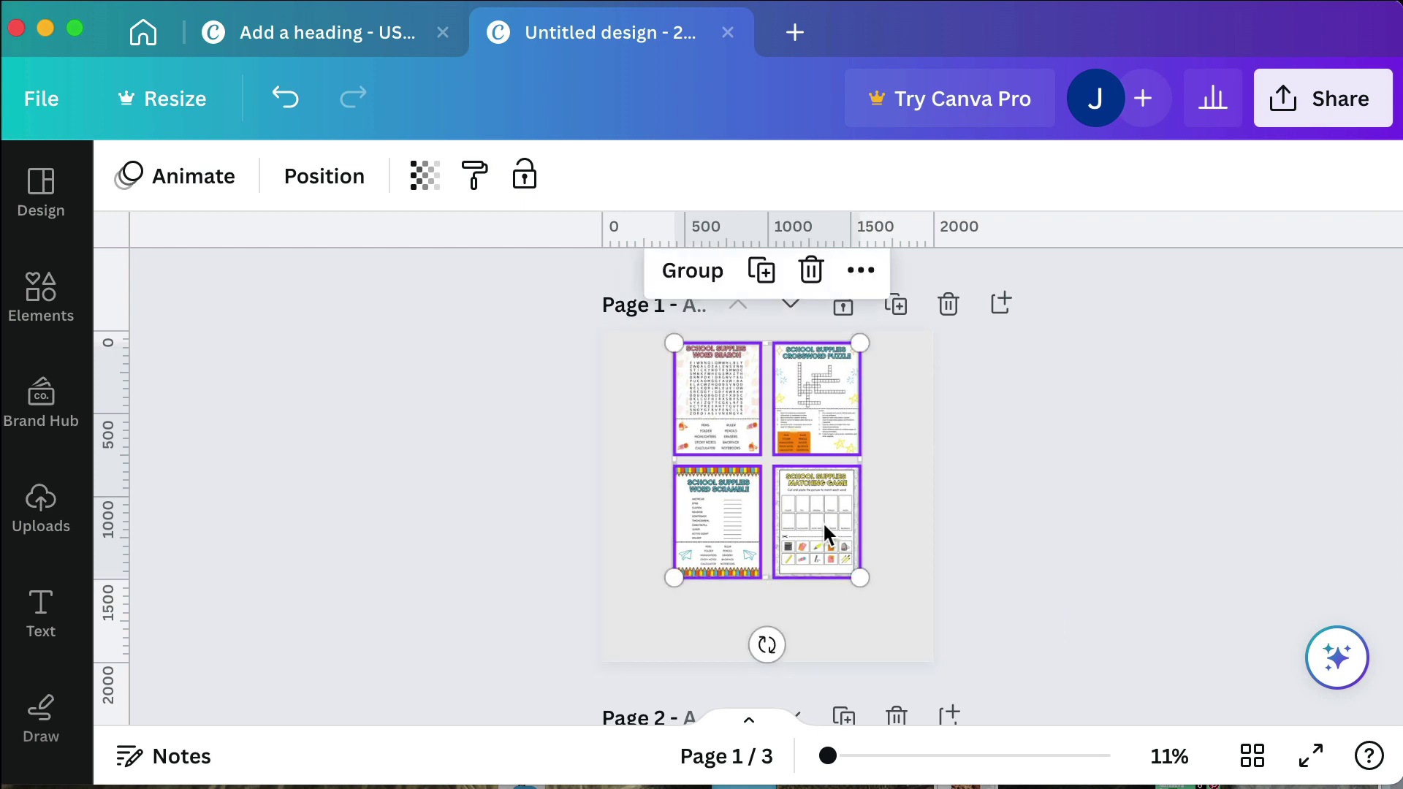
pyautogui.click(1044, 488)
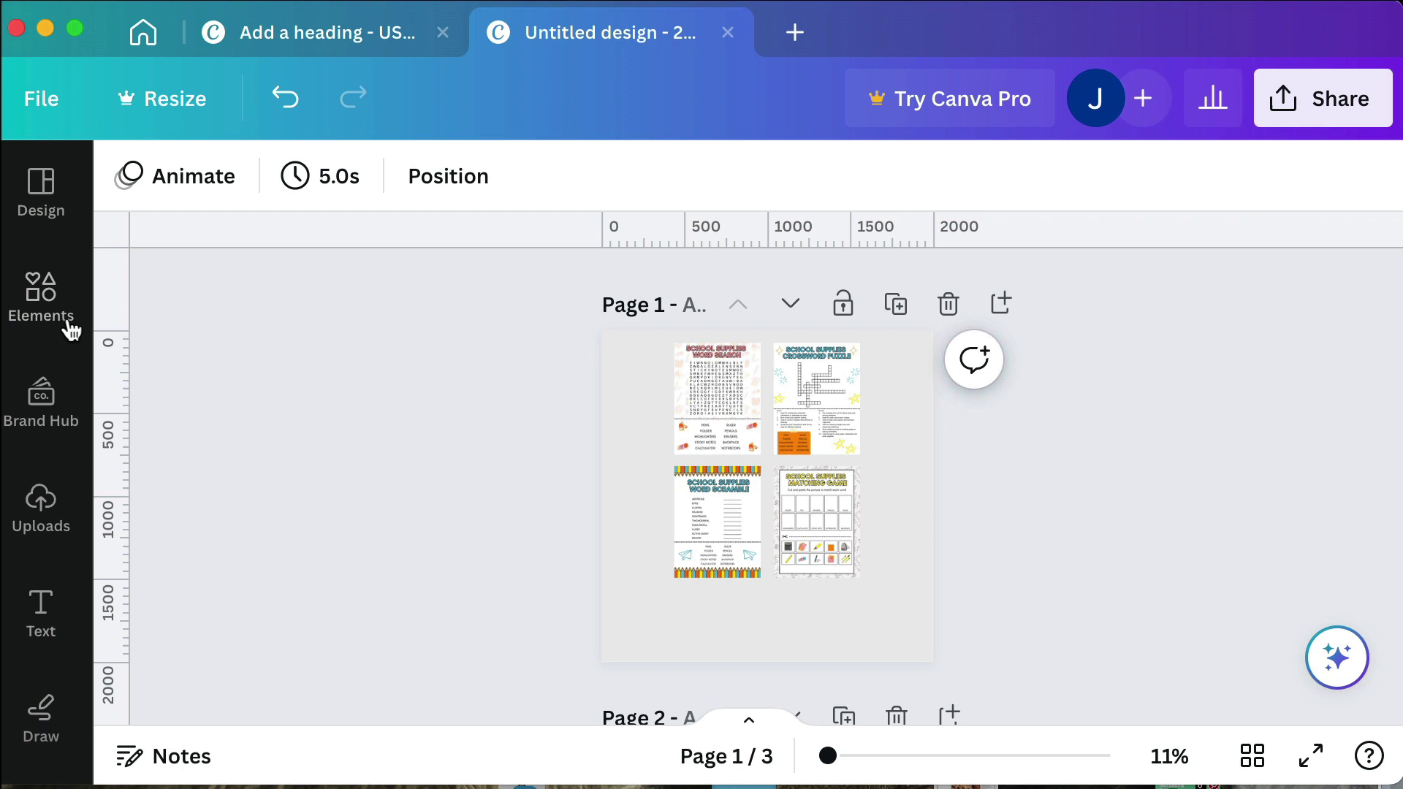
# Step: Add a square shape, move it to the bottom-left and stretch it across the full page width
pyautogui.click(44, 318)
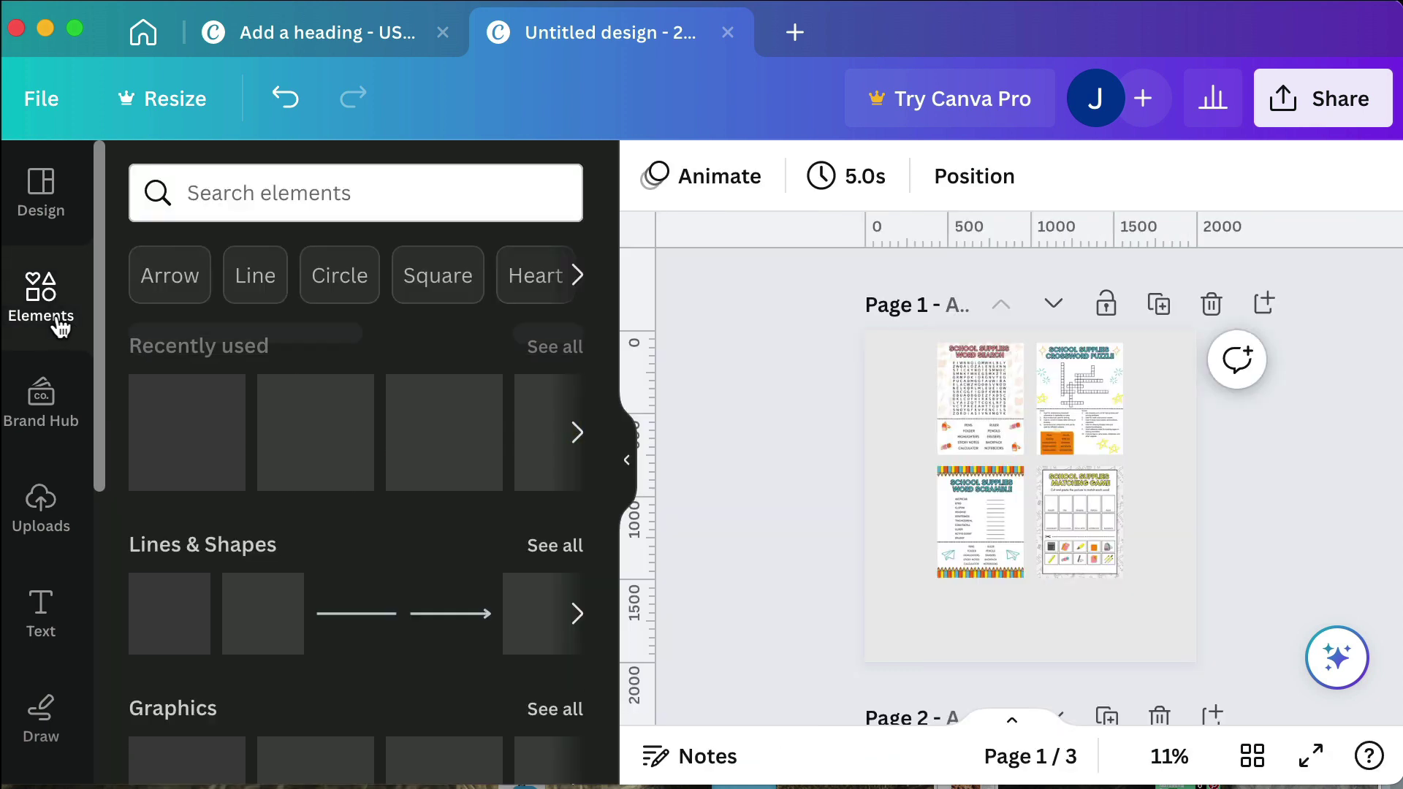
pyautogui.click(151, 651)
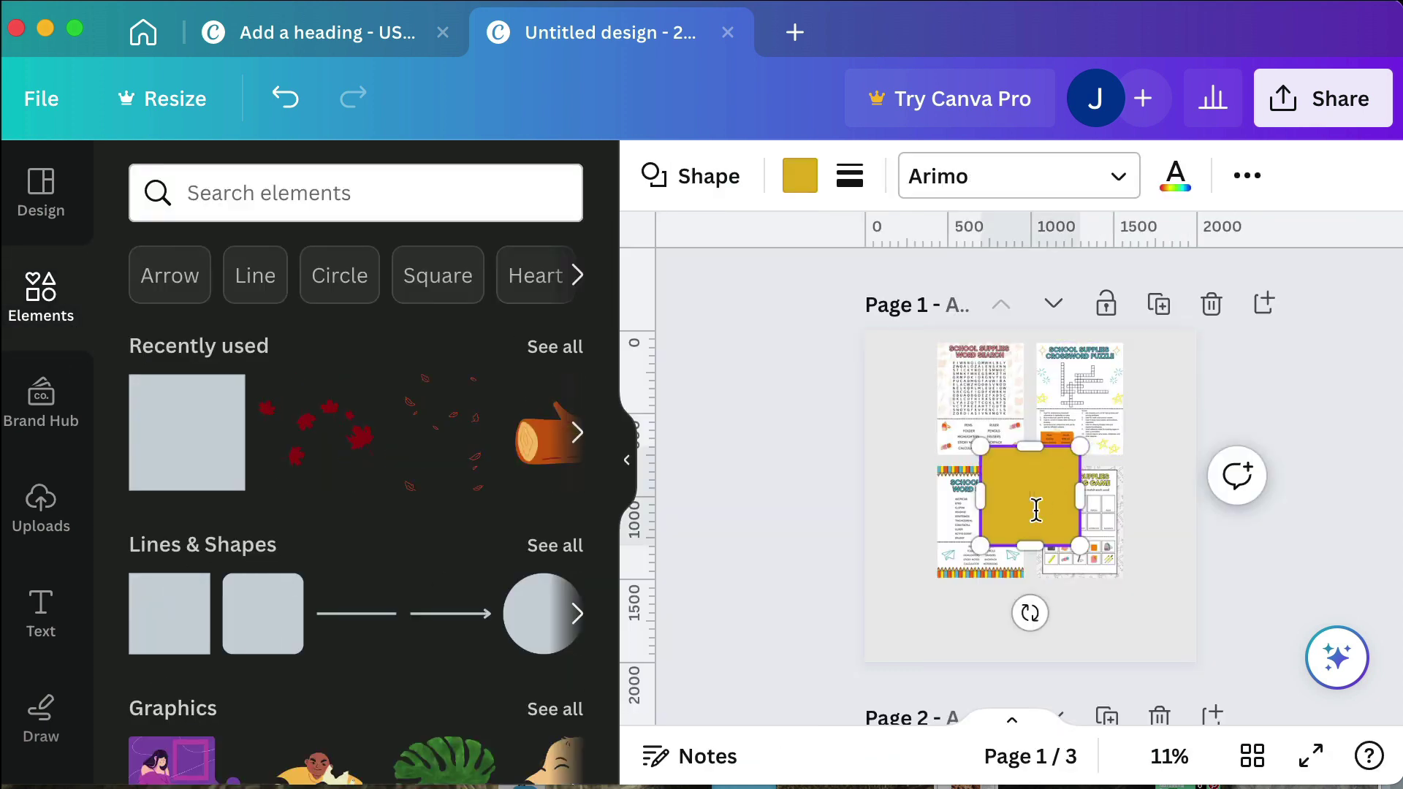
pyautogui.moveTo(1033, 501); pyautogui.dragTo(1228, 612)
pyautogui.moveTo(1140, 598); pyautogui.dragTo(1127, 604)
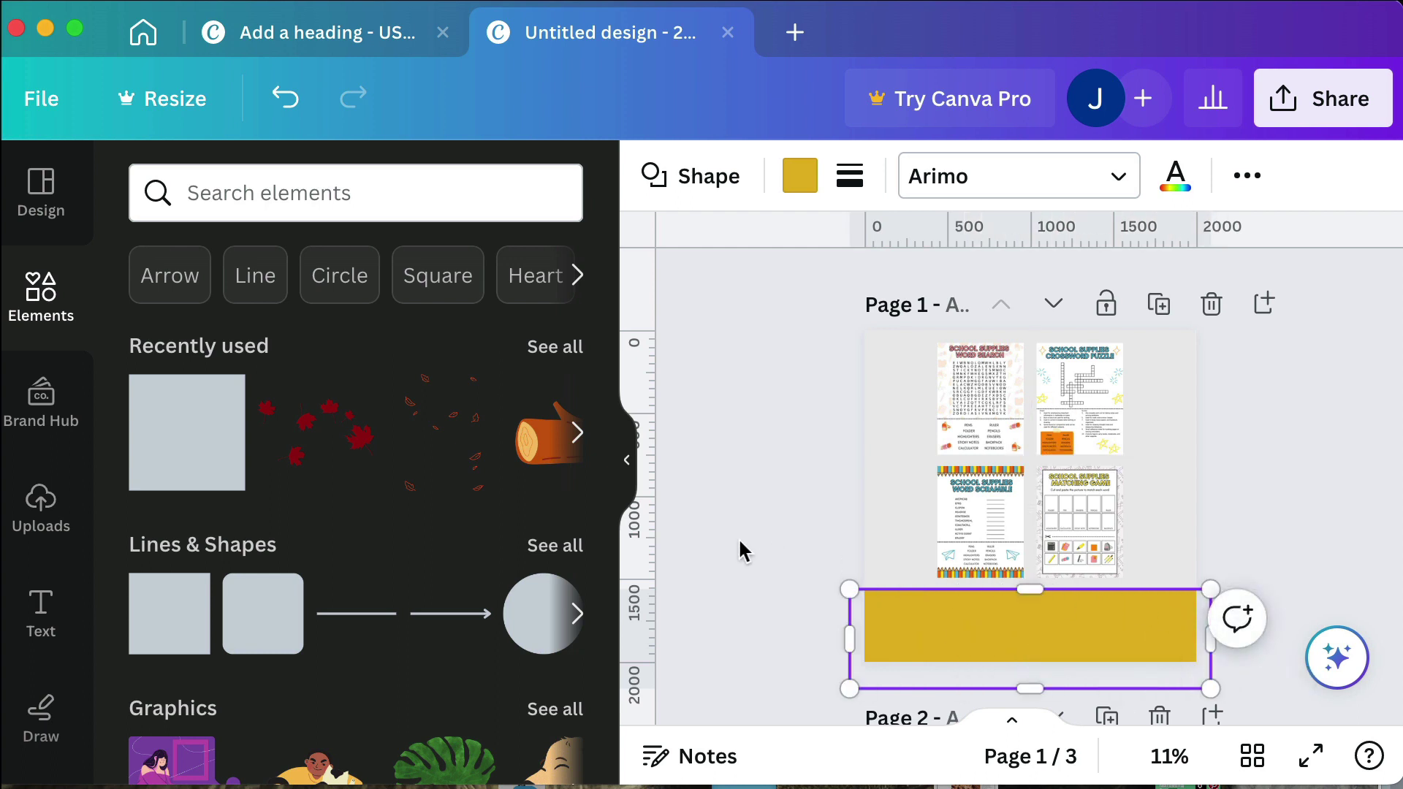
# Step: Colour the bottom bar with the orange sampled by eyedropper from the crossword worksheet
pyautogui.click(634, 475)
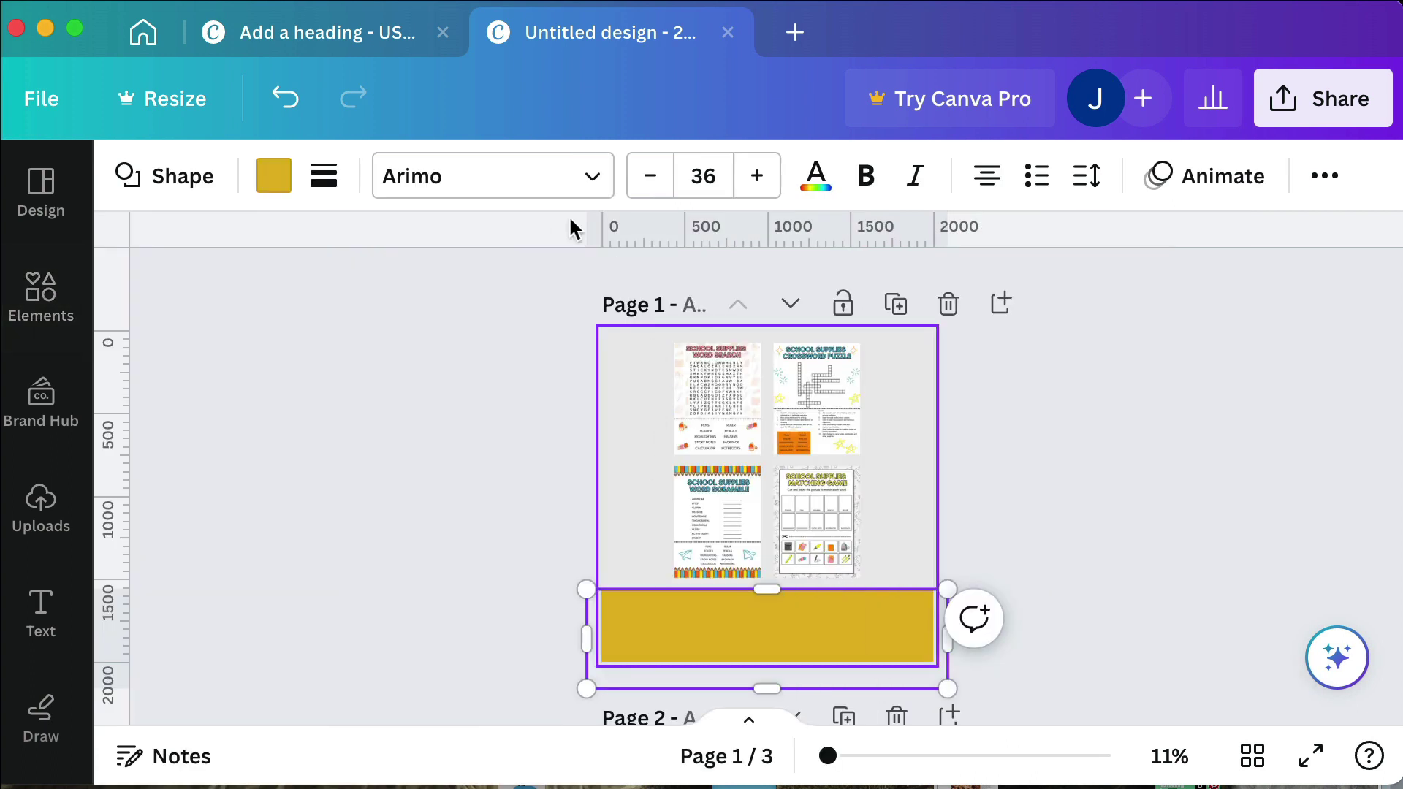
pyautogui.click(279, 198)
pyautogui.click(168, 366)
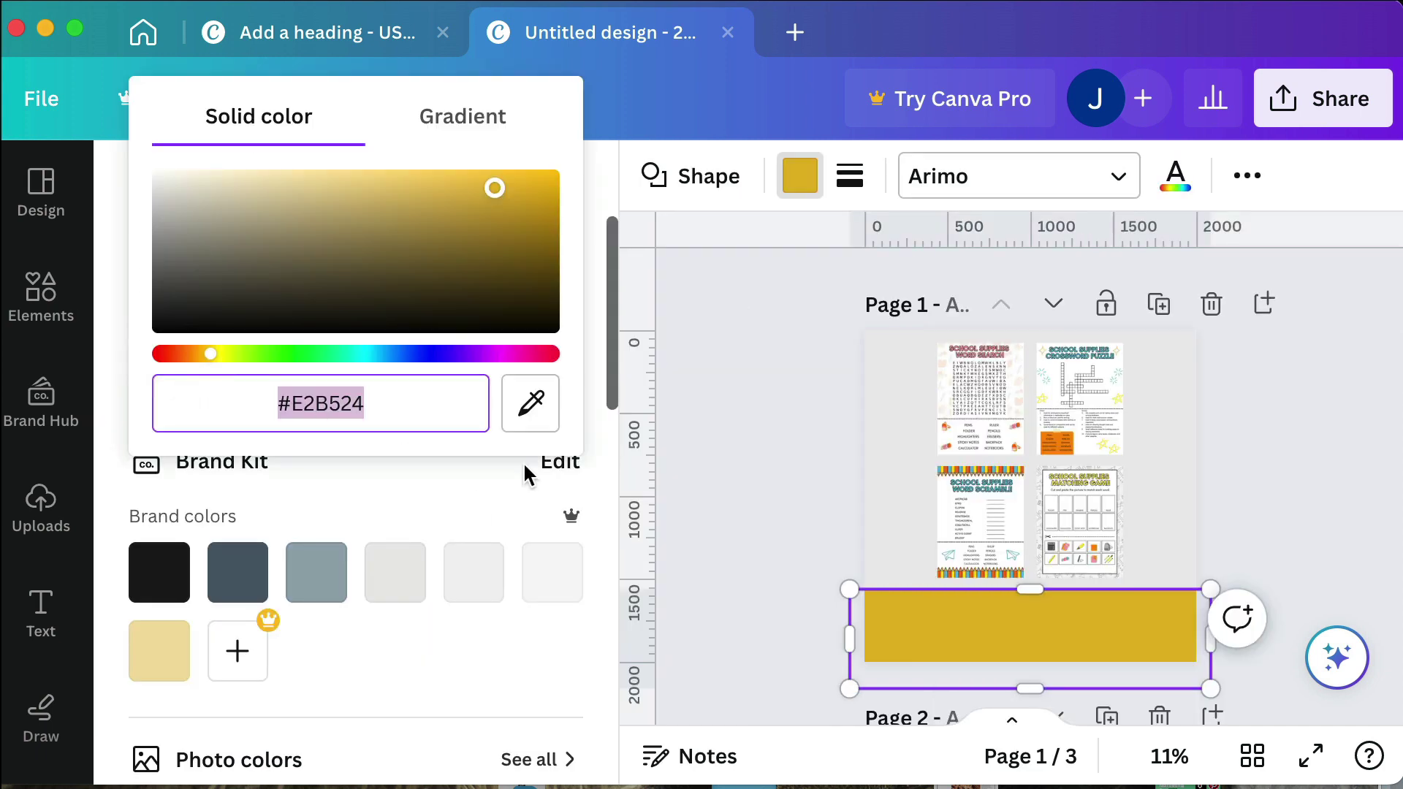
pyautogui.click(531, 403)
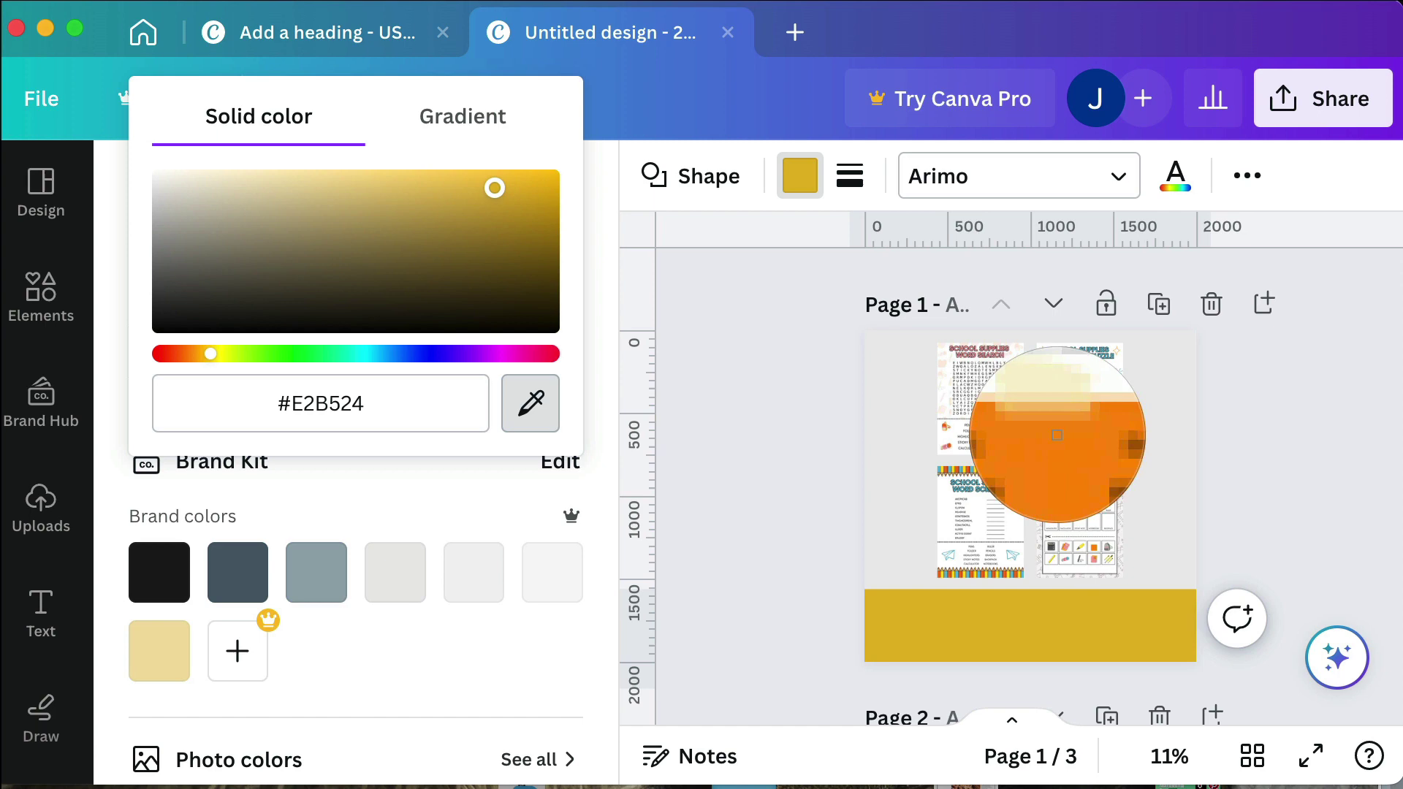
pyautogui.click(1057, 435)
pyautogui.click(1278, 498)
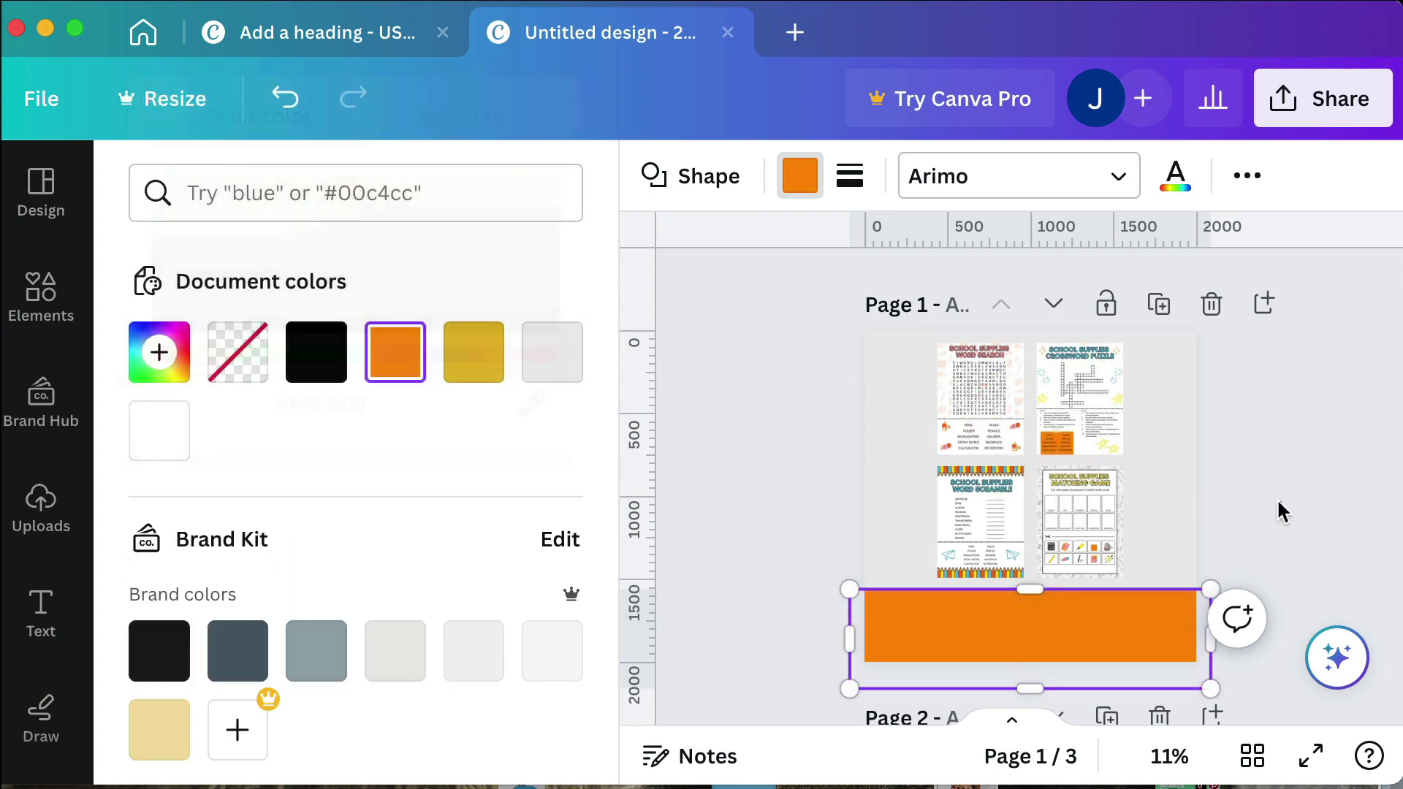
pyautogui.click(1278, 498)
pyautogui.click(1089, 515)
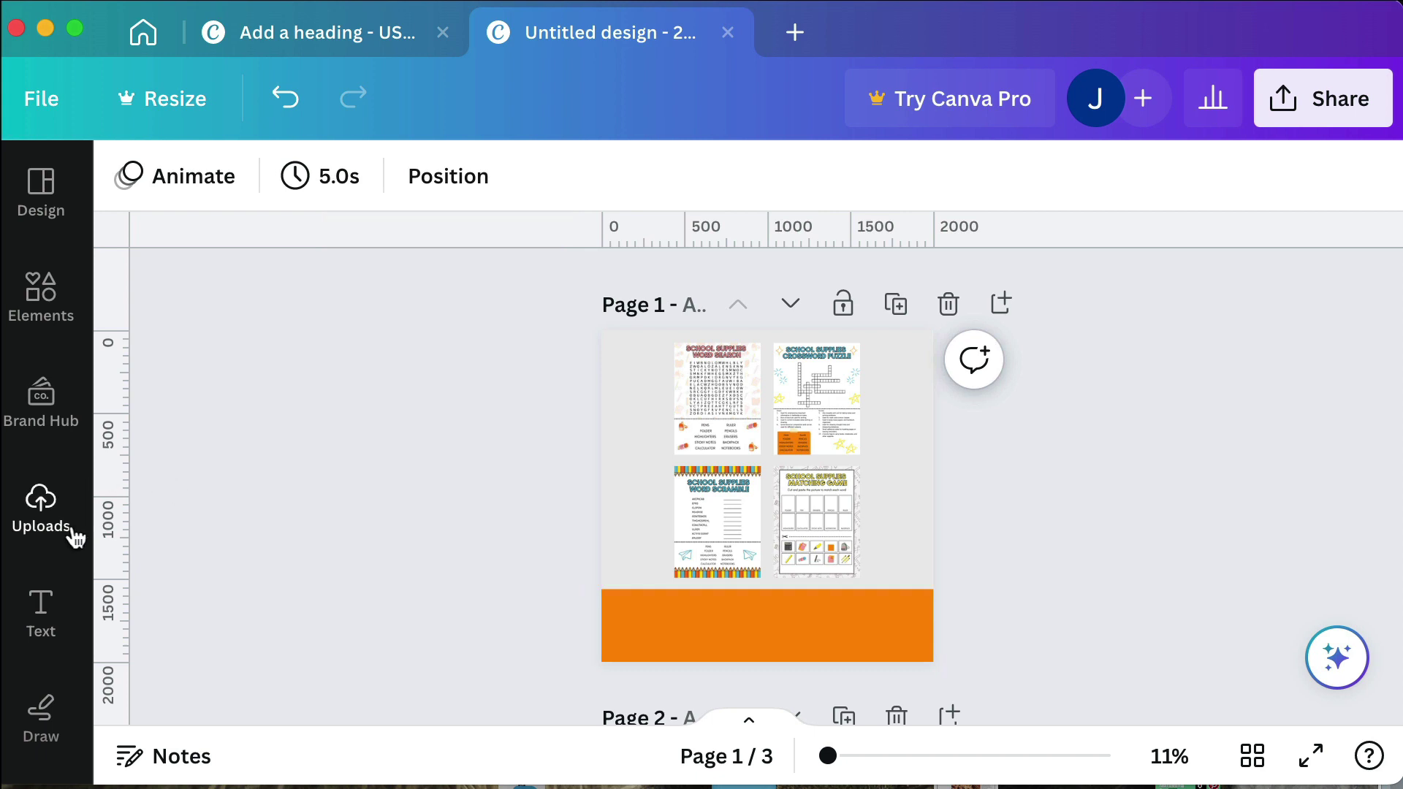
# Step: Add a heading text box onto the orange bar and set its font to League Spartan
pyautogui.click(42, 611)
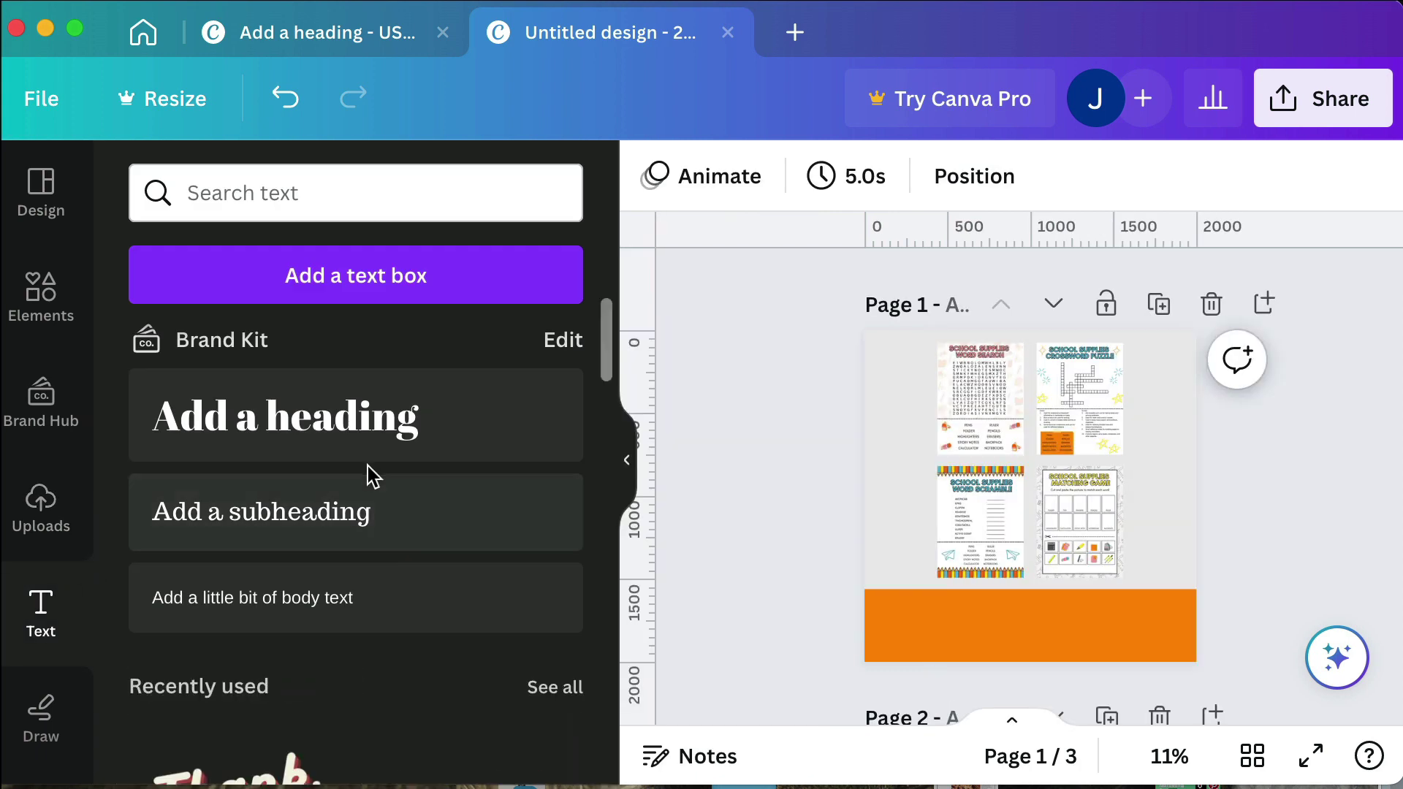
pyautogui.click(380, 422)
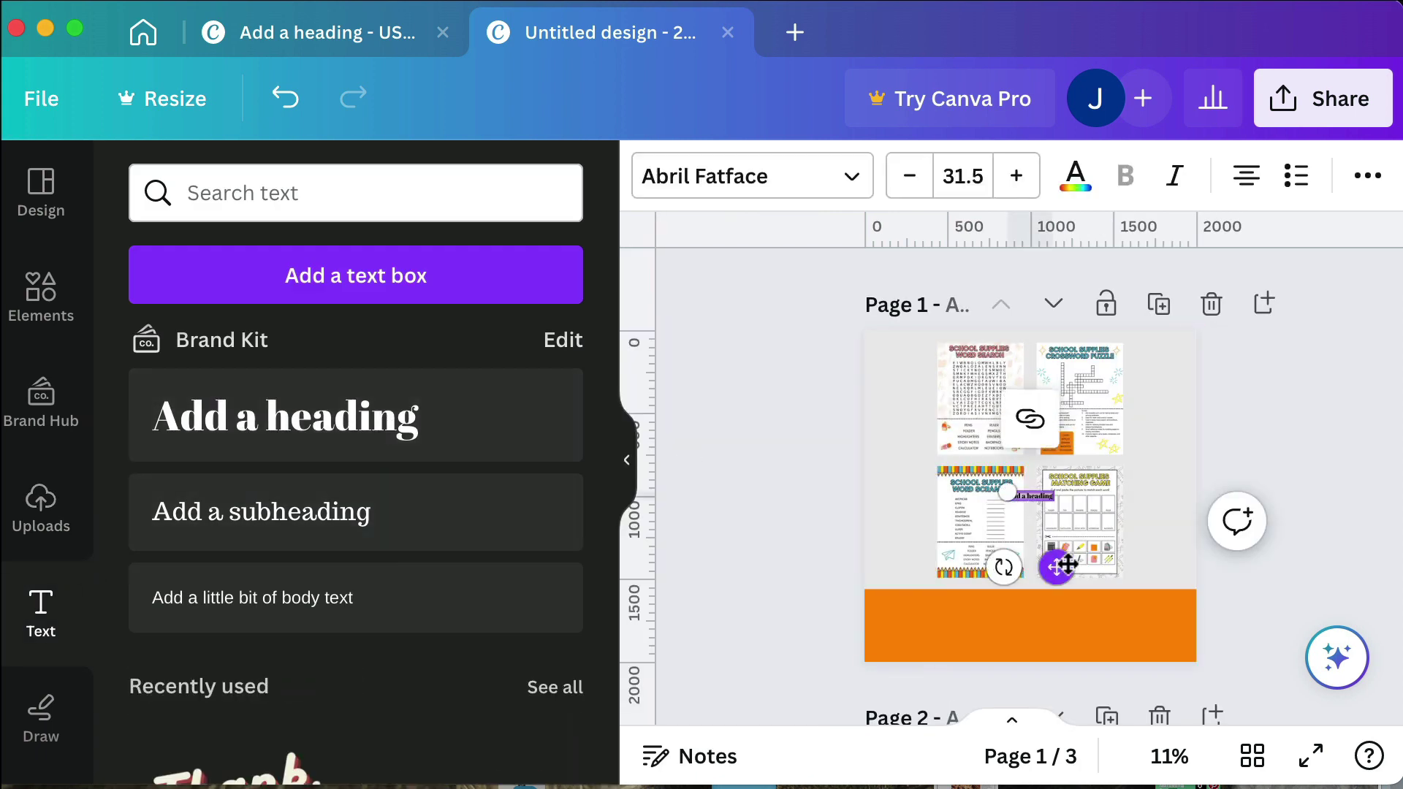
pyautogui.moveTo(1065, 564); pyautogui.dragTo(1066, 703)
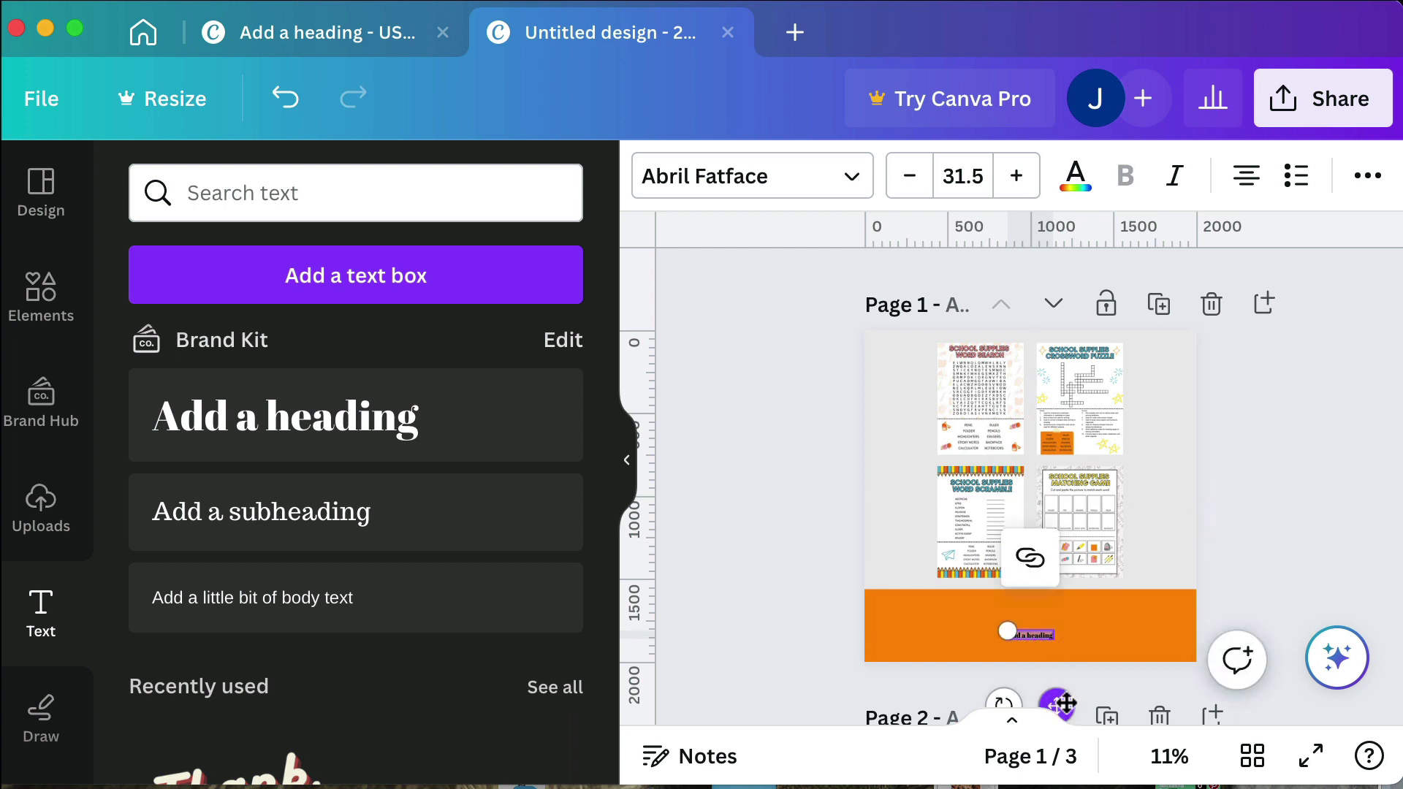
pyautogui.click(852, 191)
pyautogui.scroll(-3, 326, 442)
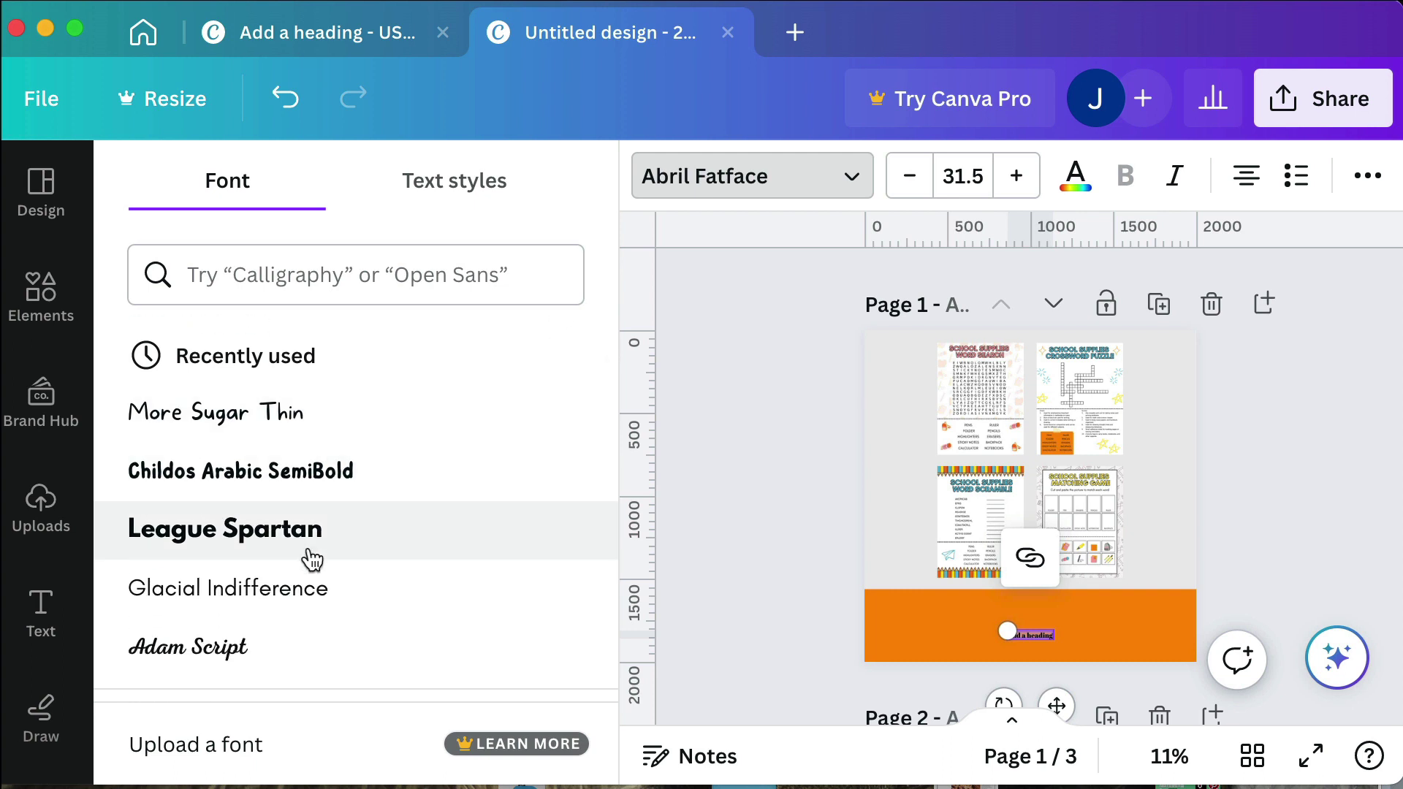
pyautogui.click(312, 560)
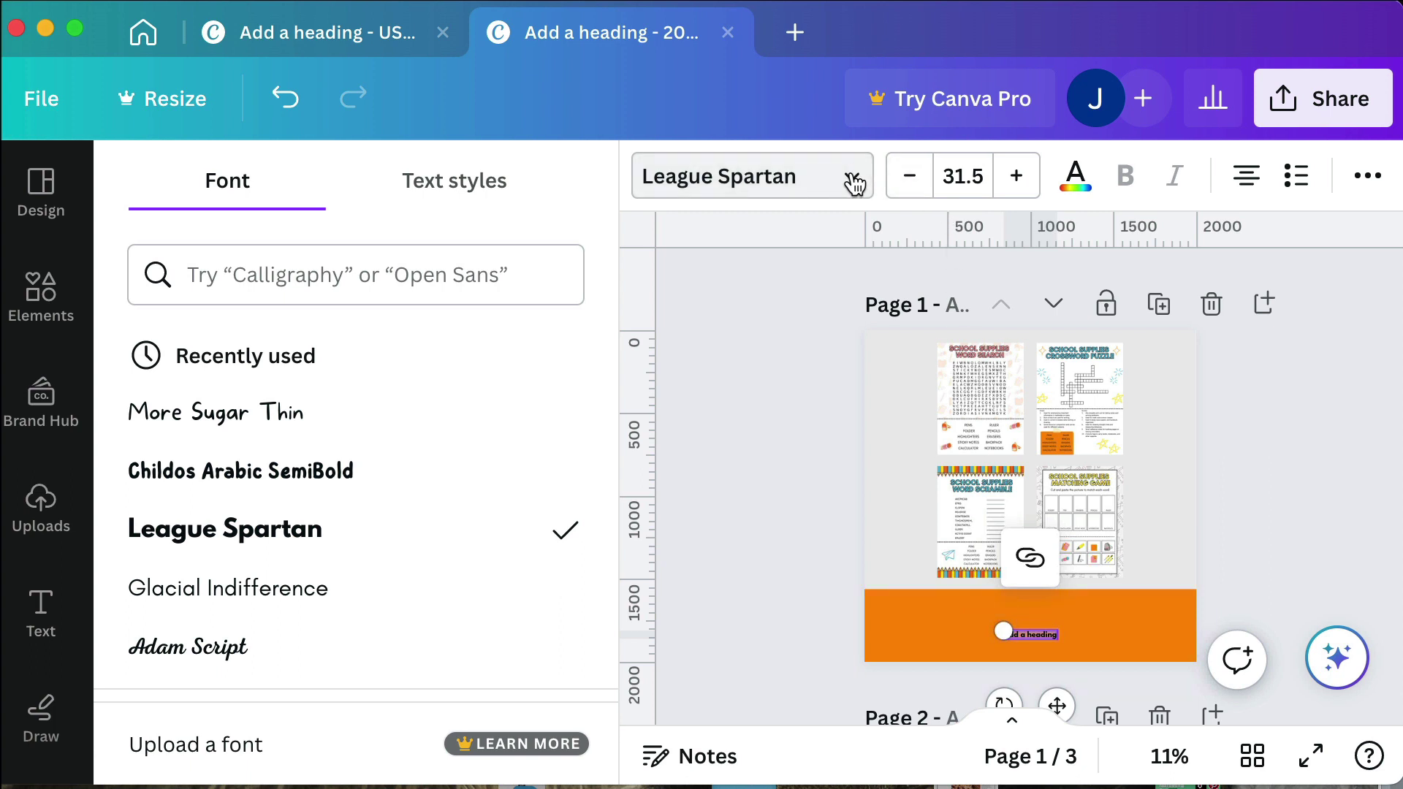
# Step: Enlarge the heading to size 60.5, make it uppercase, and type 'BACK TO SCHOOL WORKSHEETS'
pyautogui.click(1016, 176)
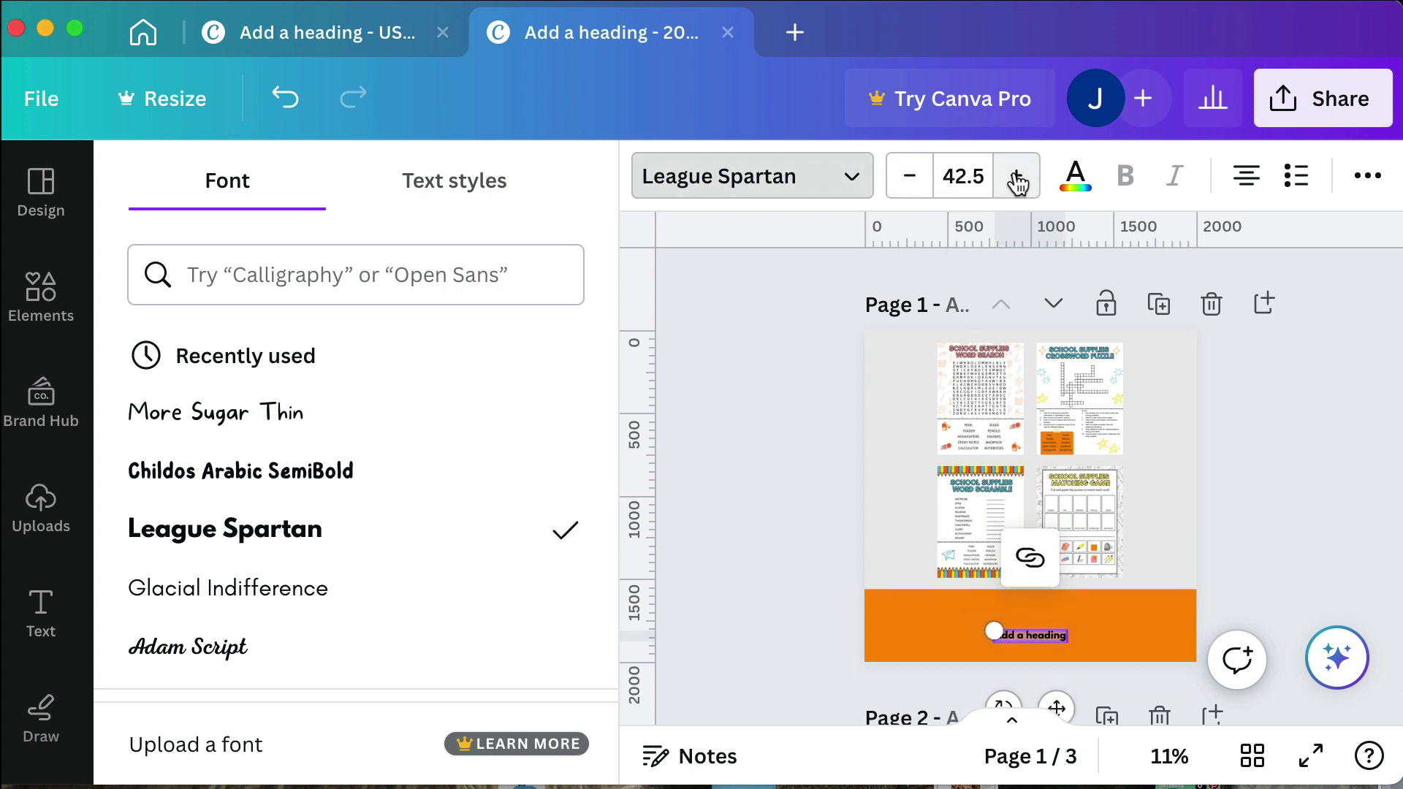
pyautogui.click(1017, 176)
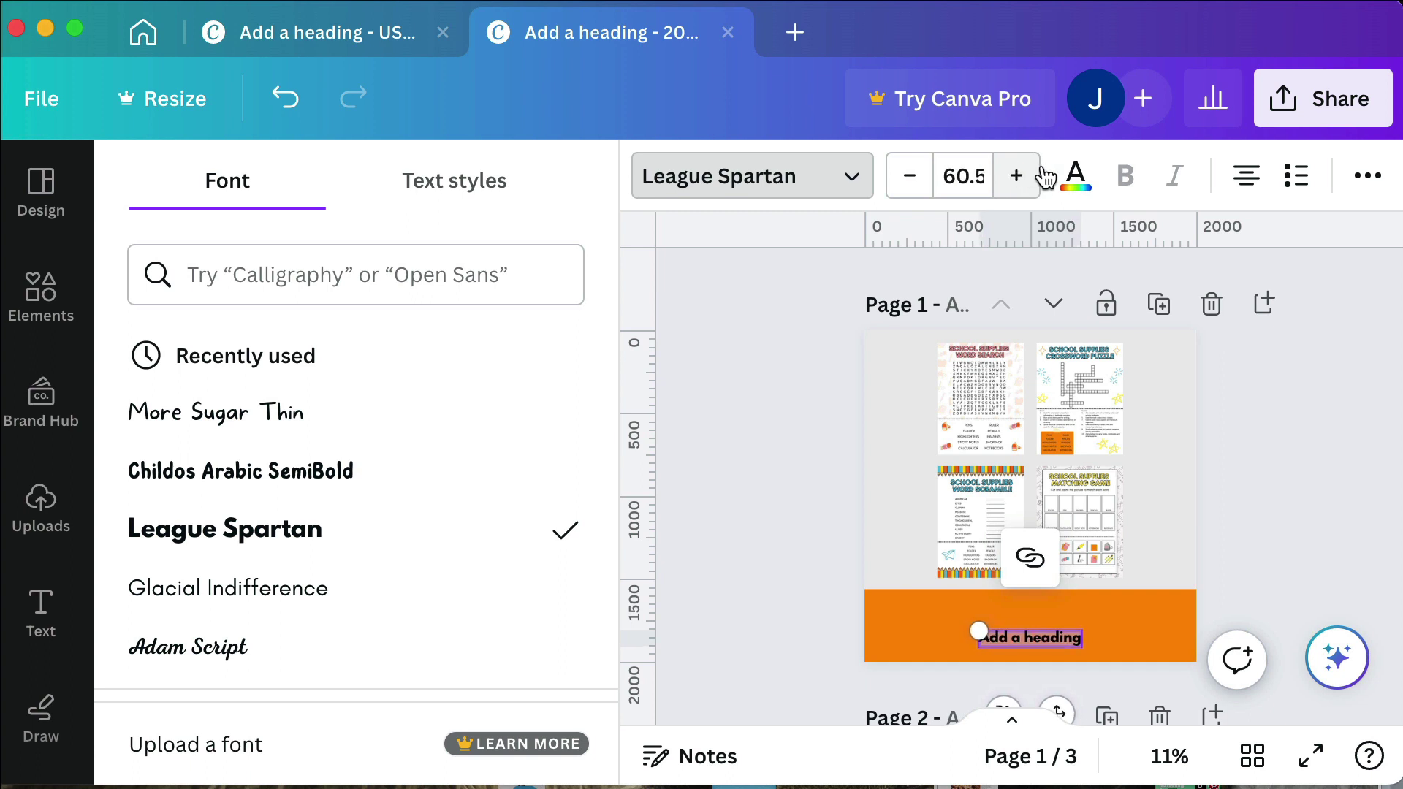
pyautogui.click(1367, 175)
pyautogui.click(697, 248)
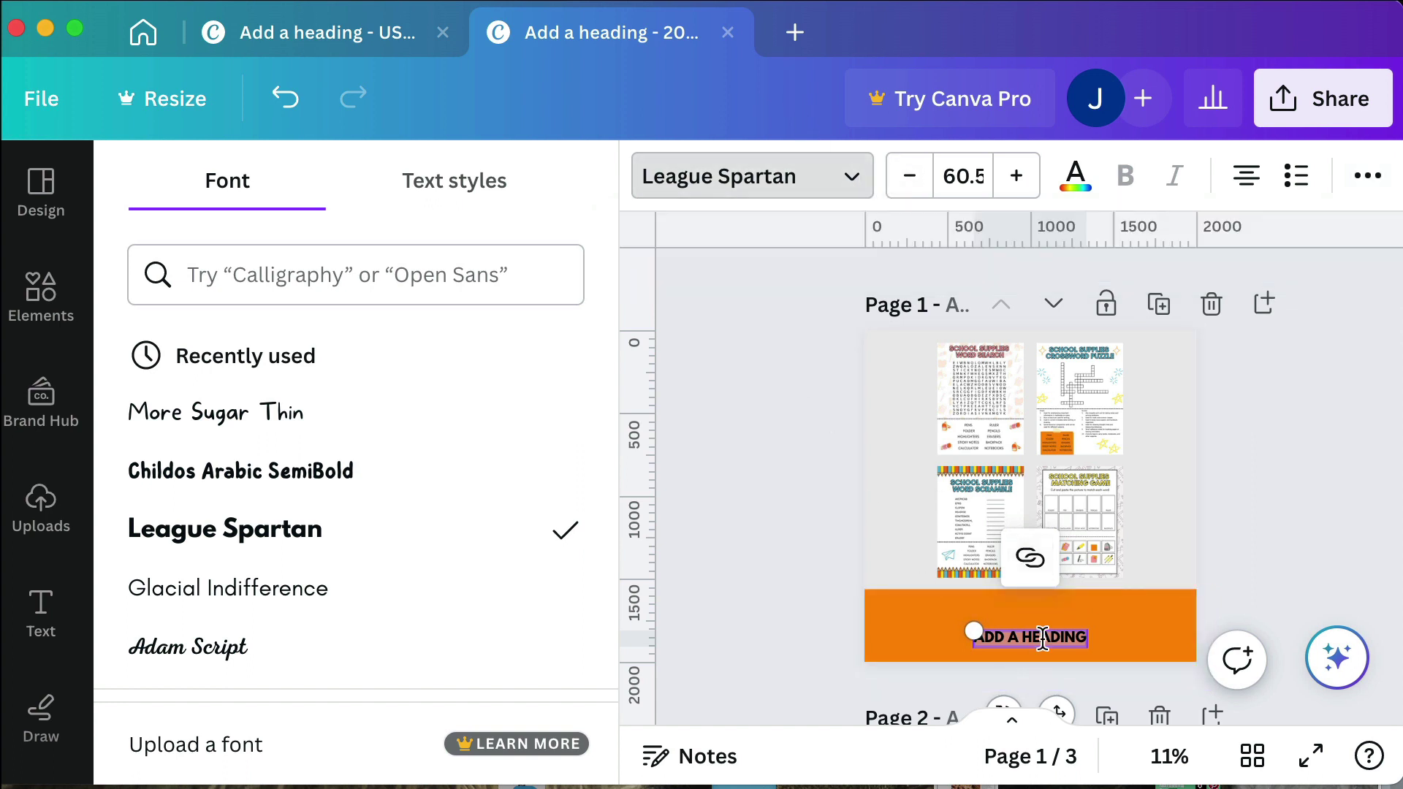
pyautogui.write('BACK TO S')
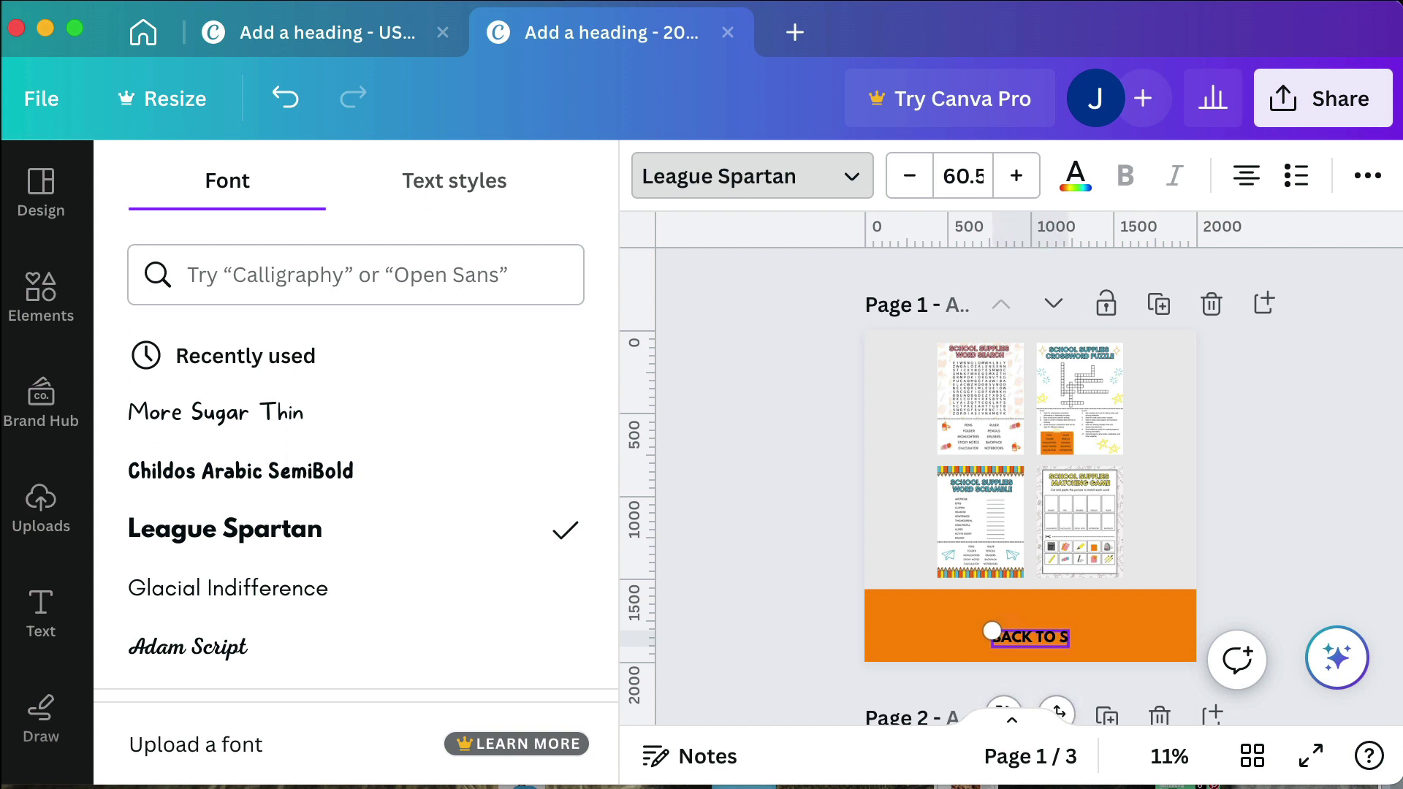
pyautogui.write('CHOOL')
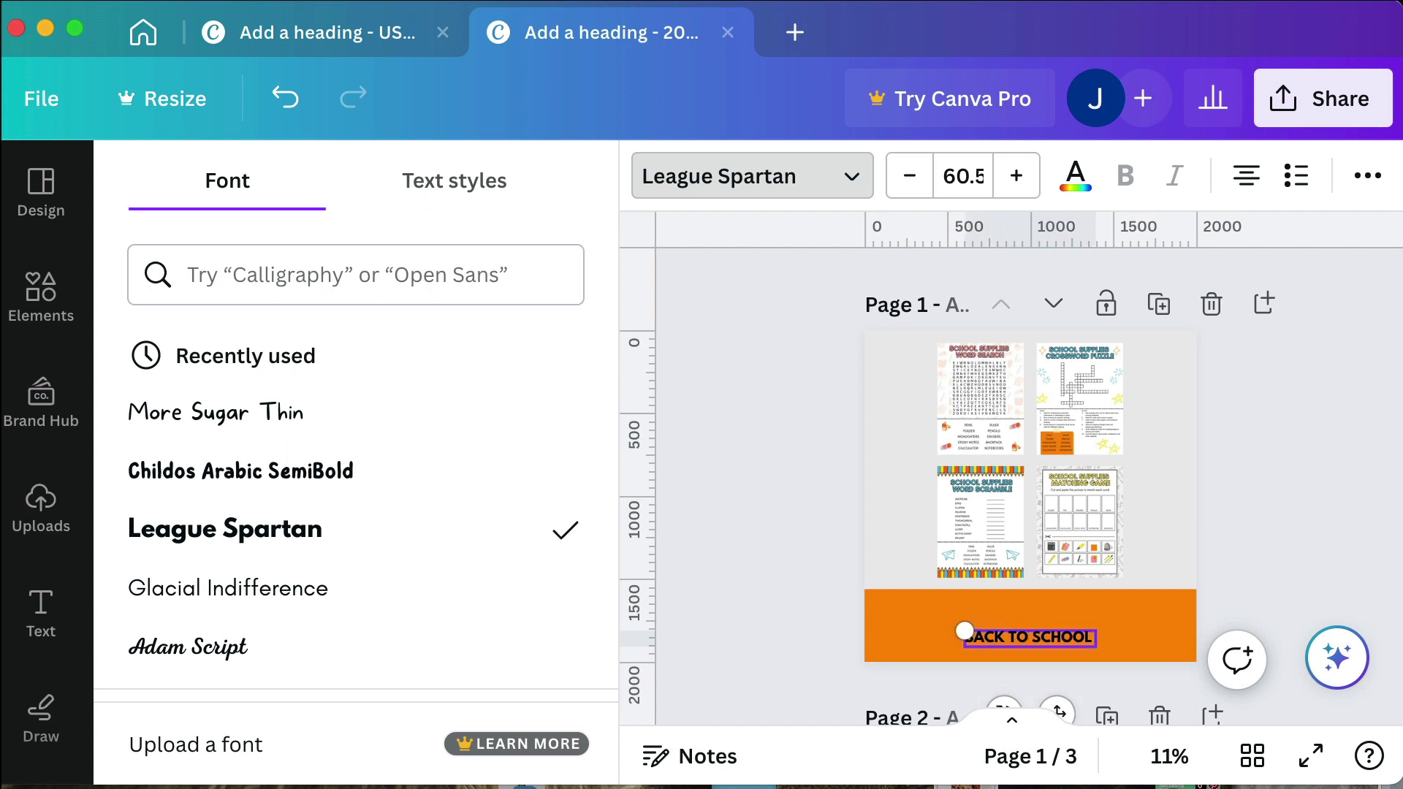
pyautogui.write(' WORK')
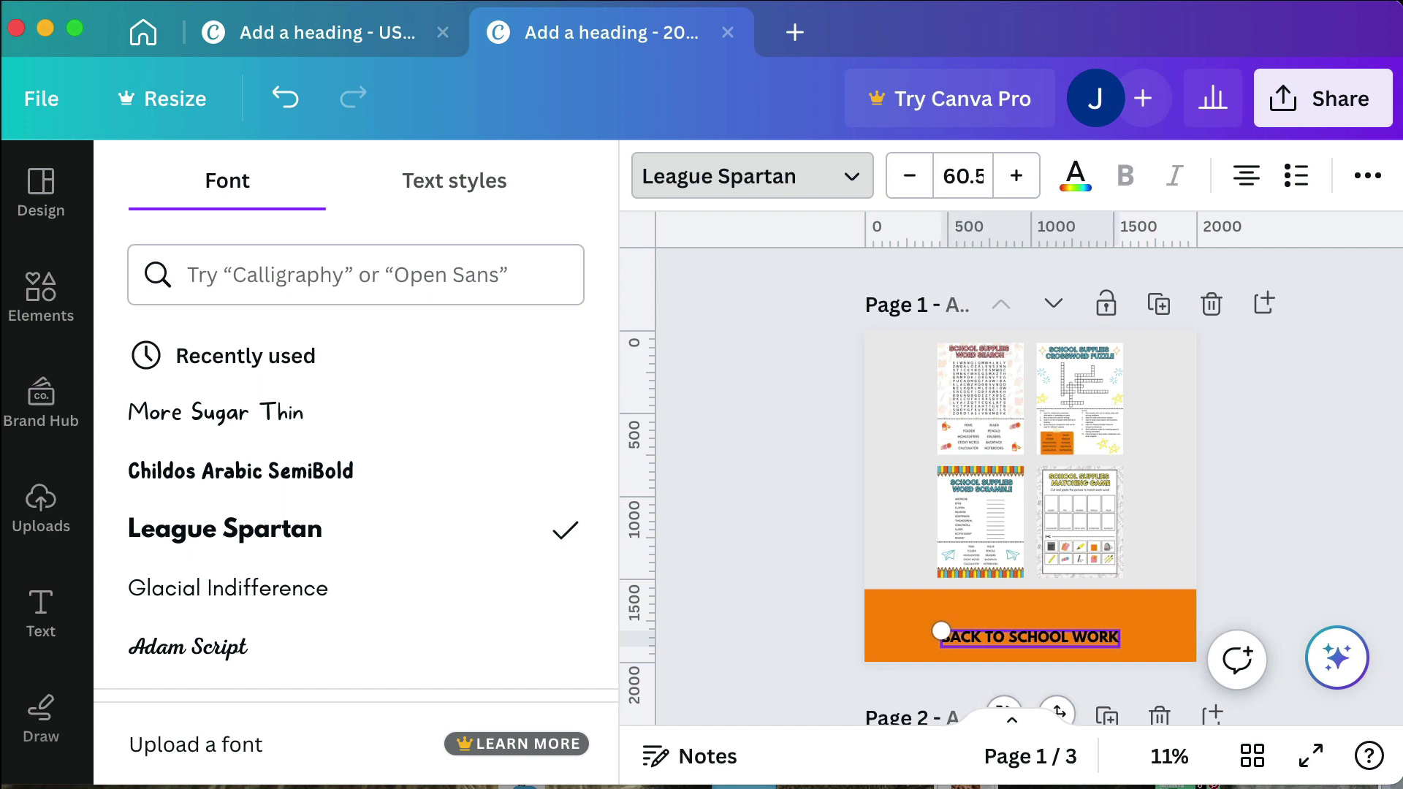
pyautogui.write('SHEETS')
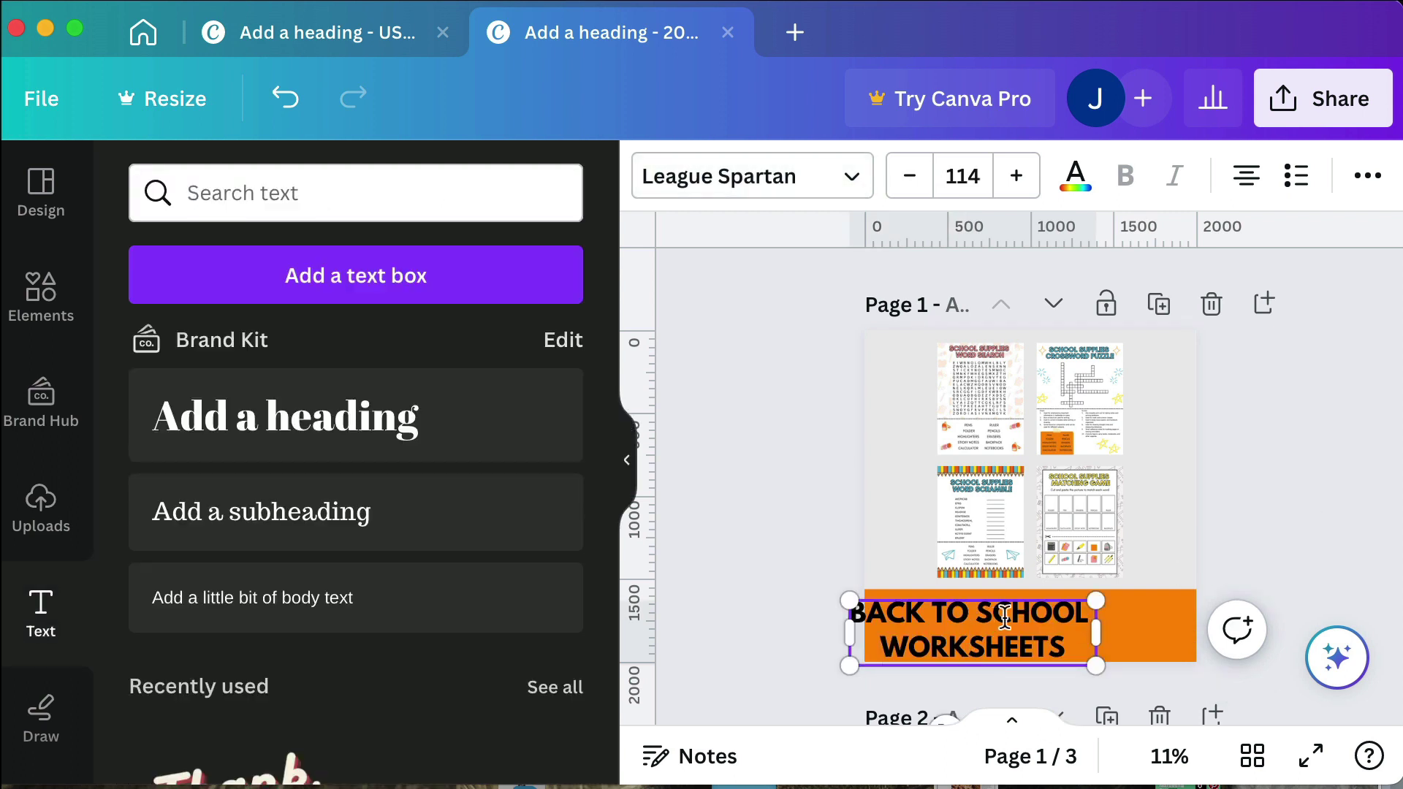
# Step: Centre the BACK TO SCHOOL WORKSHEETS heading on the orange bar and shrink it to 104
pyautogui.click(1301, 544)
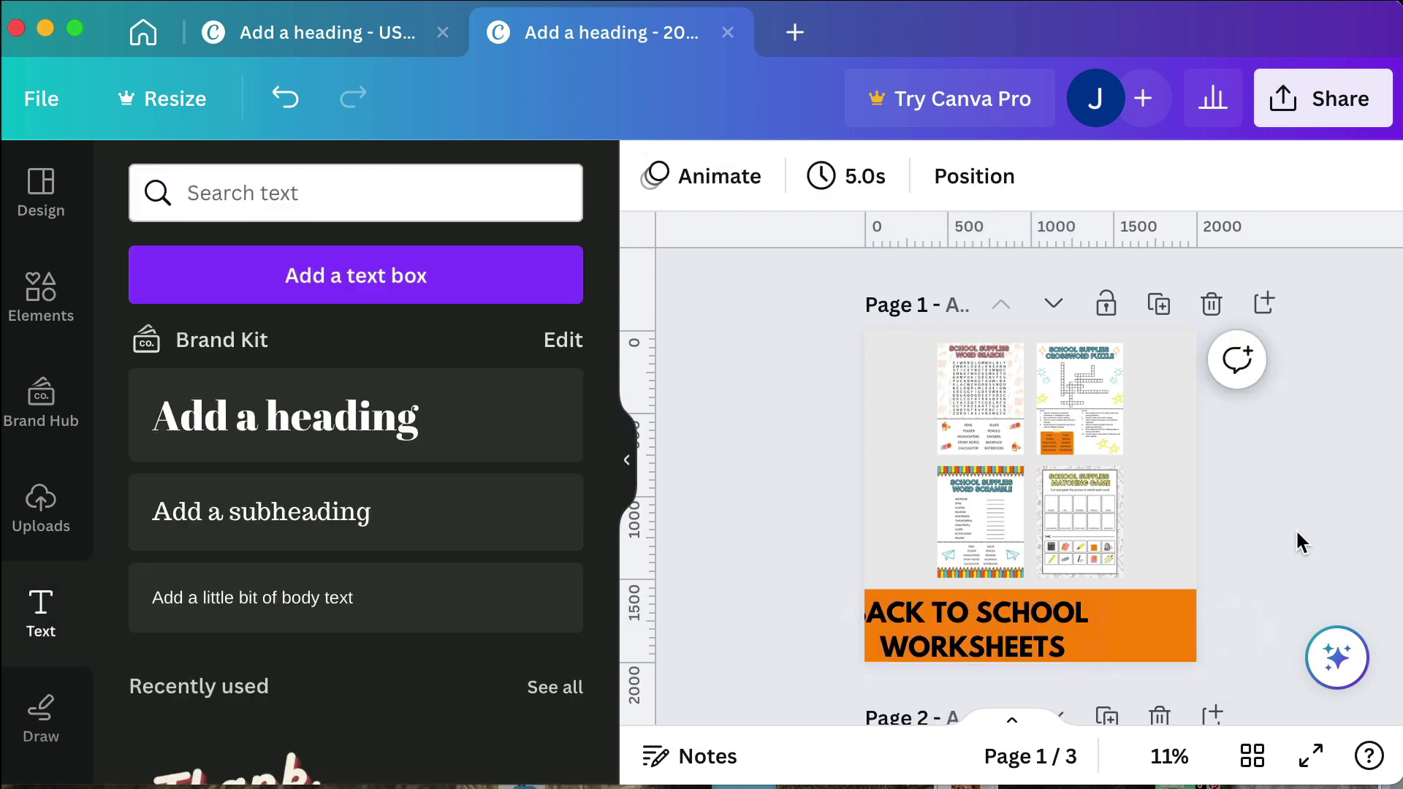
pyautogui.moveTo(1028, 623); pyautogui.dragTo(1090, 610)
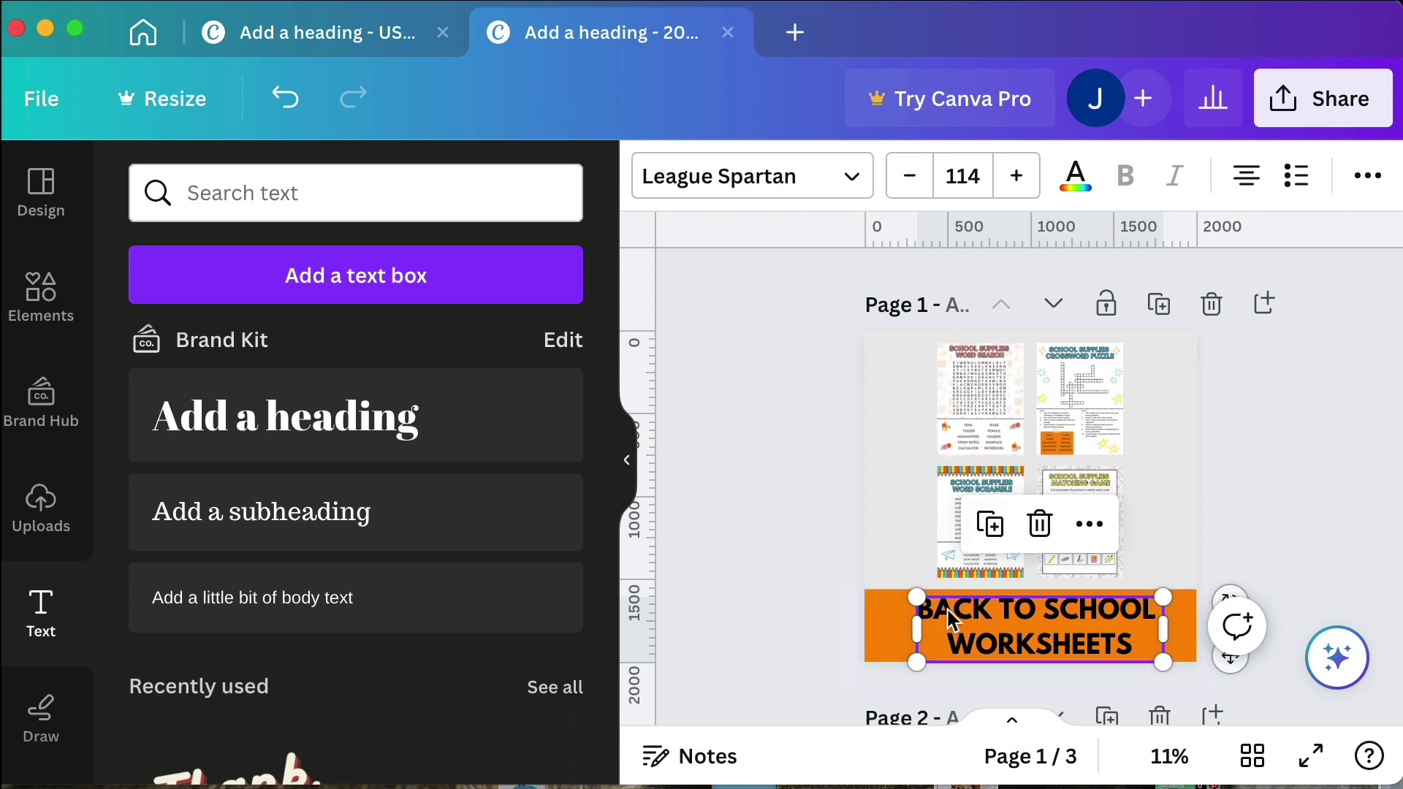
pyautogui.moveTo(919, 599); pyautogui.dragTo(939, 605)
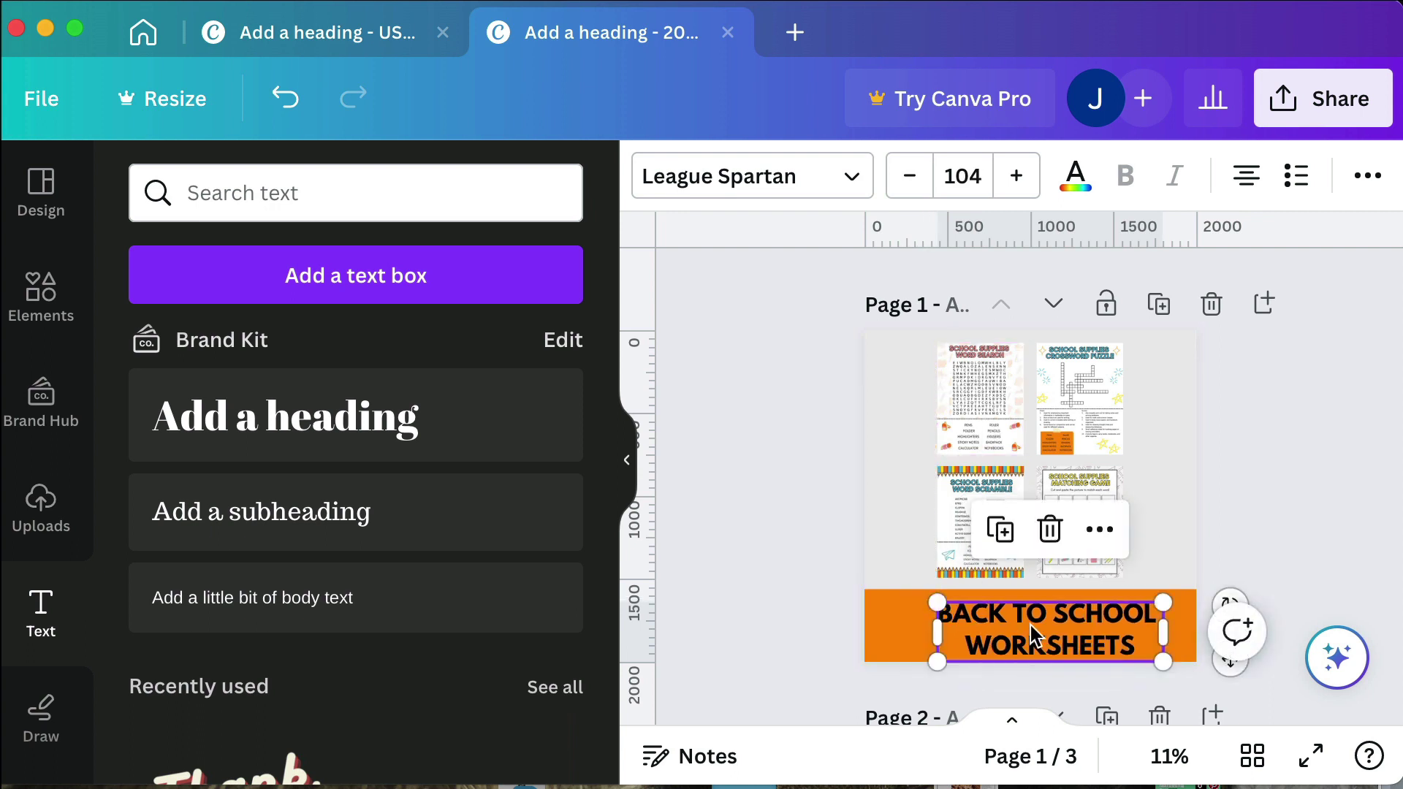
pyautogui.moveTo(1029, 632); pyautogui.dragTo(913, 612)
pyautogui.click(1001, 640)
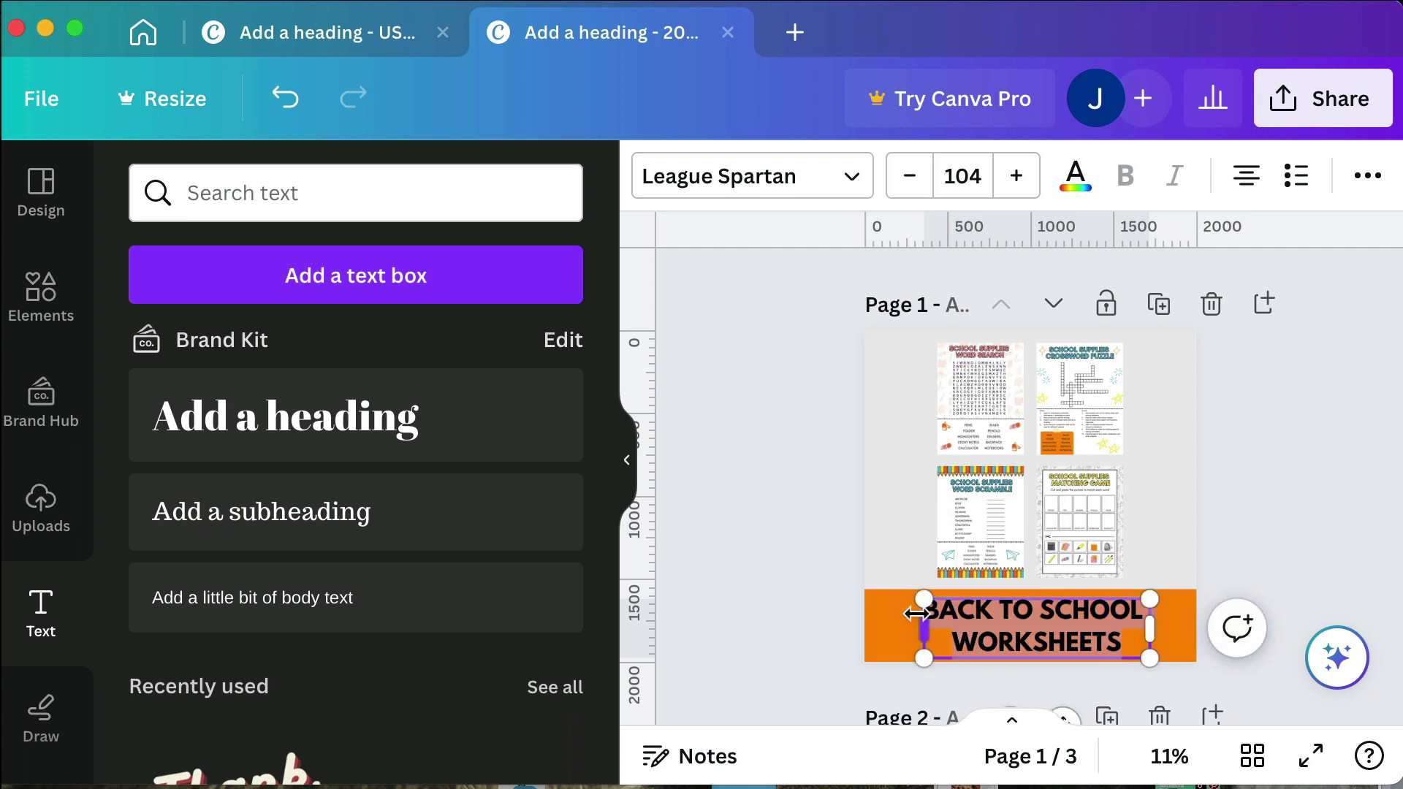
# Step: Change the heading's text colour to white
pyautogui.click(1075, 175)
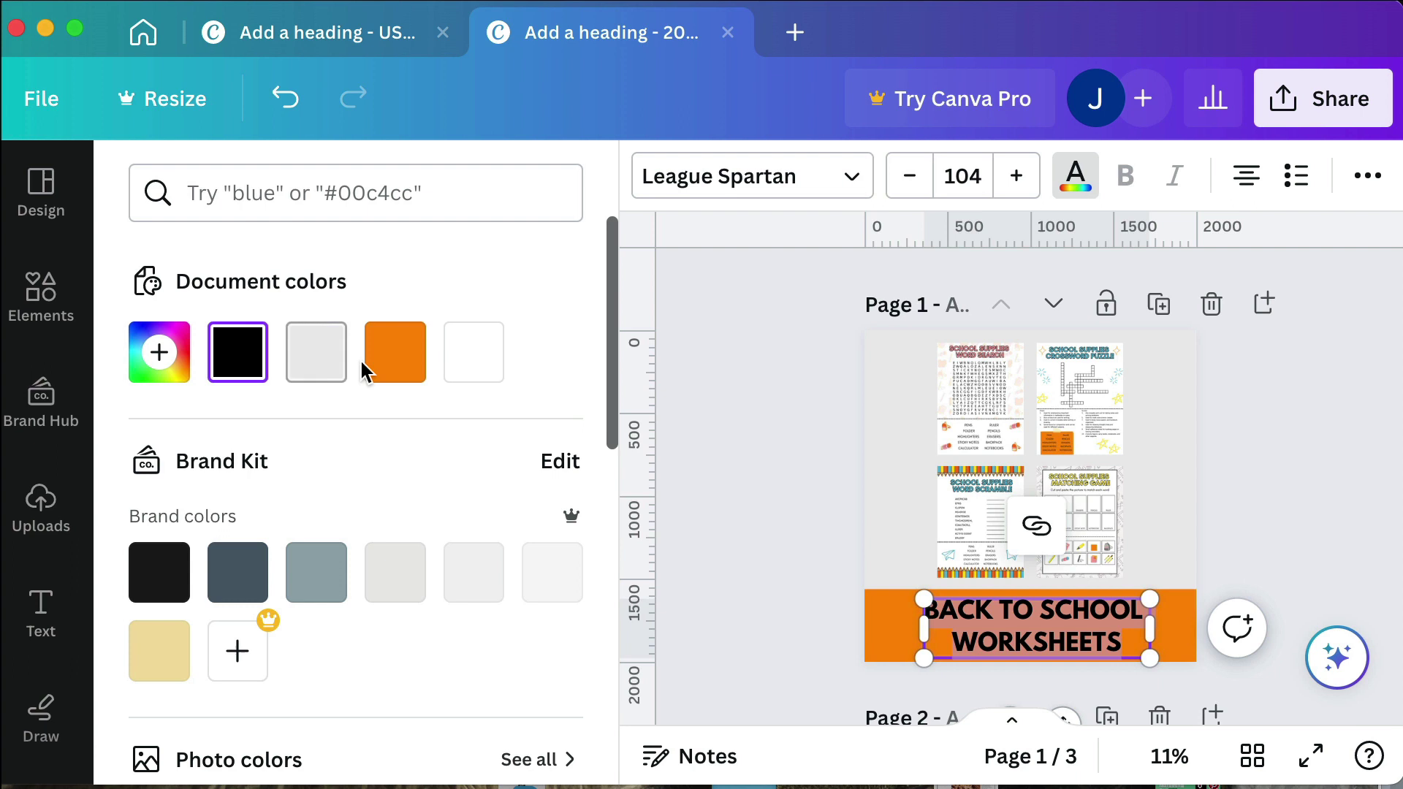
pyautogui.click(328, 367)
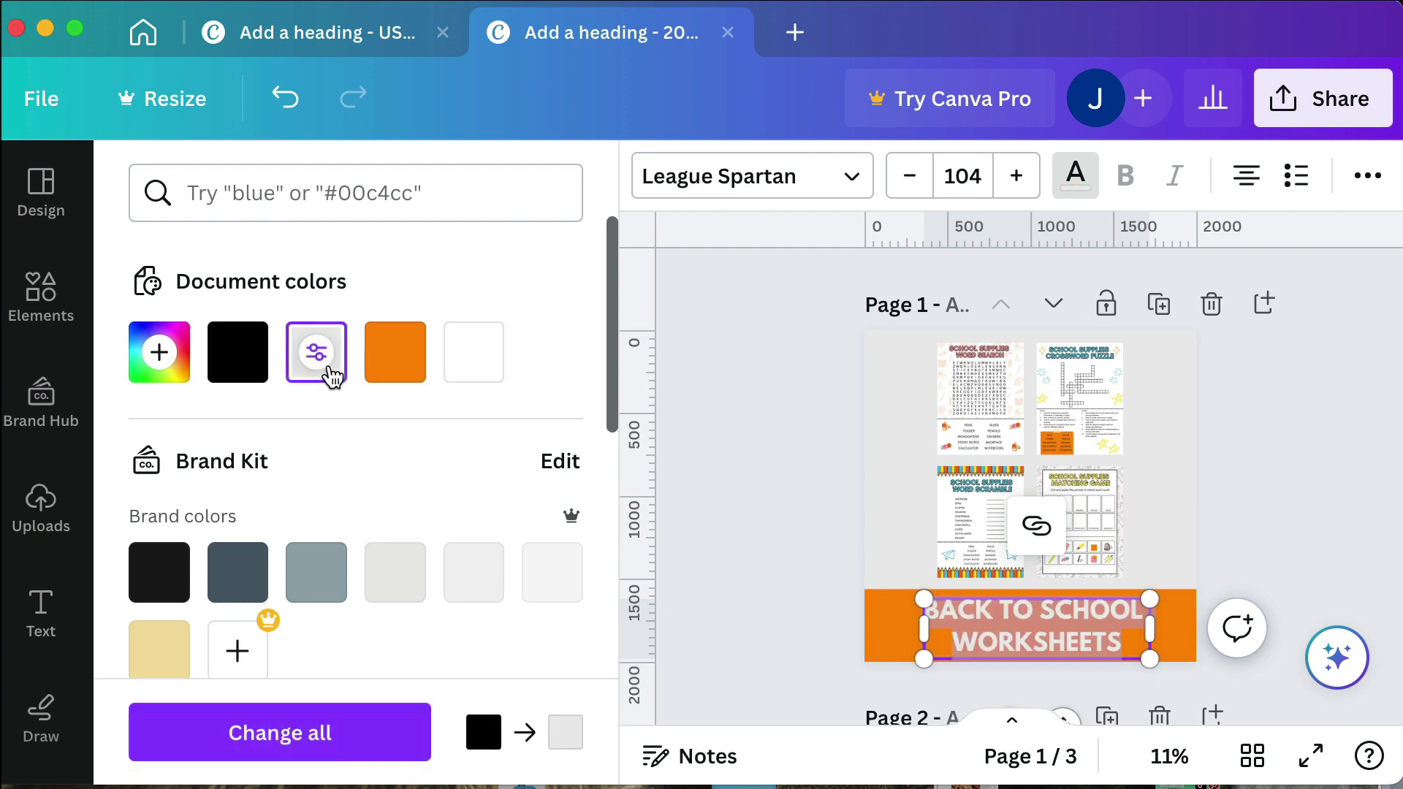
pyautogui.click(725, 401)
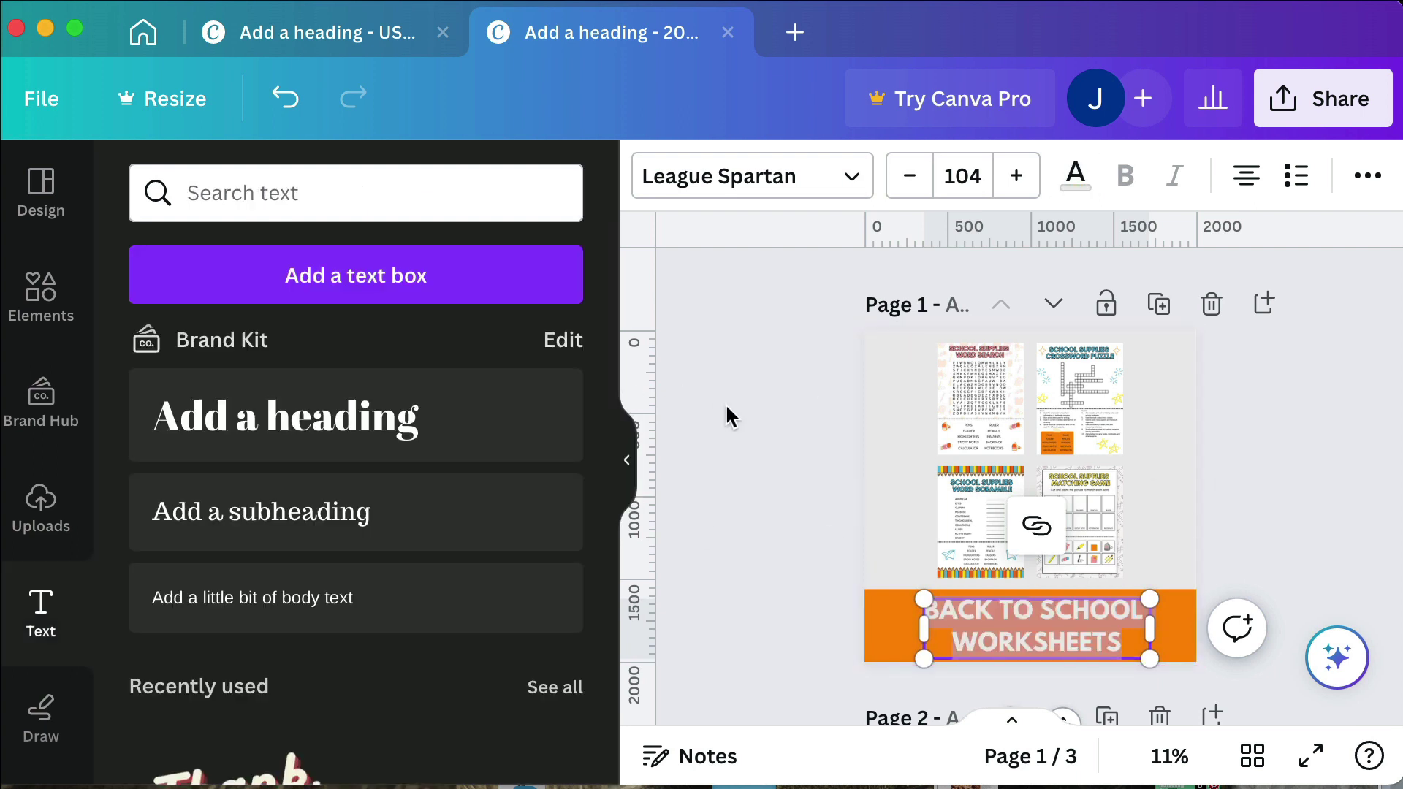
pyautogui.click(1052, 645)
pyautogui.click(1051, 635)
pyautogui.click(1143, 633)
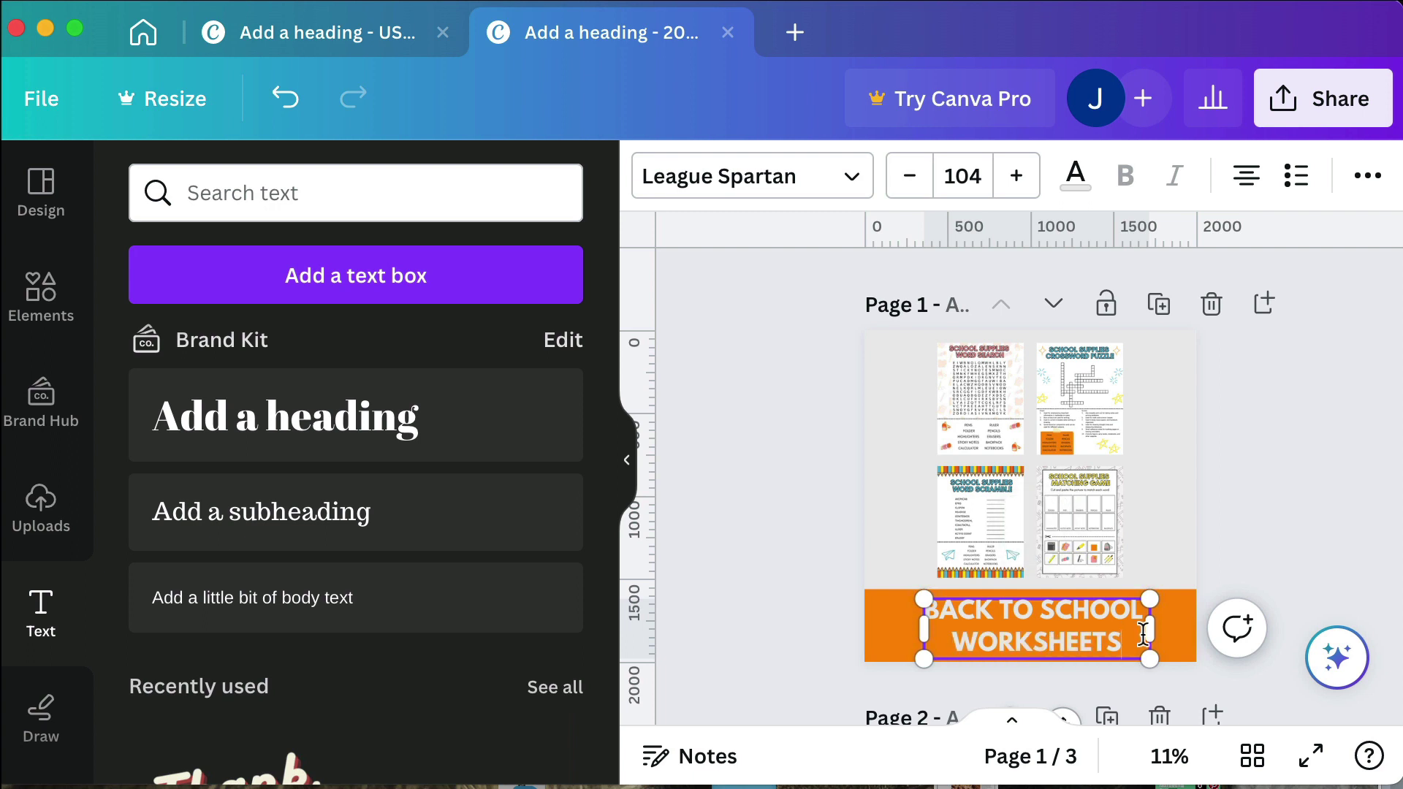
pyautogui.moveTo(1133, 647); pyautogui.dragTo(924, 618)
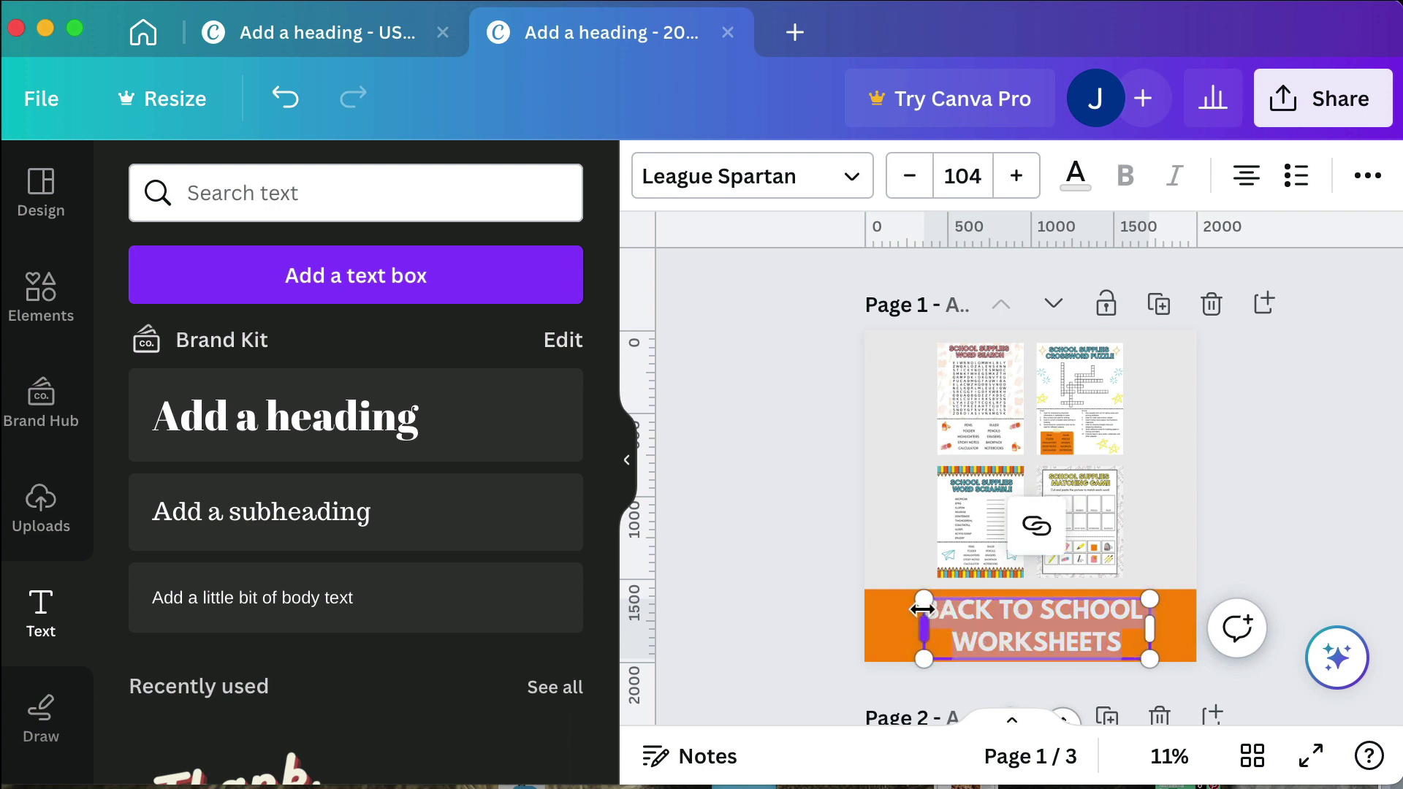
pyautogui.click(1072, 186)
pyautogui.click(486, 369)
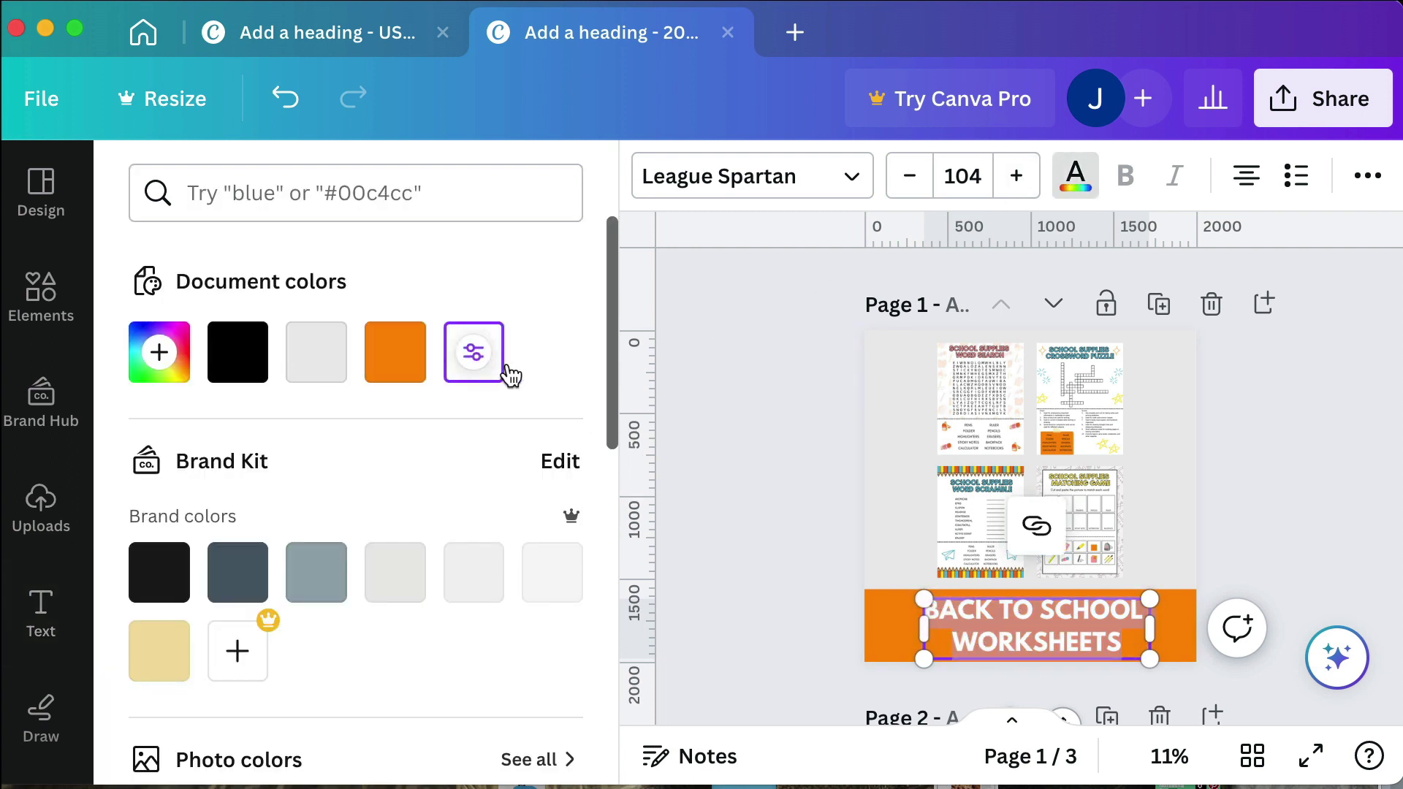
pyautogui.click(755, 372)
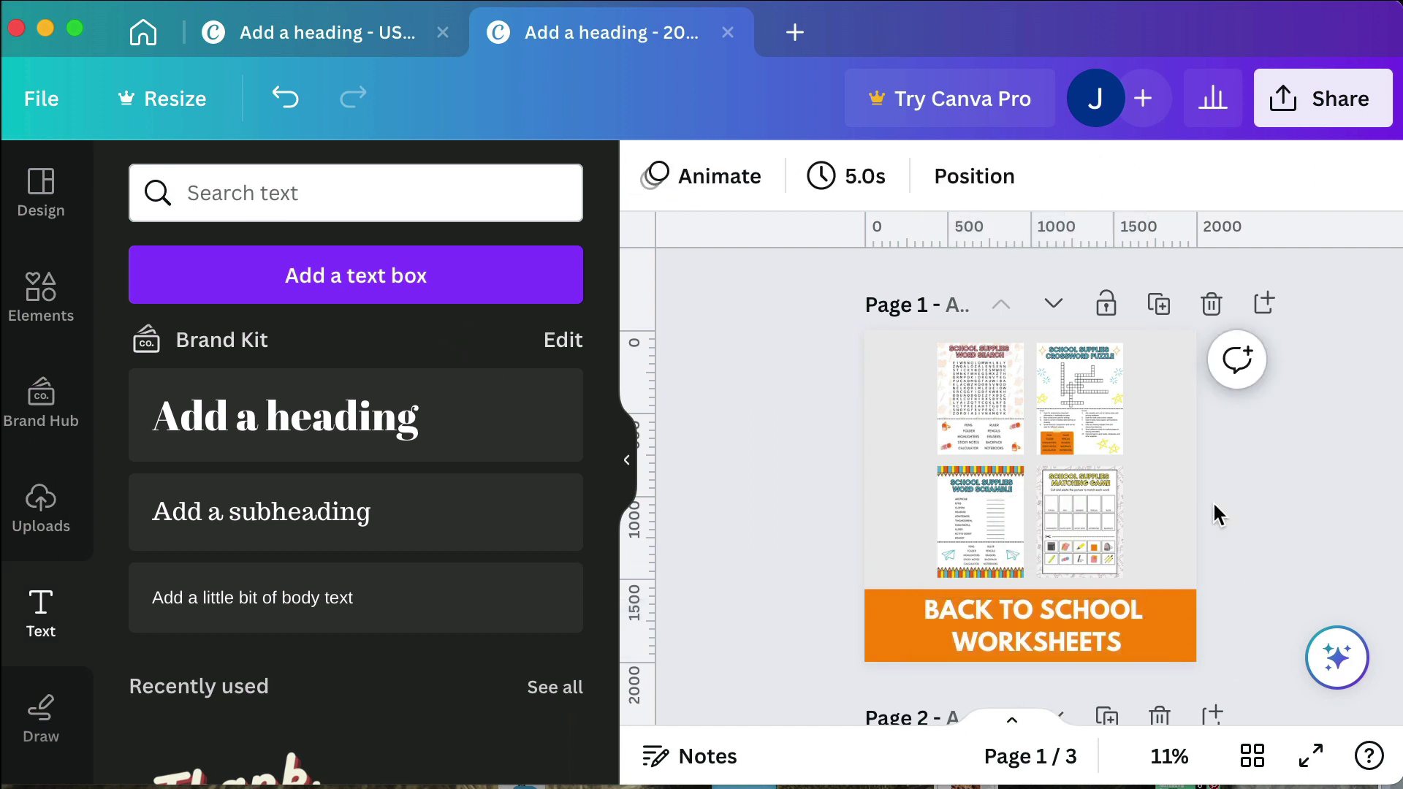
# Step: Give the word-search worksheet image an Angle shadow
pyautogui.click(1103, 596)
pyautogui.click(972, 366)
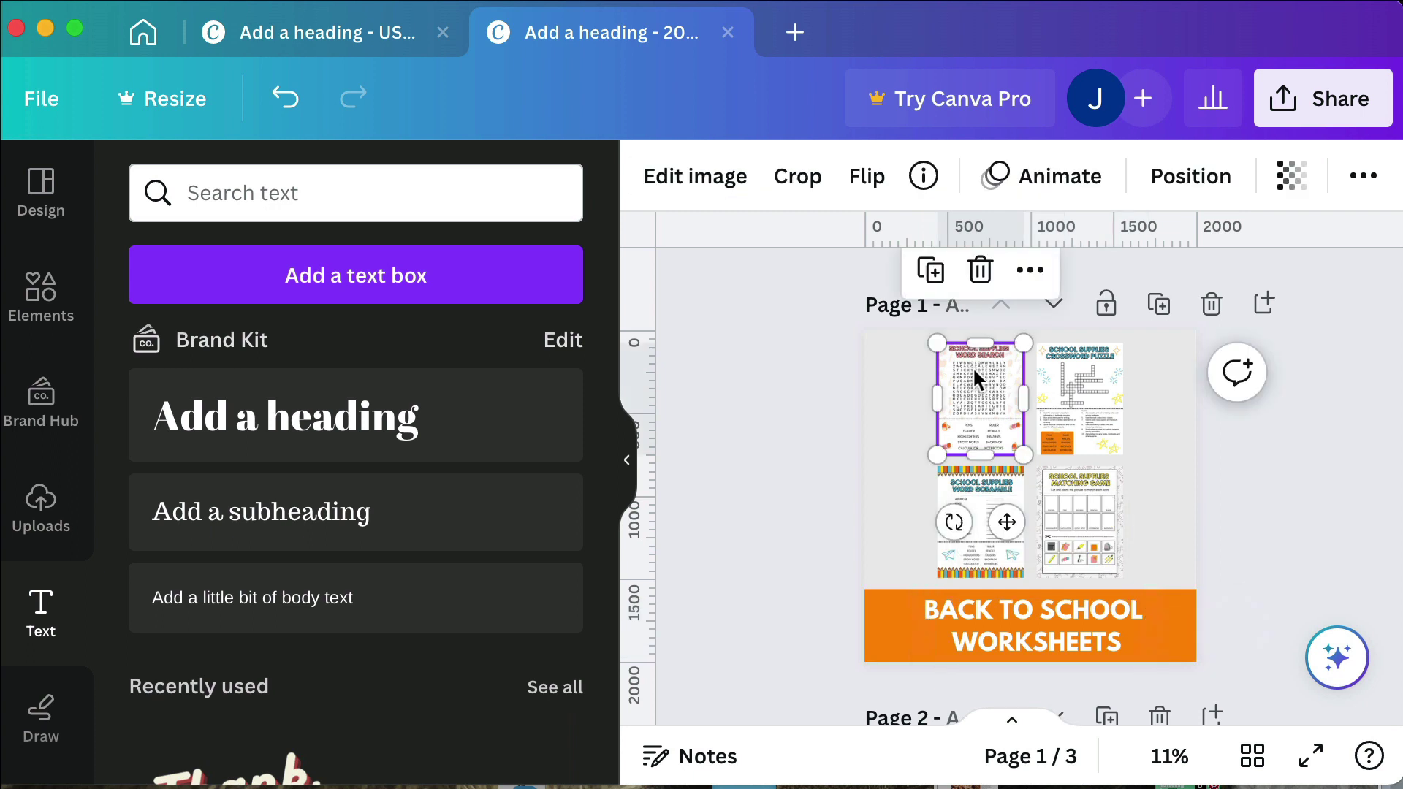
pyautogui.click(695, 191)
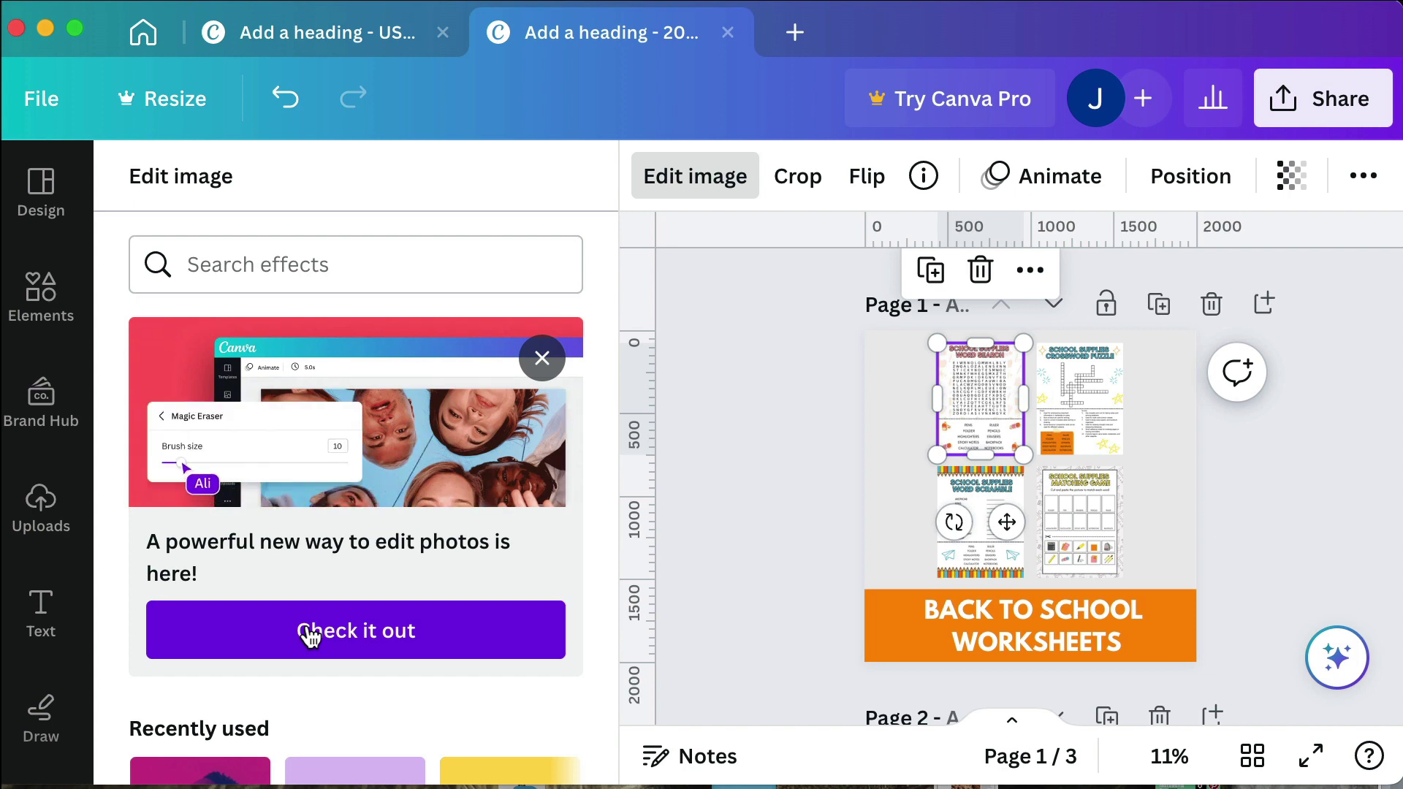
pyautogui.scroll(-4, 310, 636)
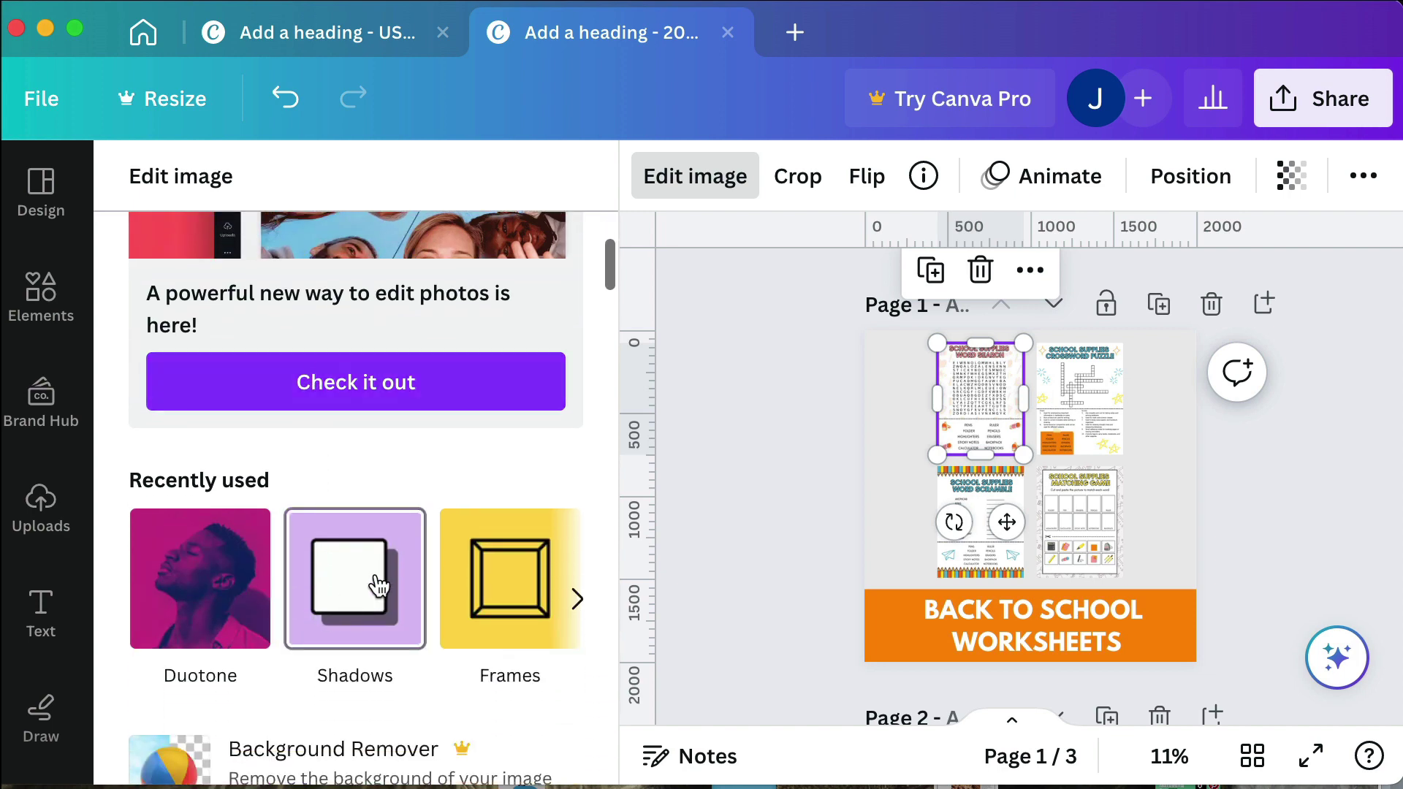
pyautogui.click(377, 583)
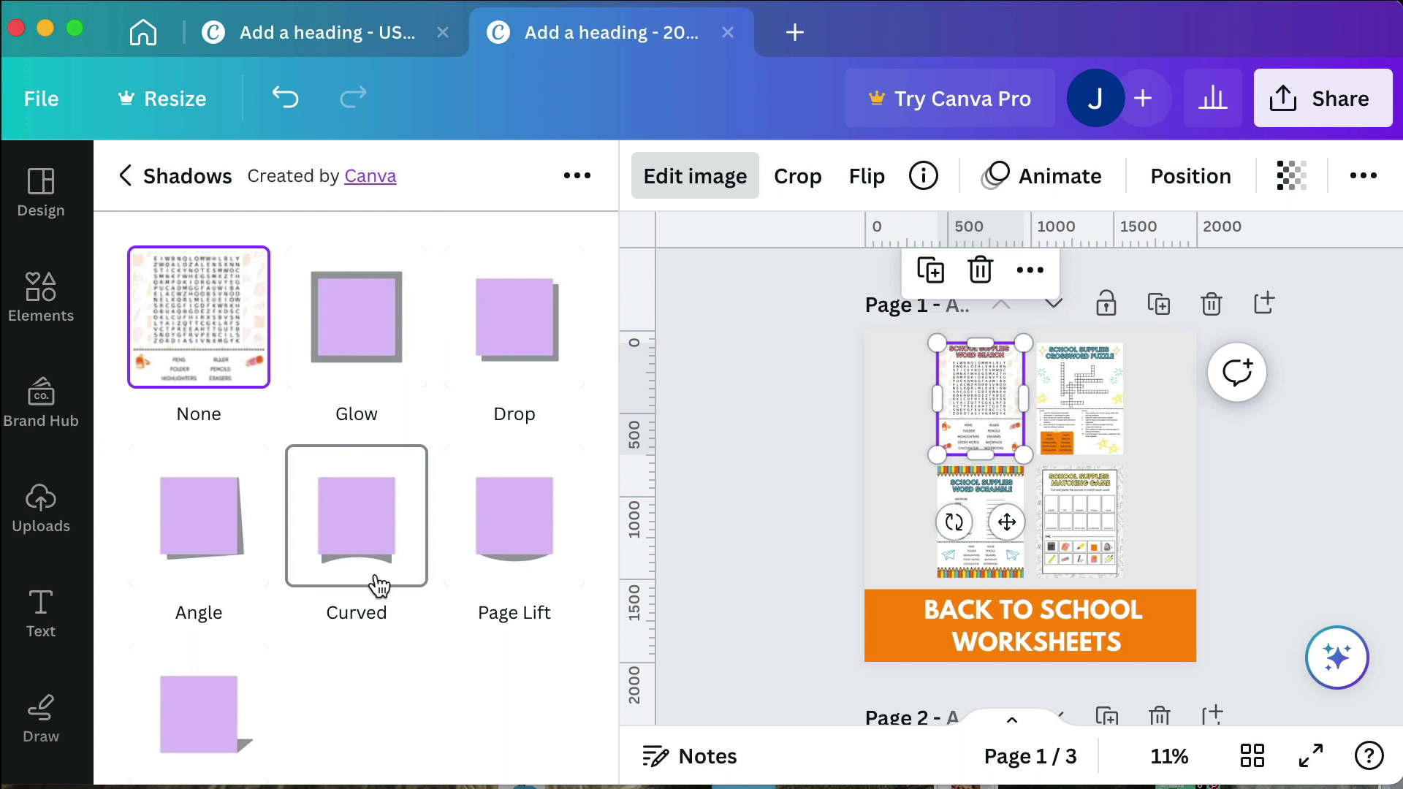
pyautogui.click(207, 555)
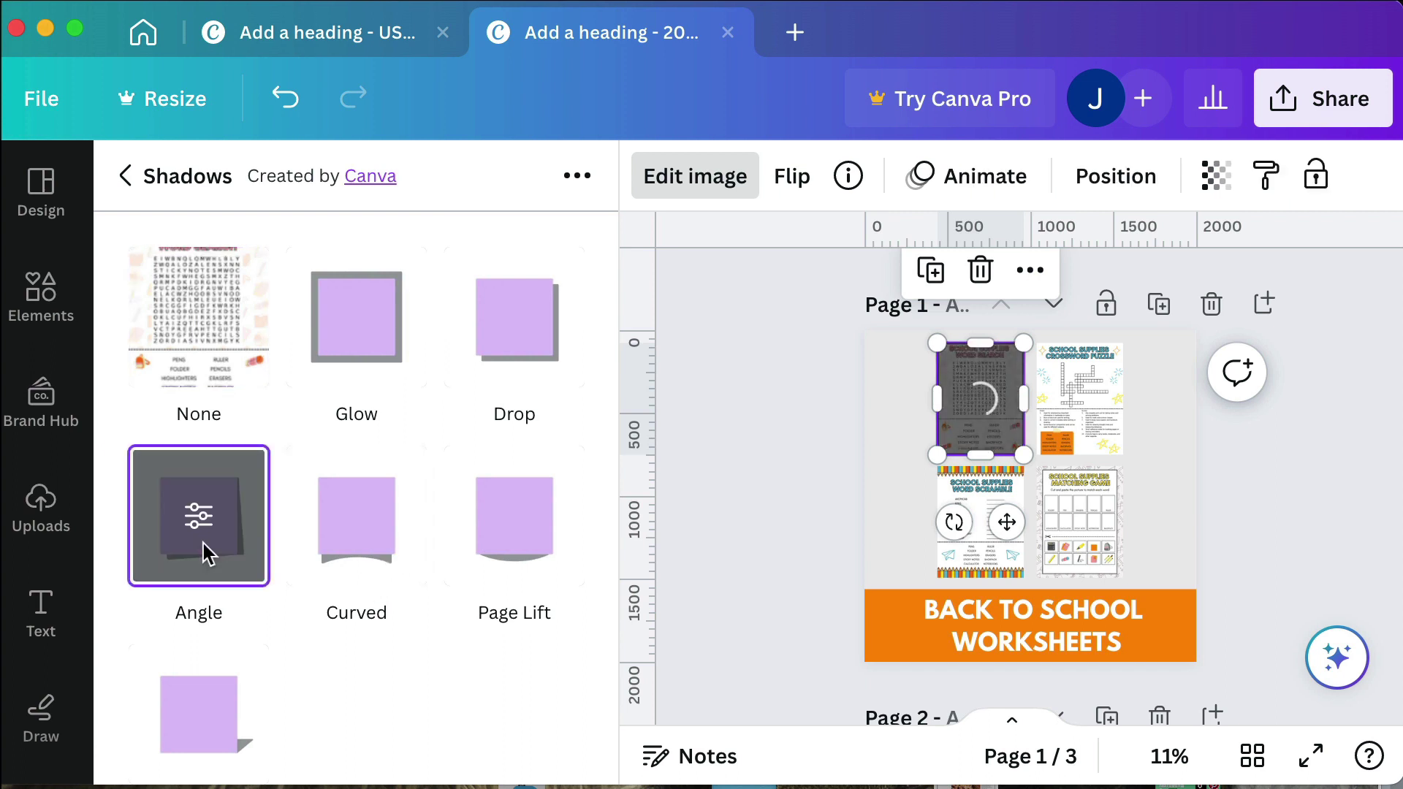
# Step: Apply the same Angle shadow to the crossword, word-scramble and matching-game images
pyautogui.click(1089, 419)
pyautogui.scroll(1, 297, 357)
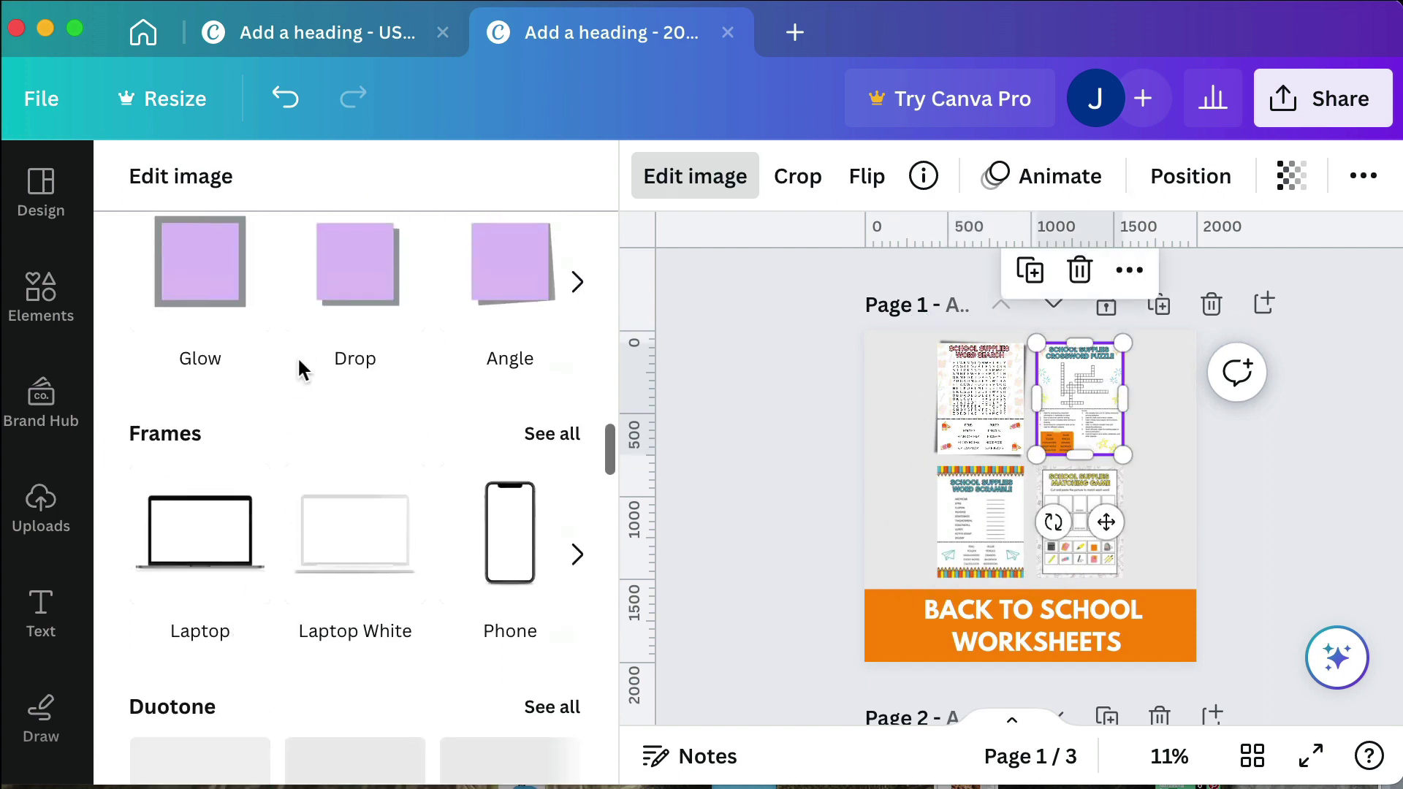
pyautogui.click(511, 277)
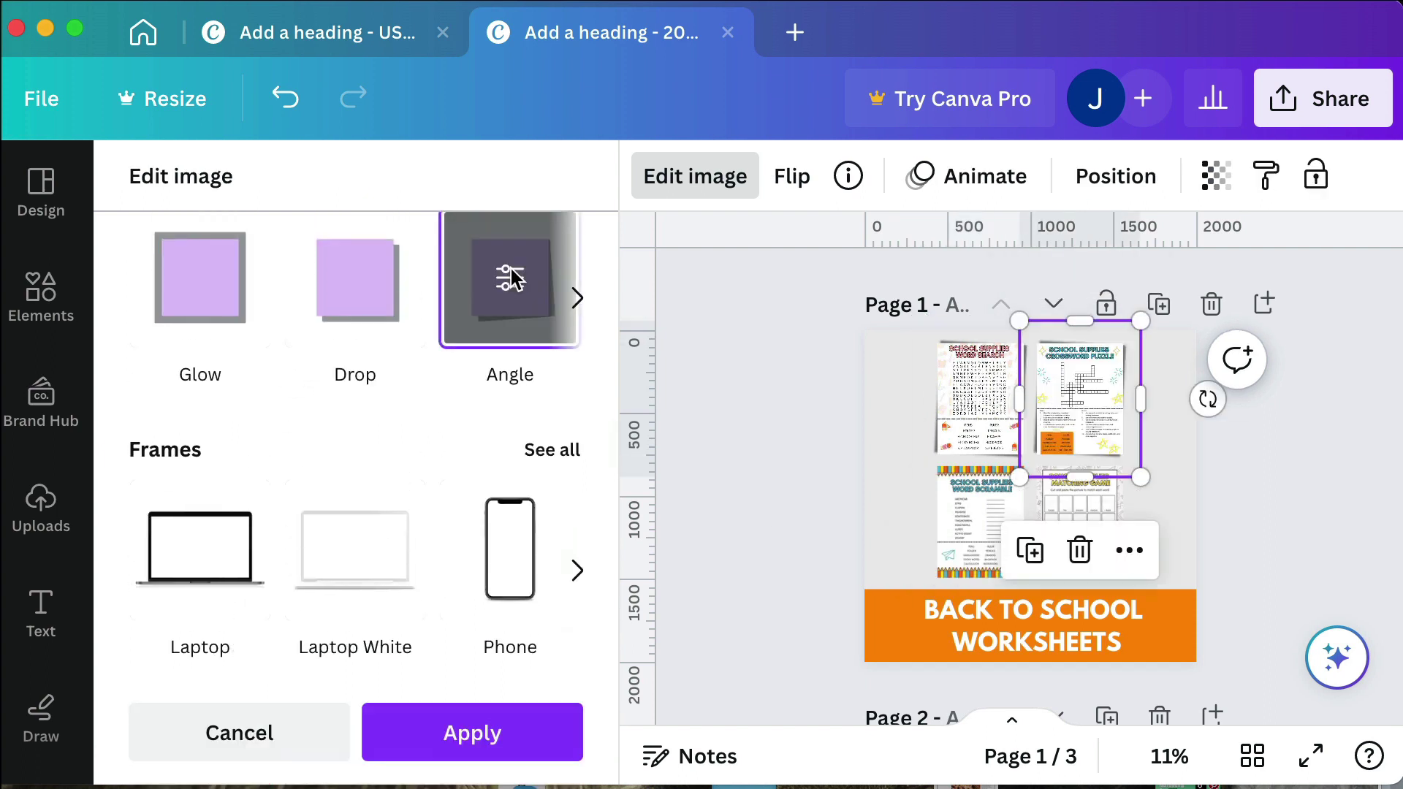
pyautogui.click(943, 515)
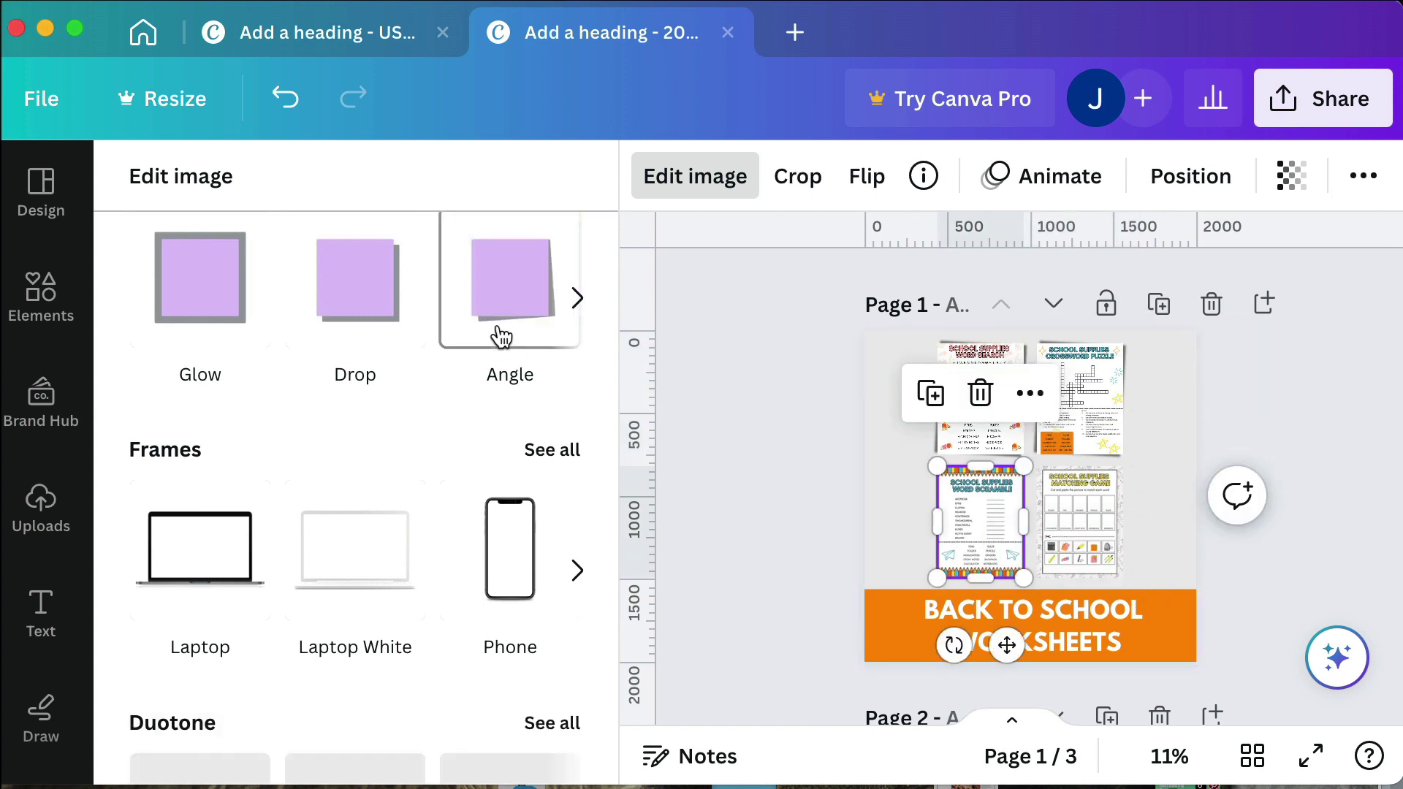
pyautogui.click(501, 336)
pyautogui.click(1099, 523)
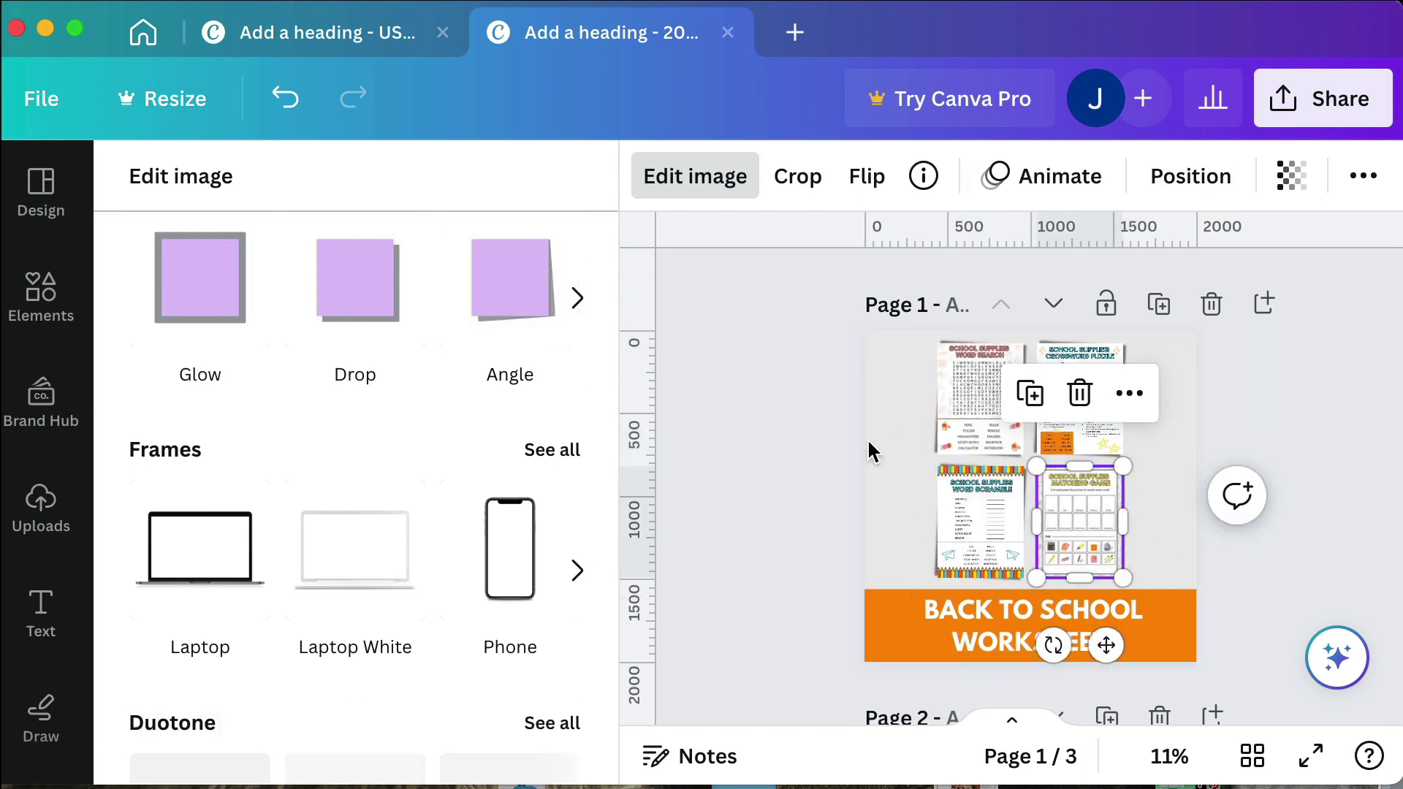
pyautogui.click(504, 321)
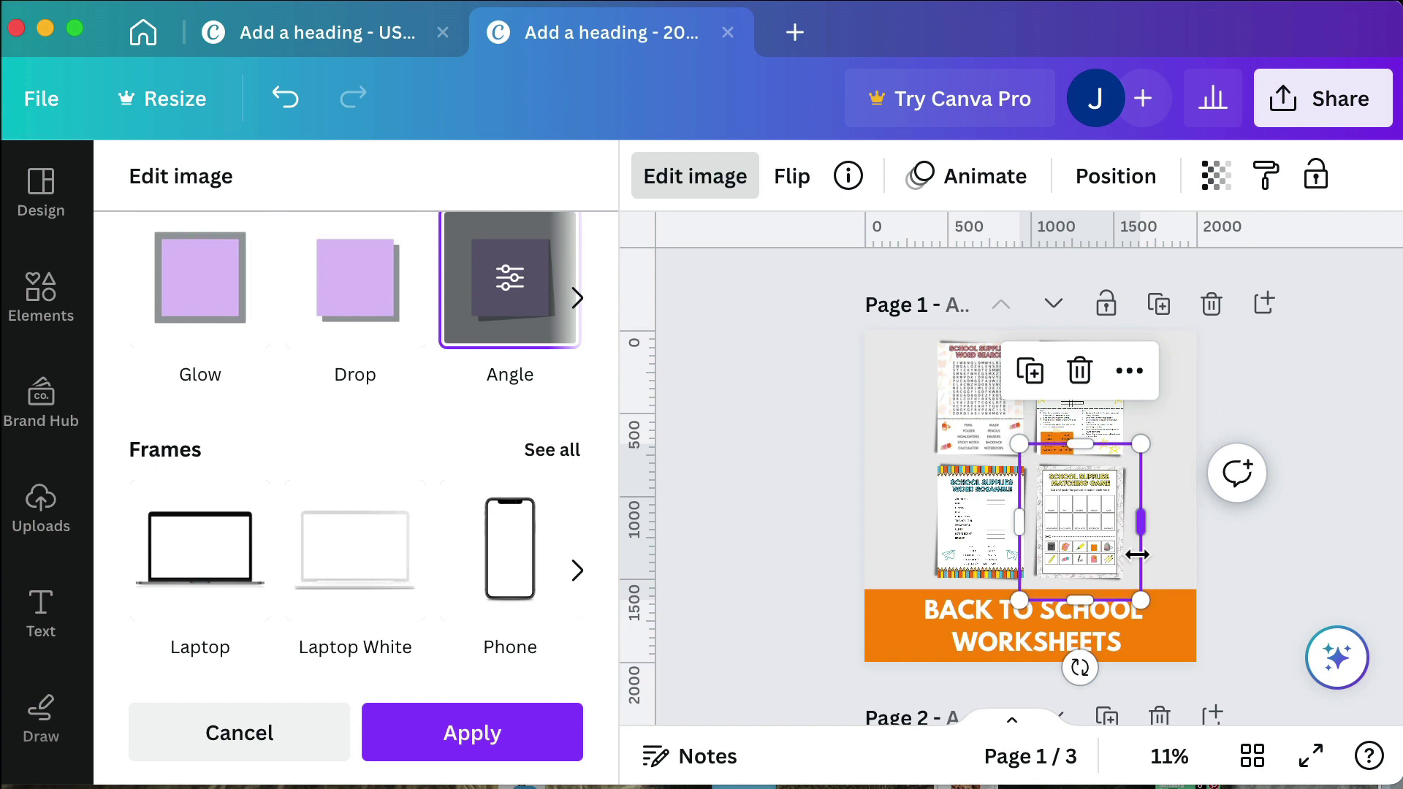
pyautogui.press('Escape')
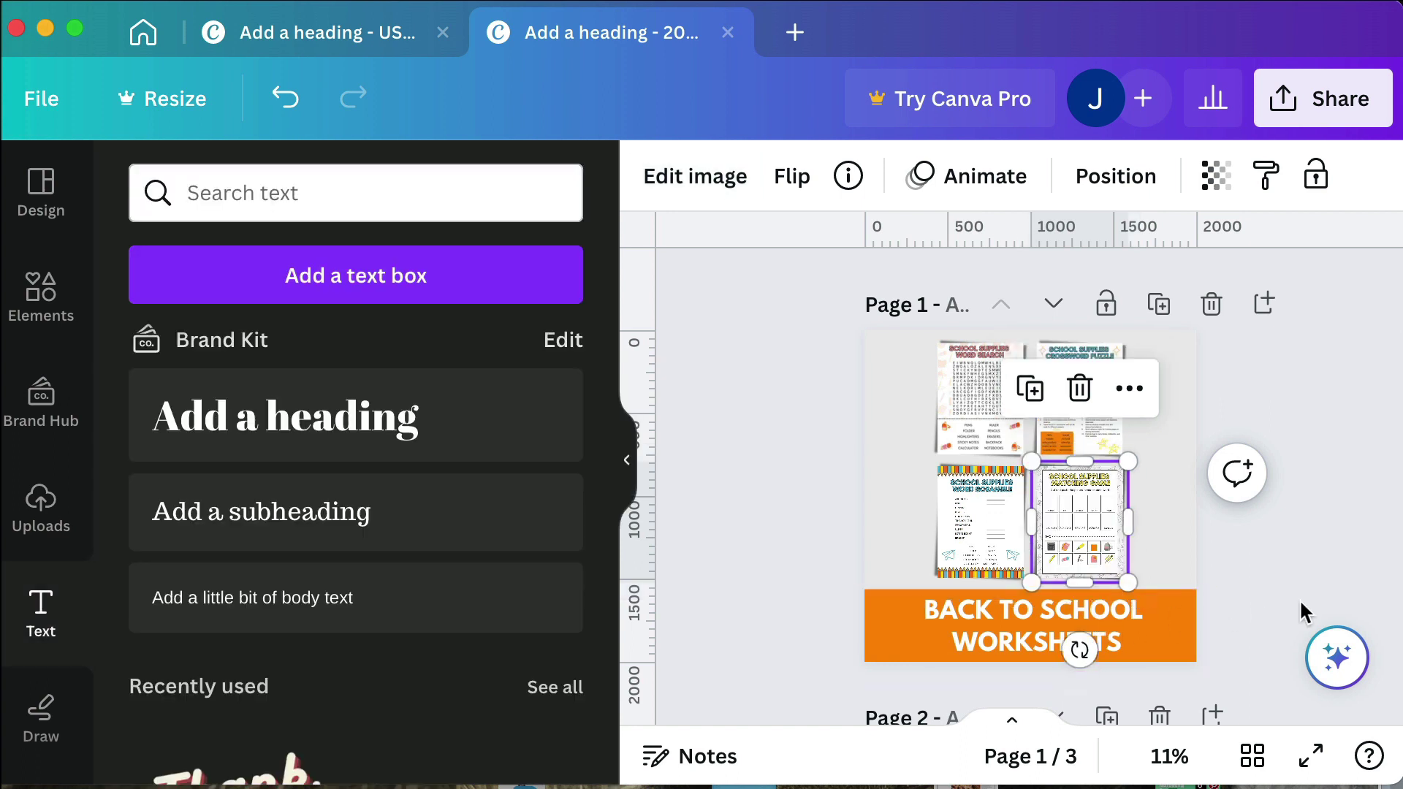
# Step: Scroll the Recently used graphics down to the eraser, backpack and ruler stickers
pyautogui.click(1299, 599)
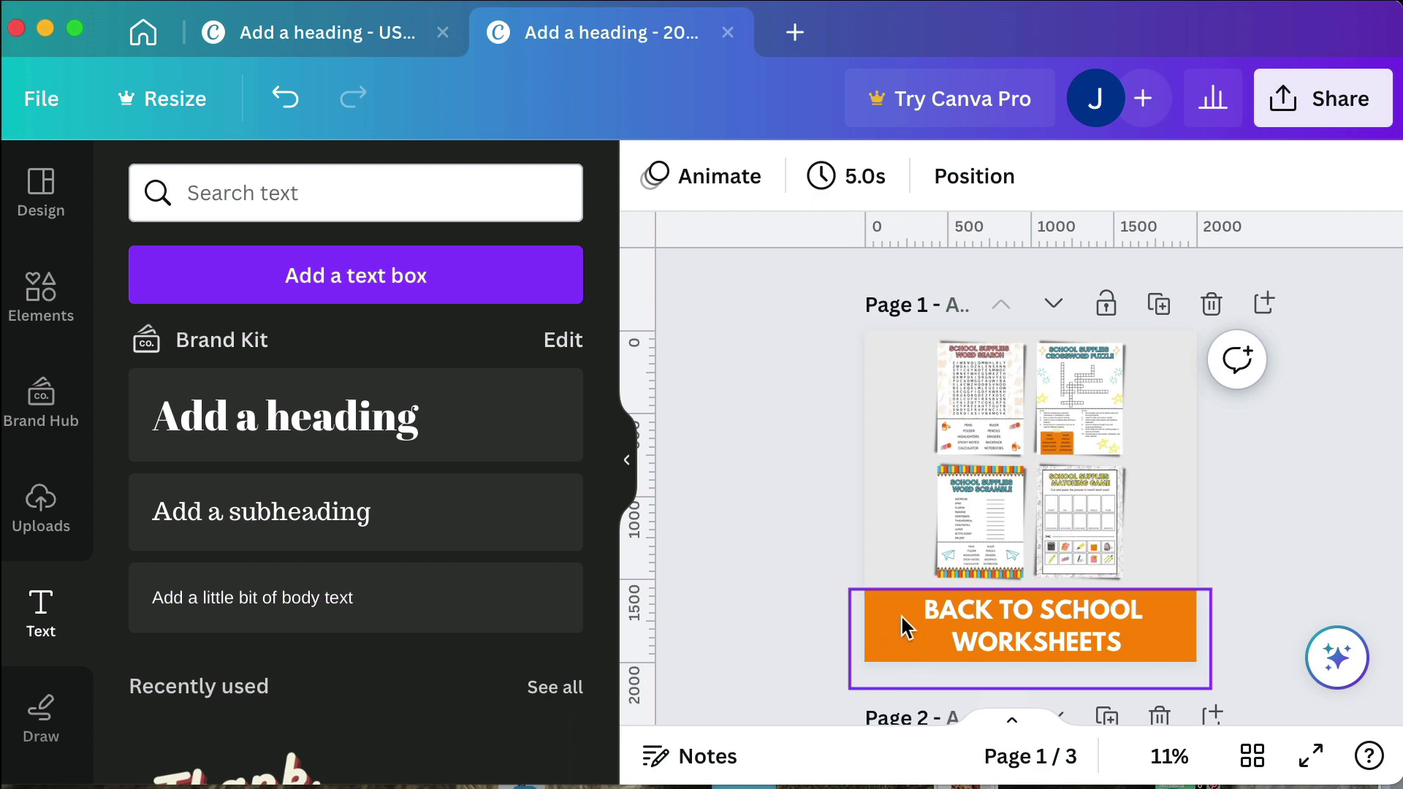
pyautogui.click(40, 293)
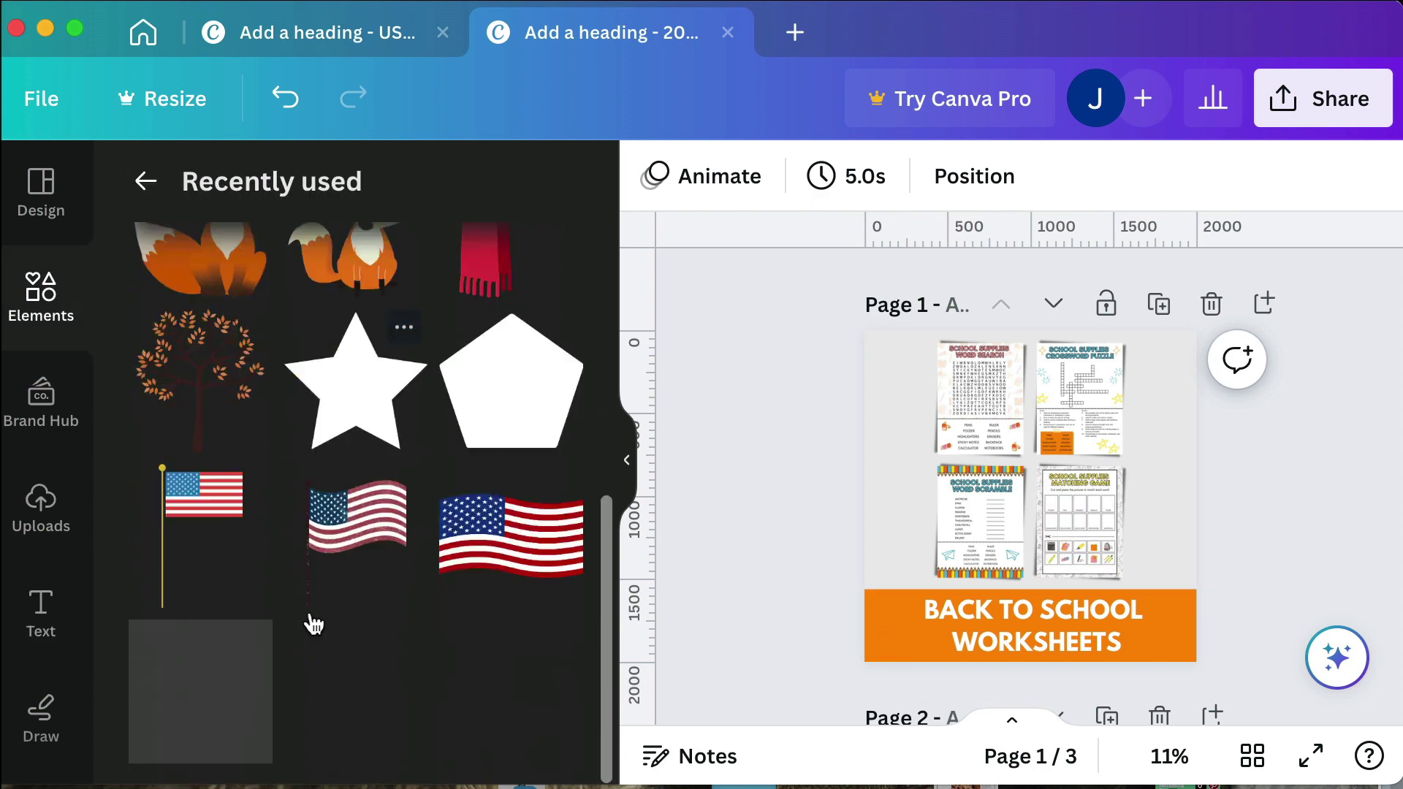
pyautogui.scroll(-2, 310, 617)
pyautogui.scroll(-10, 309, 612)
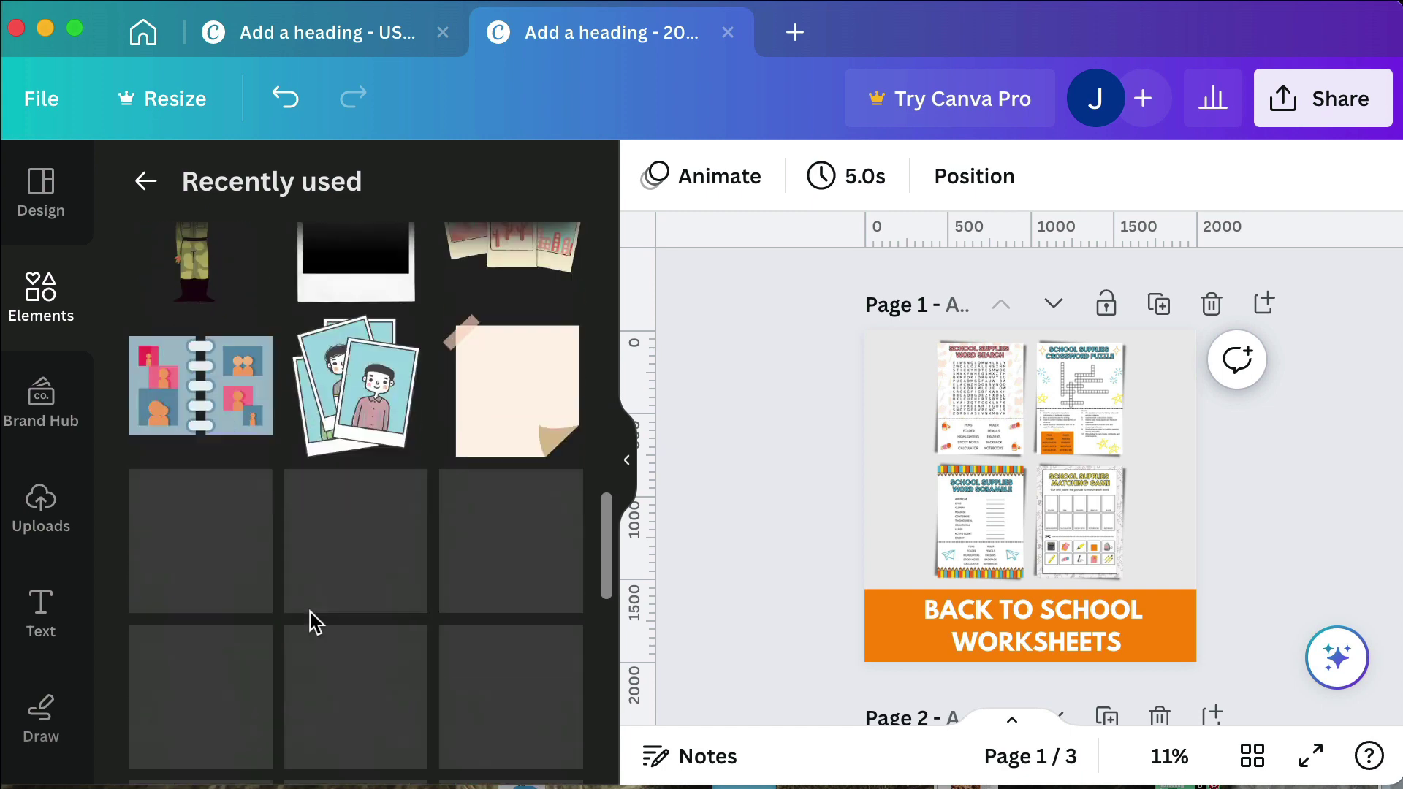
pyautogui.scroll(-3, 310, 613)
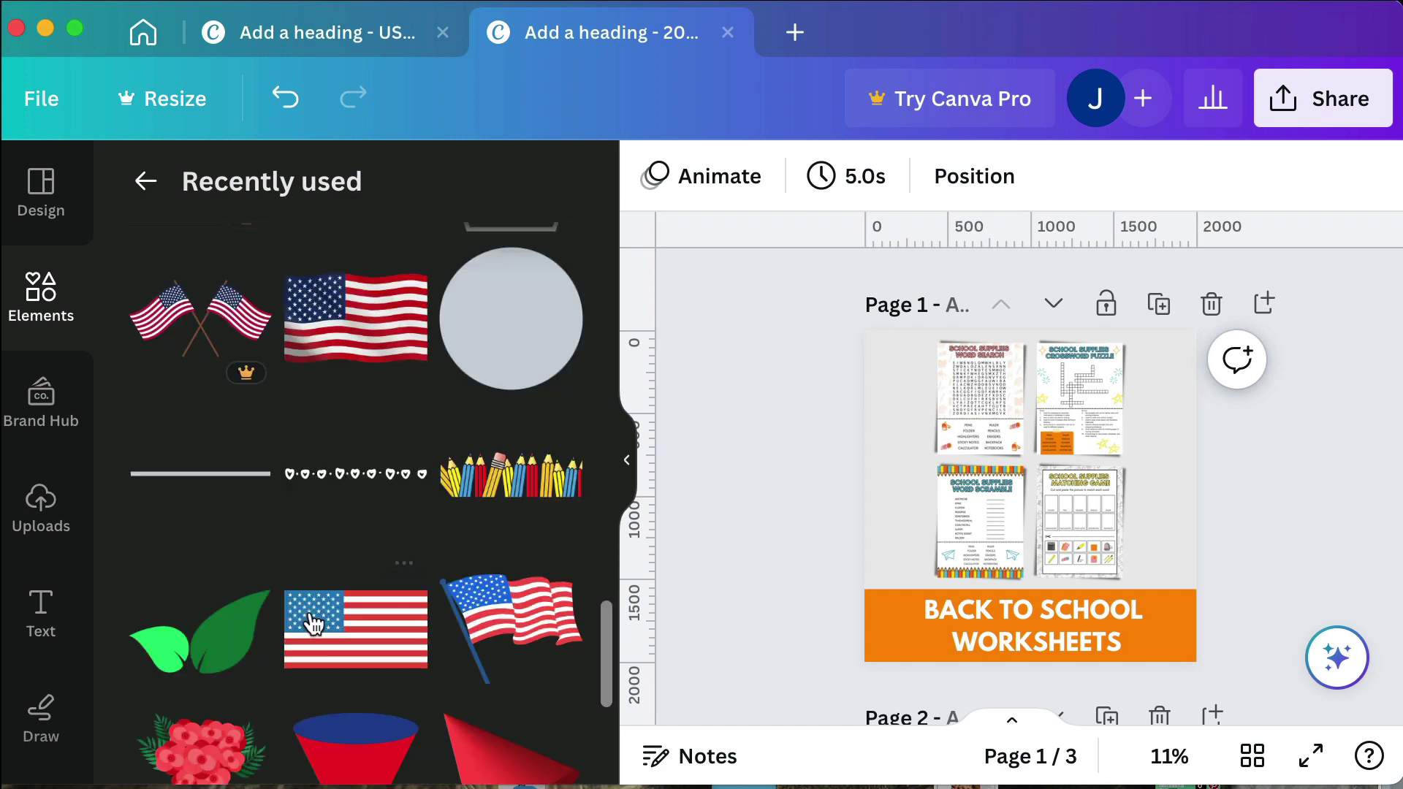
pyautogui.scroll(-6, 310, 614)
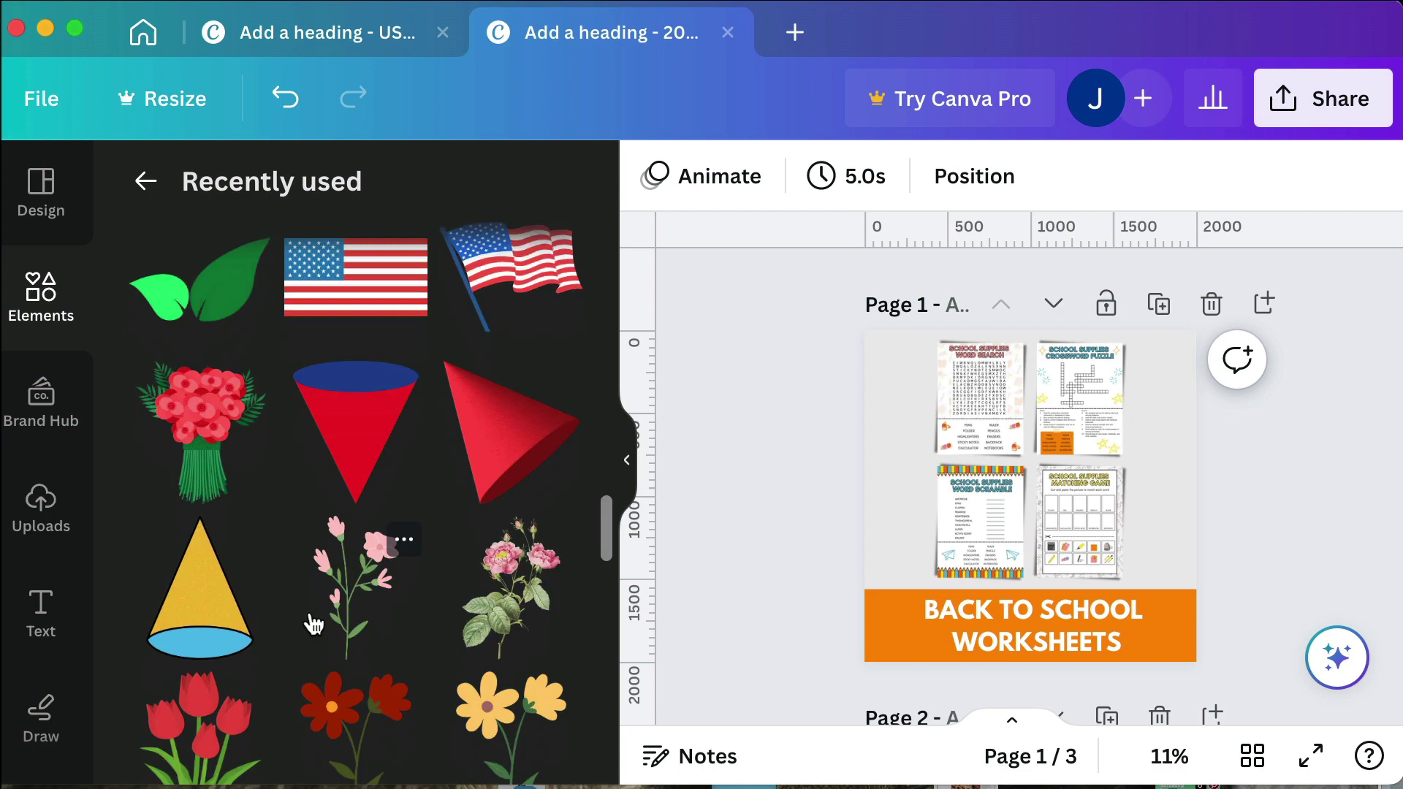
pyautogui.scroll(-5, 310, 613)
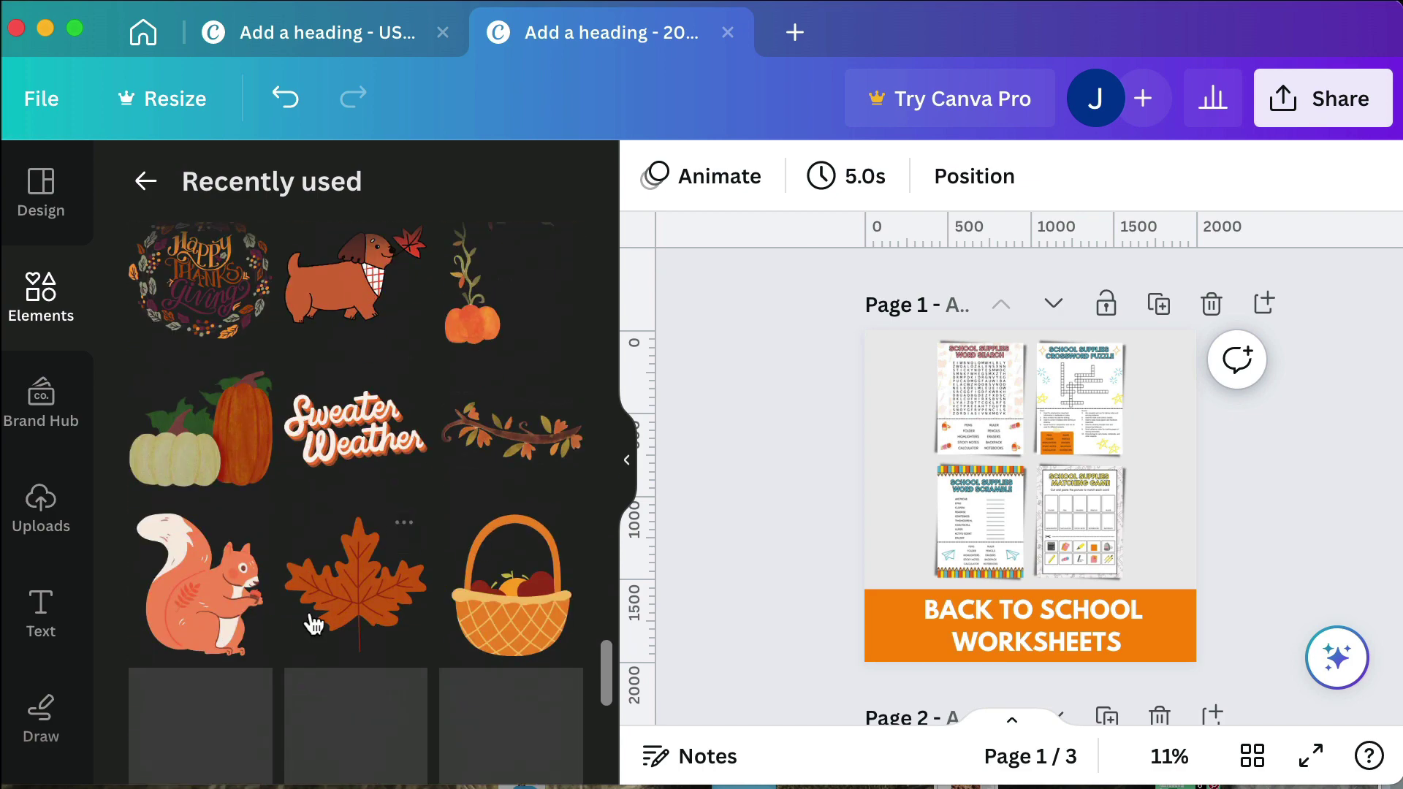
pyautogui.scroll(-4, 310, 612)
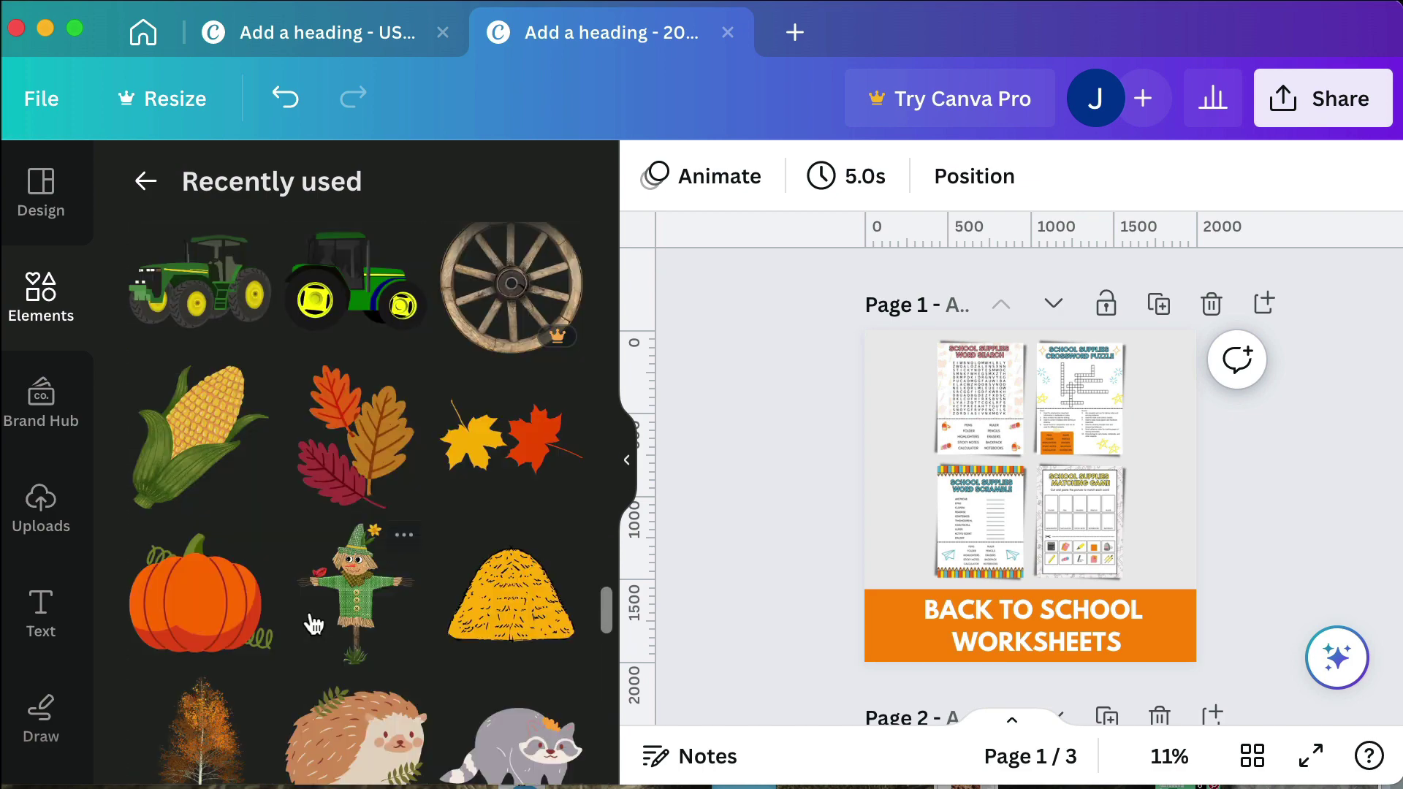
pyautogui.scroll(-8, 312, 614)
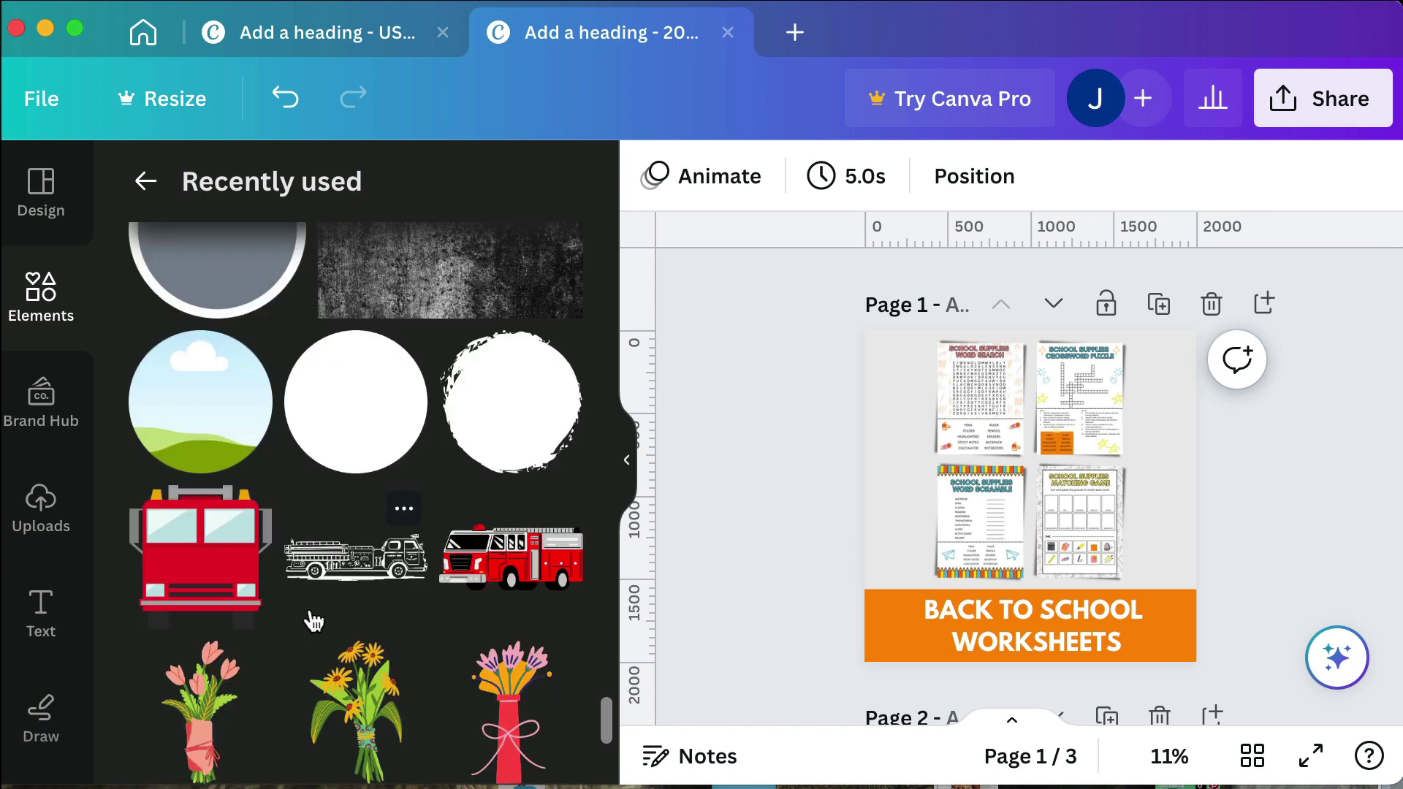
pyautogui.scroll(-6, 313, 620)
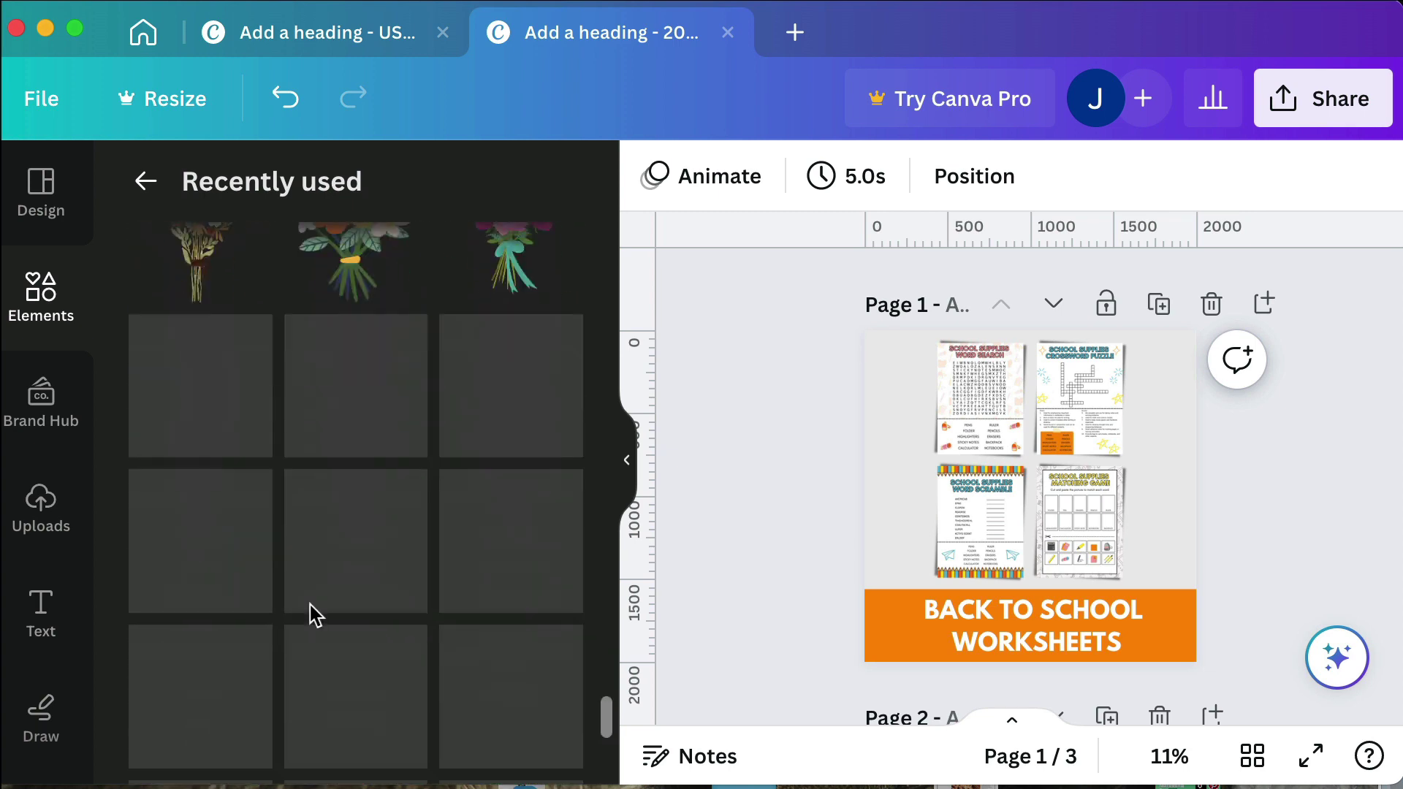
pyautogui.scroll(-5, 313, 618)
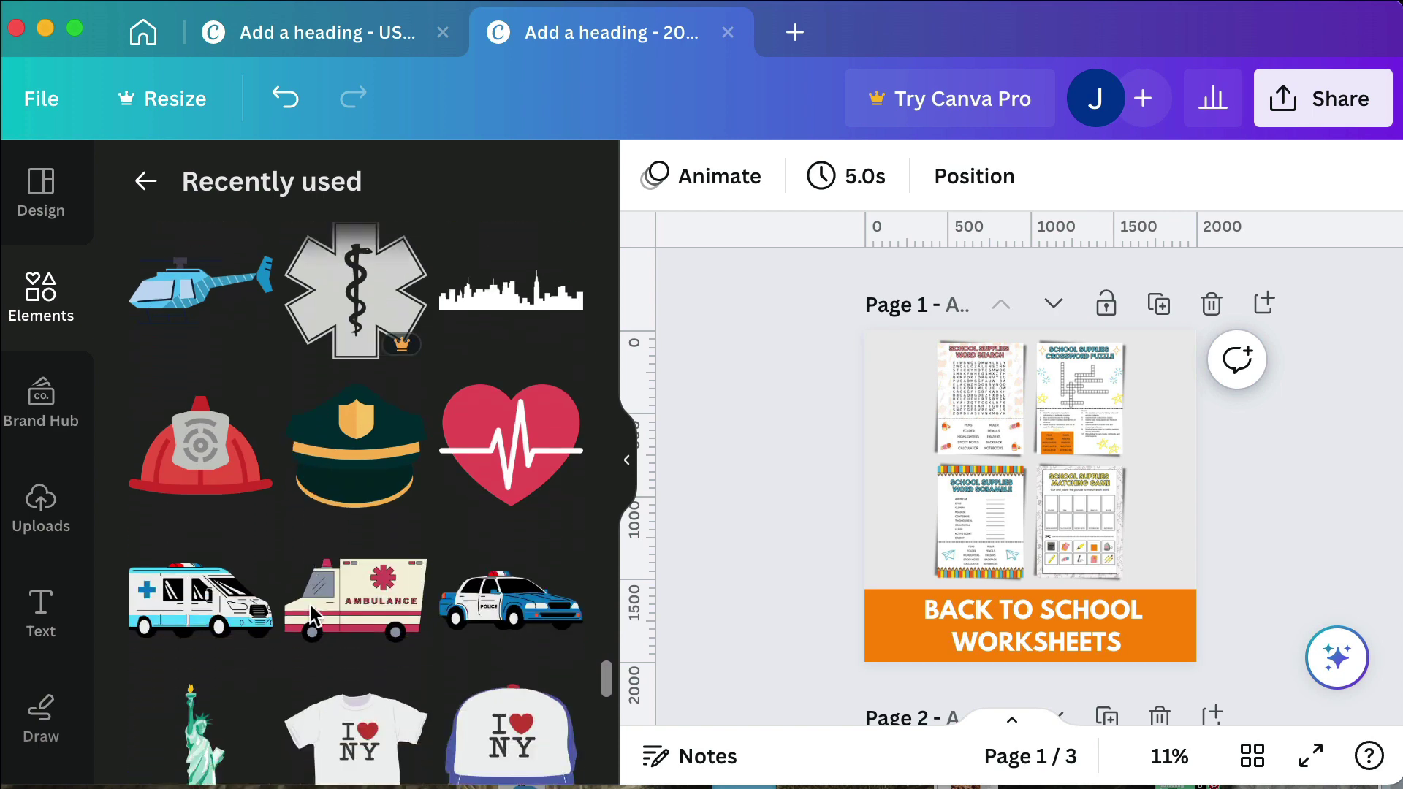
pyautogui.scroll(-8, 313, 617)
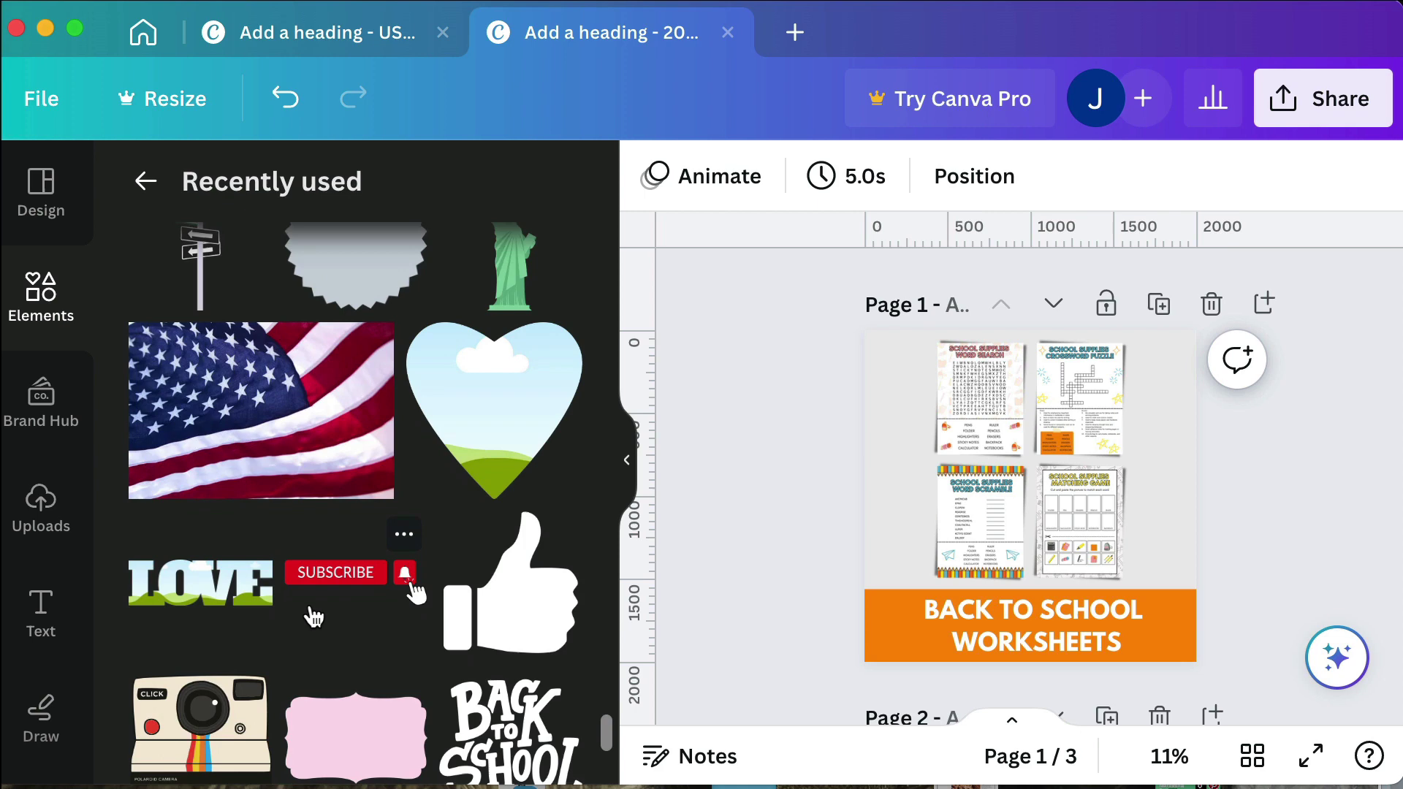
pyautogui.scroll(-8, 314, 618)
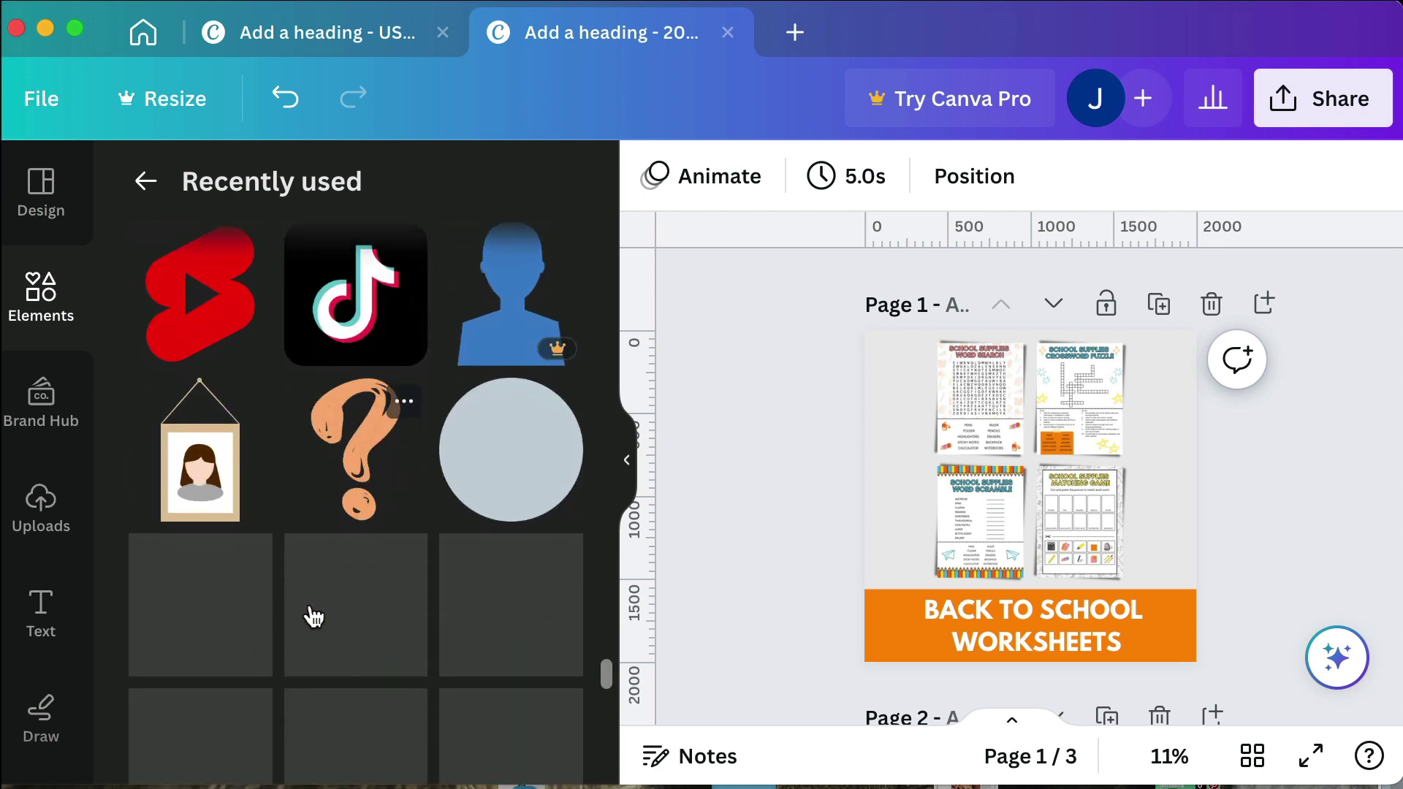
pyautogui.scroll(-5, 314, 617)
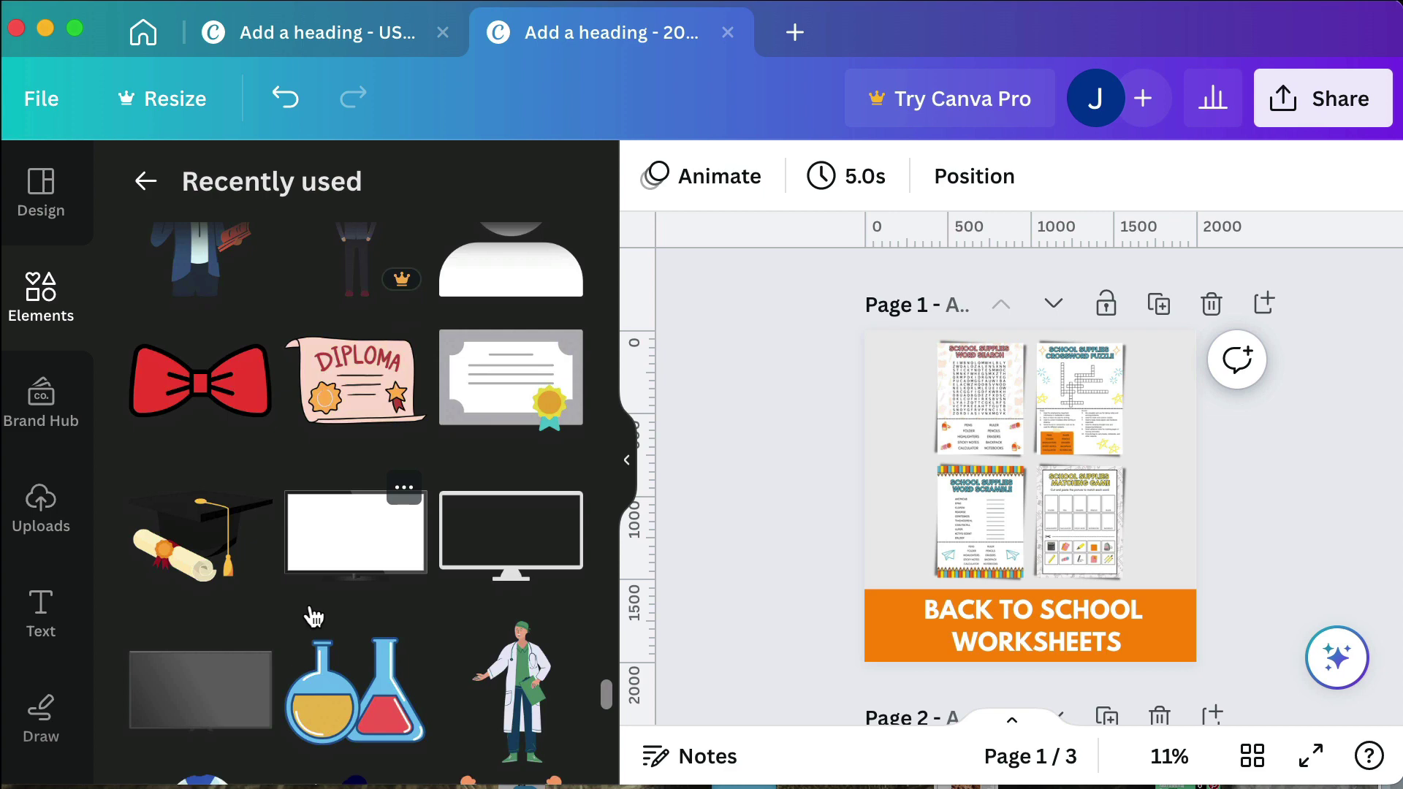
pyautogui.scroll(-13, 313, 616)
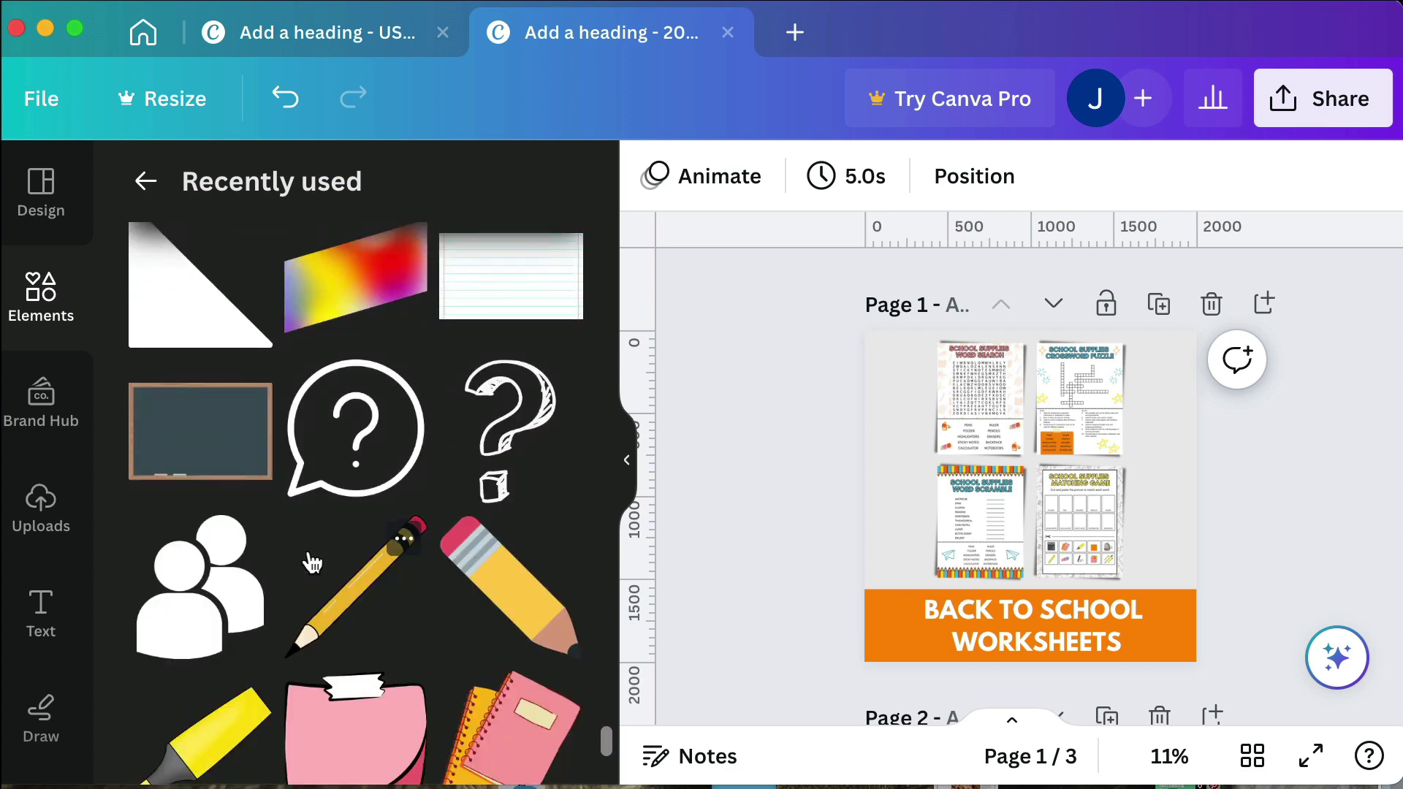
pyautogui.scroll(-7, 312, 563)
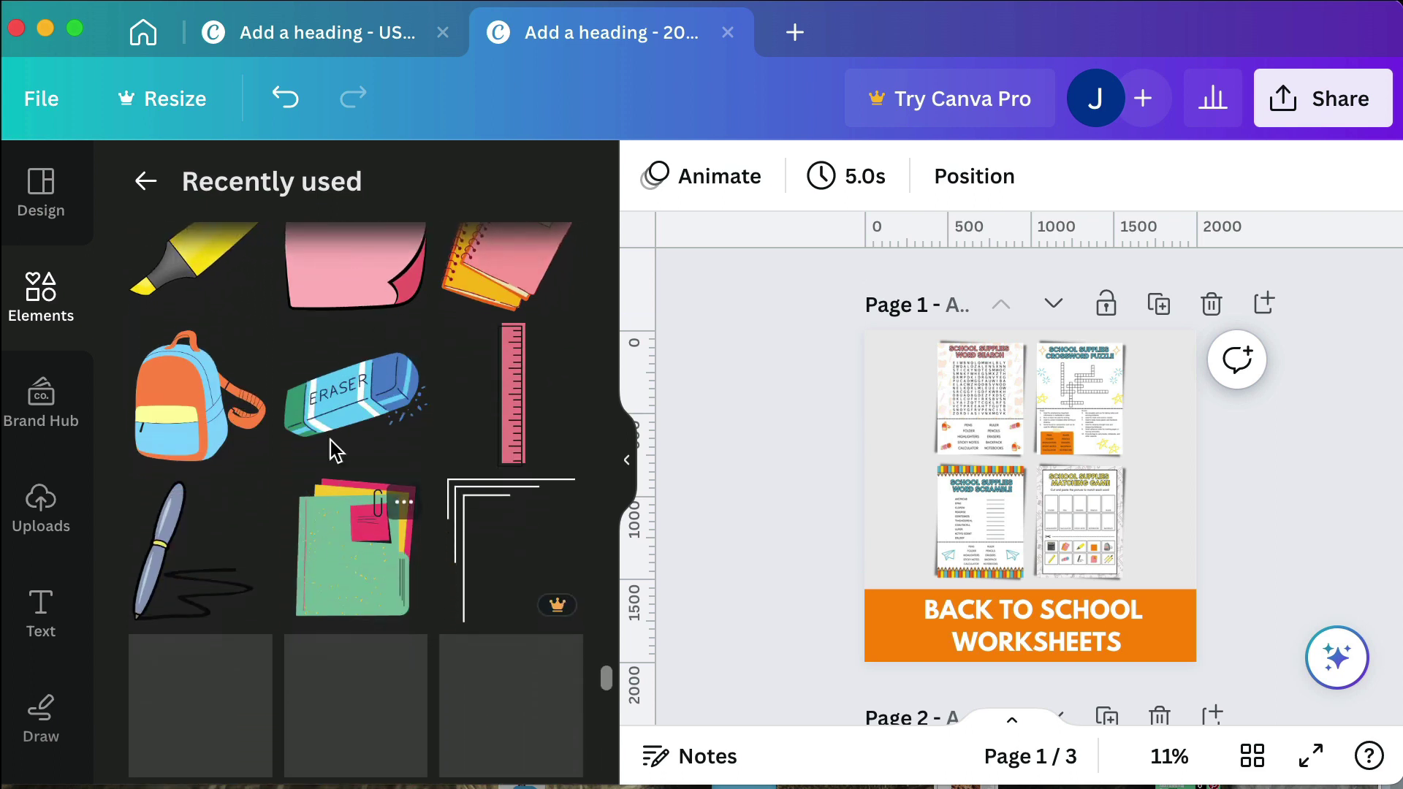
# Step: Add an eraser sticker, shrink it and line it up on the orange banner's end
pyautogui.click(339, 420)
pyautogui.moveTo(1057, 537); pyautogui.dragTo(980, 659)
pyautogui.moveTo(1017, 583); pyautogui.dragTo(918, 612)
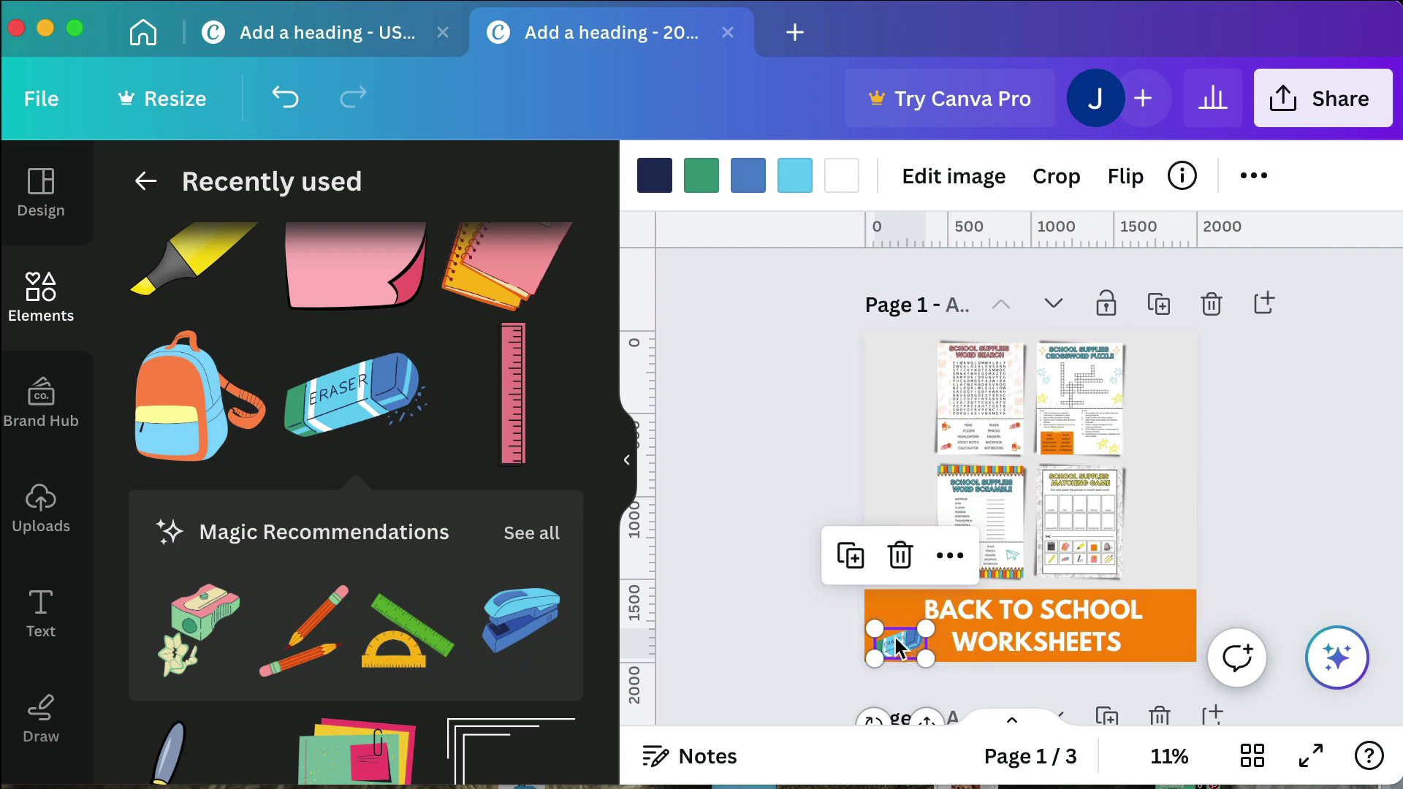
pyautogui.moveTo(898, 643); pyautogui.dragTo(895, 644)
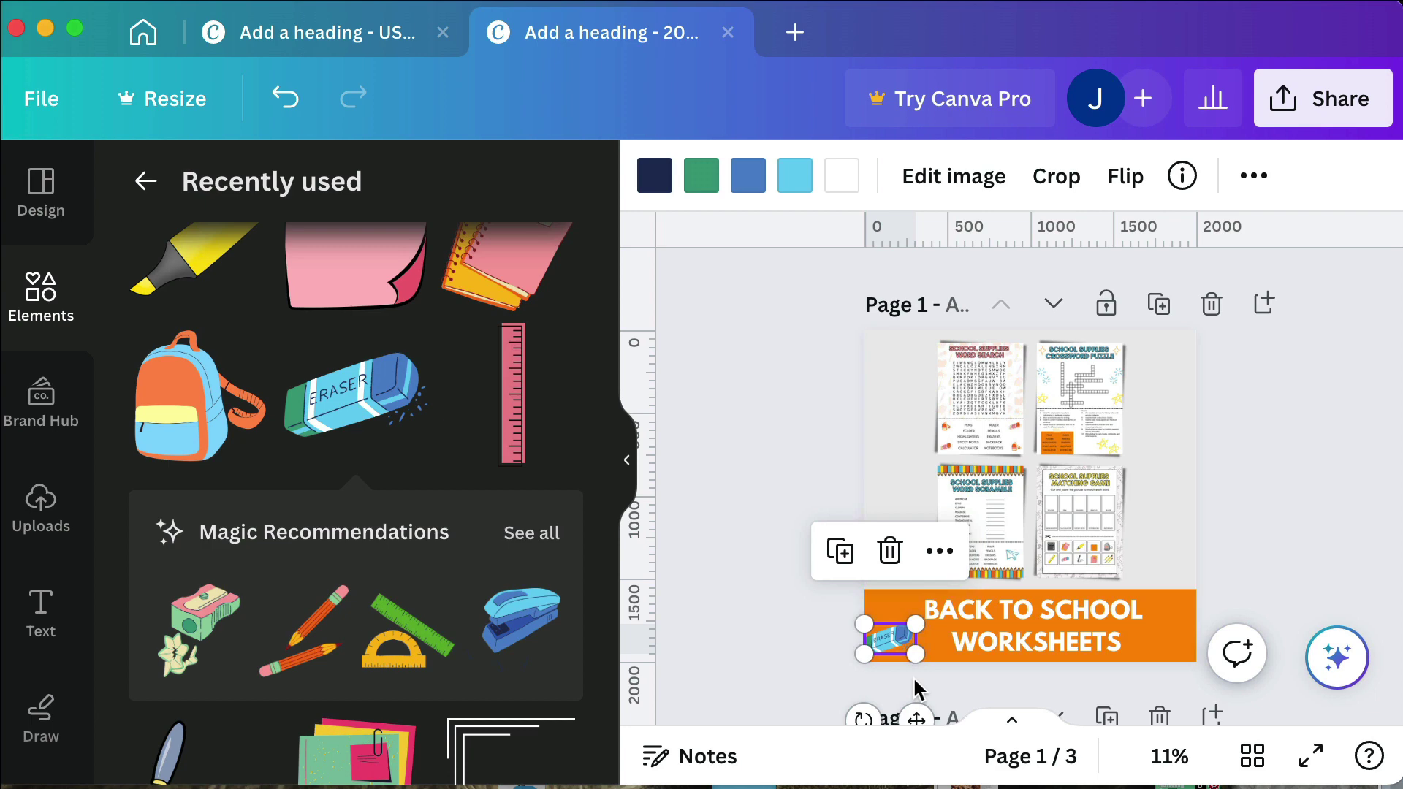
pyautogui.moveTo(890, 637); pyautogui.dragTo(892, 605)
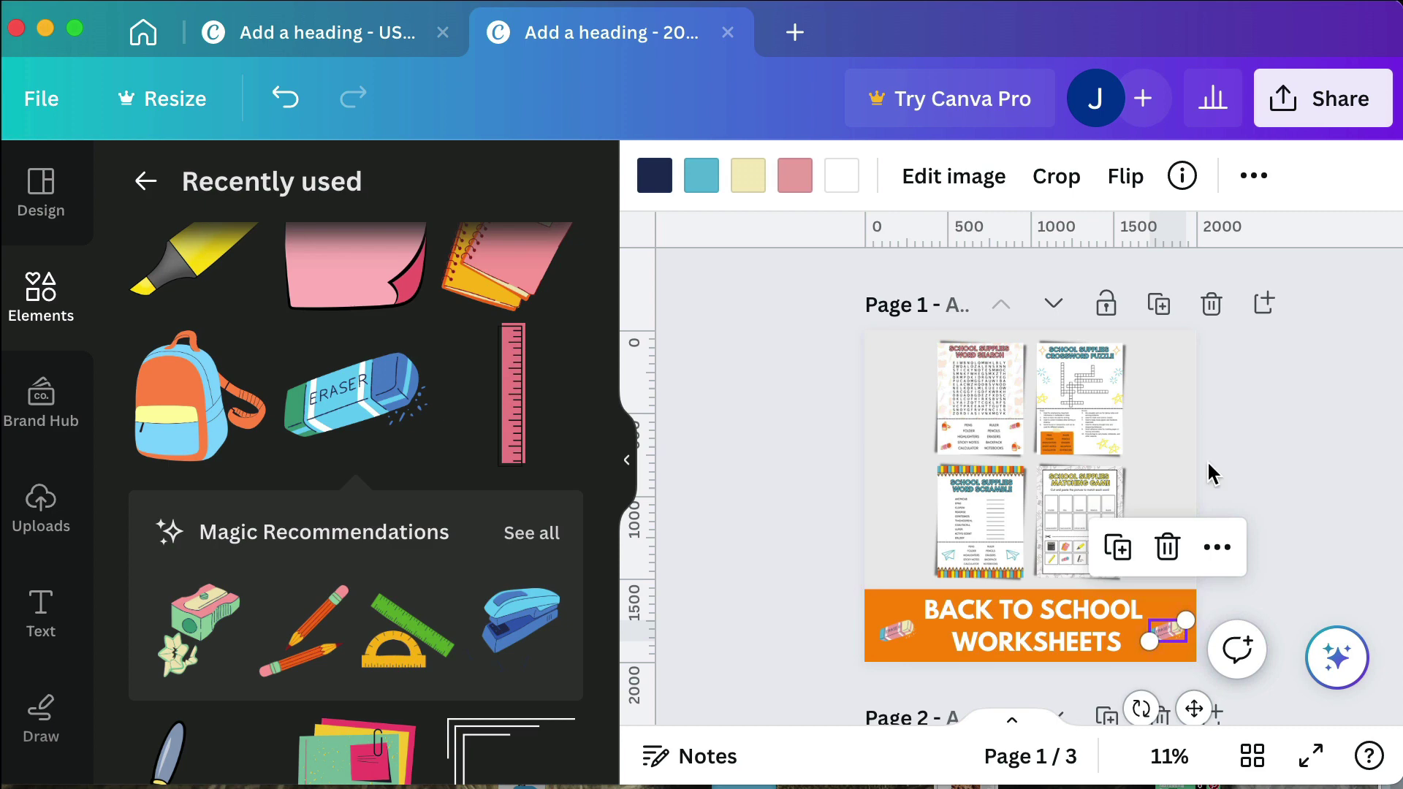
# Step: Delete the two blank extra pages
pyautogui.scroll(-5, 1225, 429)
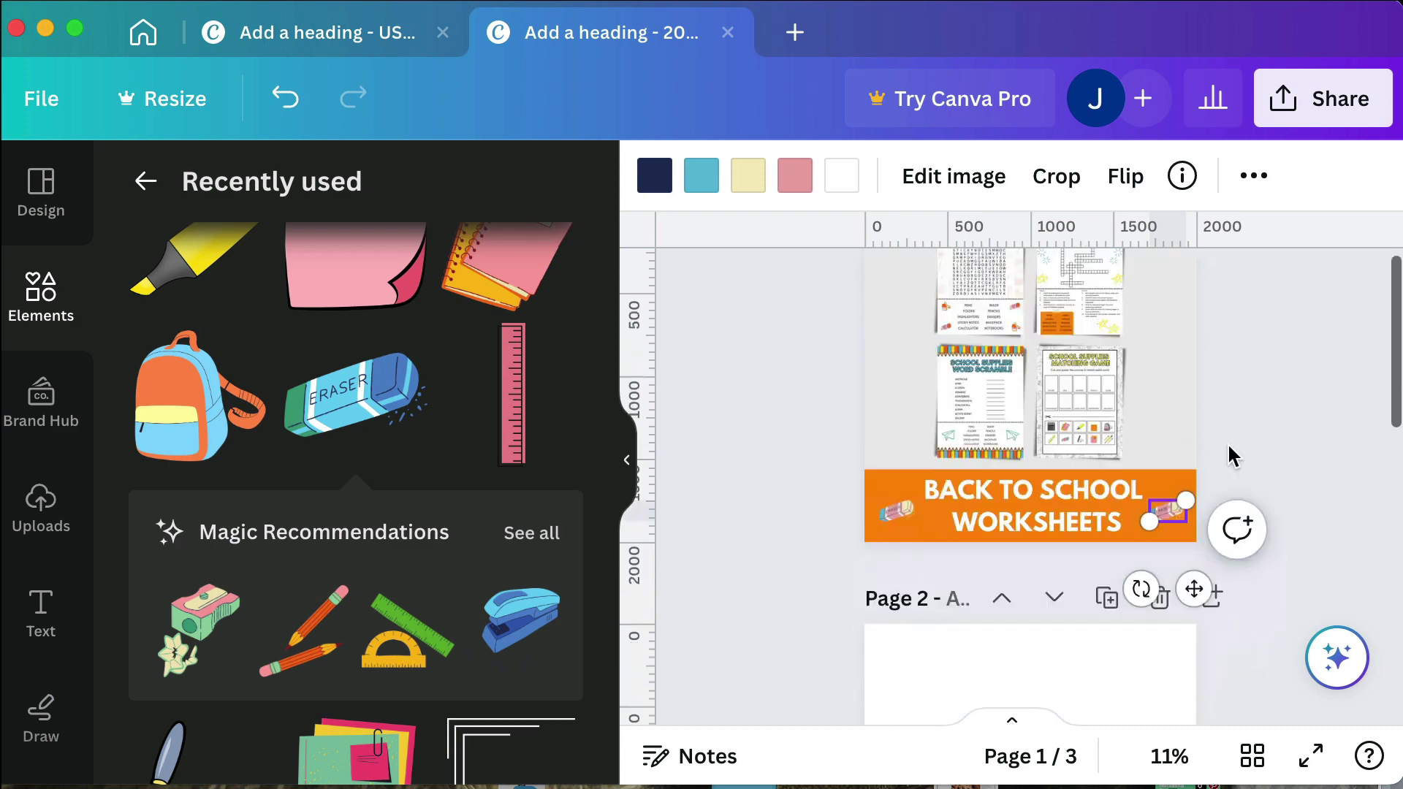
pyautogui.click(1086, 514)
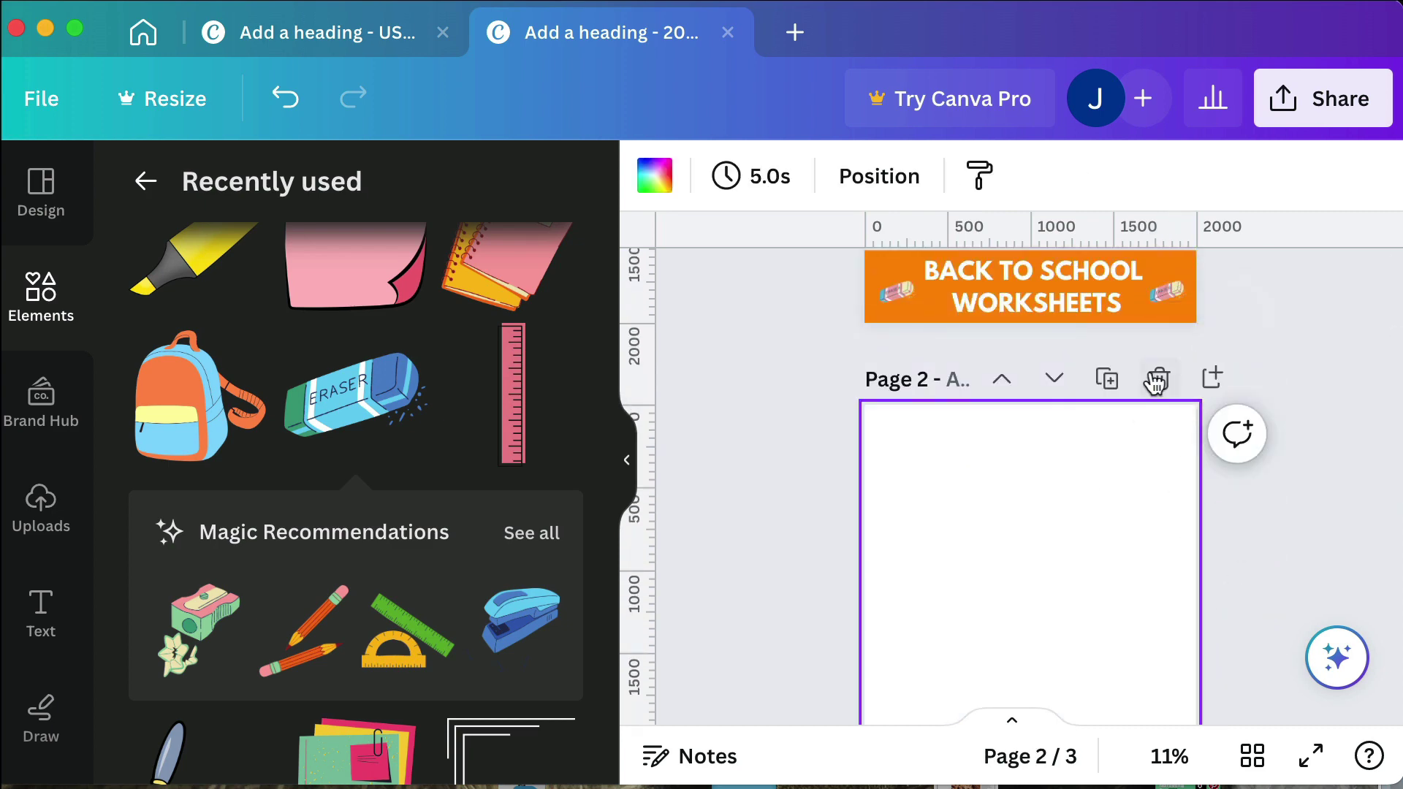
pyautogui.click(1166, 375)
pyautogui.click(1167, 375)
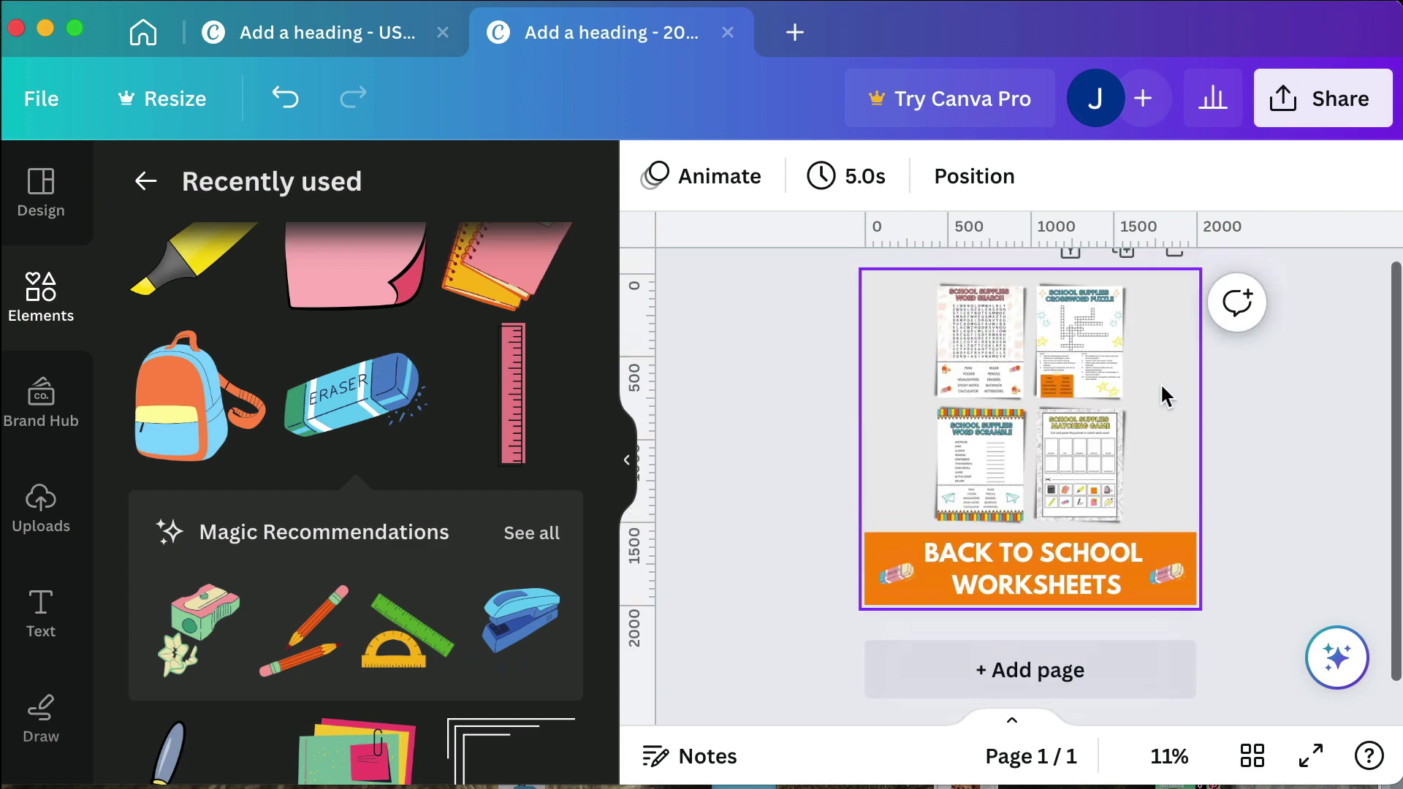
# Step: Duplicate the banner page and change its caption to '4 WORKSHEETS', centred in the band
pyautogui.click(1123, 310)
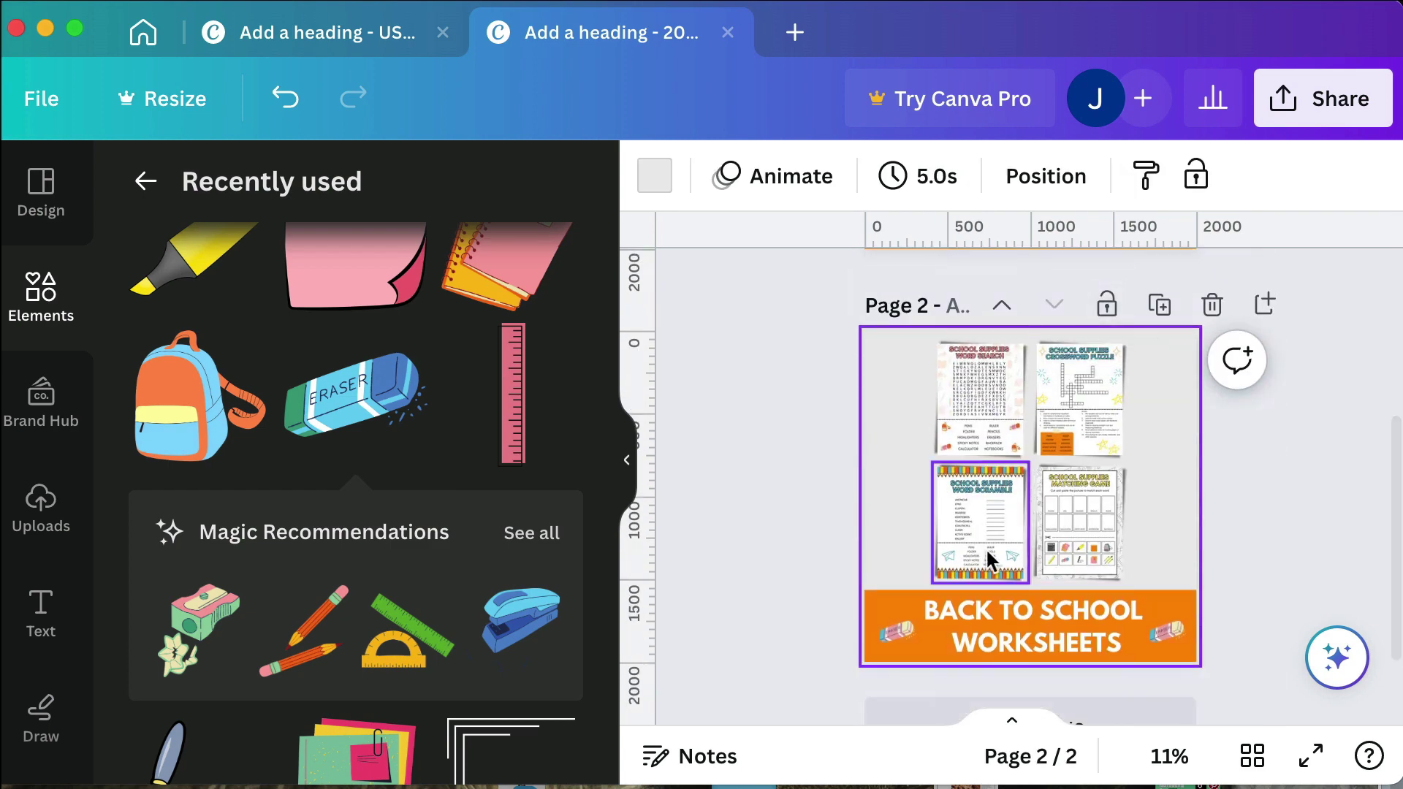
pyautogui.click(985, 640)
pyautogui.moveTo(984, 639); pyautogui.dragTo(998, 610)
pyautogui.tripleClick(997, 610)
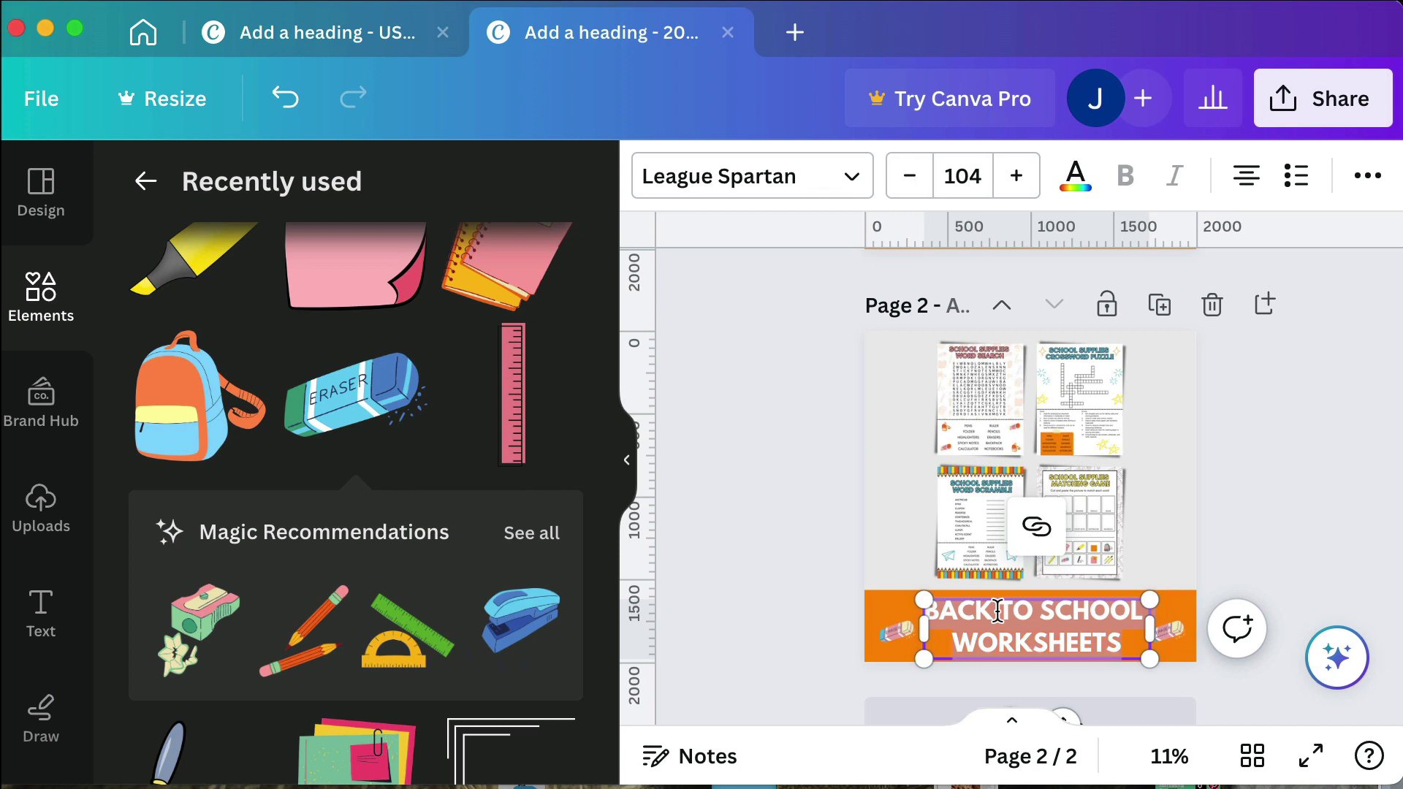
pyautogui.press('BackSpace')
pyautogui.write('4 WO')
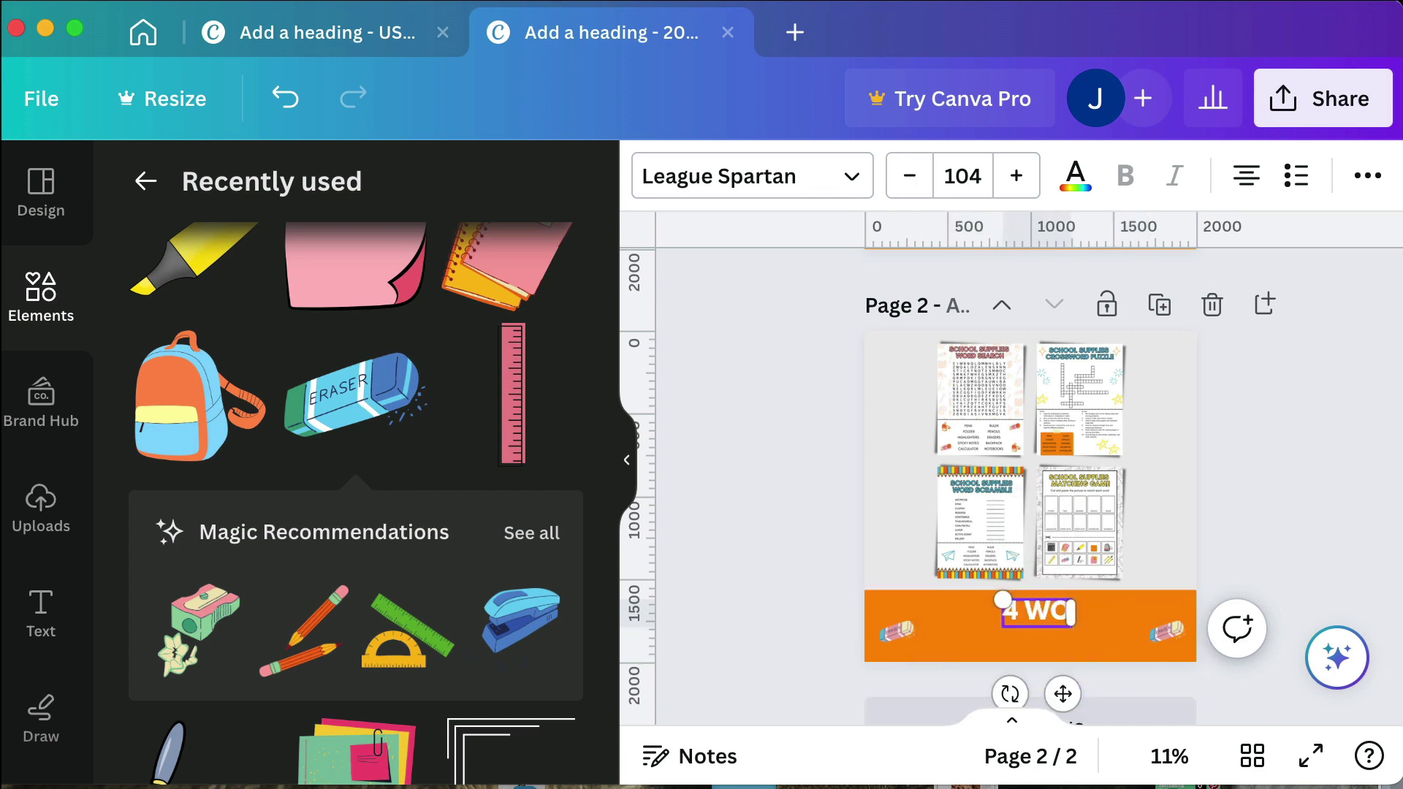
pyautogui.write('RKSHEETS')
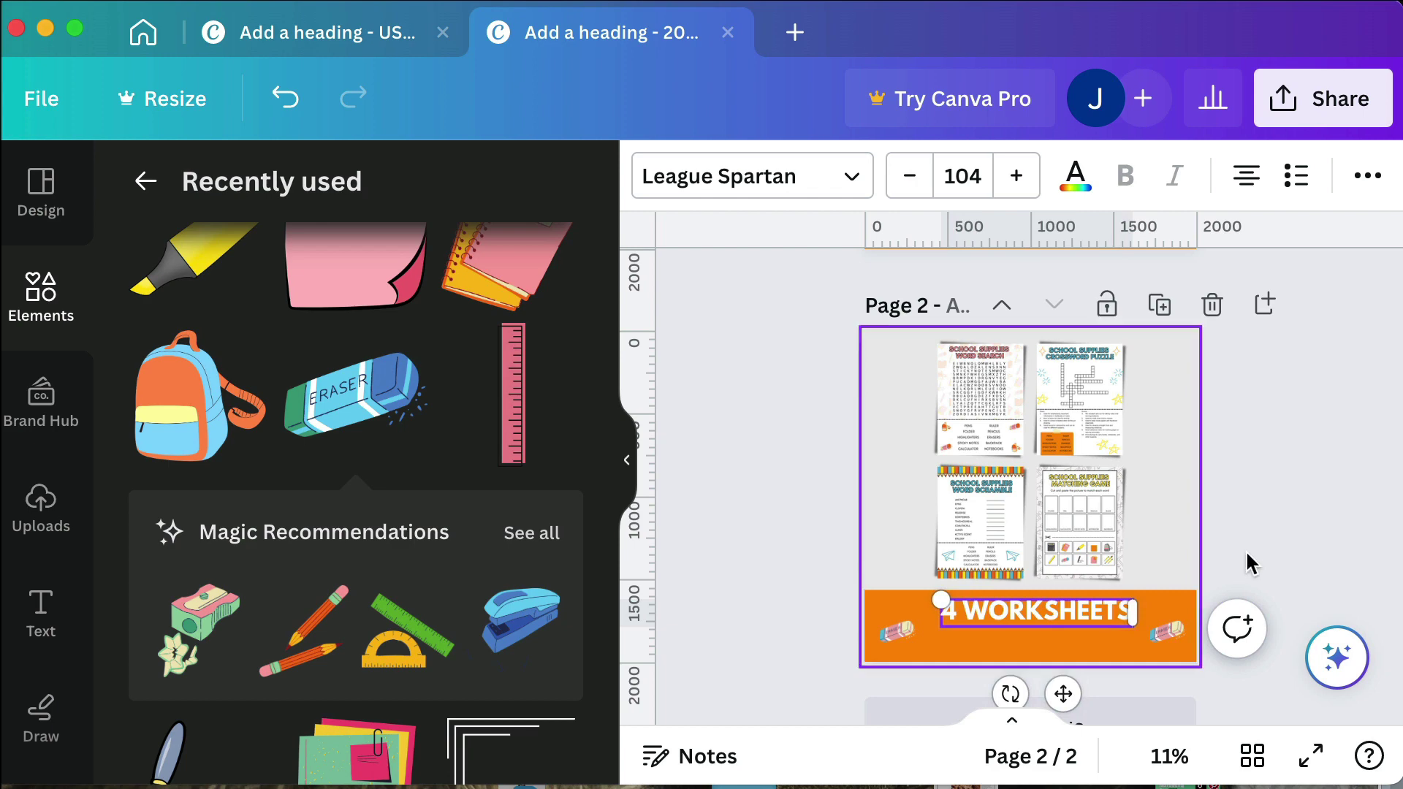
pyautogui.click(1328, 533)
pyautogui.moveTo(1067, 617); pyautogui.dragTo(1065, 627)
# Step: Duplicate the page and keep only an enlarged word search and crossword on page 2
pyautogui.click(1087, 480)
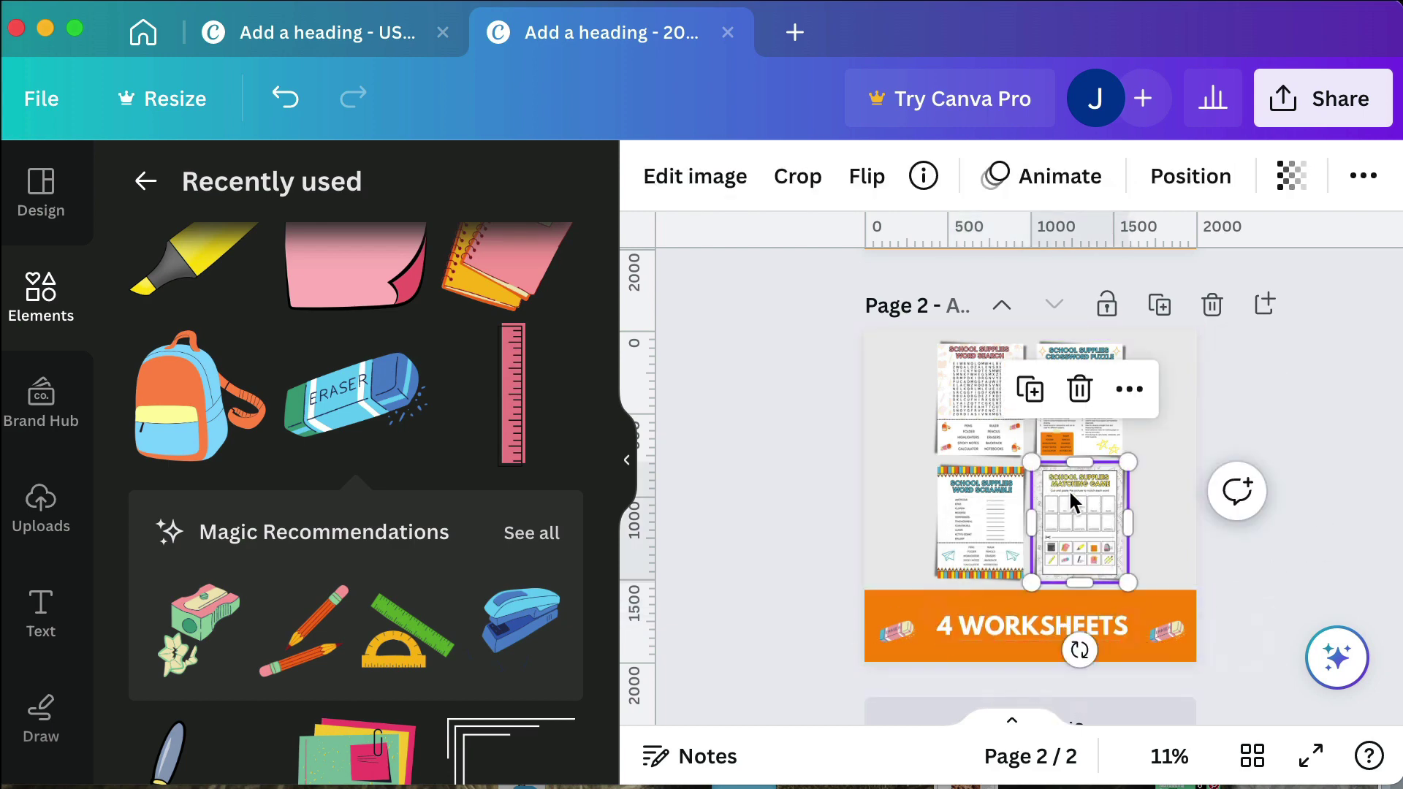
pyautogui.click(1165, 308)
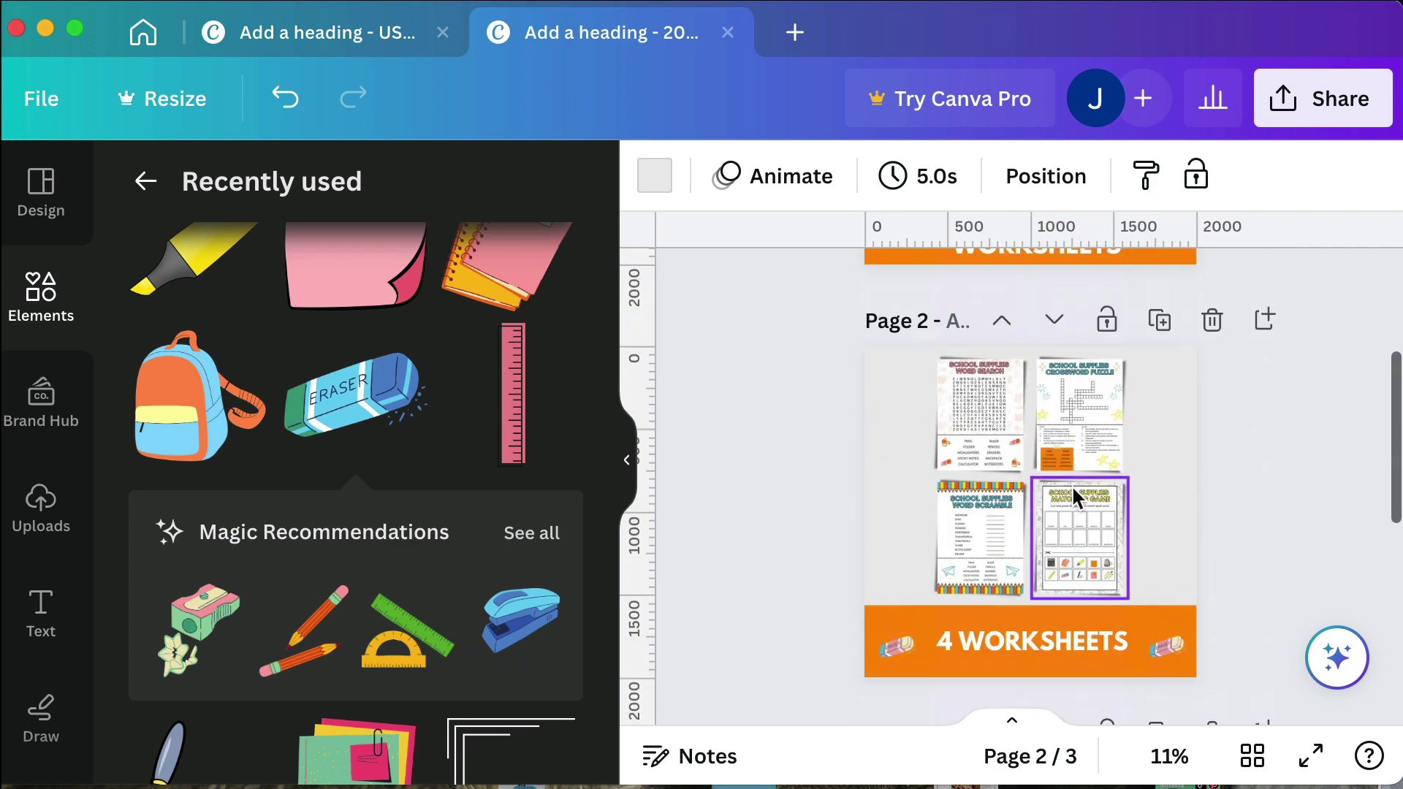
pyautogui.click(1075, 503)
pyautogui.press('Delete')
pyautogui.click(1010, 523)
pyautogui.press('Delete')
pyautogui.click(992, 404)
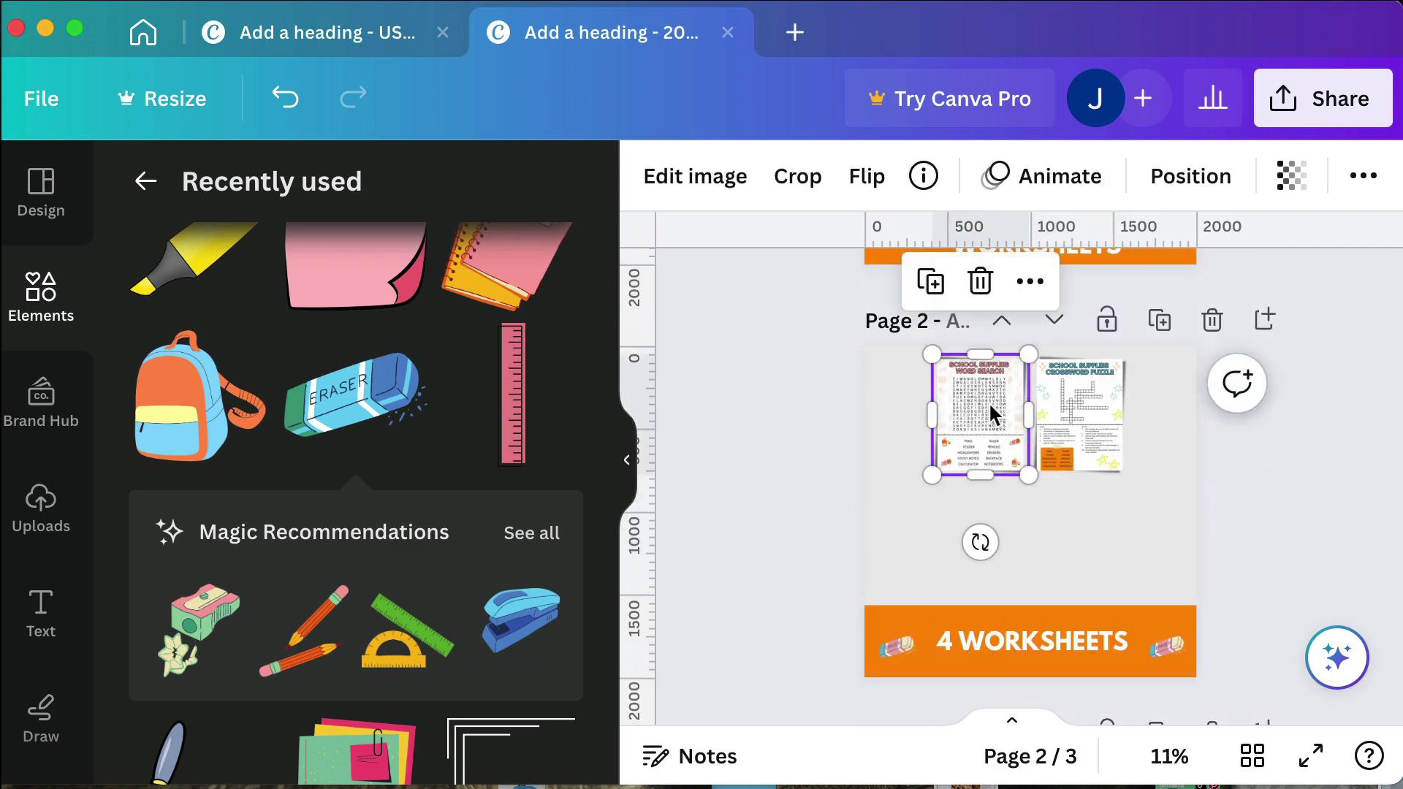
pyautogui.keyDown('shift'); pyautogui.click(1106, 406); pyautogui.keyUp('shift')
pyautogui.moveTo(1146, 500); pyautogui.dragTo(1232, 584)
pyautogui.moveTo(1119, 448); pyautogui.dragTo(1055, 461)
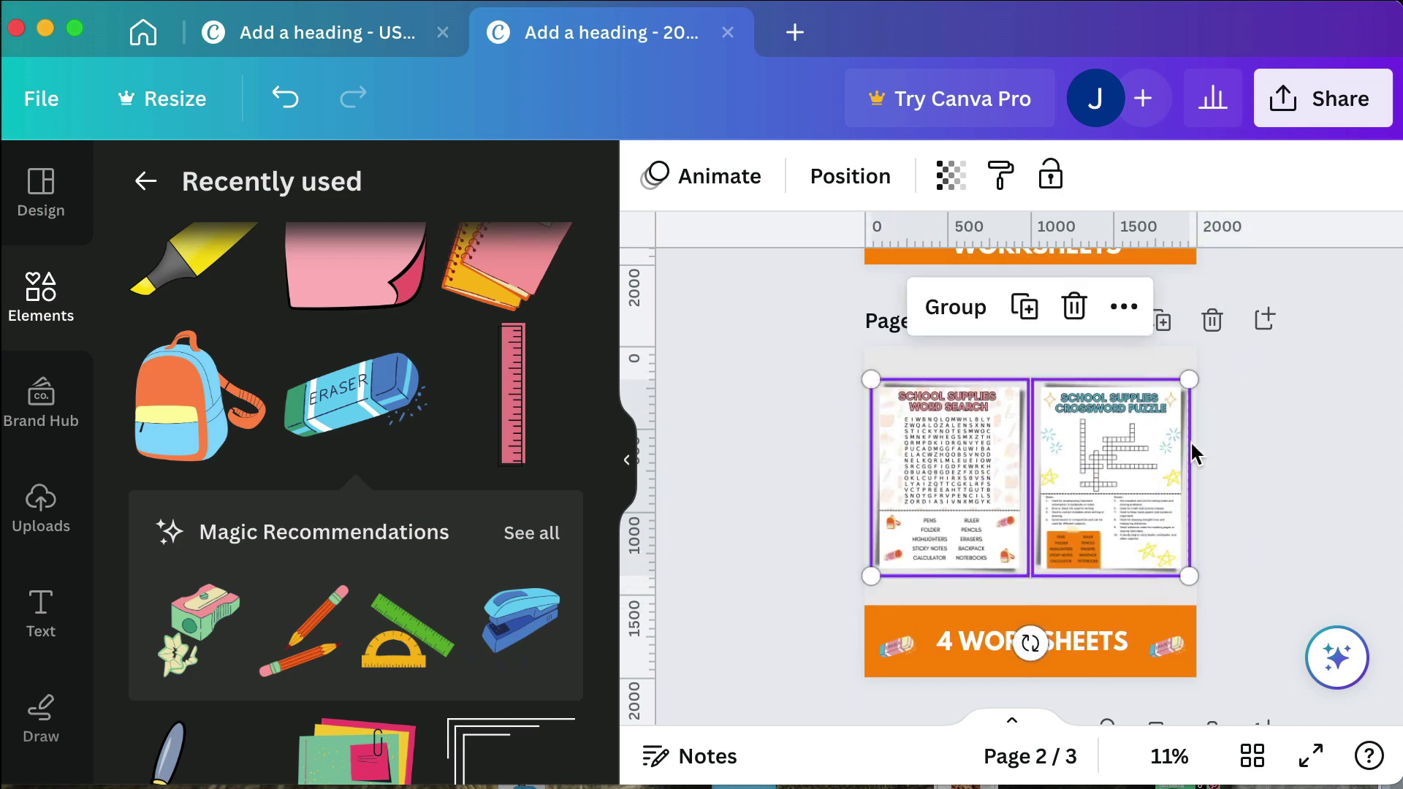
pyautogui.click(1296, 468)
# Step: On page 3, delete word search and crossword and enlarge word scramble and matching game
pyautogui.scroll(-6, 985, 579)
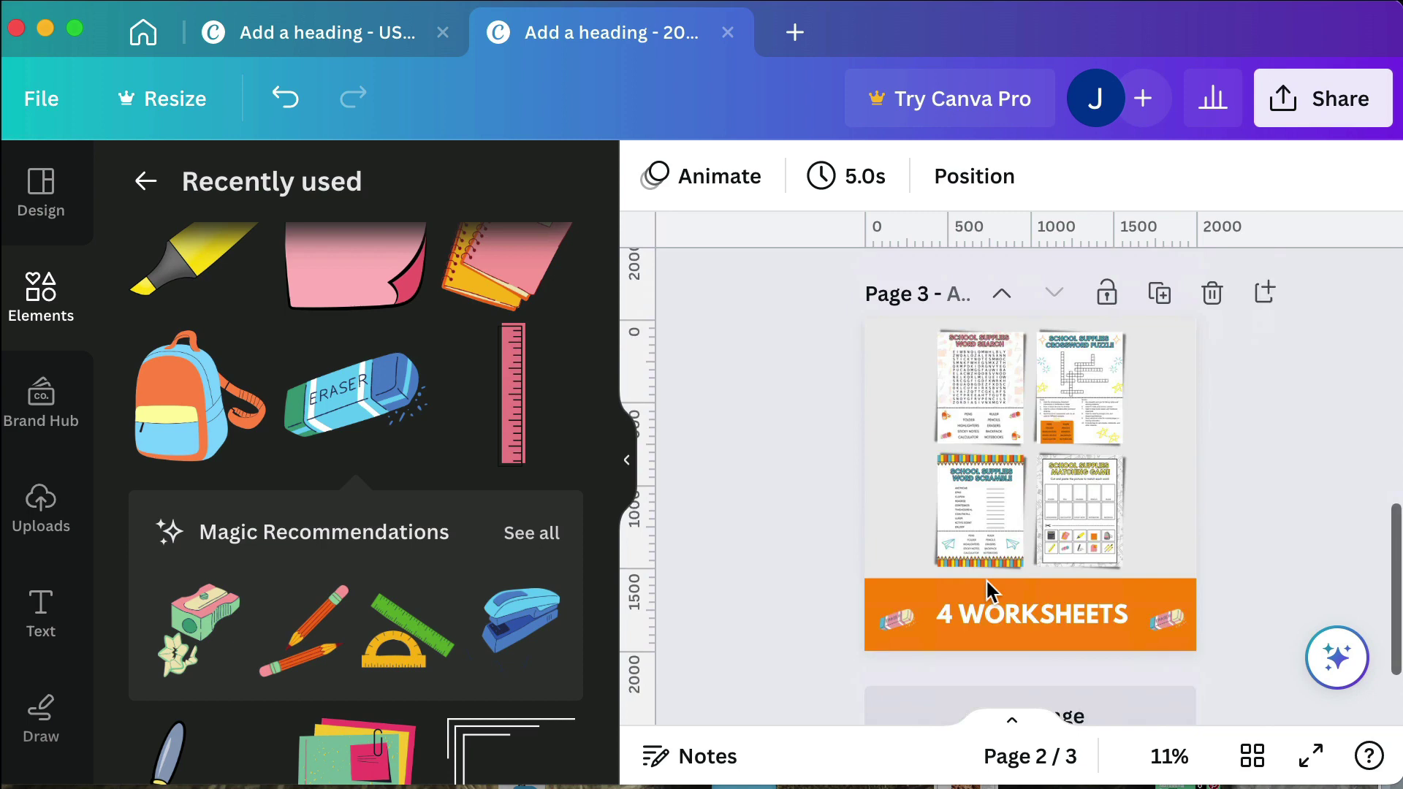
pyautogui.click(982, 353)
pyautogui.press('BackSpace')
pyautogui.click(1066, 347)
pyautogui.press('BackSpace')
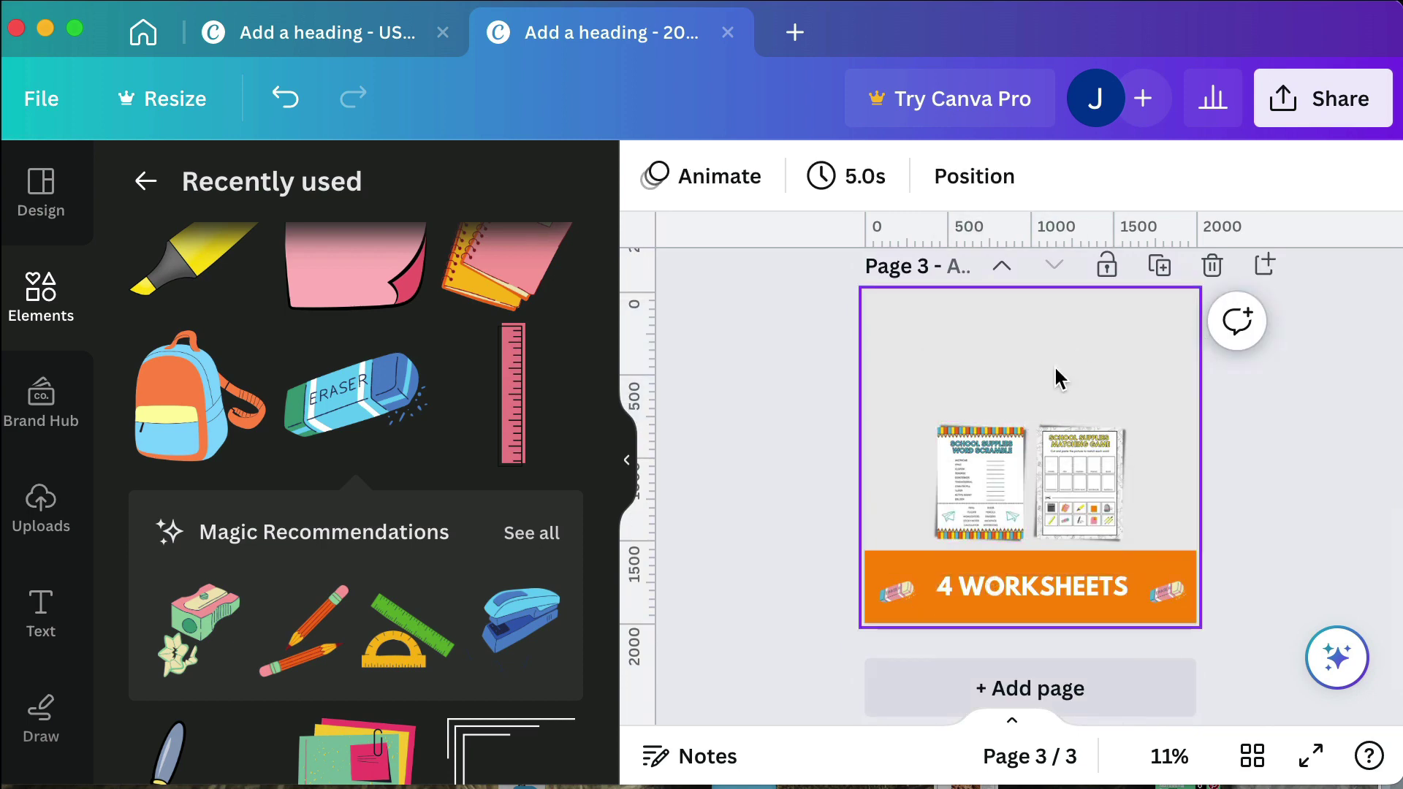
pyautogui.moveTo(902, 376); pyautogui.dragTo(1150, 519)
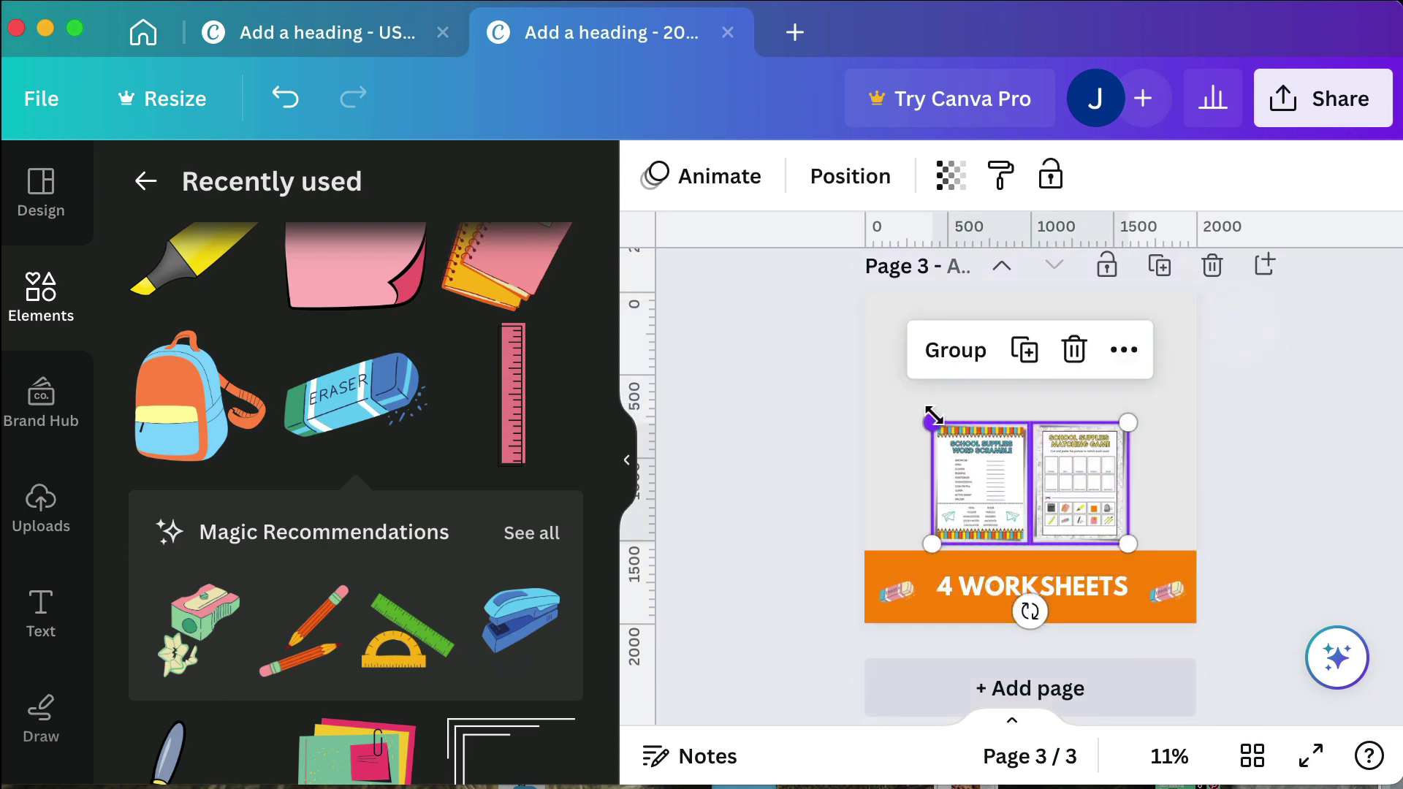
pyautogui.moveTo(931, 416); pyautogui.dragTo(1025, 385)
pyautogui.scroll(3, 1025, 410)
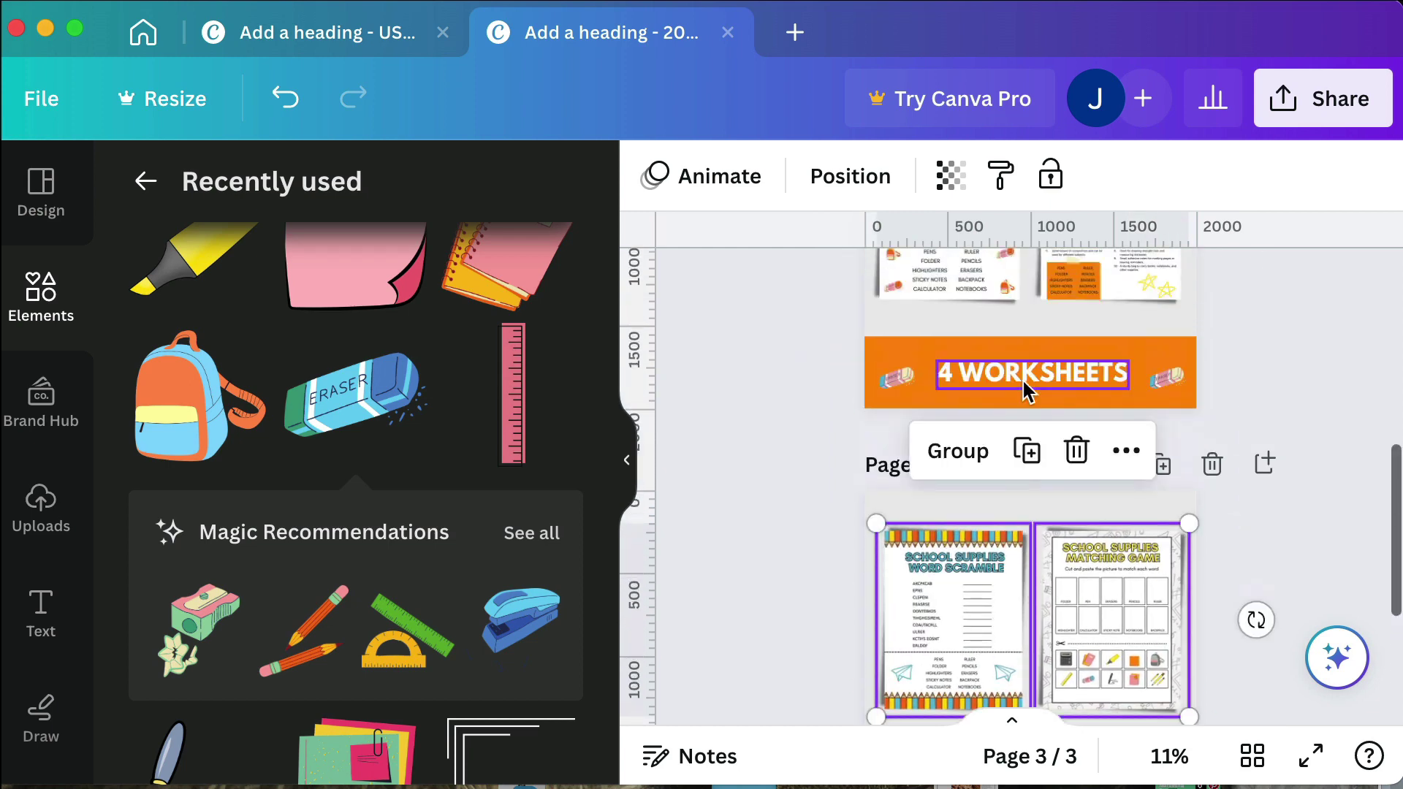
pyautogui.click(42, 98)
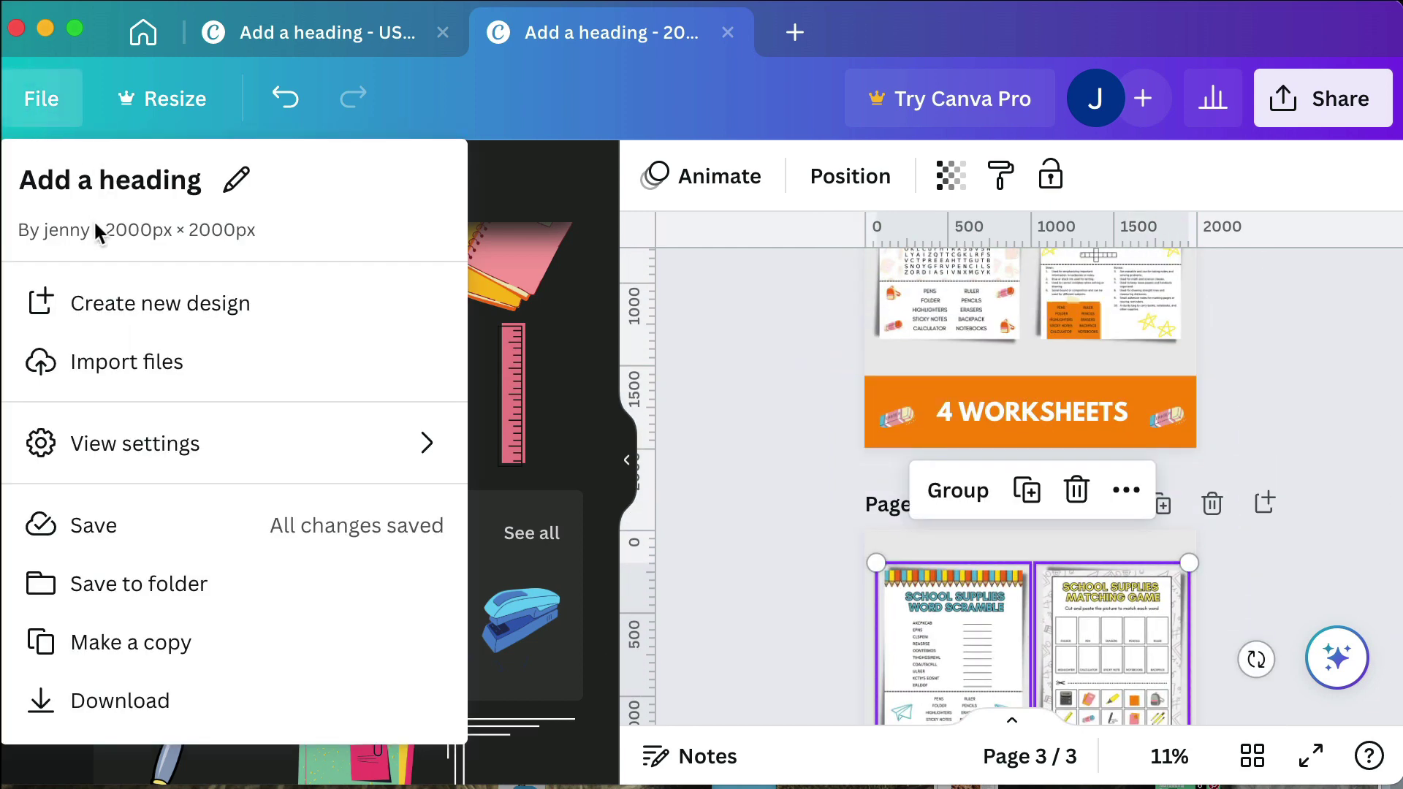
pyautogui.click(140, 460)
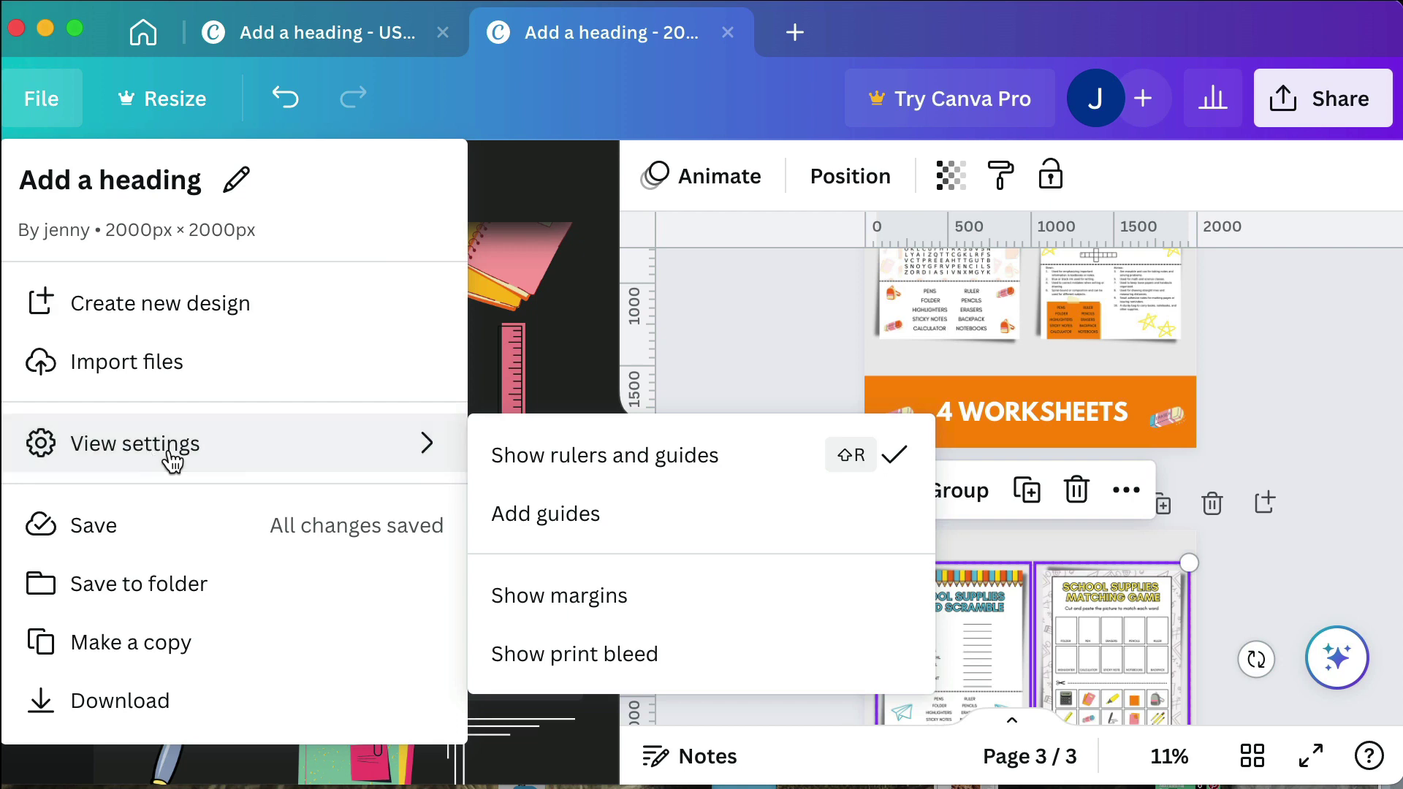
pyautogui.click(747, 304)
pyautogui.moveTo(638, 329); pyautogui.dragTo(880, 337)
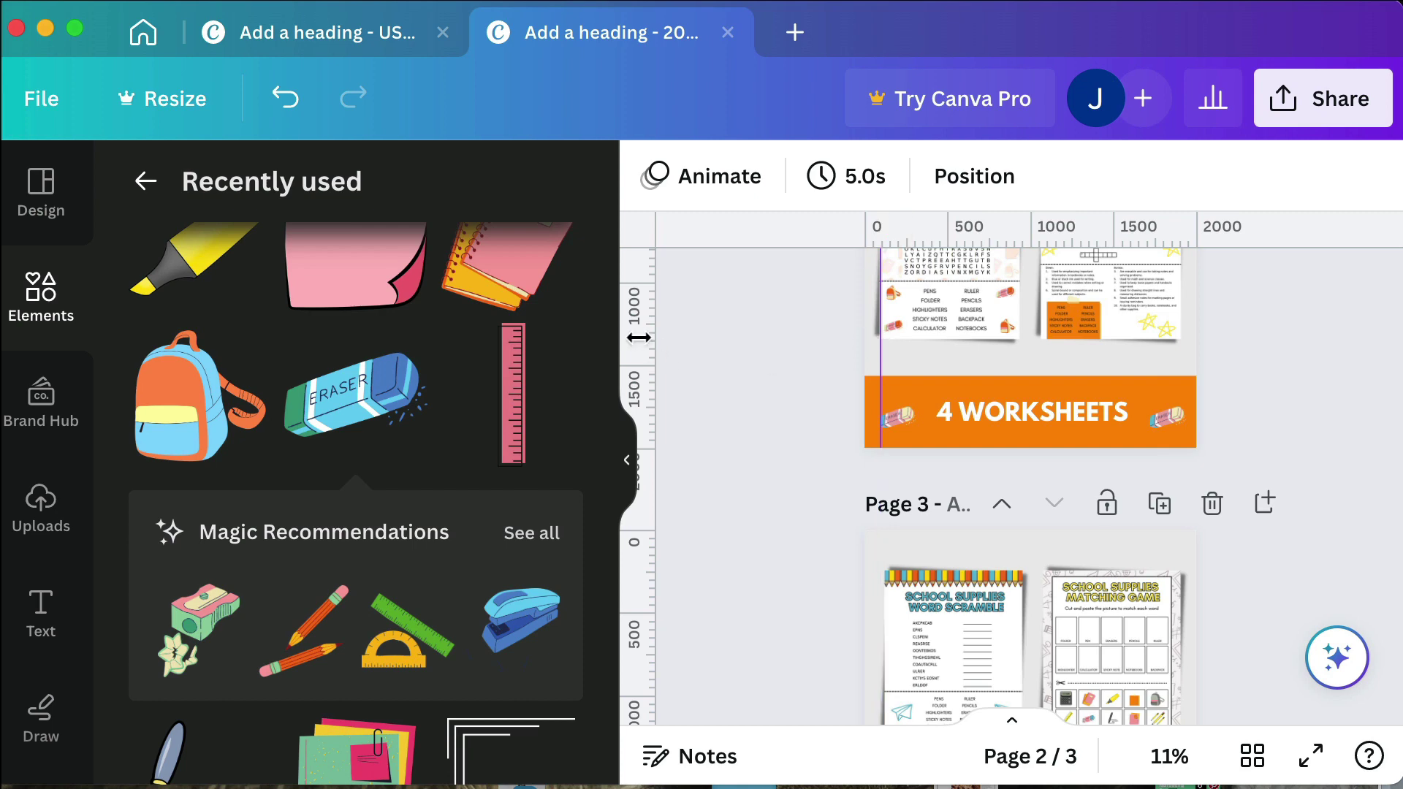
pyautogui.scroll(-5, 1031, 438)
pyautogui.click(1156, 425)
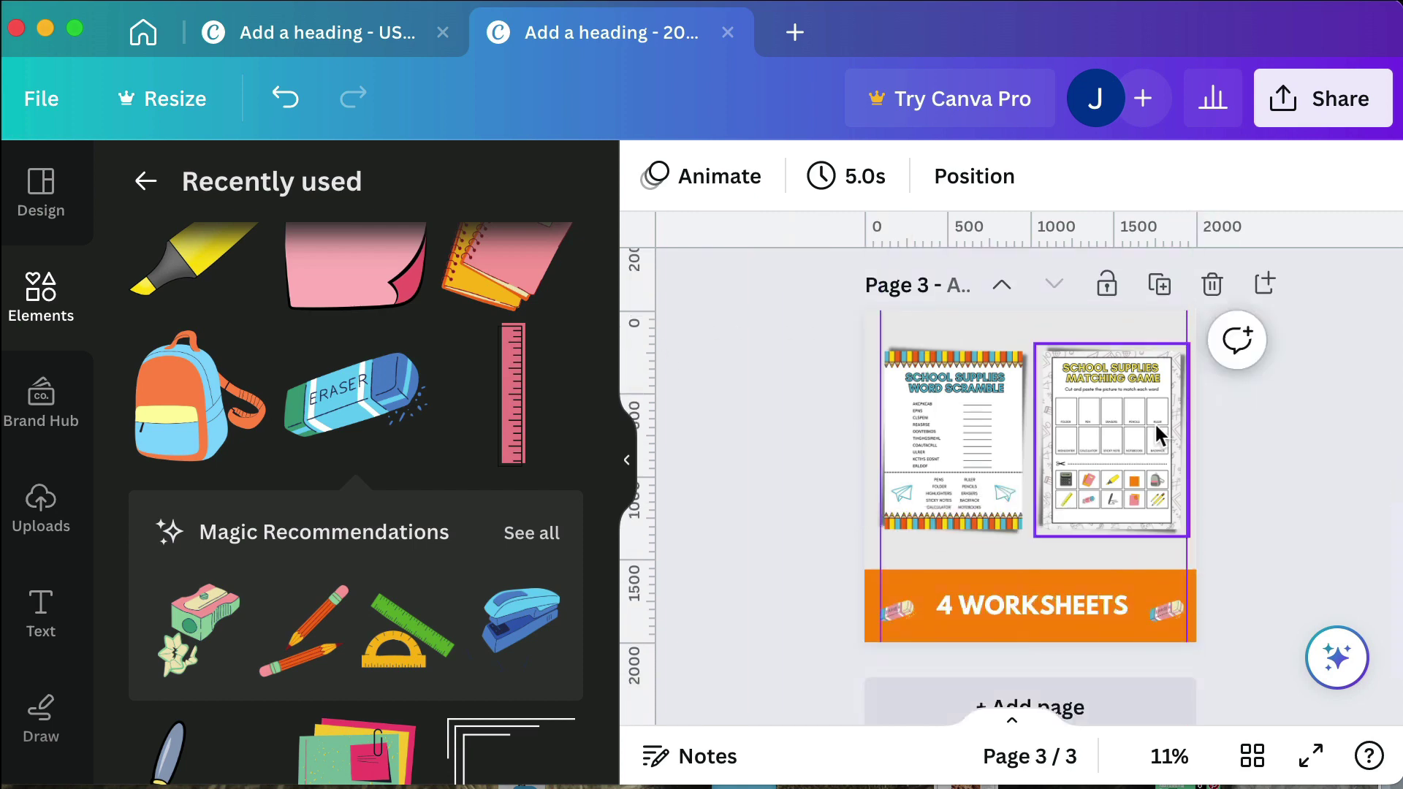
pyautogui.keyDown('shift'); pyautogui.click(1001, 453); pyautogui.keyUp('shift')
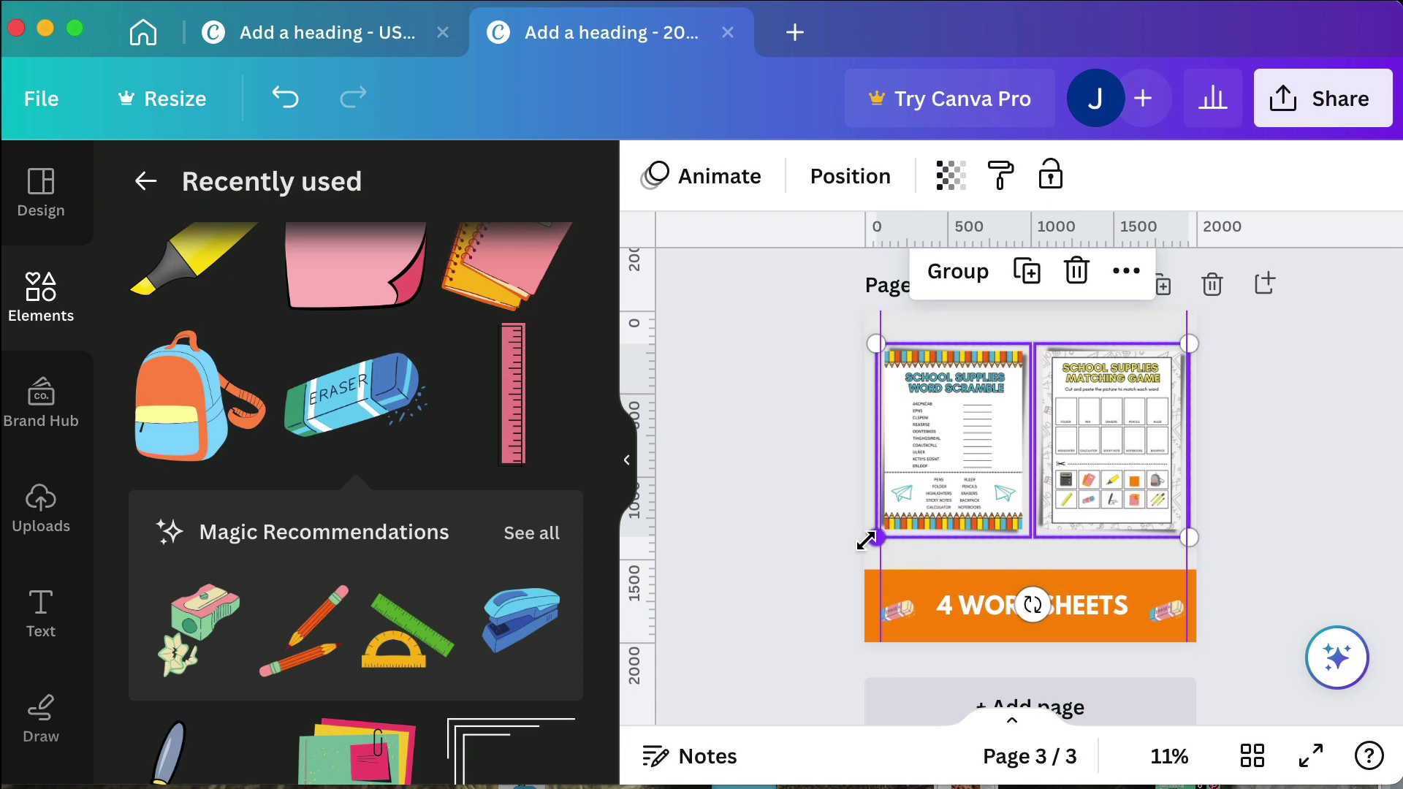
pyautogui.click(1239, 563)
pyautogui.scroll(-1, 1239, 563)
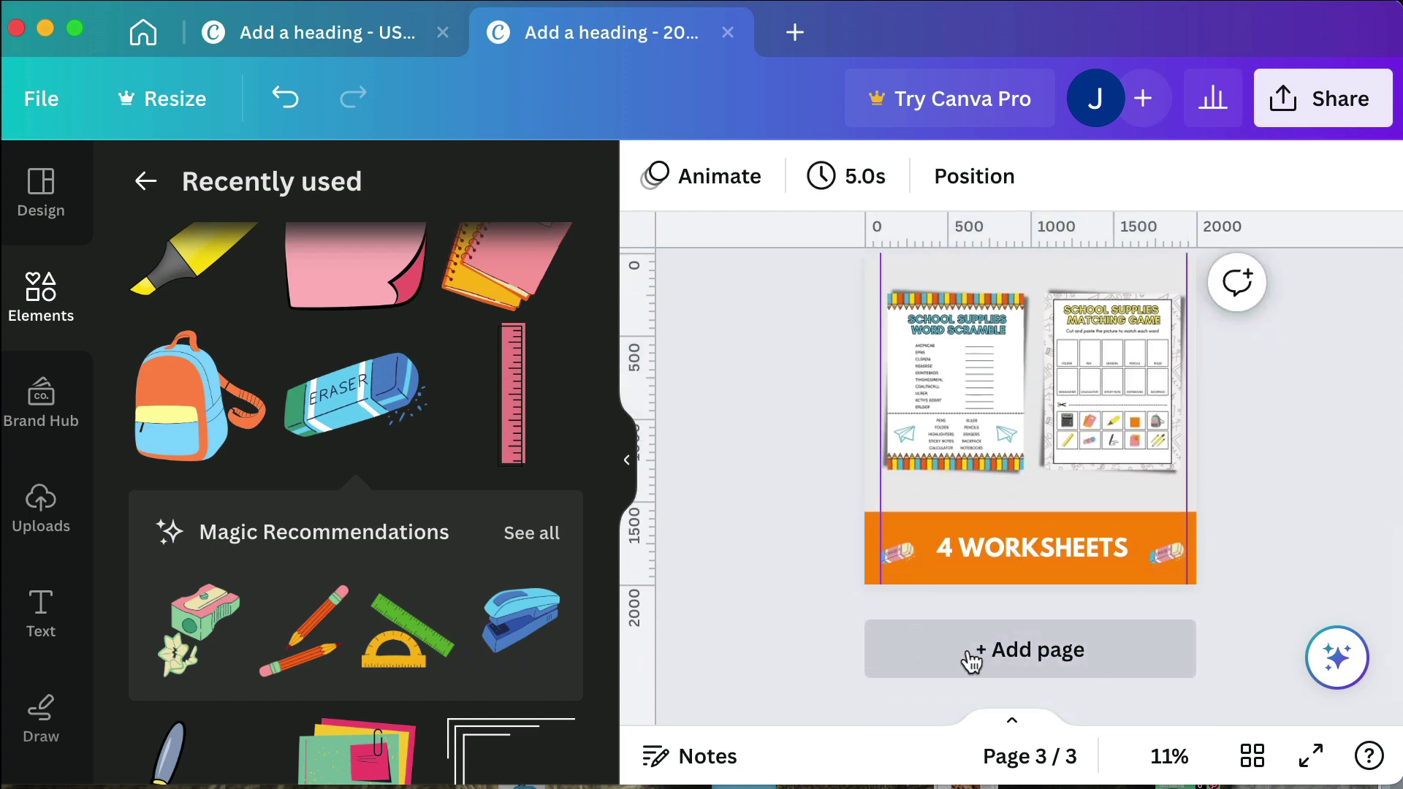
pyautogui.scroll(3, 1047, 507)
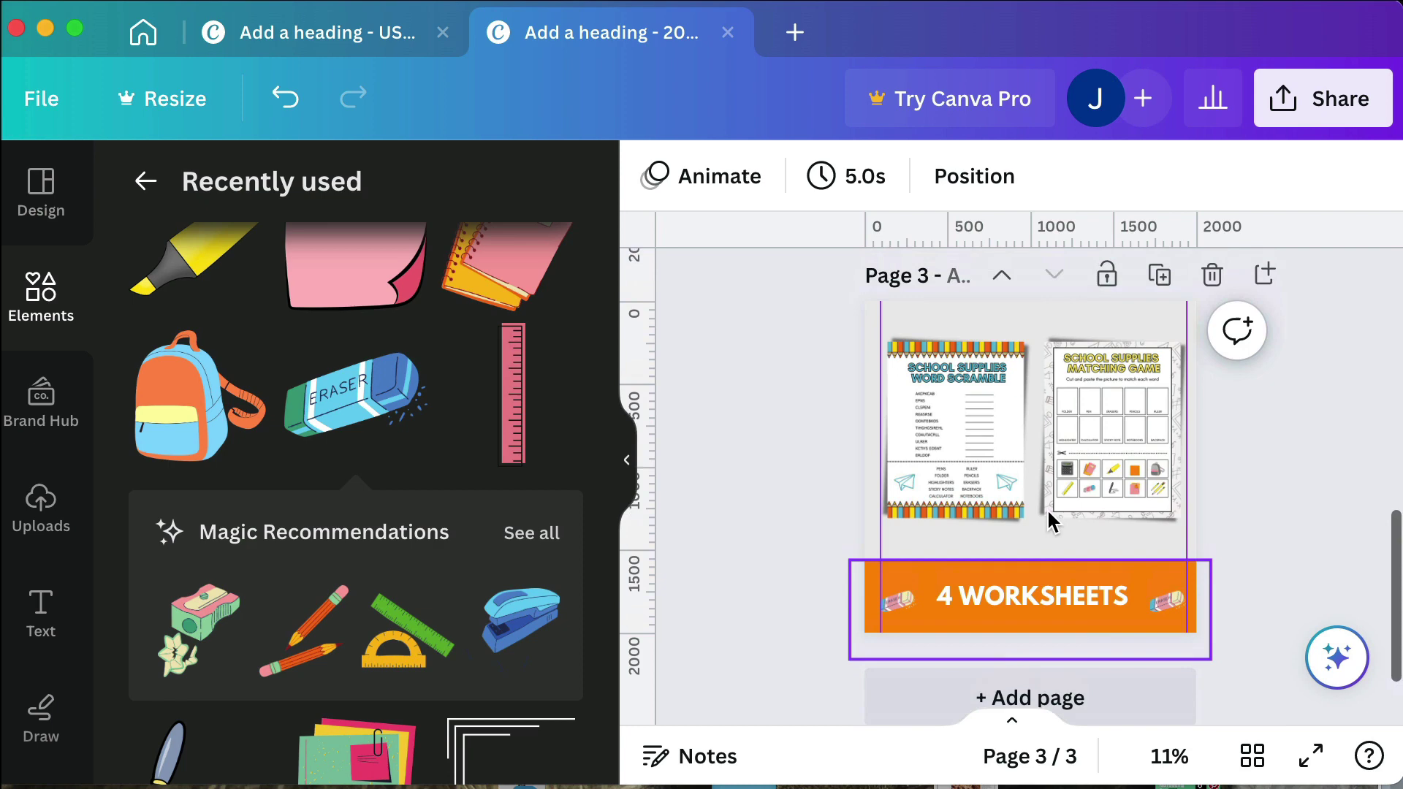
# Step: Change the 4 WORKSHEETS caption to 'ENDLESS FUN!!'
pyautogui.scroll(-2, 1047, 507)
pyautogui.doubleClick(1000, 618)
pyautogui.write('ENDLESS')
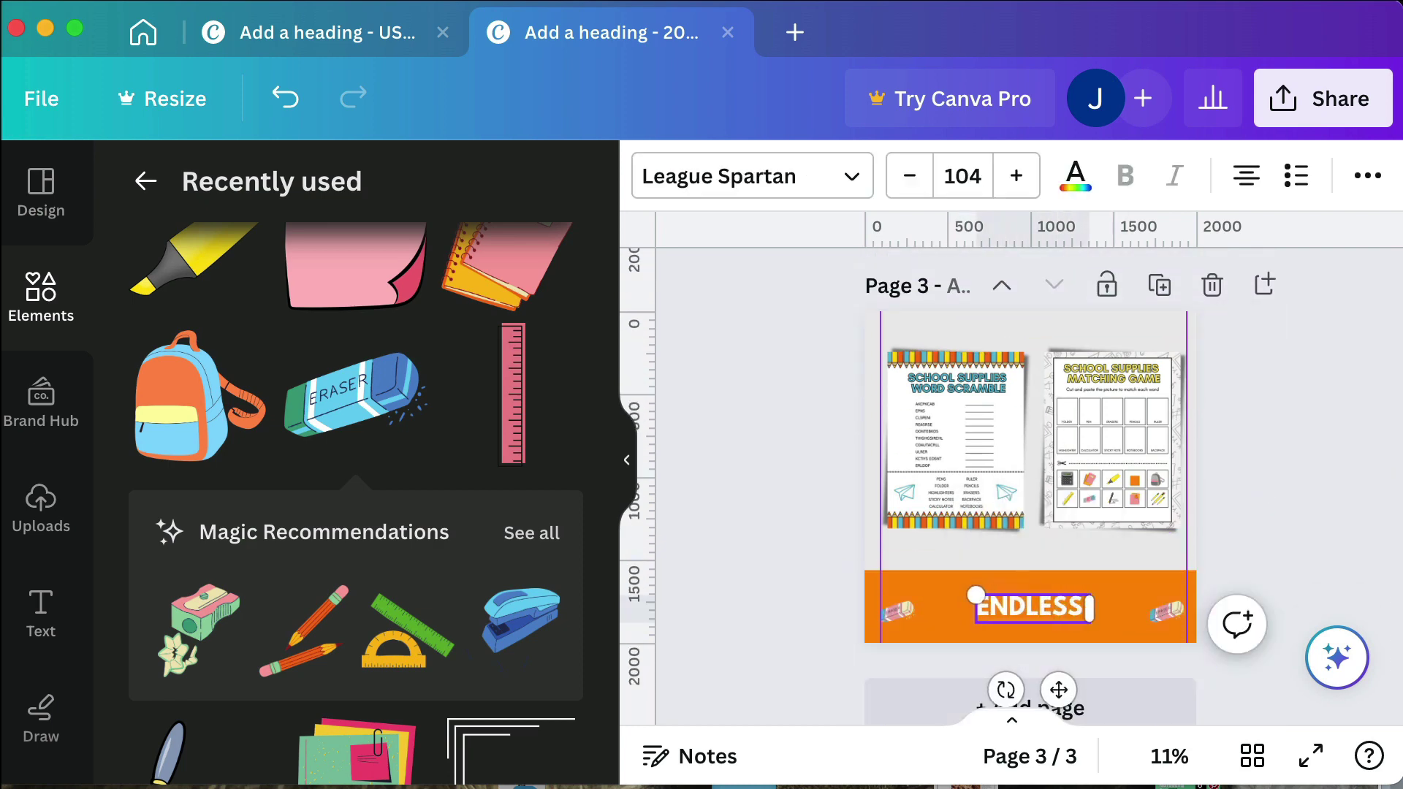
pyautogui.write(' FUN')
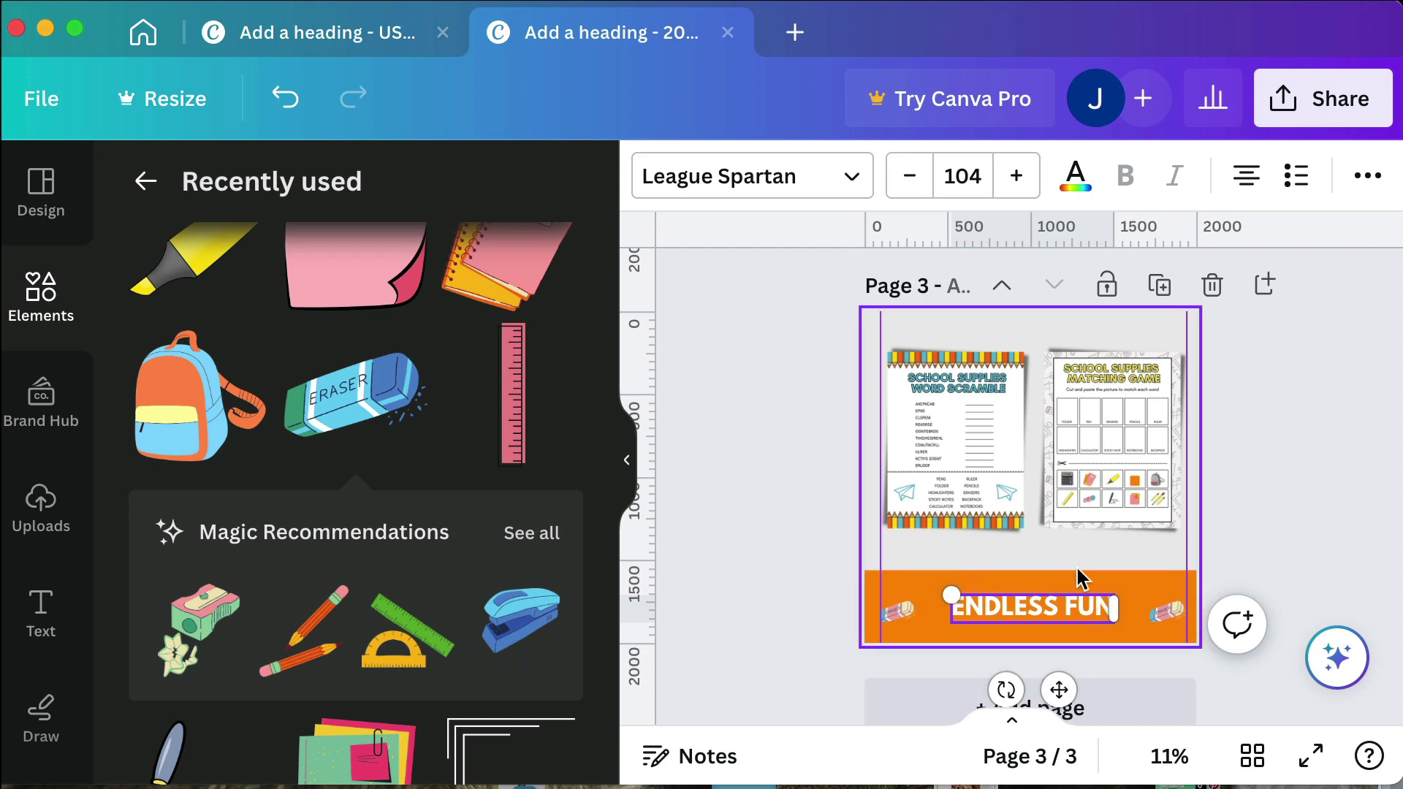
pyautogui.write('!!')
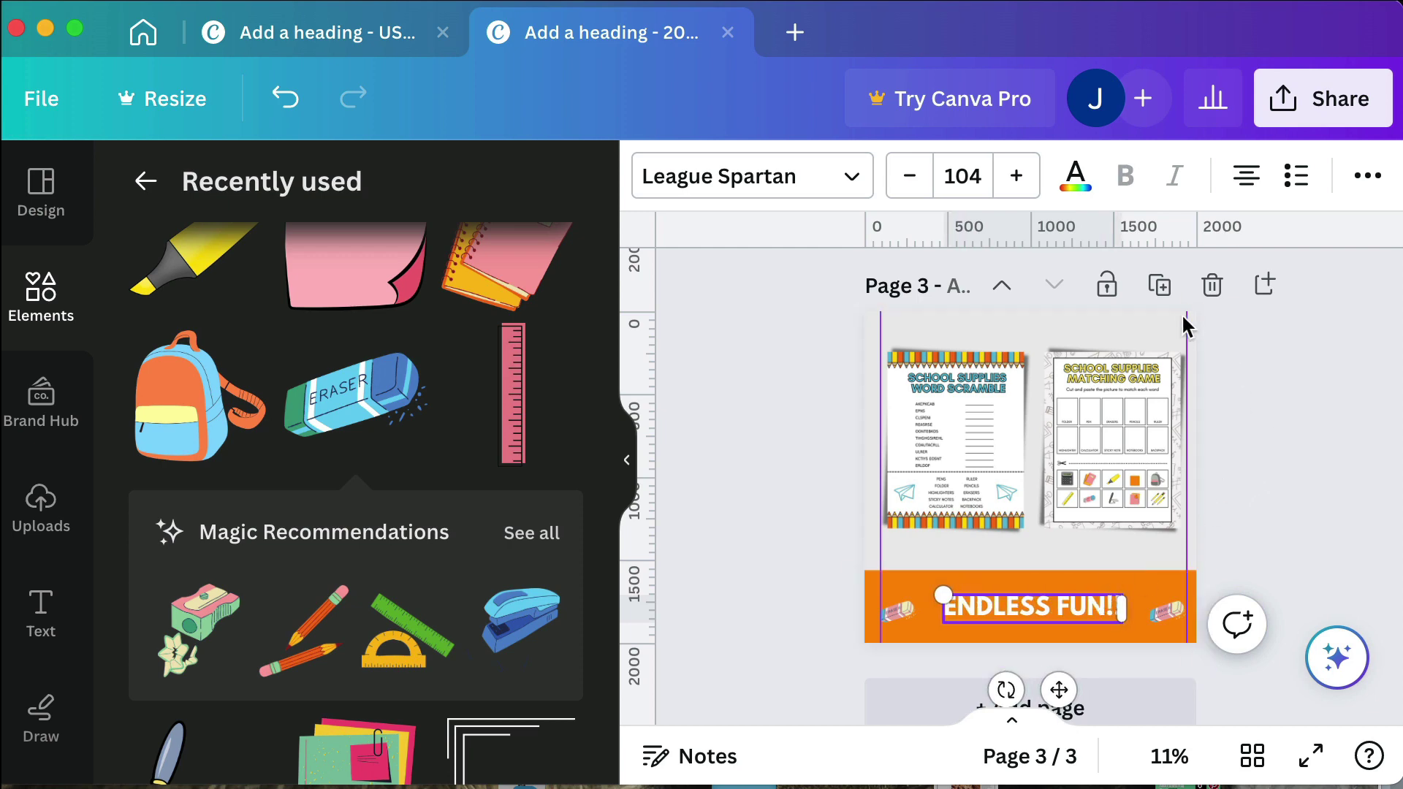
# Step: Duplicate the page and delete both worksheet images from the new page 4
pyautogui.click(1159, 285)
pyautogui.click(954, 411)
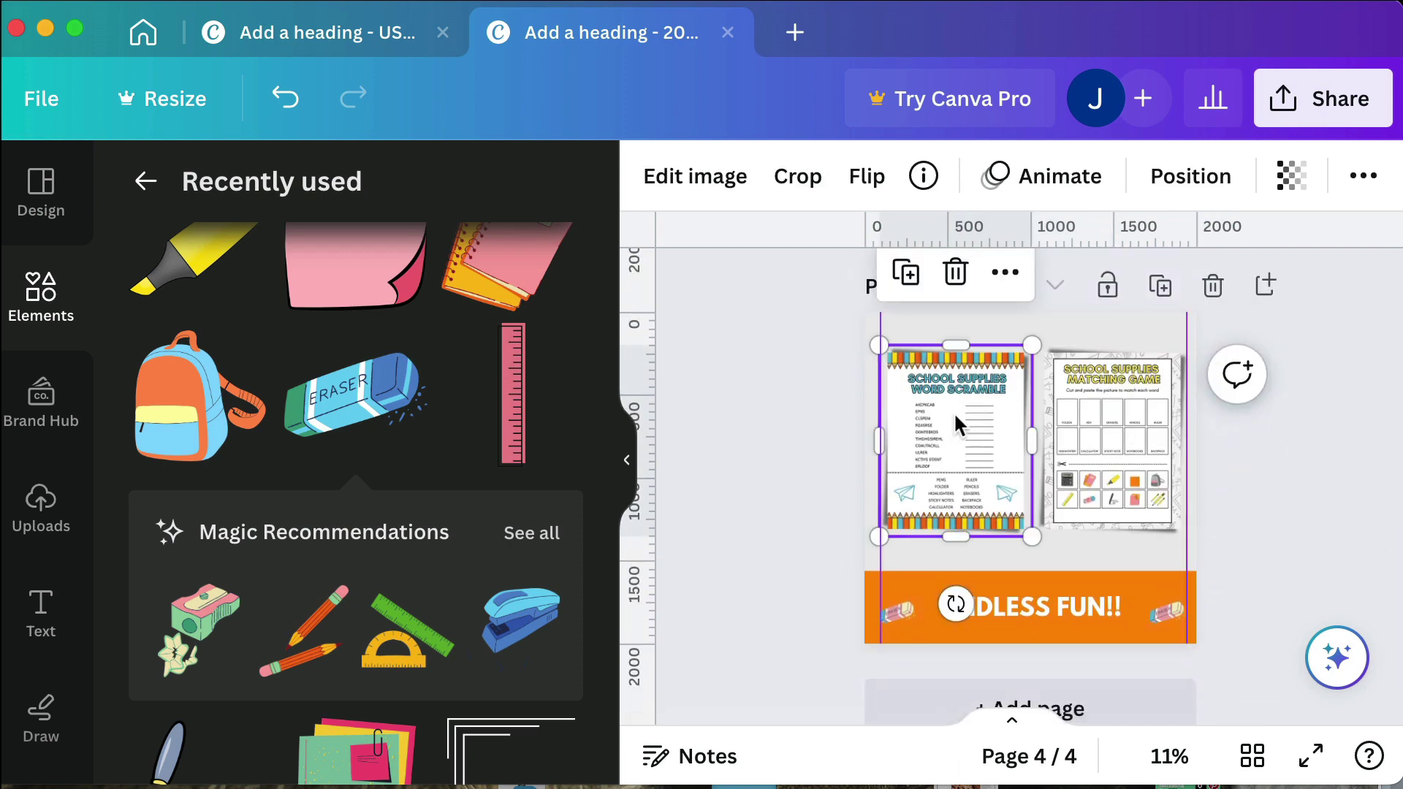
pyautogui.press('Delete')
pyautogui.click(1113, 442)
pyautogui.press('Delete')
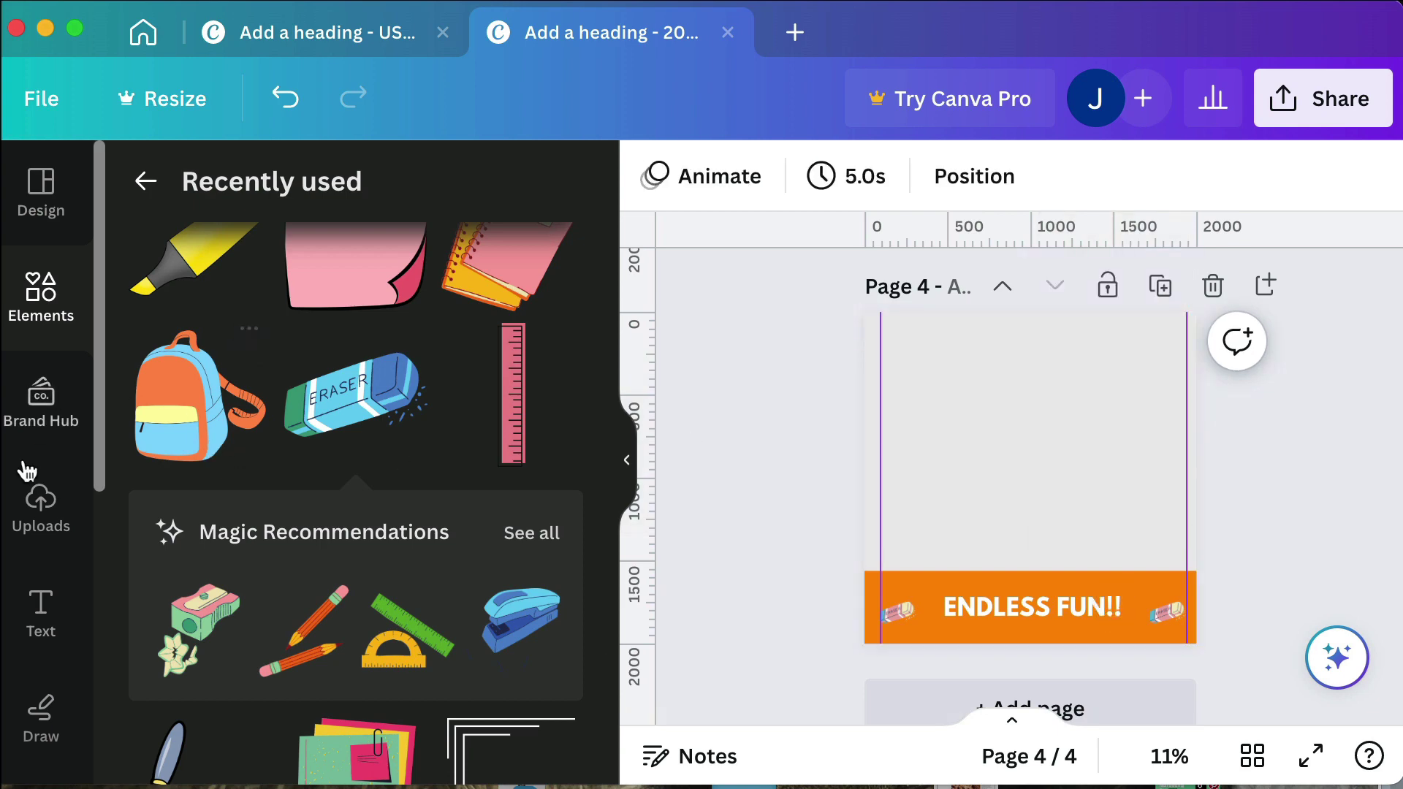
# Step: Add answer key images from Uploads to page 4, ending with the crossword puzzle image
pyautogui.click(40, 501)
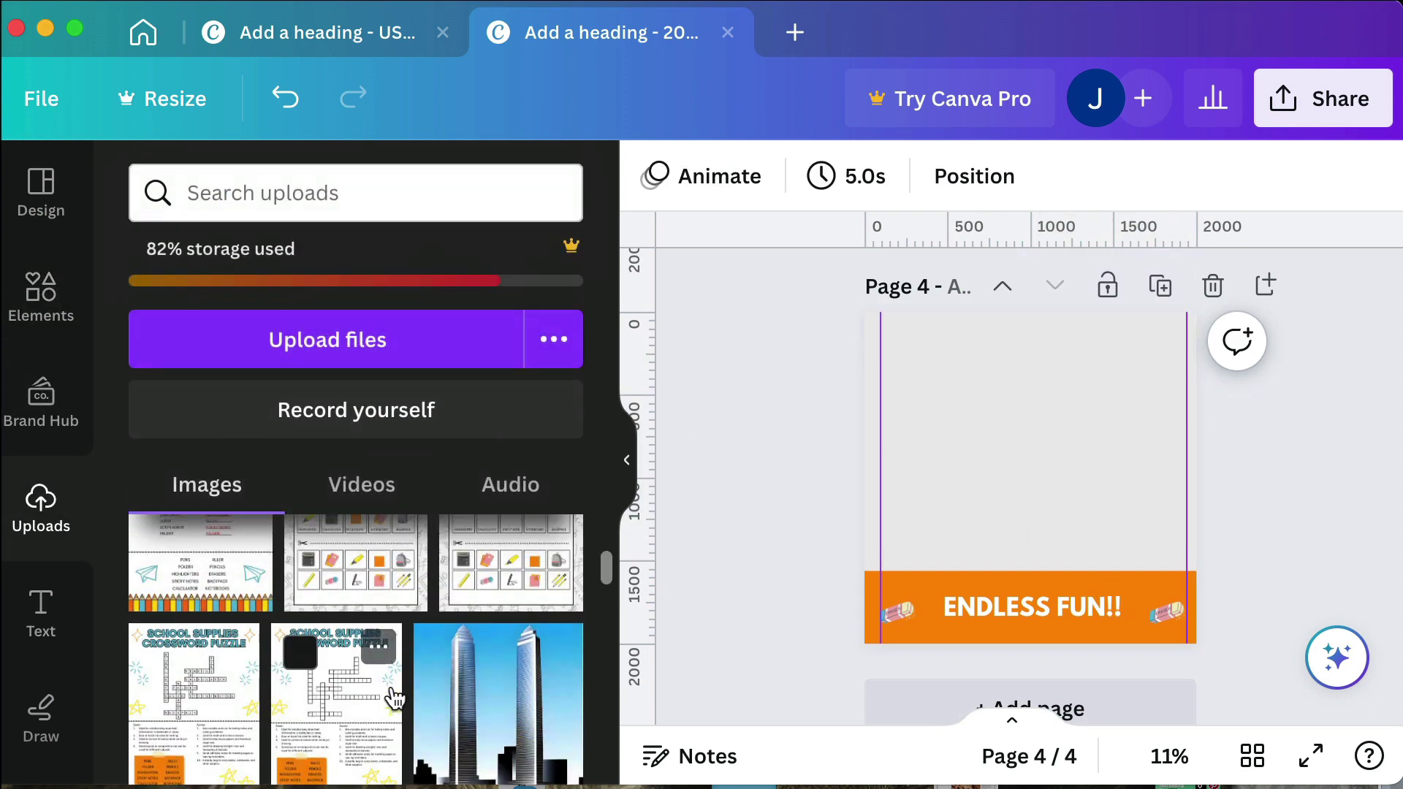
pyautogui.scroll(5, 394, 697)
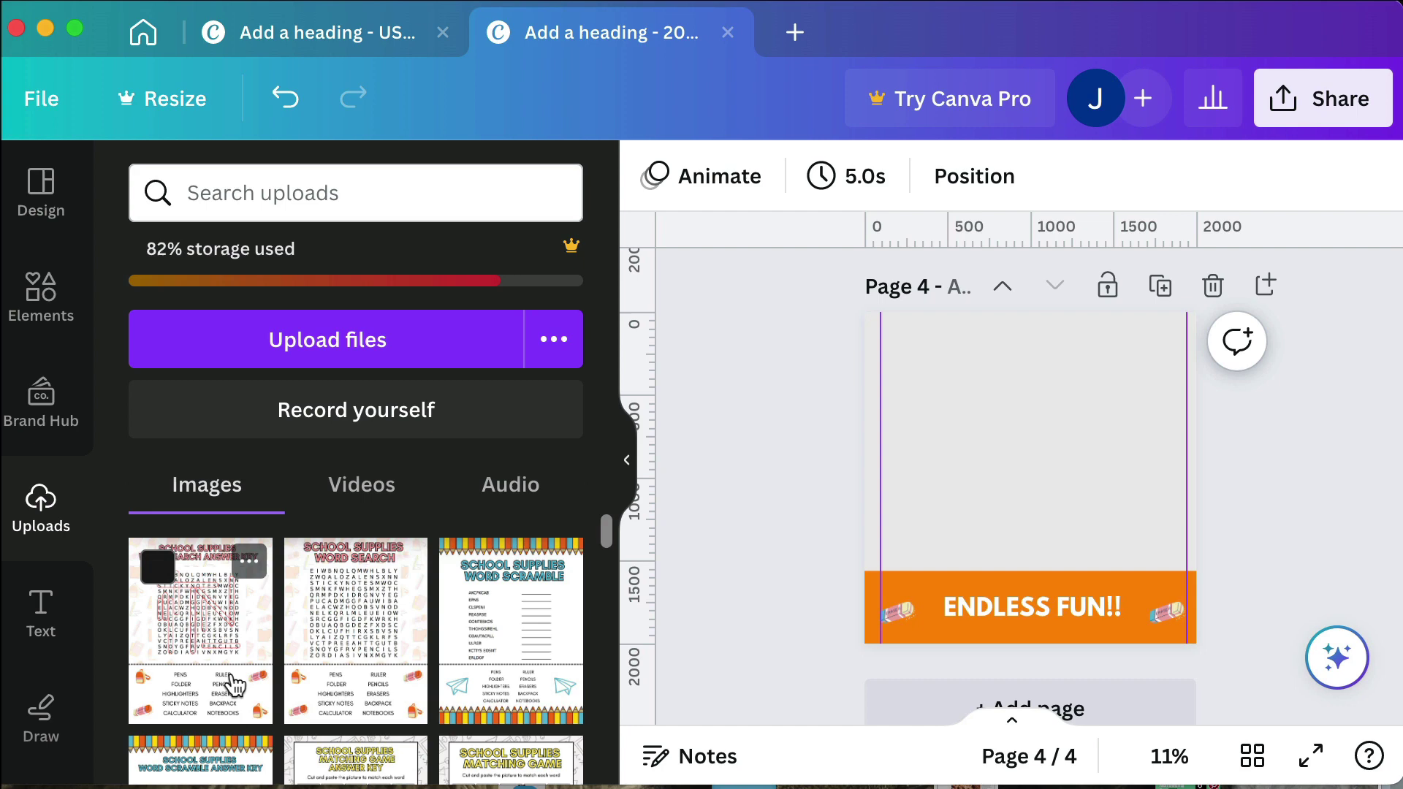
pyautogui.click(233, 684)
pyautogui.scroll(-3, 226, 658)
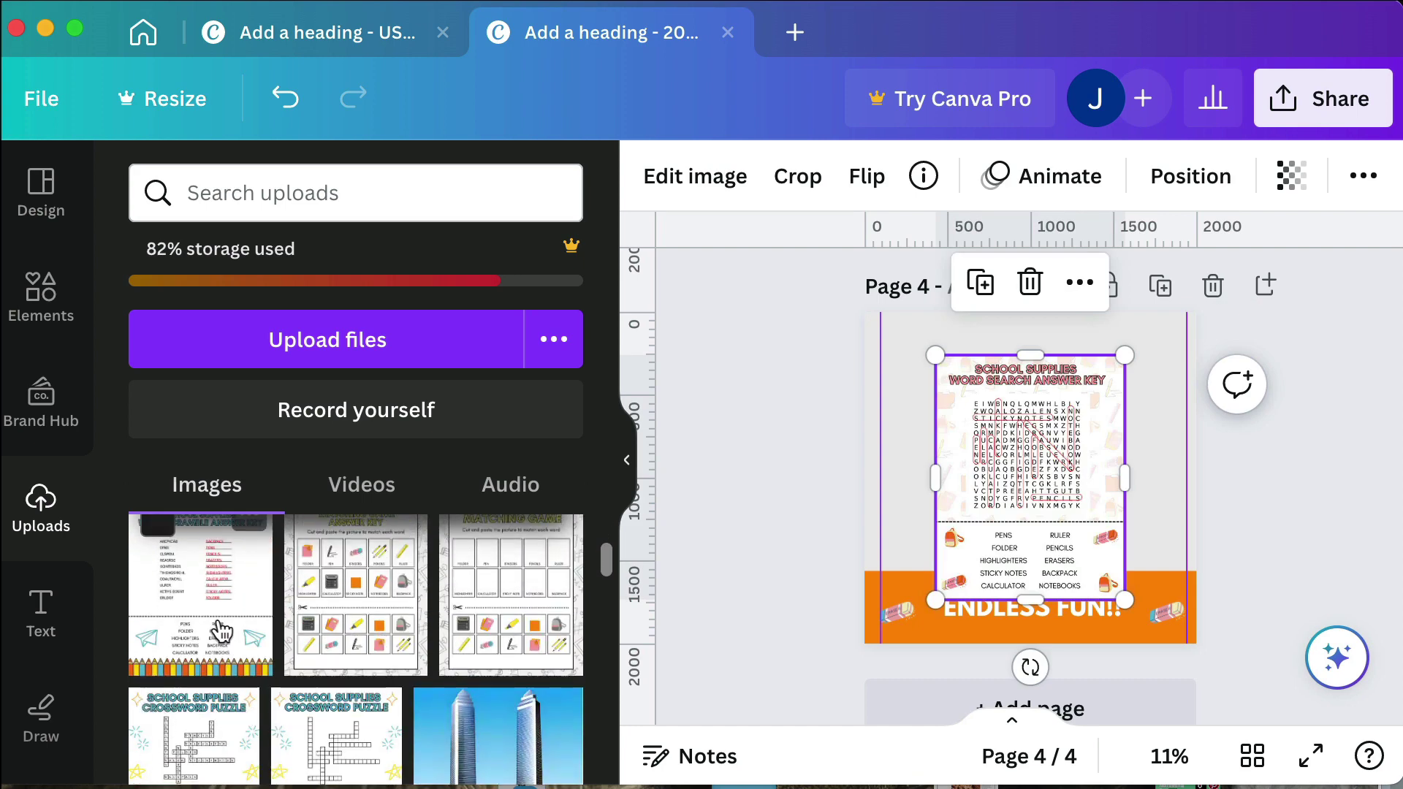
pyautogui.click(222, 629)
pyautogui.click(346, 610)
pyautogui.click(234, 751)
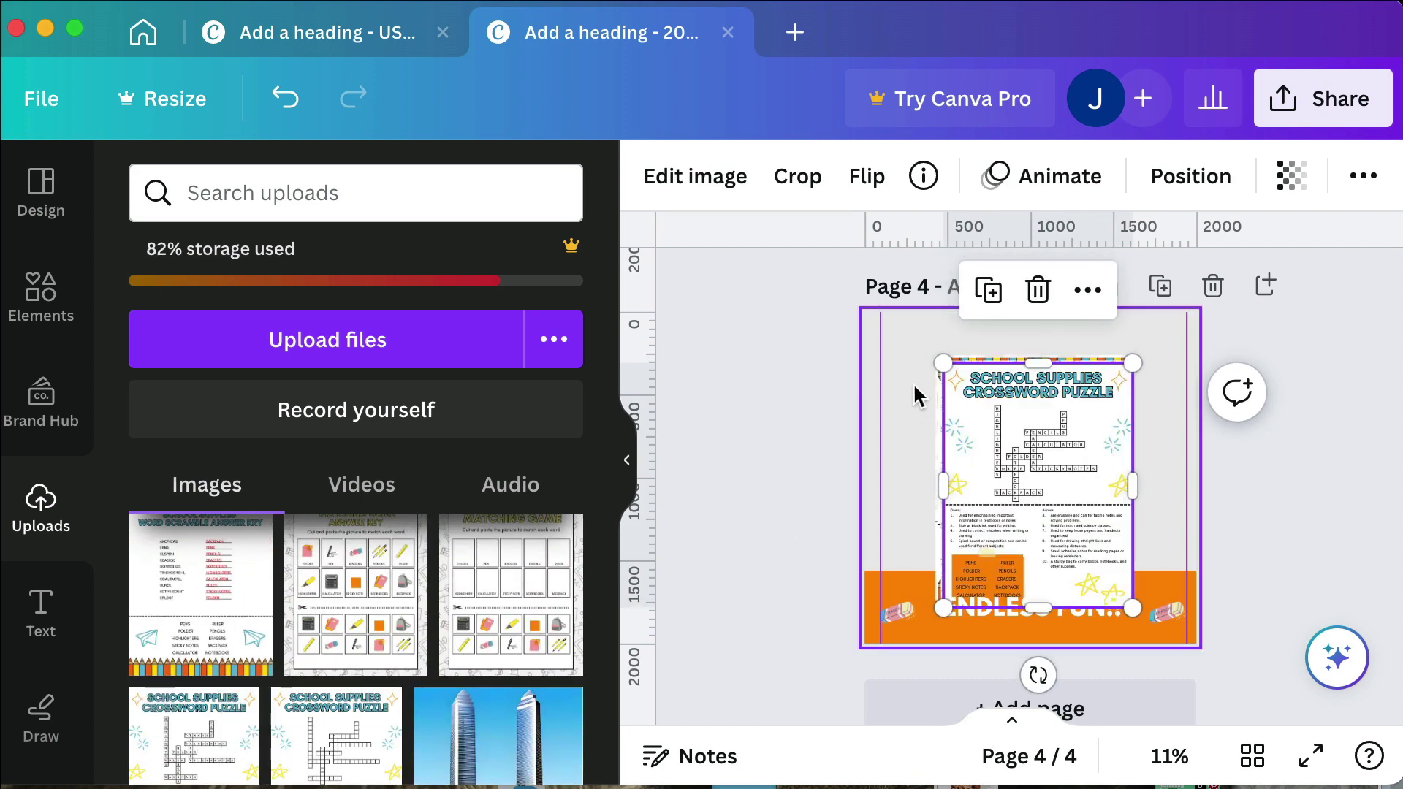
# Step: Shrink the crossword image to a small thumbnail and move it off the matching game image
pyautogui.click(907, 385)
pyautogui.moveTo(906, 385); pyautogui.dragTo(1082, 512)
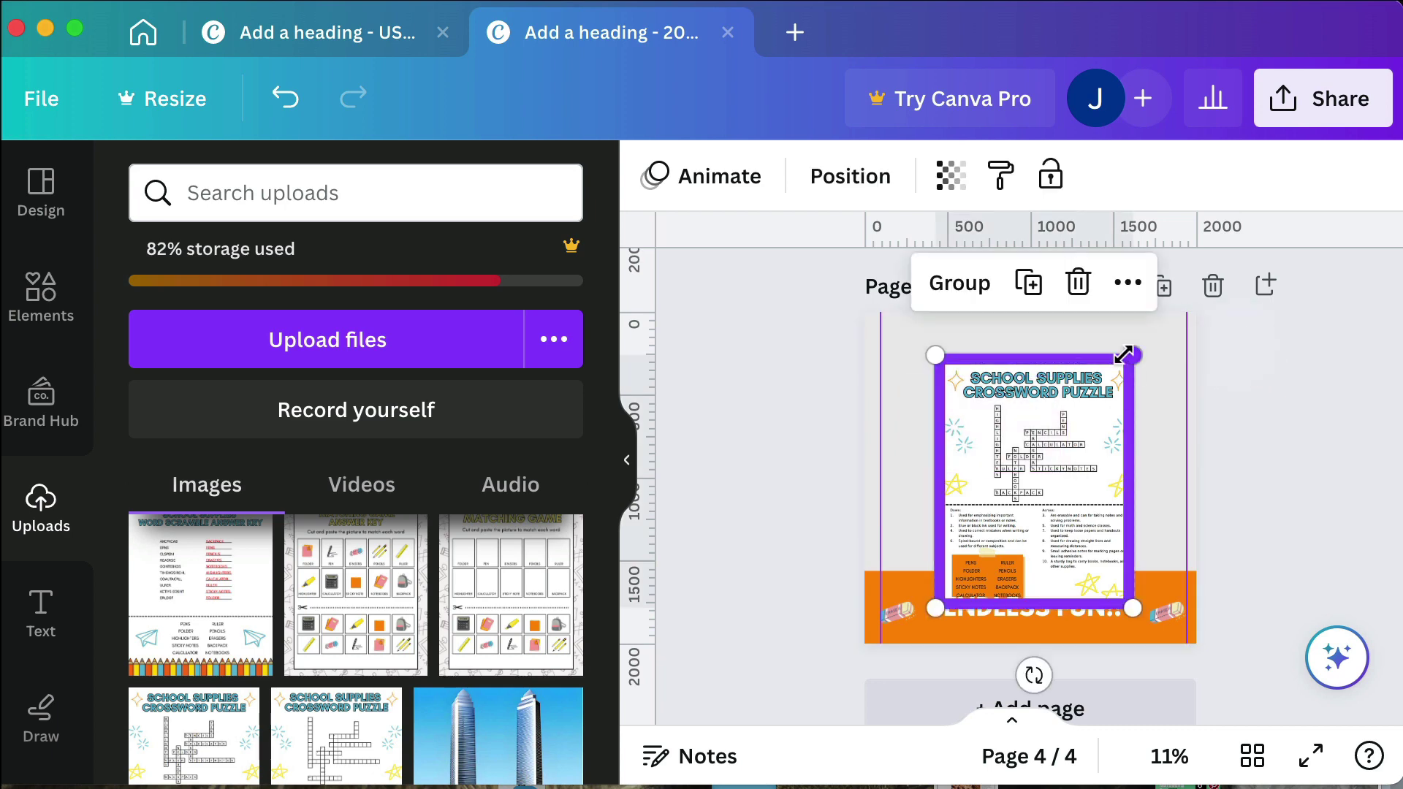
pyautogui.moveTo(1130, 356); pyautogui.dragTo(941, 377)
pyautogui.click(1049, 419)
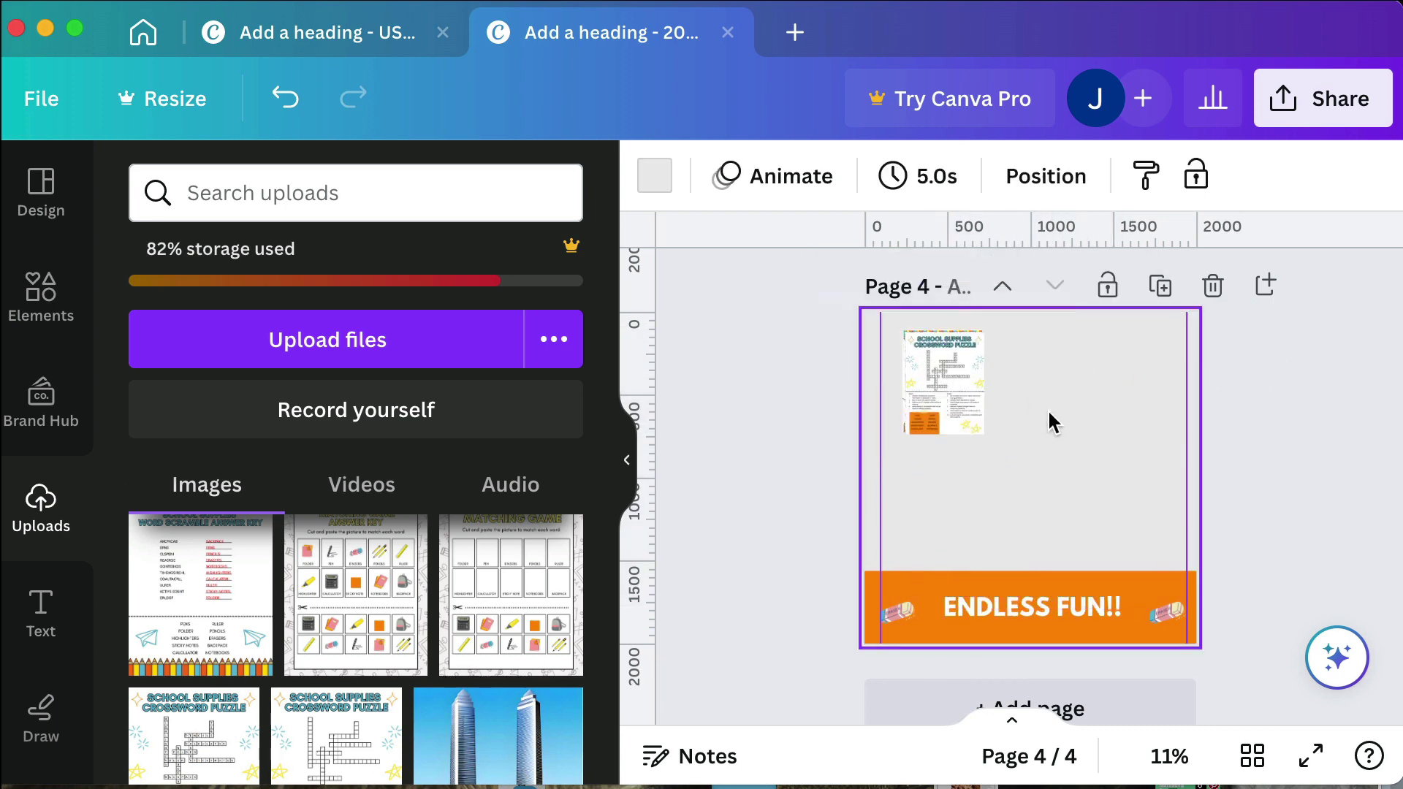
pyautogui.moveTo(1045, 409)
pyautogui.mouseDown()
pyautogui.moveTo(1108, 407)
pyautogui.moveTo(1052, 418)
pyautogui.mouseUp()
pyautogui.click(1131, 501)
pyautogui.moveTo(1130, 501); pyautogui.dragTo(1117, 552)
# Step: Undo the image move to restore the 2x2 grid of four worksheet images
pyautogui.click(1296, 444)
pyautogui.moveTo(1002, 440); pyautogui.dragTo(980, 533)
pyautogui.press('super+z')
pyautogui.press('super+z')
pyautogui.press('super+z')
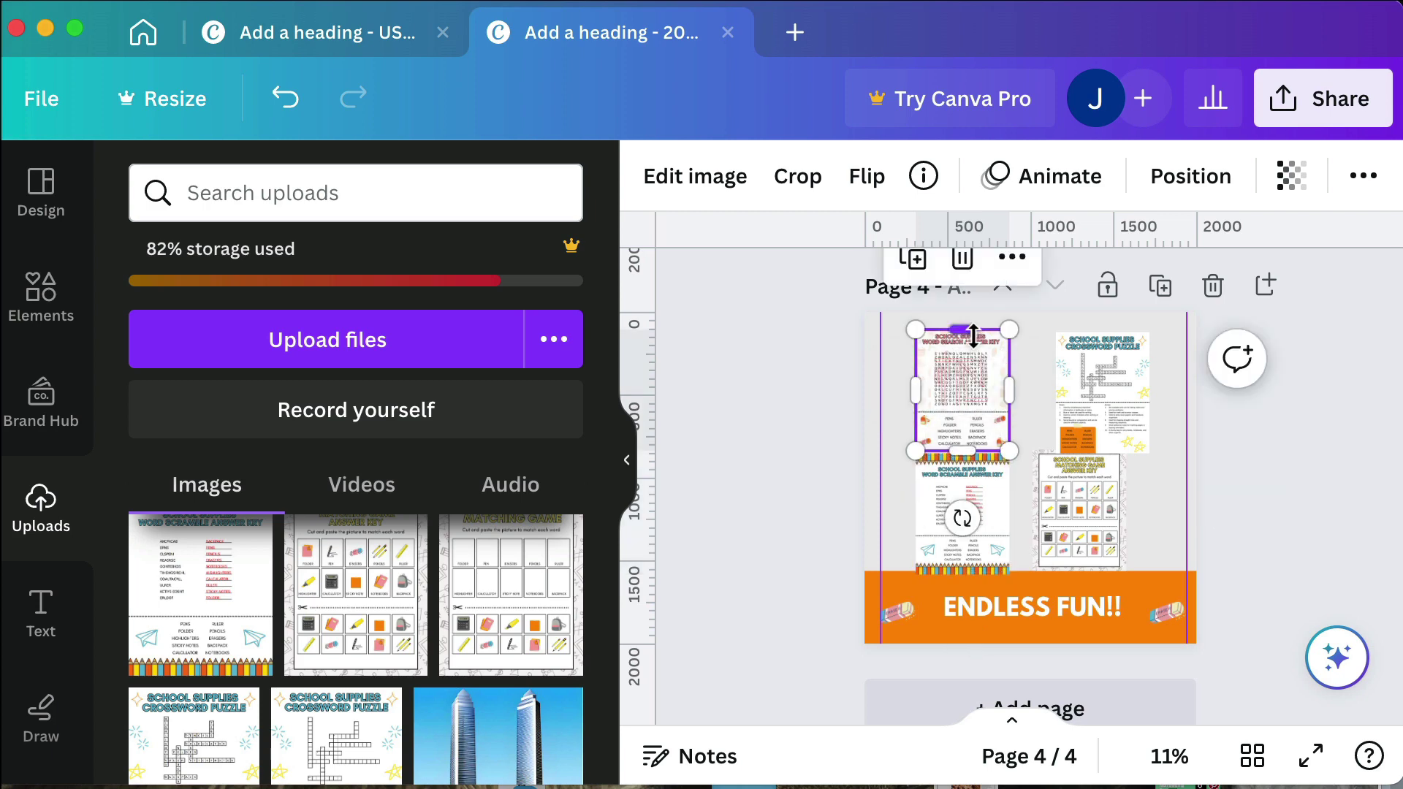
pyautogui.click(886, 376)
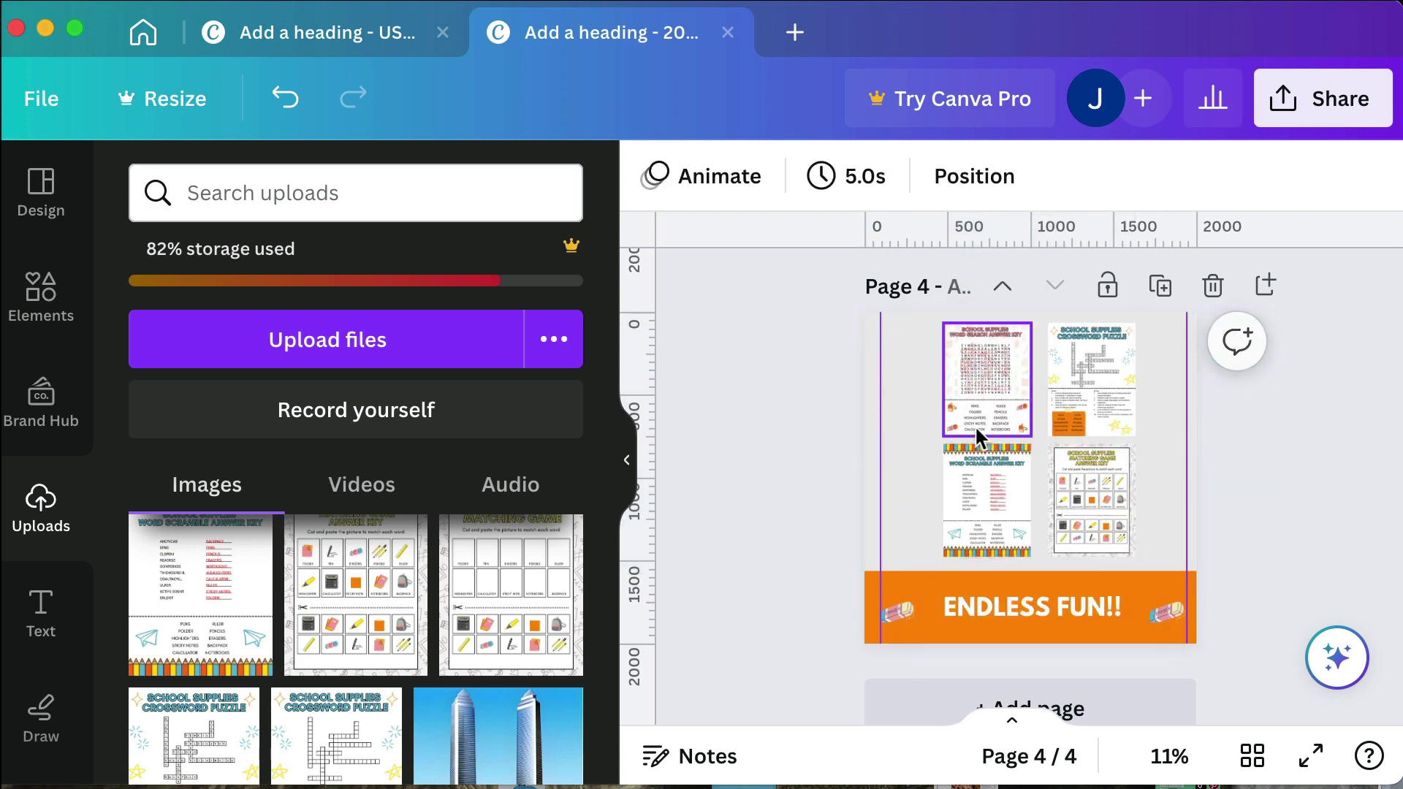
# Step: Give the word search, crossword, word scramble and matching game images Angle shadows
pyautogui.click(983, 429)
pyautogui.click(695, 176)
pyautogui.click(234, 636)
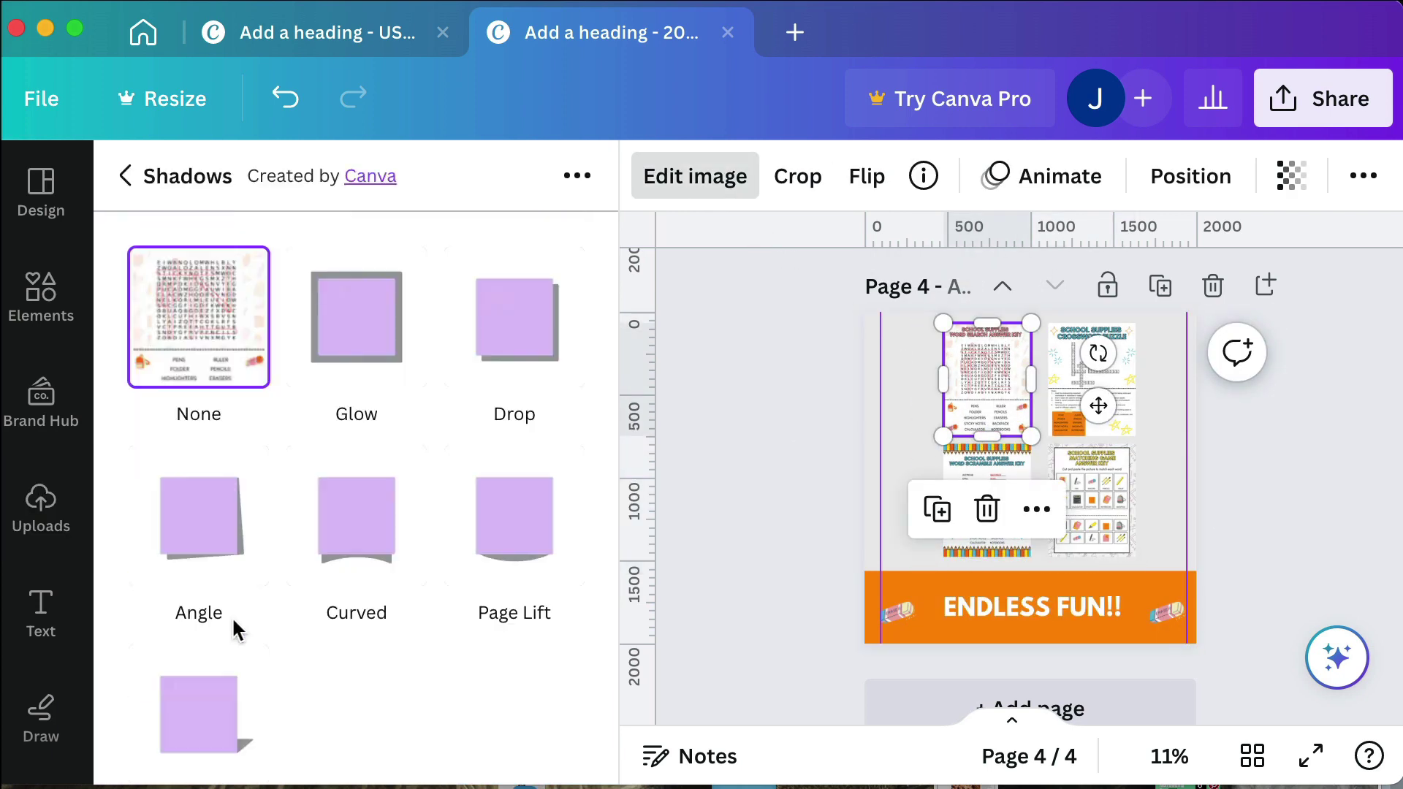
pyautogui.click(223, 552)
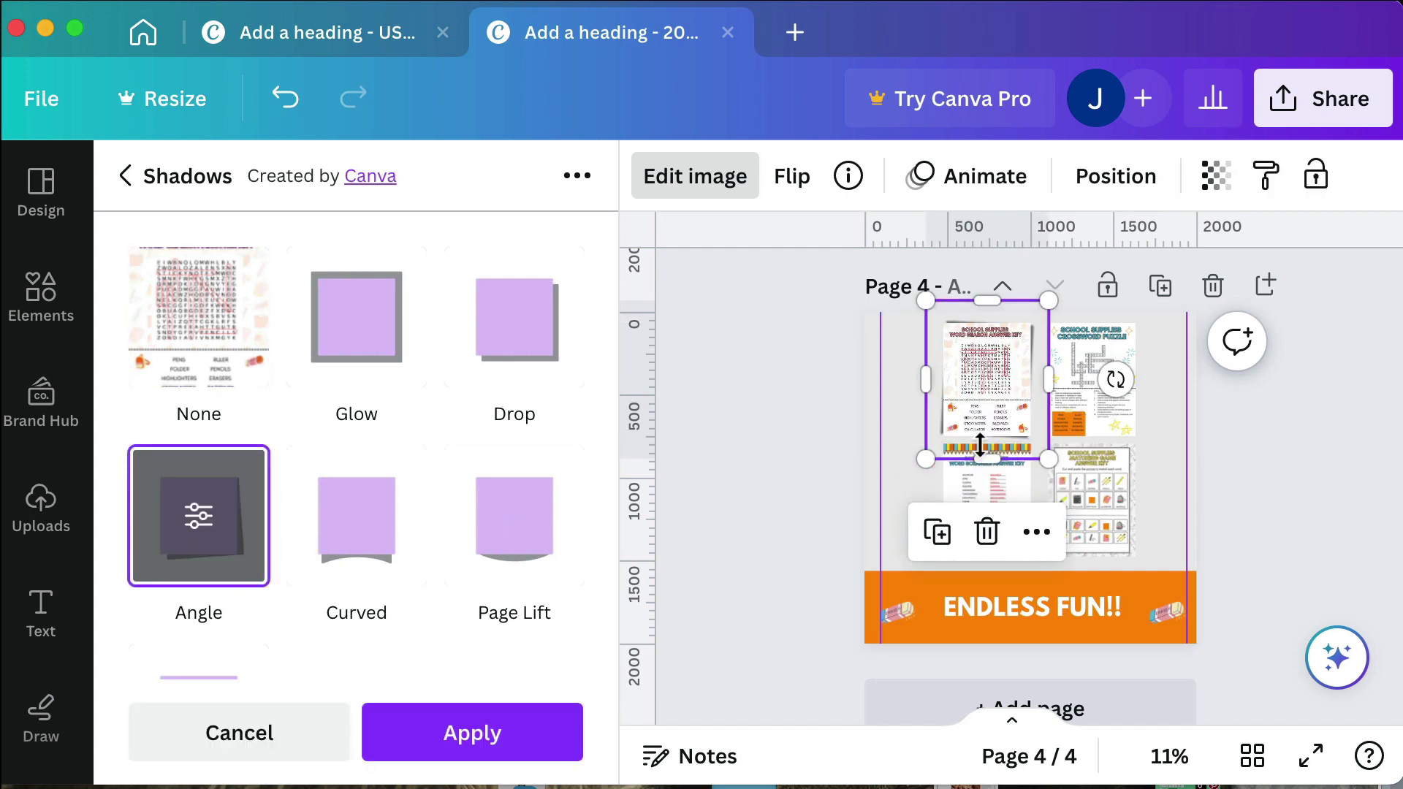
pyautogui.click(1096, 373)
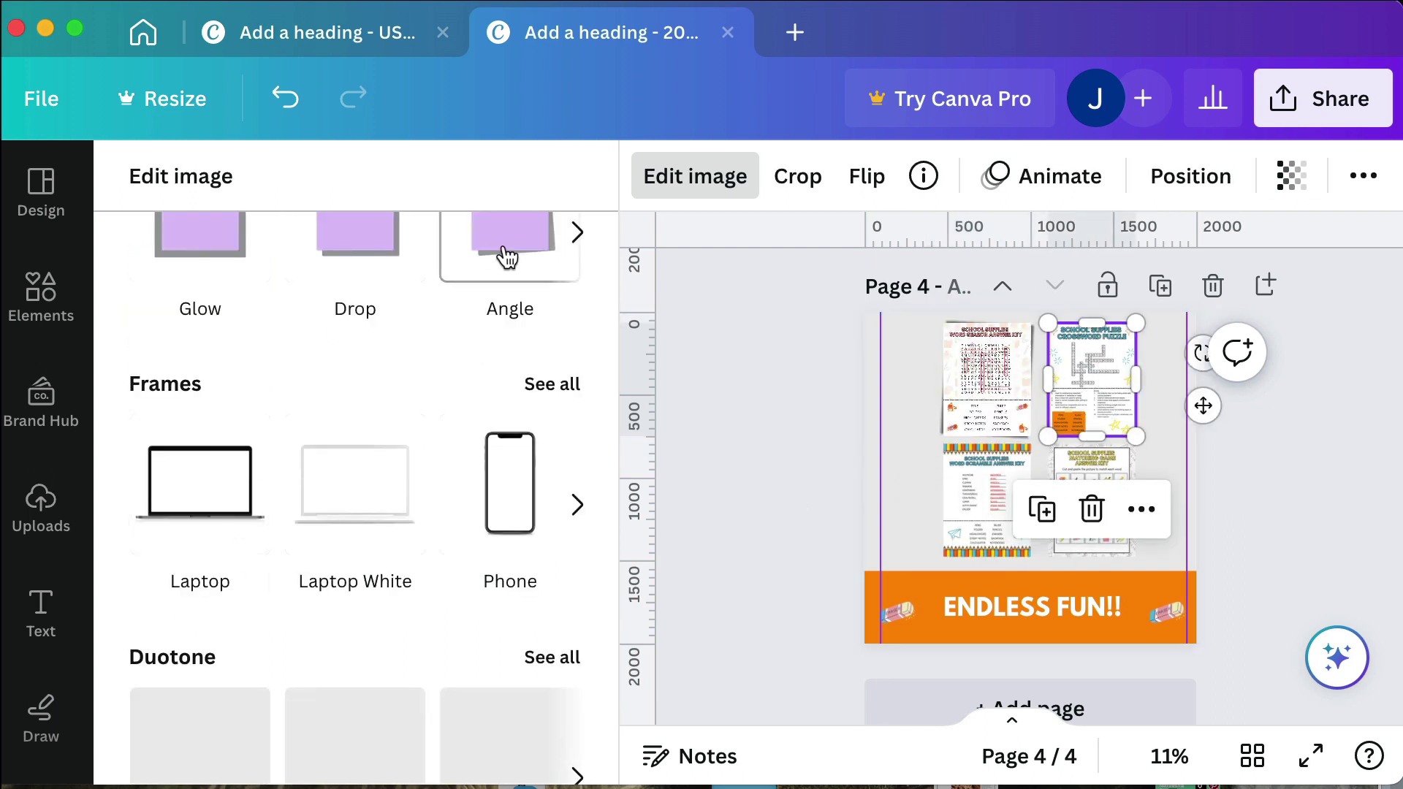
pyautogui.click(511, 235)
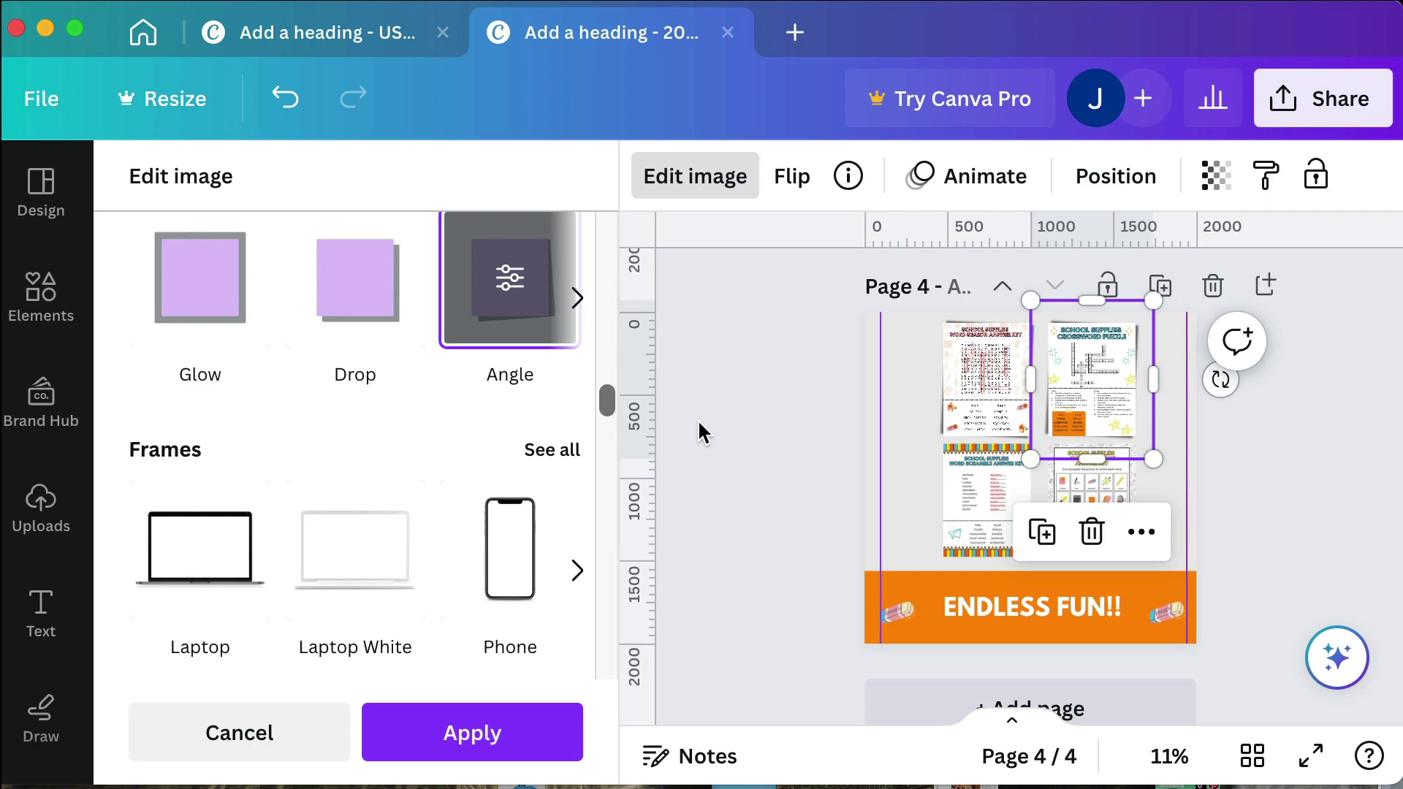
pyautogui.click(990, 493)
pyautogui.click(526, 307)
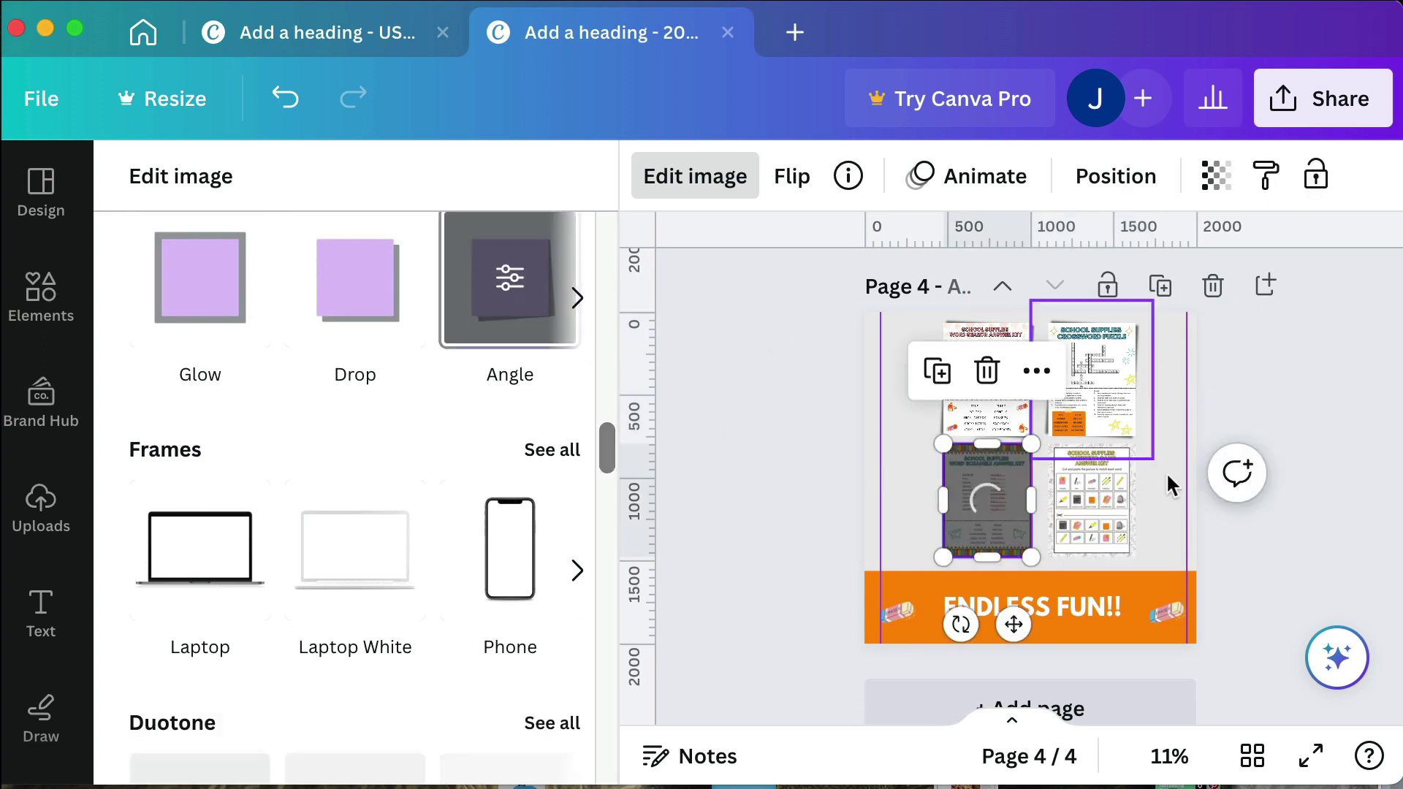
pyautogui.click(1089, 467)
pyautogui.click(544, 293)
# Step: Replace the ENDLESS FUN!! caption with 'ANSWER KEY' and start a new line
pyautogui.click(984, 605)
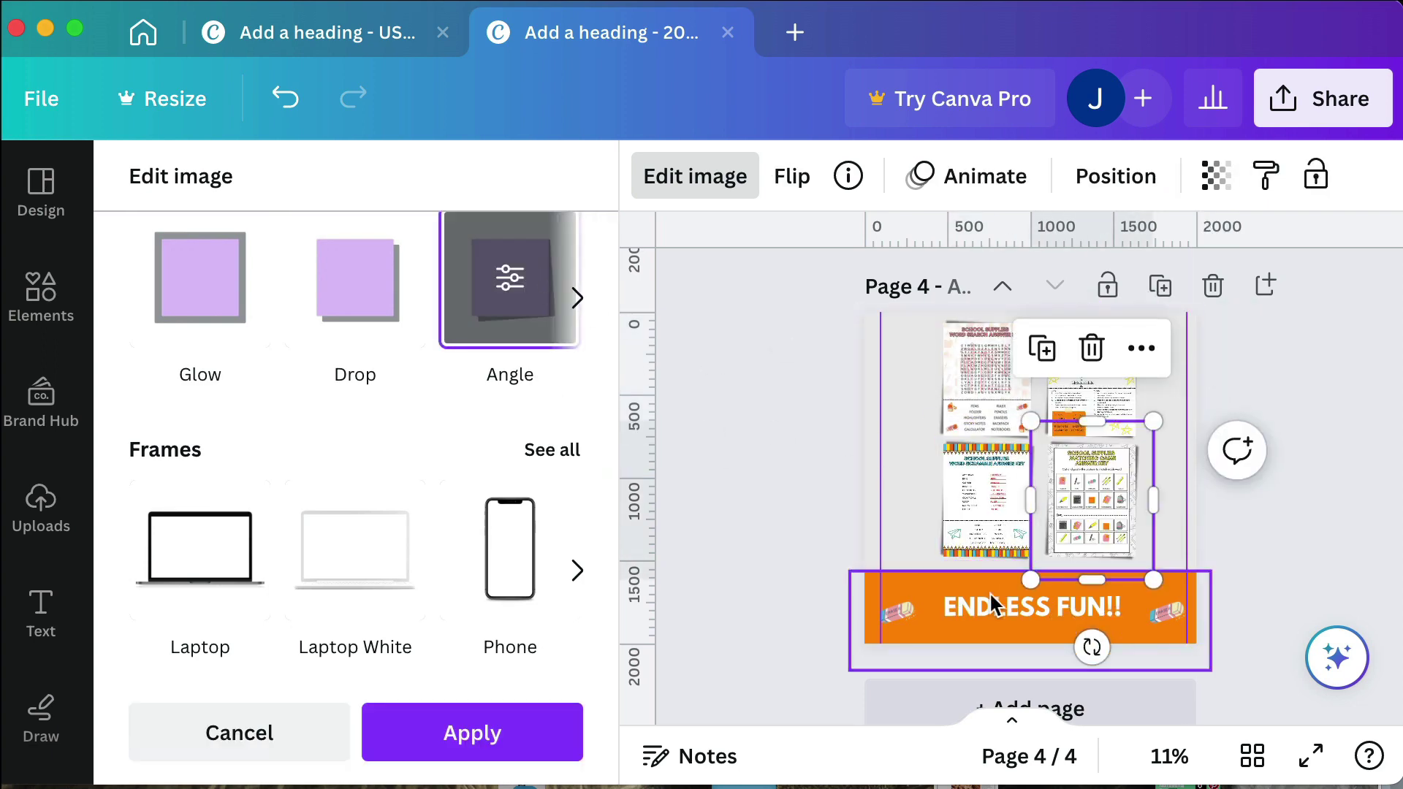
pyautogui.click(984, 596)
pyautogui.press('BackSpace')
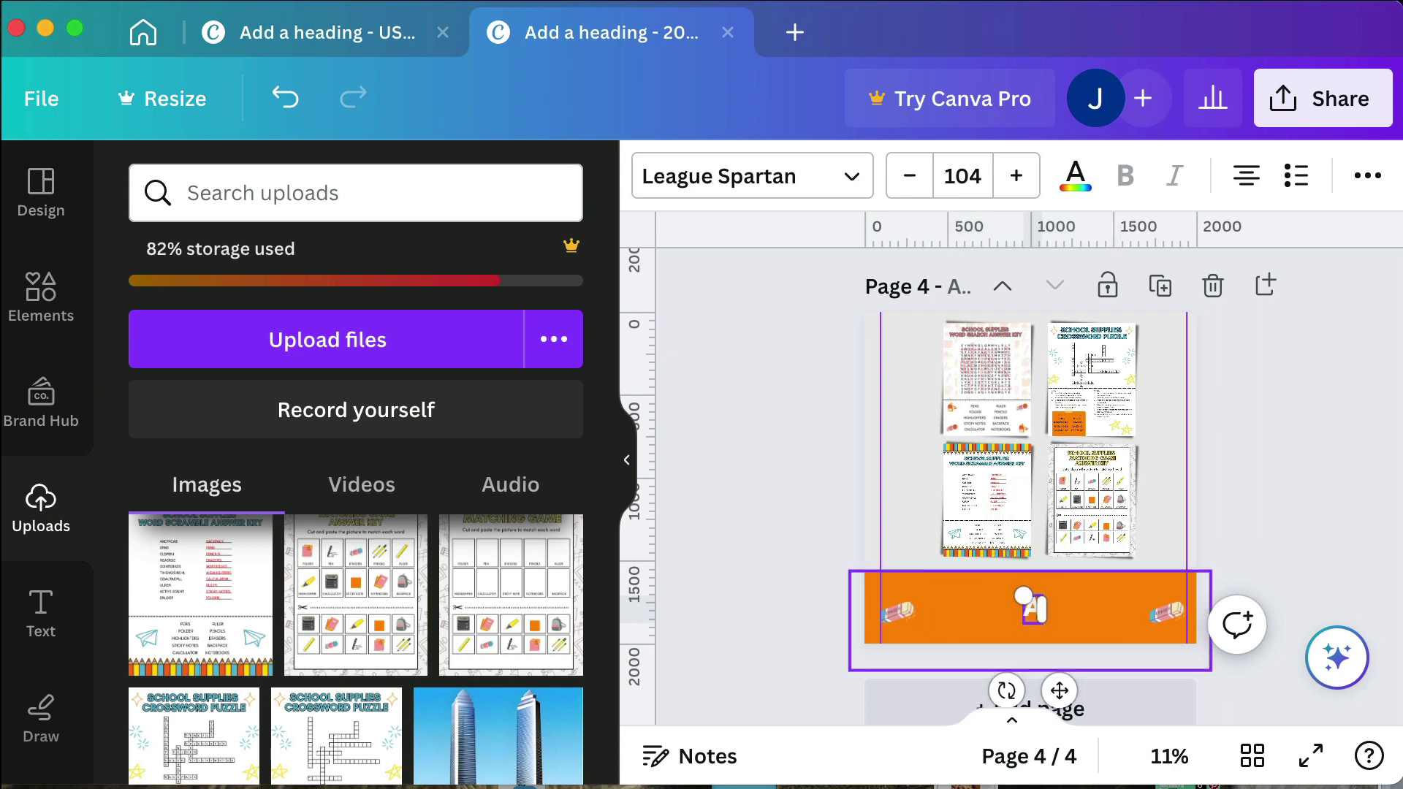
pyautogui.write('ANSWER')
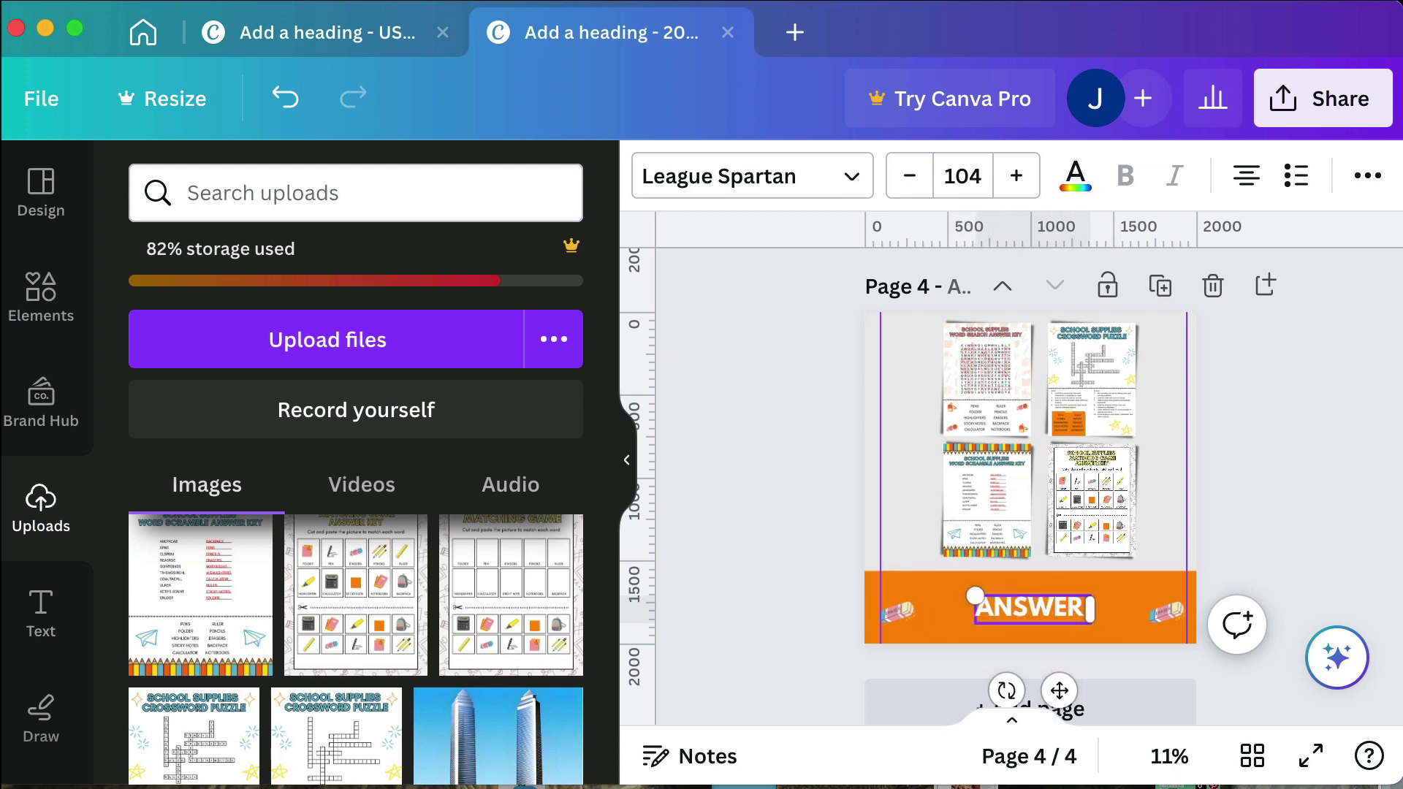
pyautogui.write(' KEY')
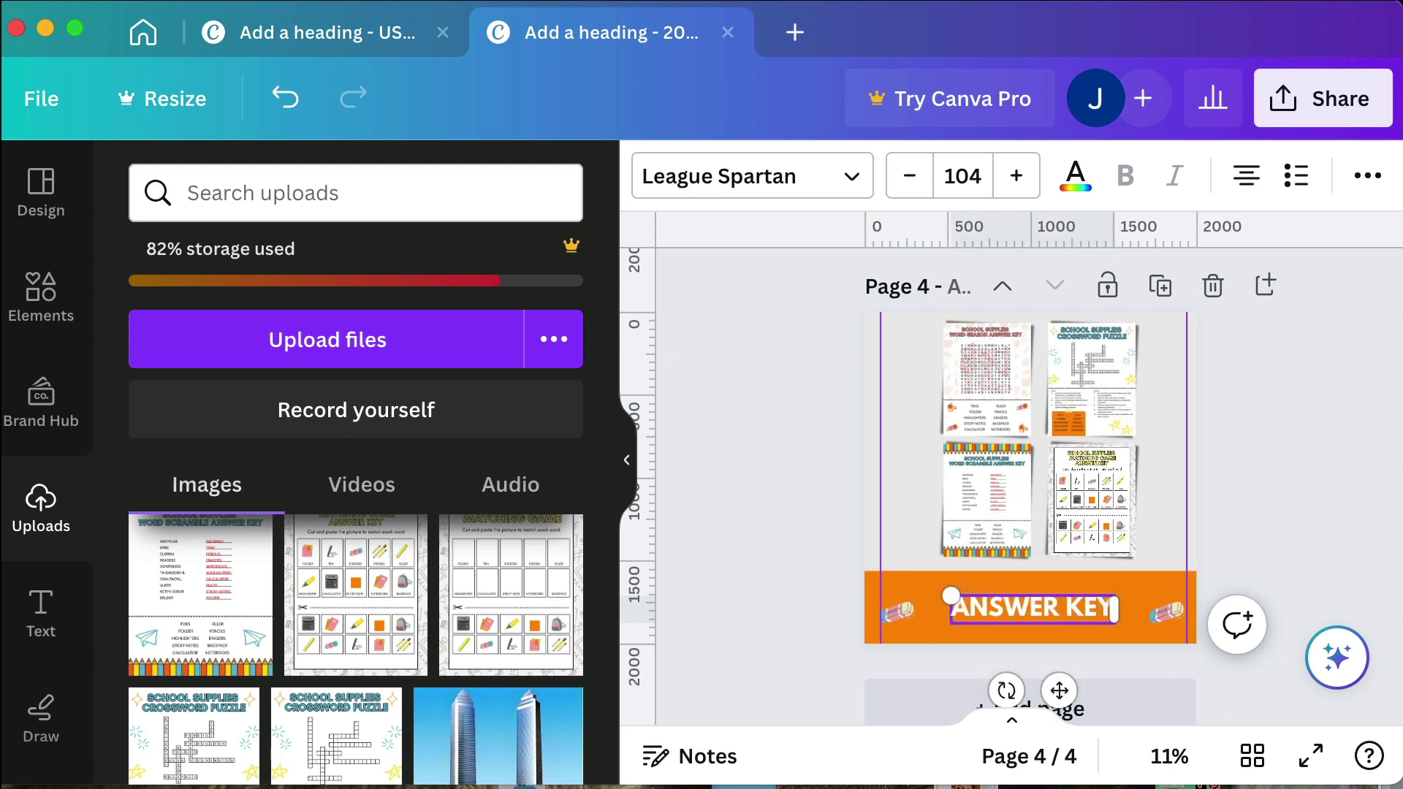
pyautogui.press('Return')
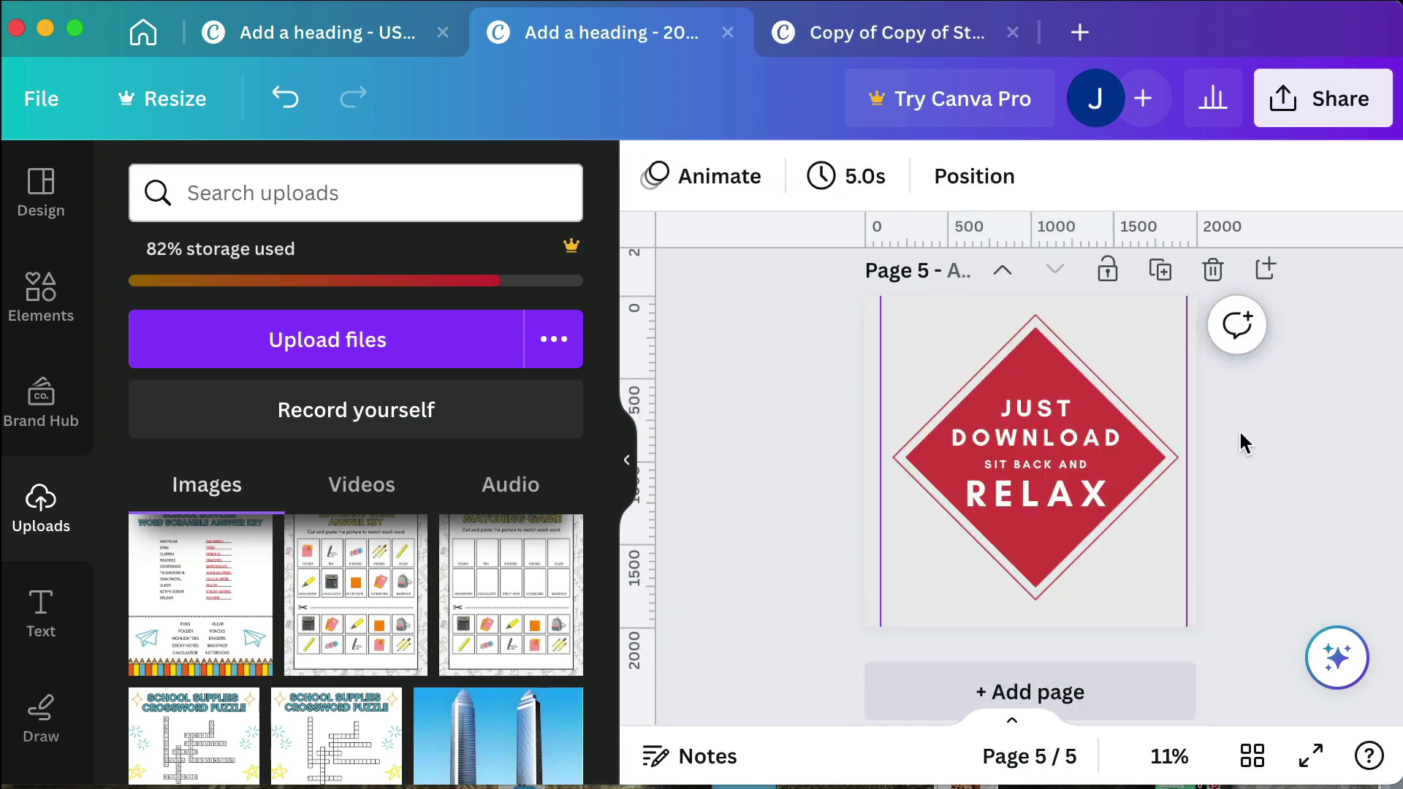
# Step: Recolour the page 5 diamond graphic orange and return to the Uploads panel
pyautogui.scroll(3, 922, 564)
pyautogui.scroll(-1, 942, 566)
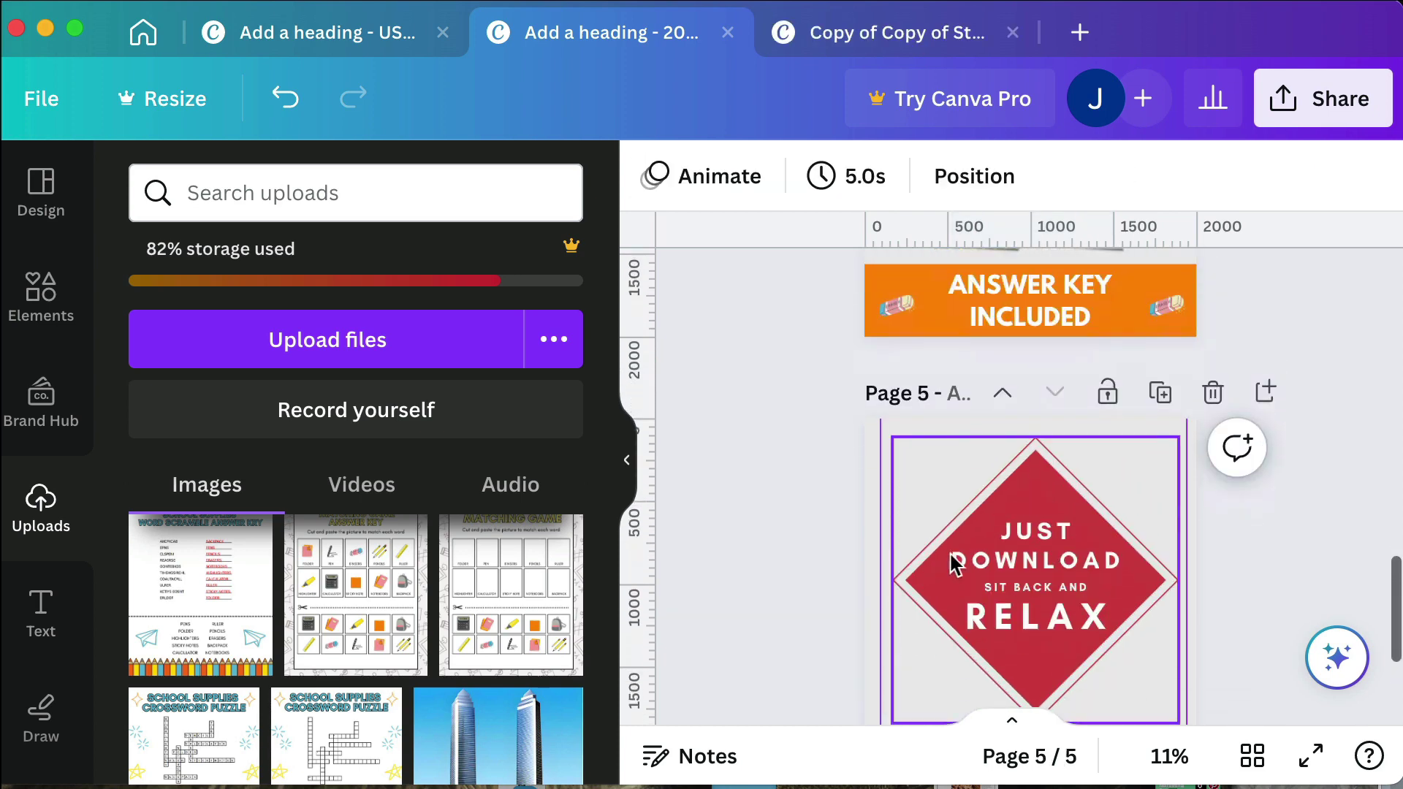
pyautogui.click(1027, 494)
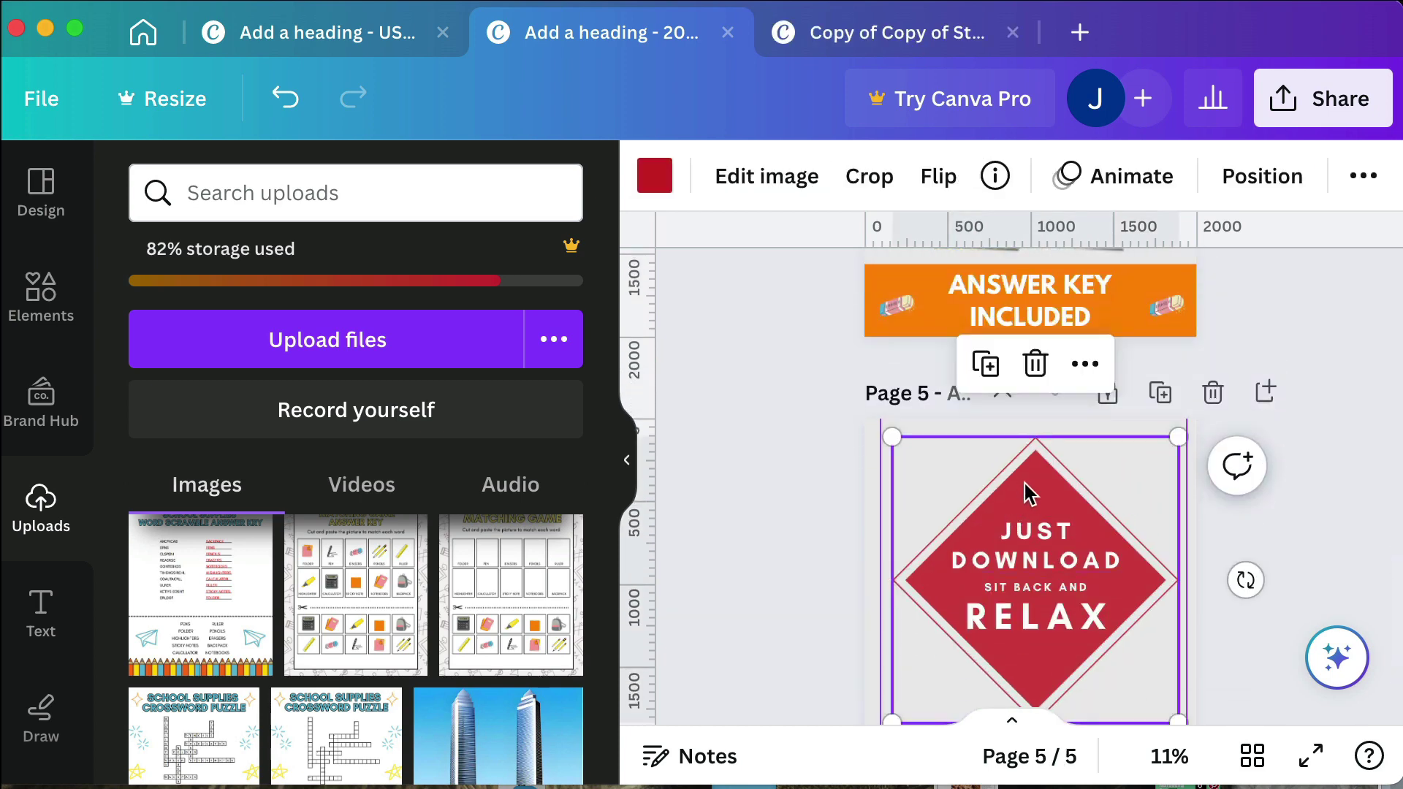
pyautogui.click(665, 181)
pyautogui.click(329, 436)
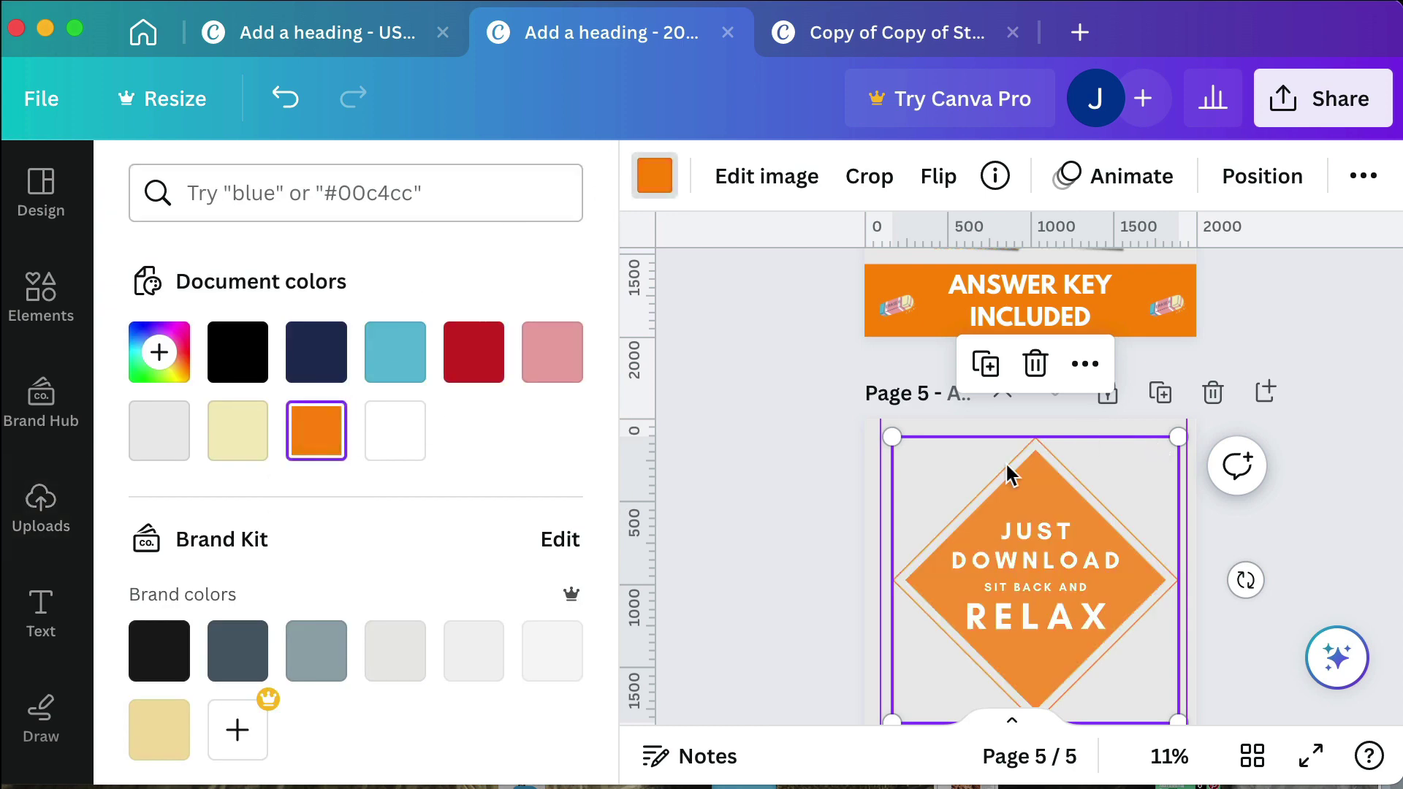
pyautogui.click(1380, 526)
pyautogui.click(816, 506)
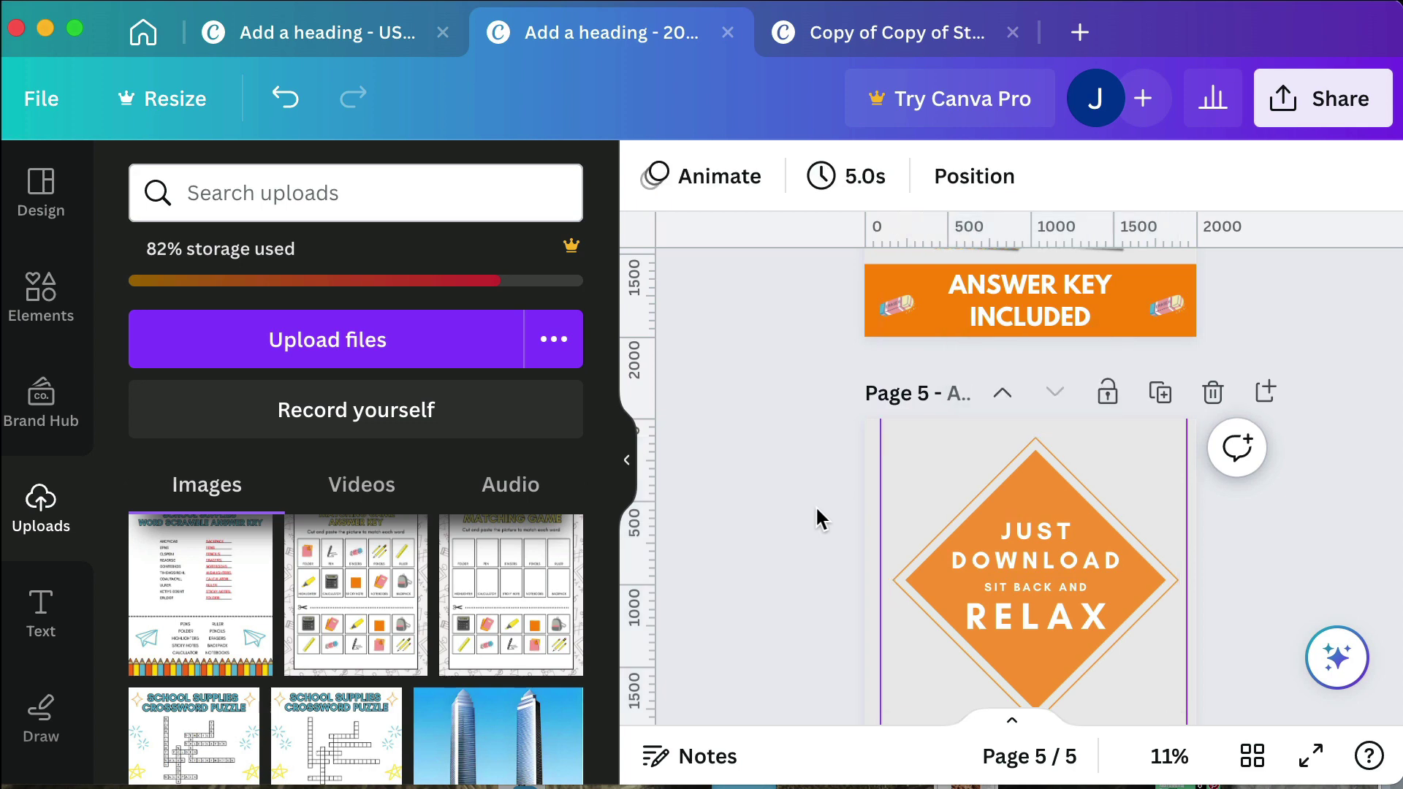
# Step: Remove the guides at 1939 and 90 from page 5 and make the tea video its background
pyautogui.scroll(-2, 815, 506)
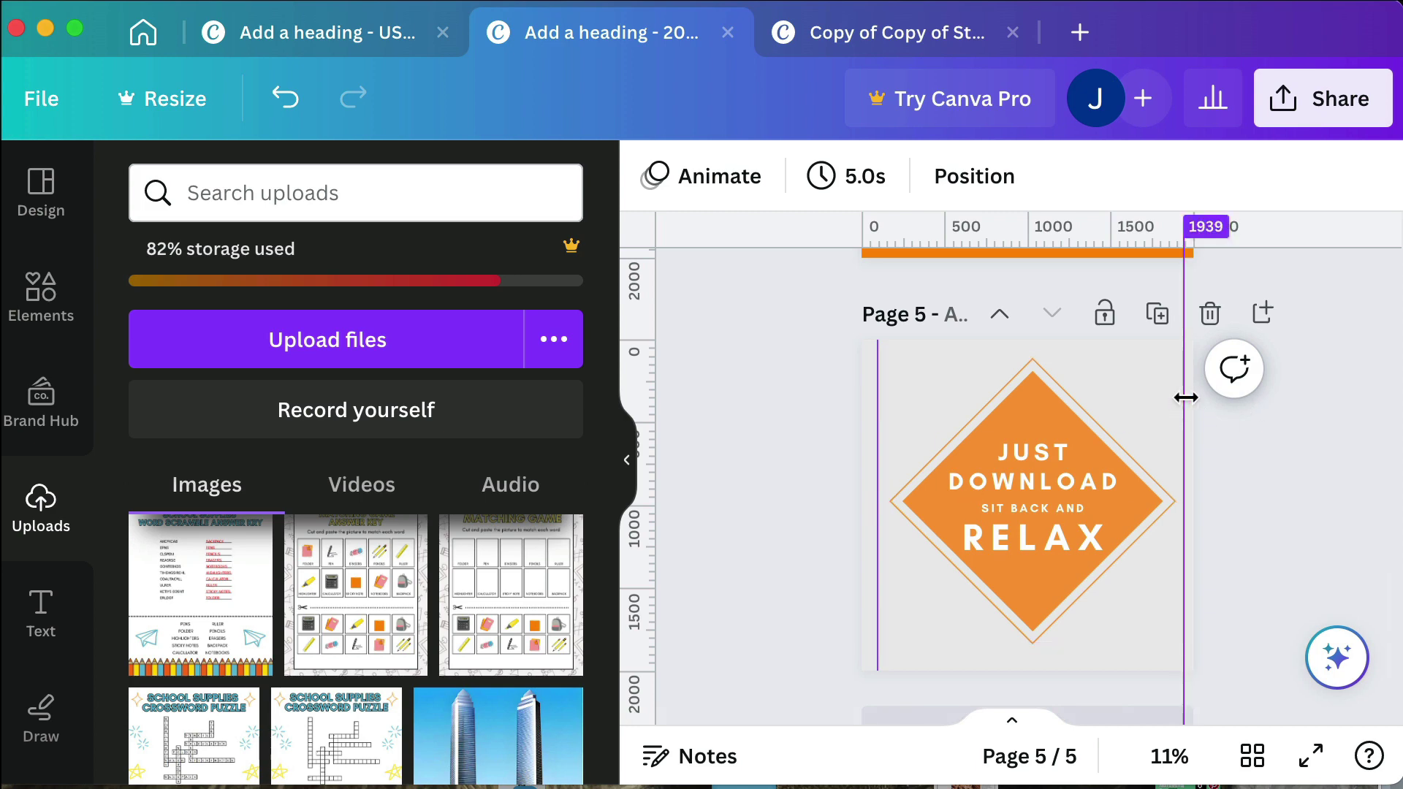
pyautogui.moveTo(1185, 396); pyautogui.dragTo(1273, 393)
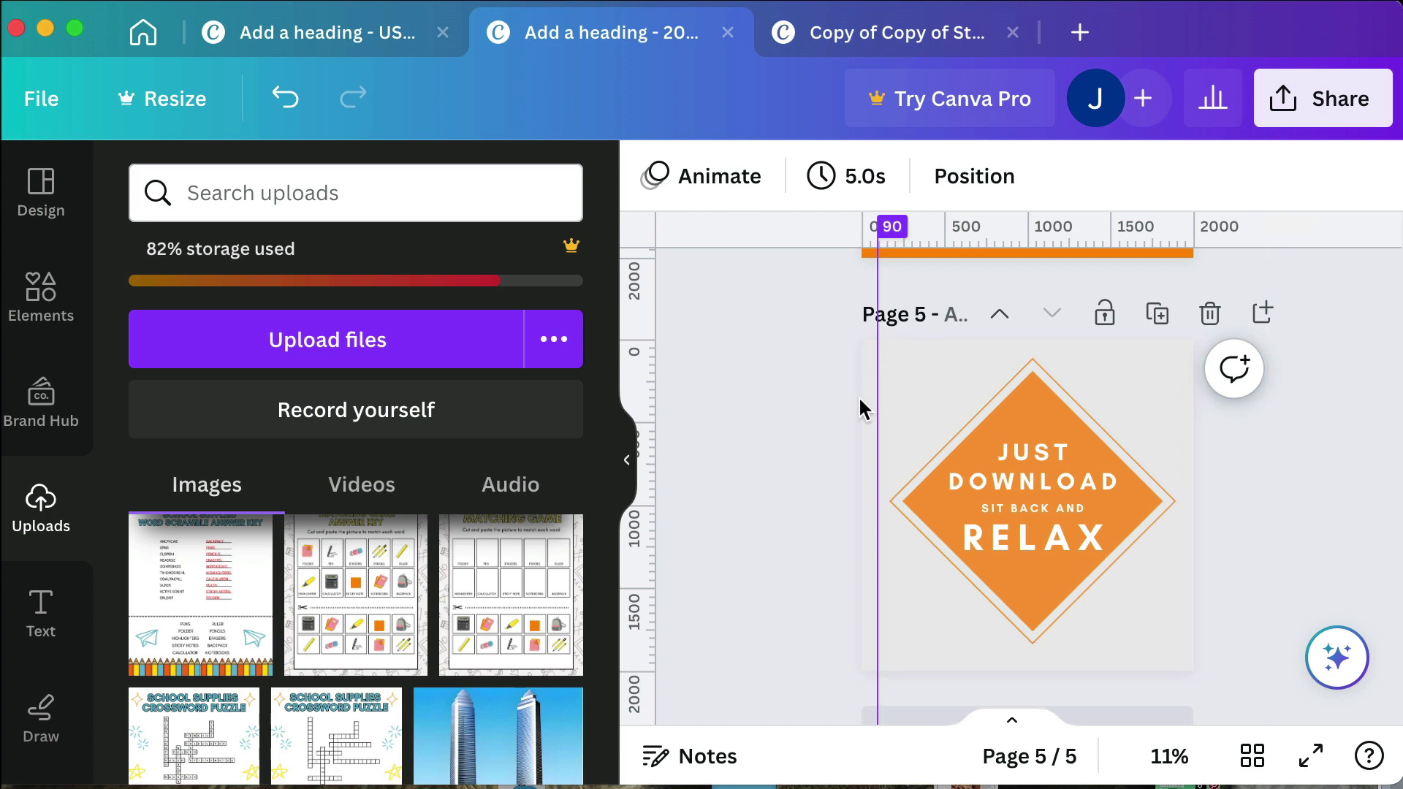
pyautogui.moveTo(859, 399); pyautogui.dragTo(735, 394)
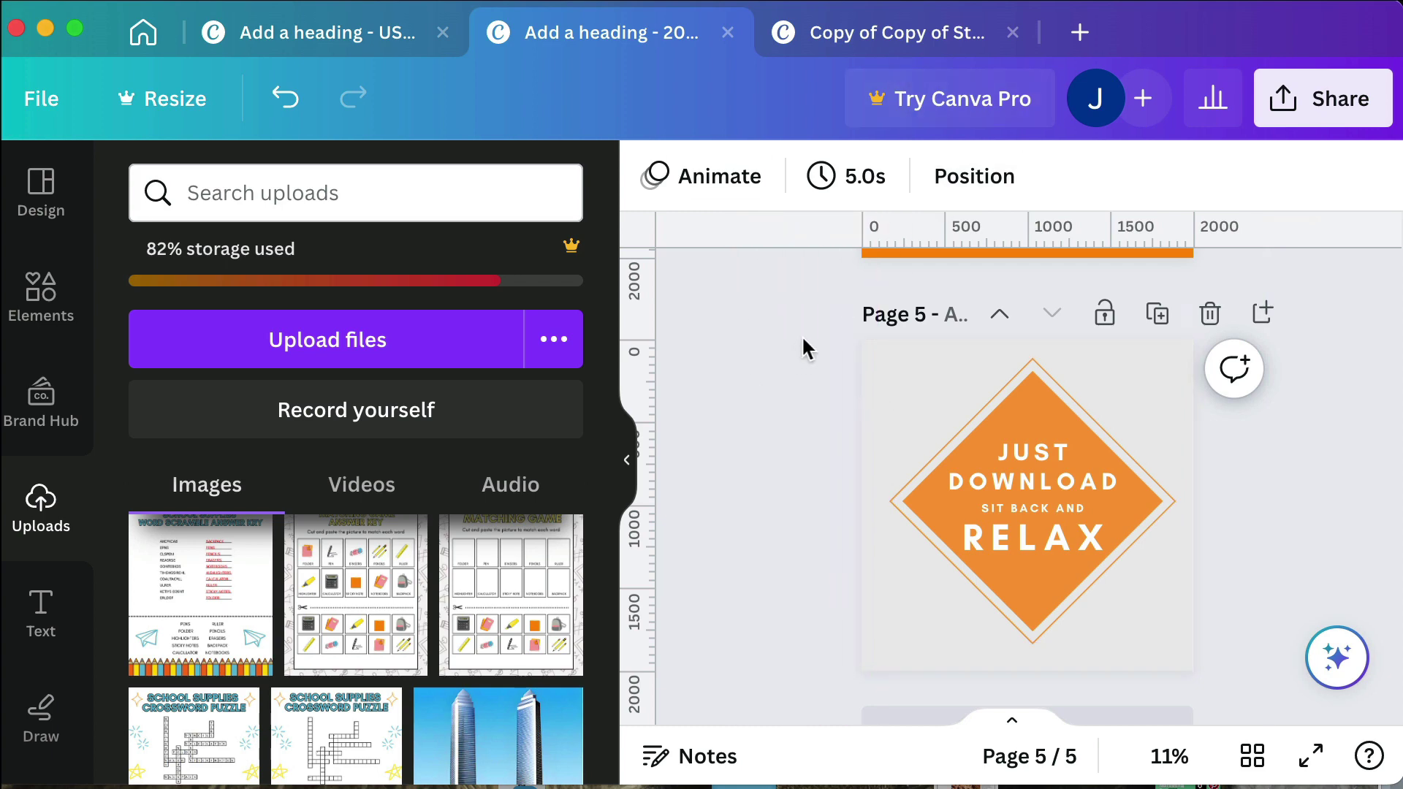
pyautogui.click(877, 353)
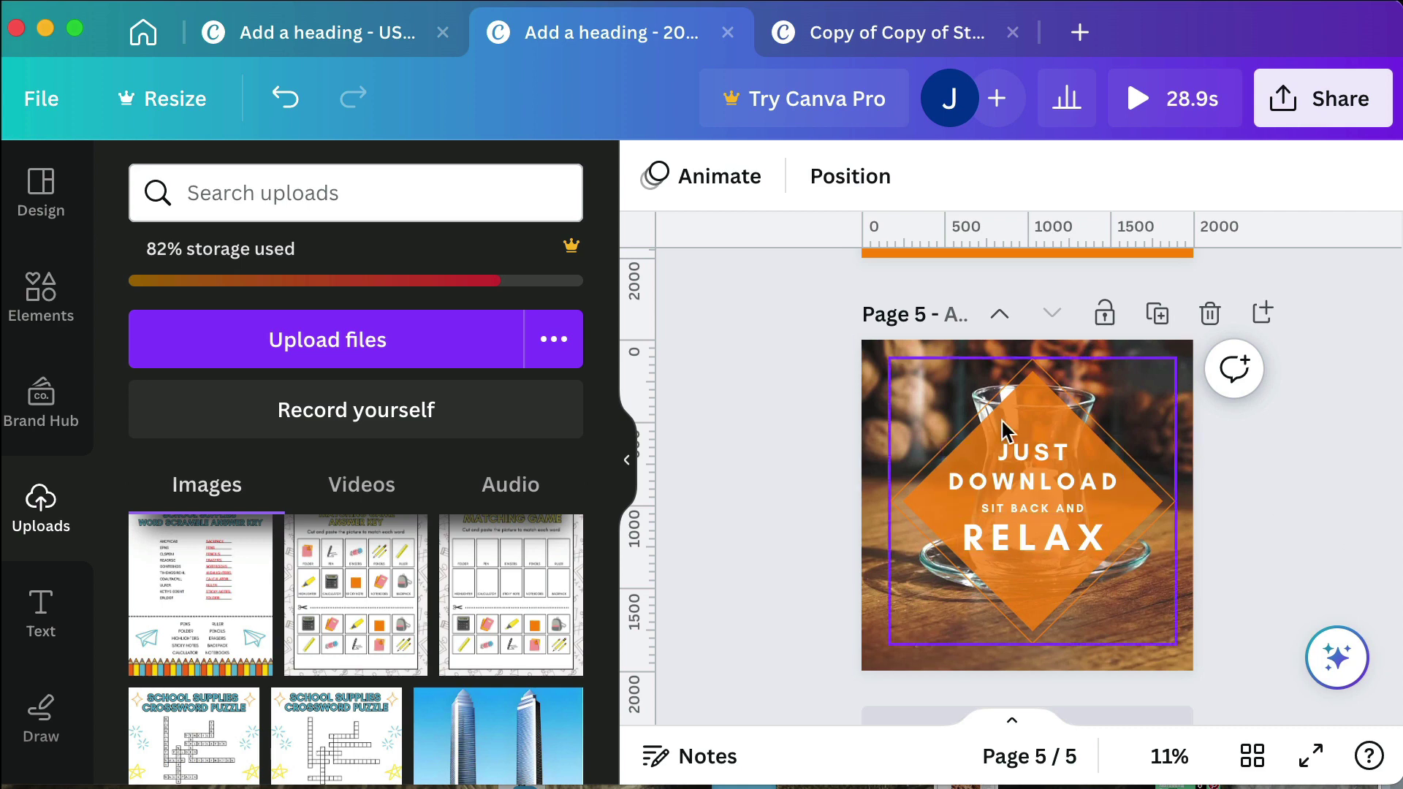
# Step: Shift the eraser graphic on page 1's orange banner slightly to the left
pyautogui.scroll(15, 1098, 327)
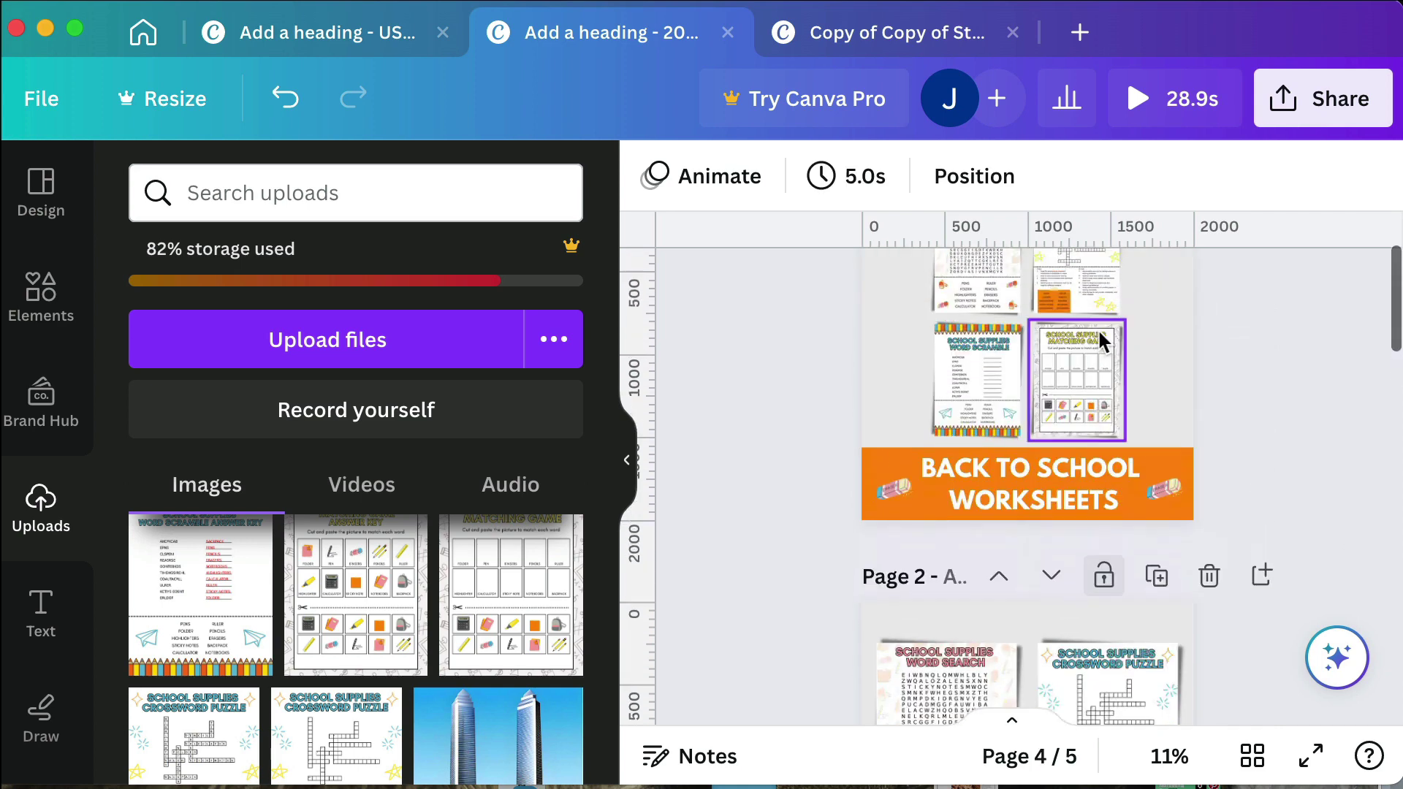
pyautogui.scroll(-2, 1104, 545)
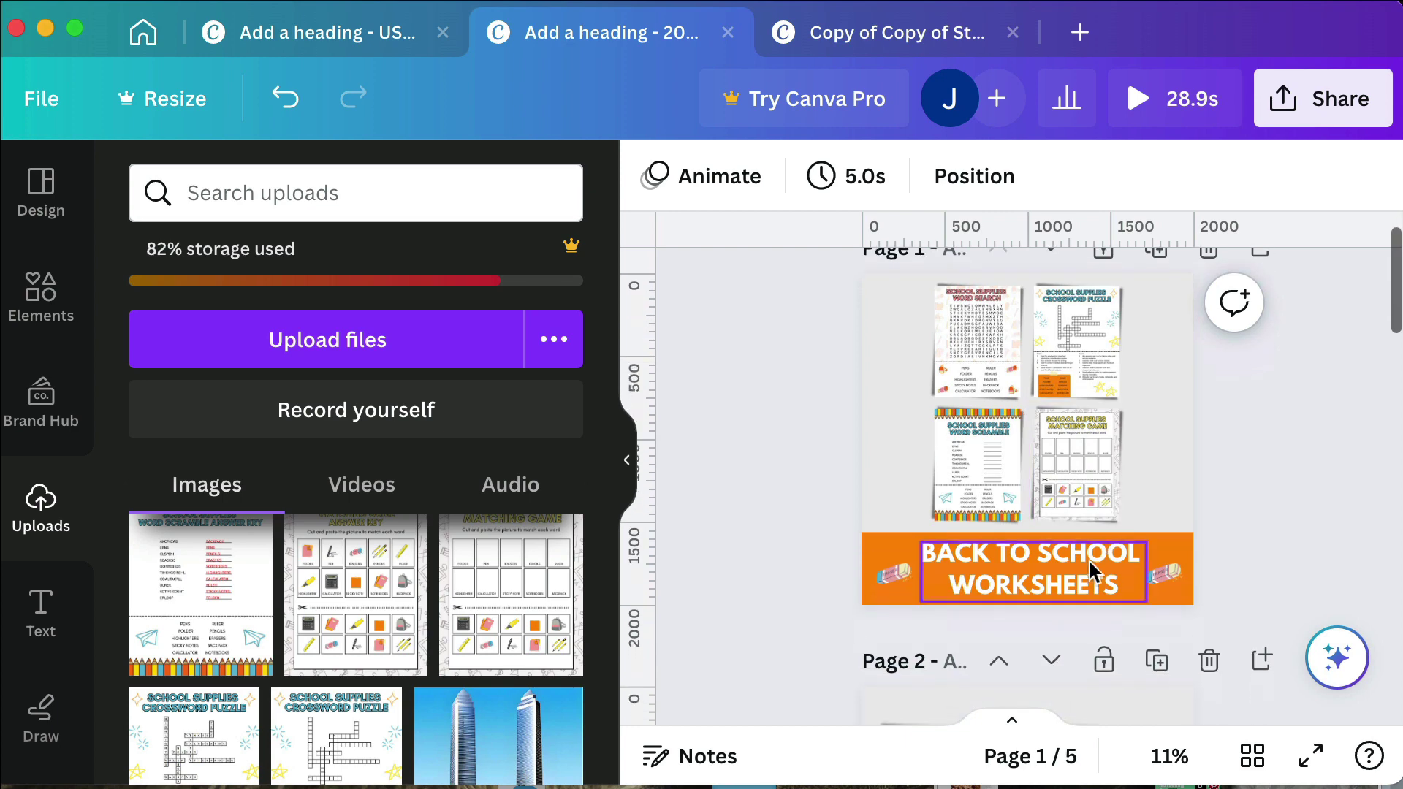
pyautogui.click(1164, 574)
pyautogui.moveTo(1165, 574); pyautogui.dragTo(1129, 588)
pyautogui.click(893, 576)
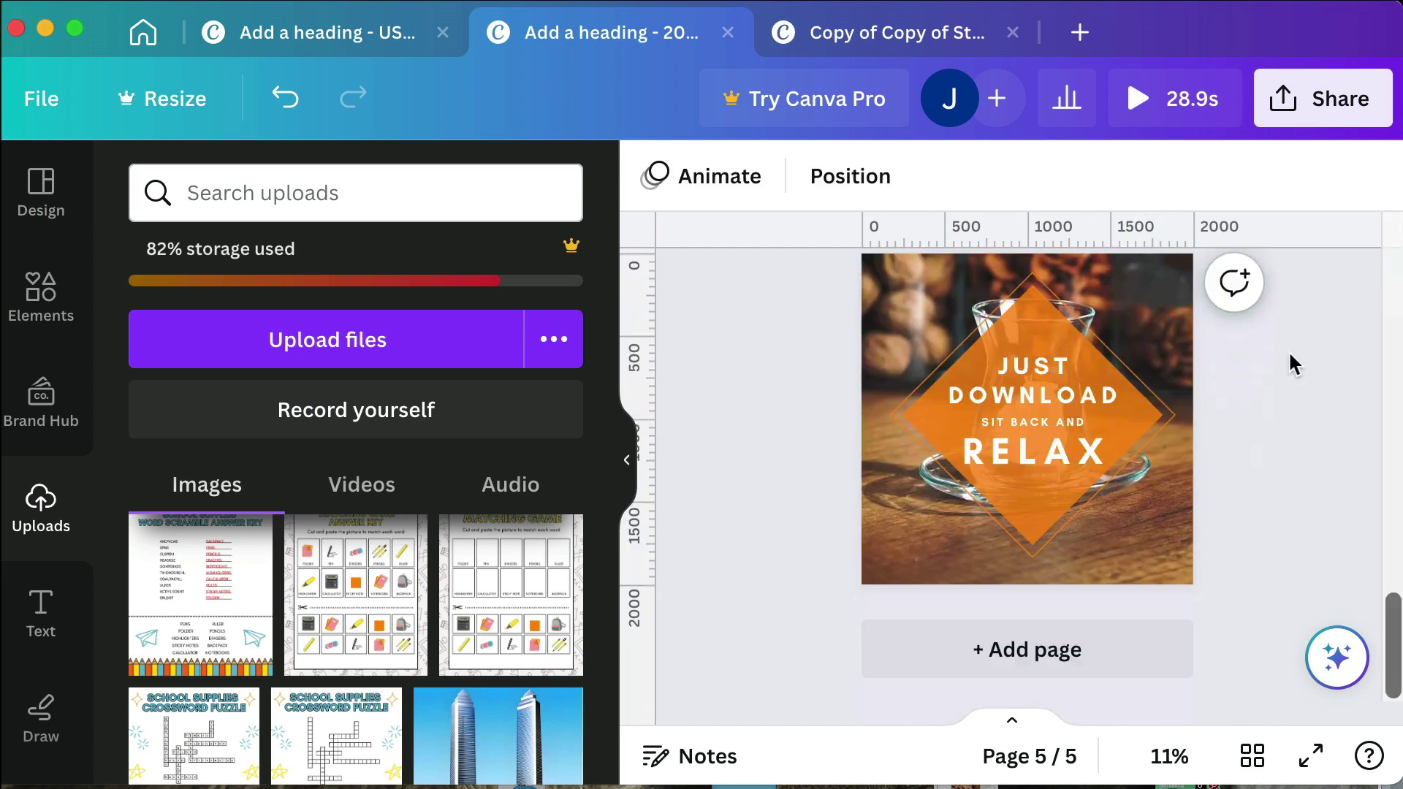
pyautogui.scroll(10, 1288, 349)
pyautogui.scroll(5, 1288, 349)
pyautogui.scroll(-8, 1287, 350)
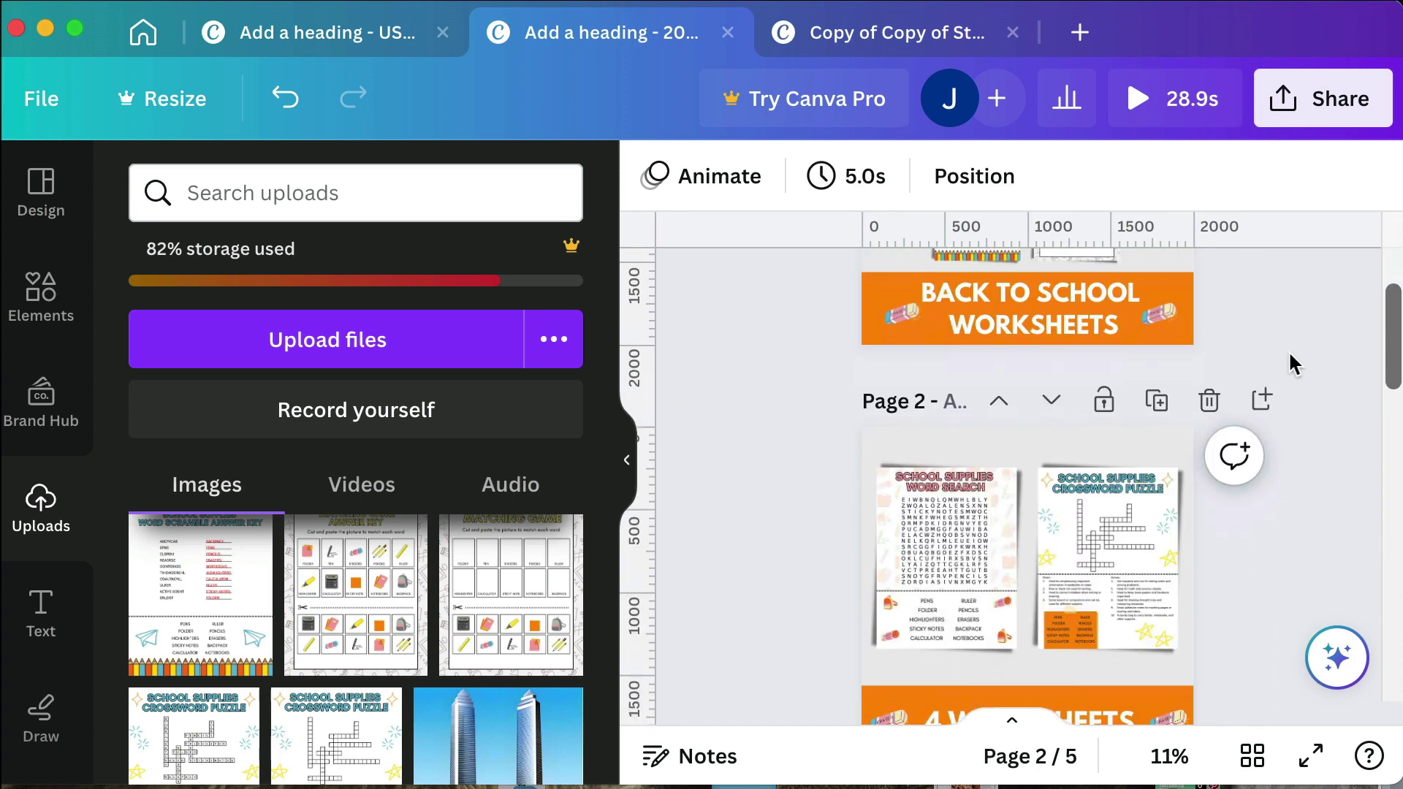
pyautogui.scroll(-8, 1287, 350)
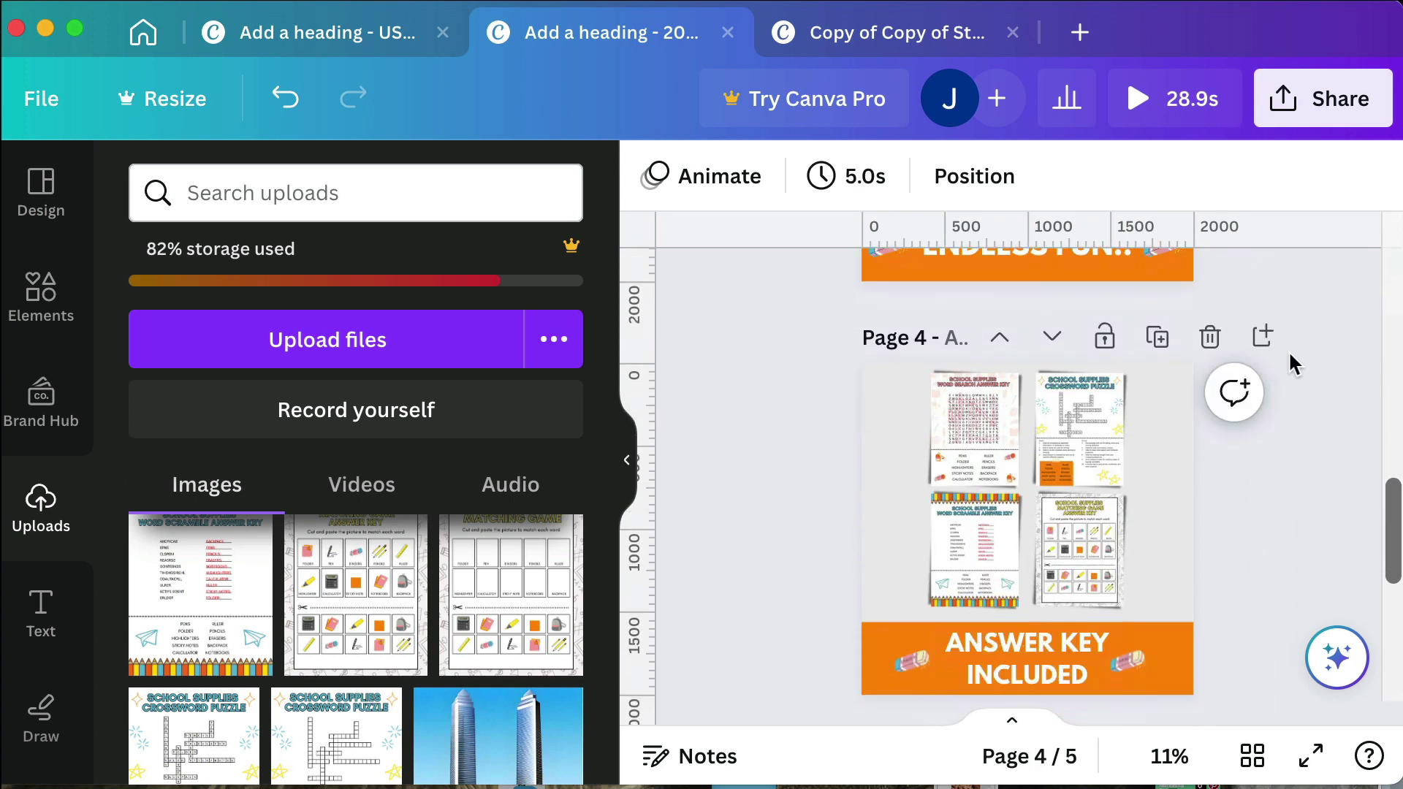
# Step: Download all pages as PNG, saving 'Back To School Worksheets' zip to the Desktop
pyautogui.click(1337, 103)
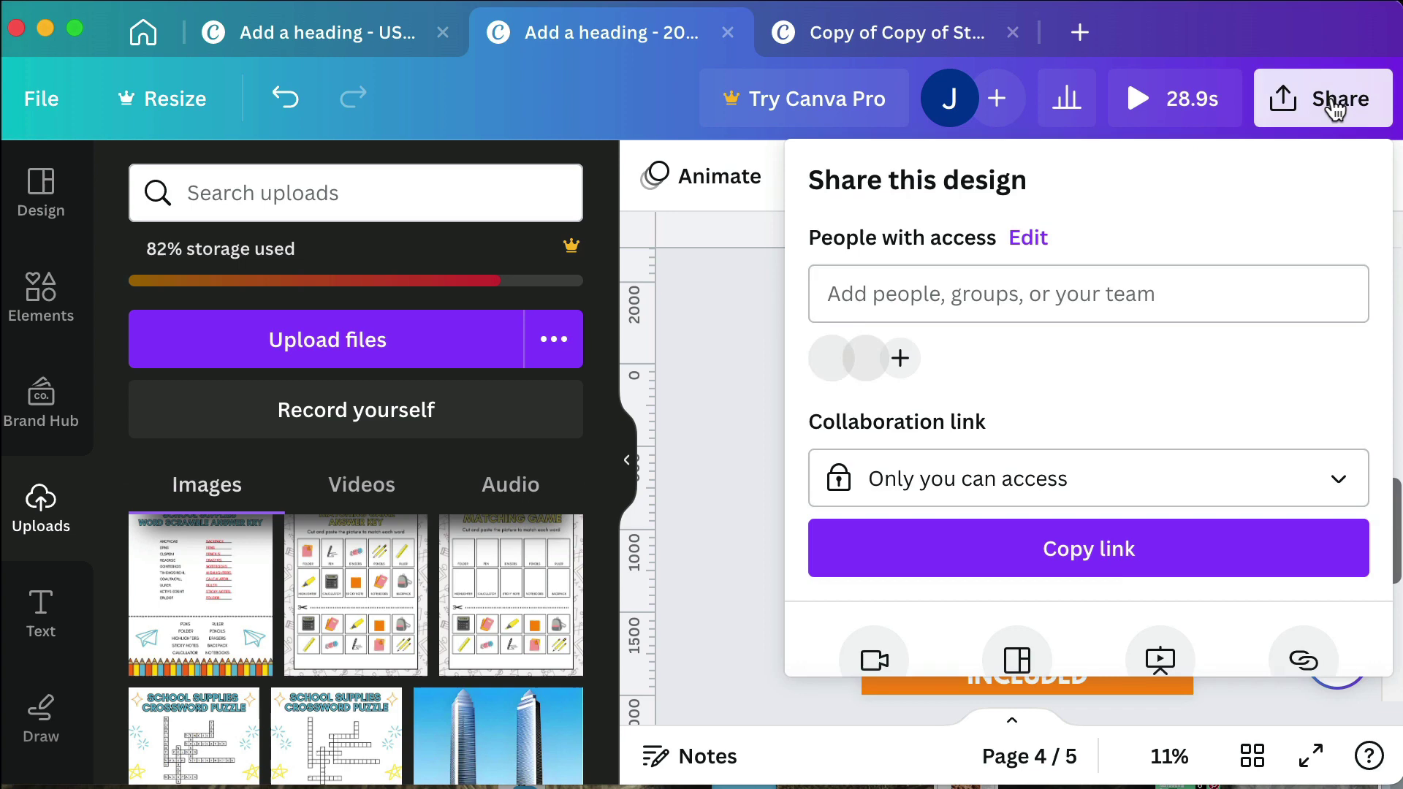
pyautogui.scroll(-5, 983, 563)
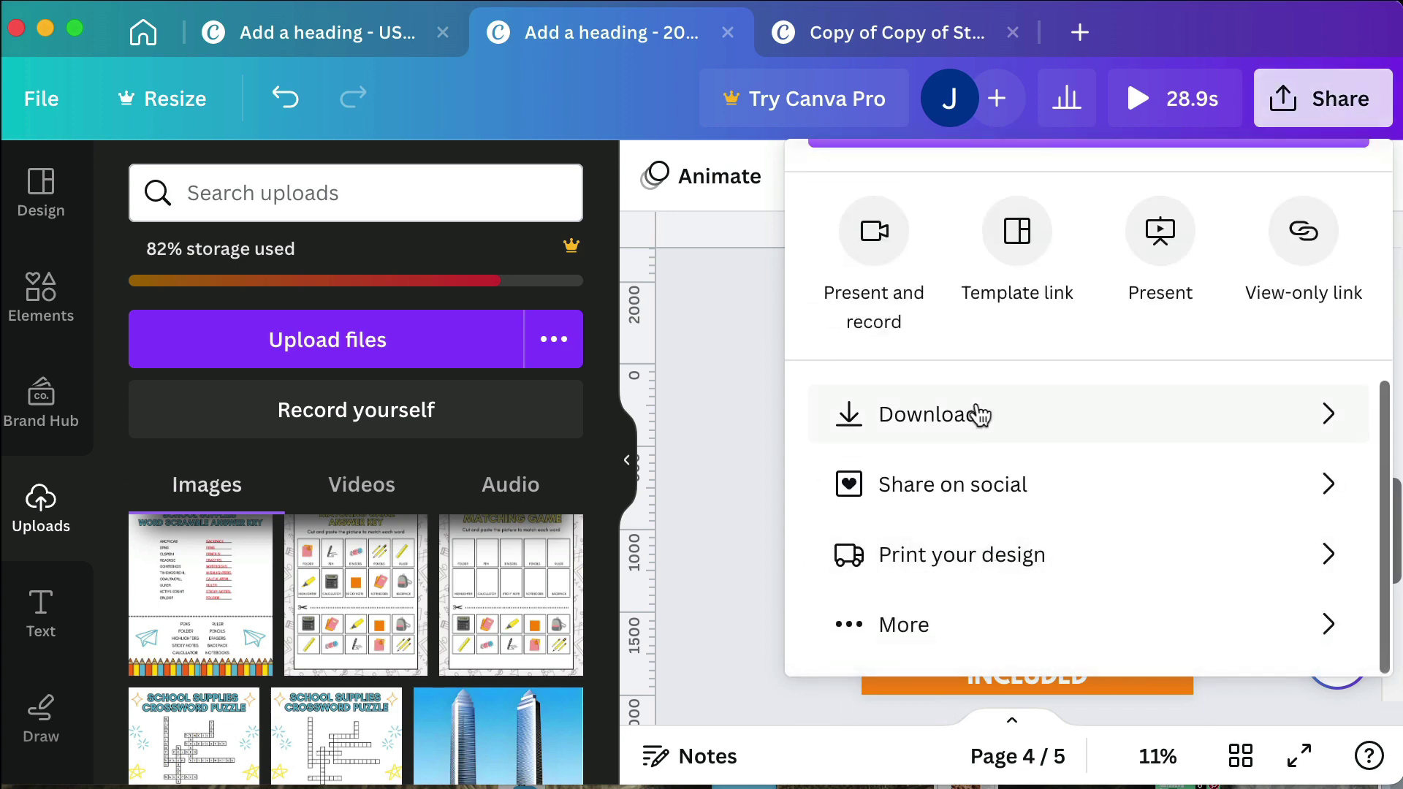
pyautogui.click(980, 410)
pyautogui.click(903, 330)
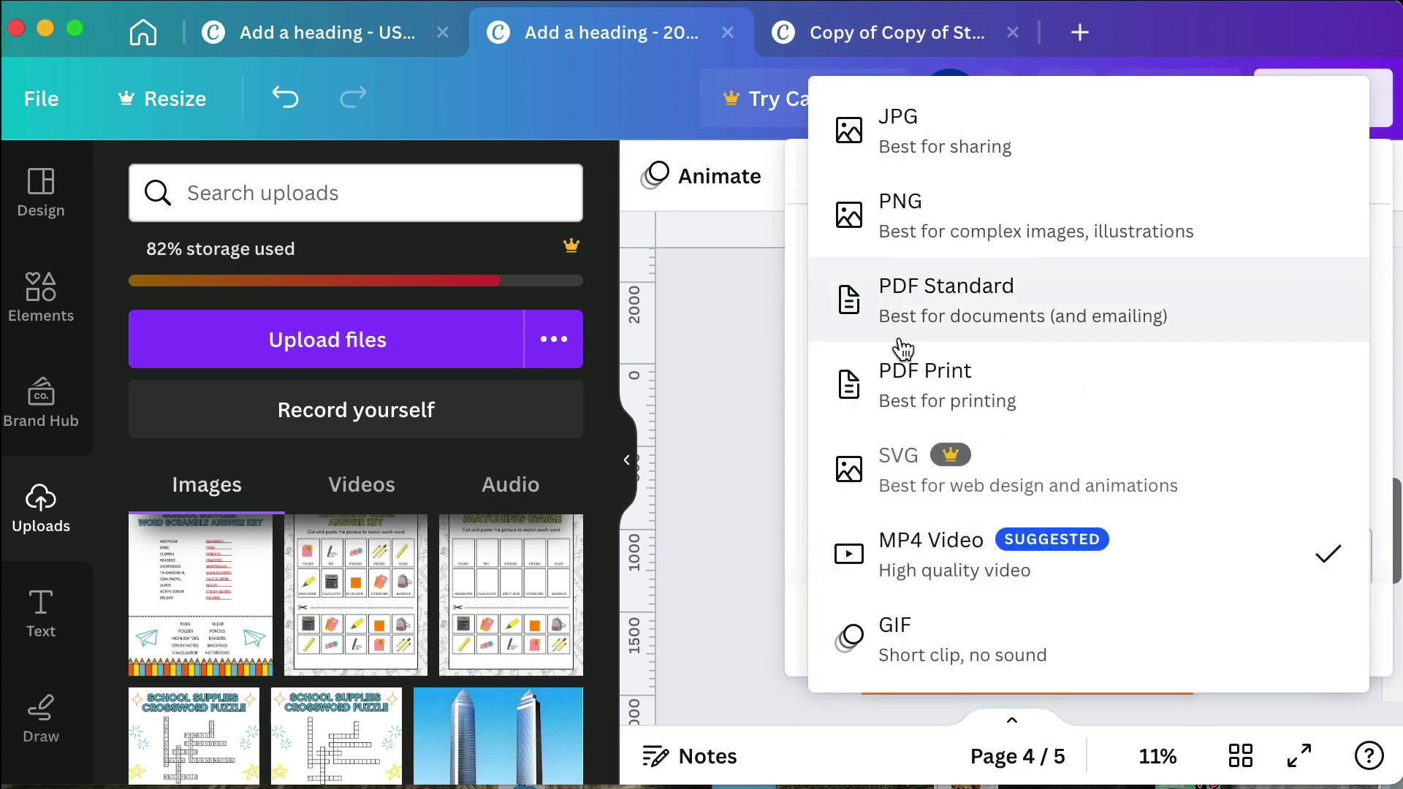
pyautogui.click(1094, 235)
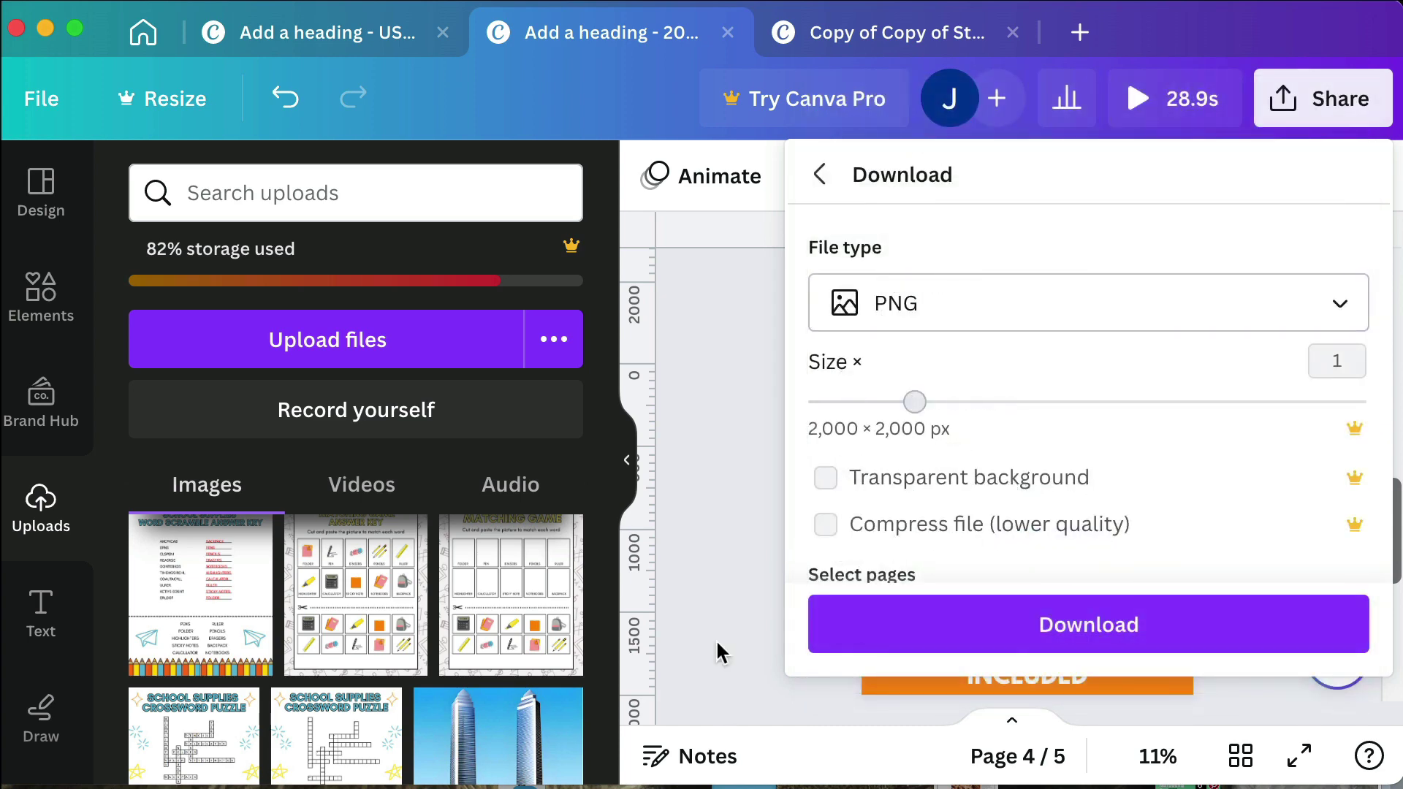
pyautogui.click(1014, 650)
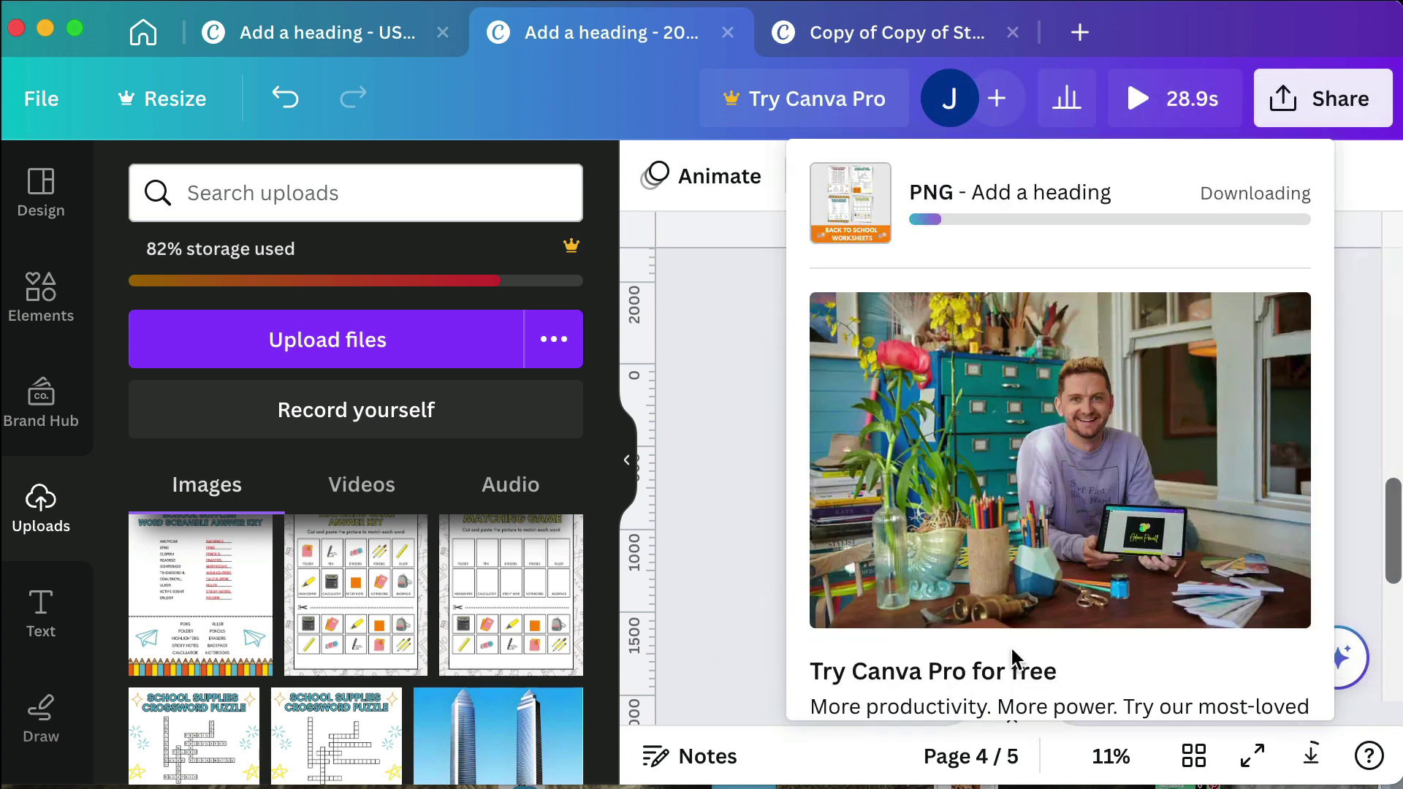
pyautogui.write('Back T')
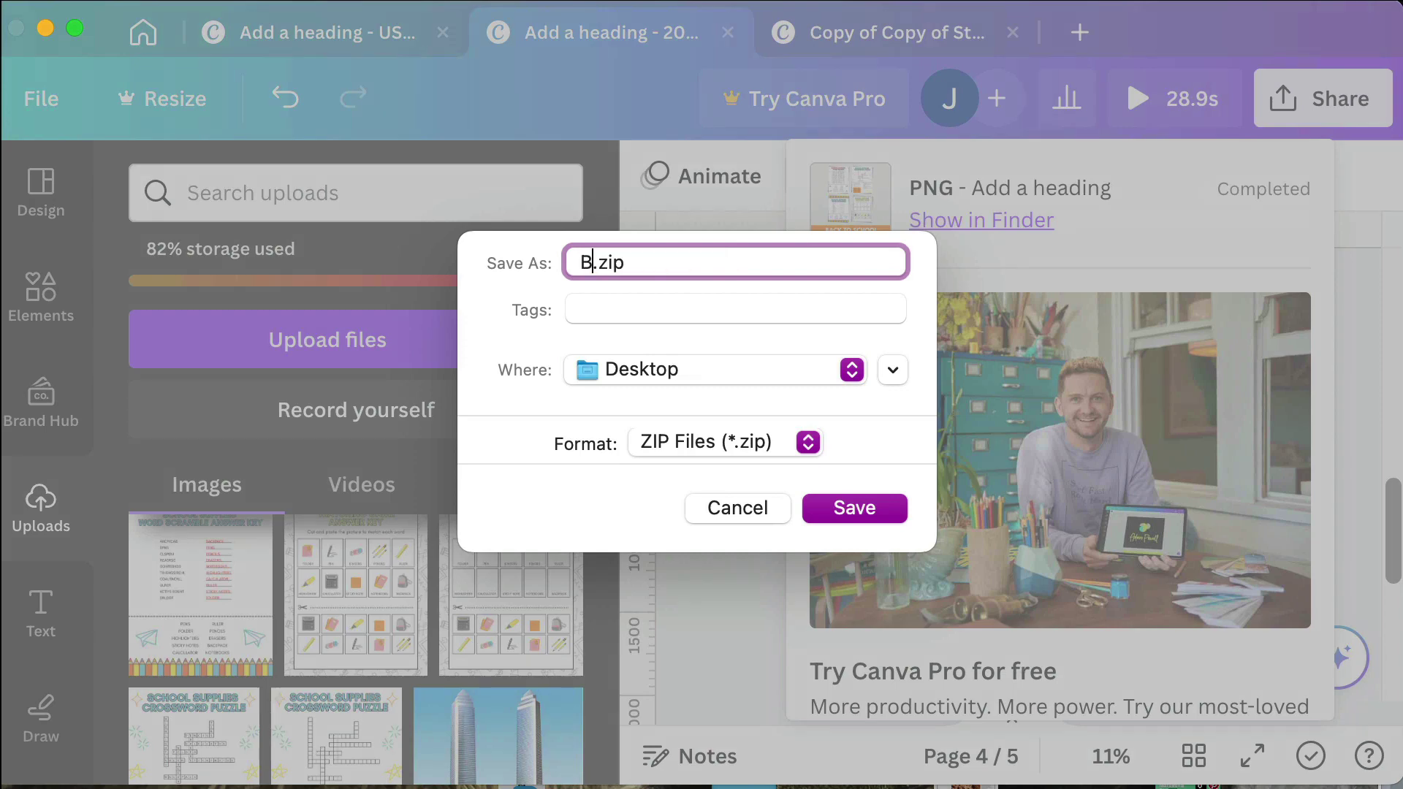
pyautogui.write('o School ')
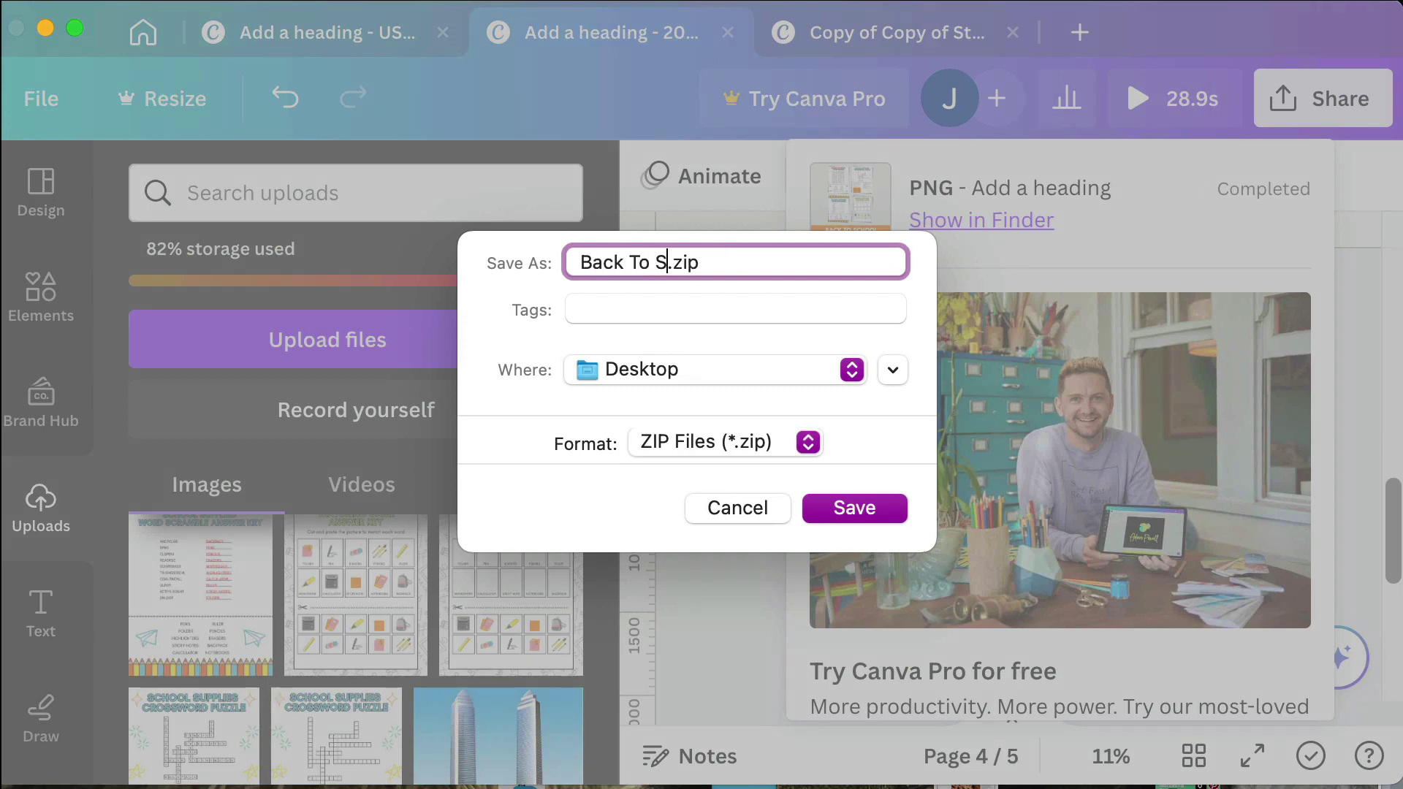
pyautogui.write('Worksheet')
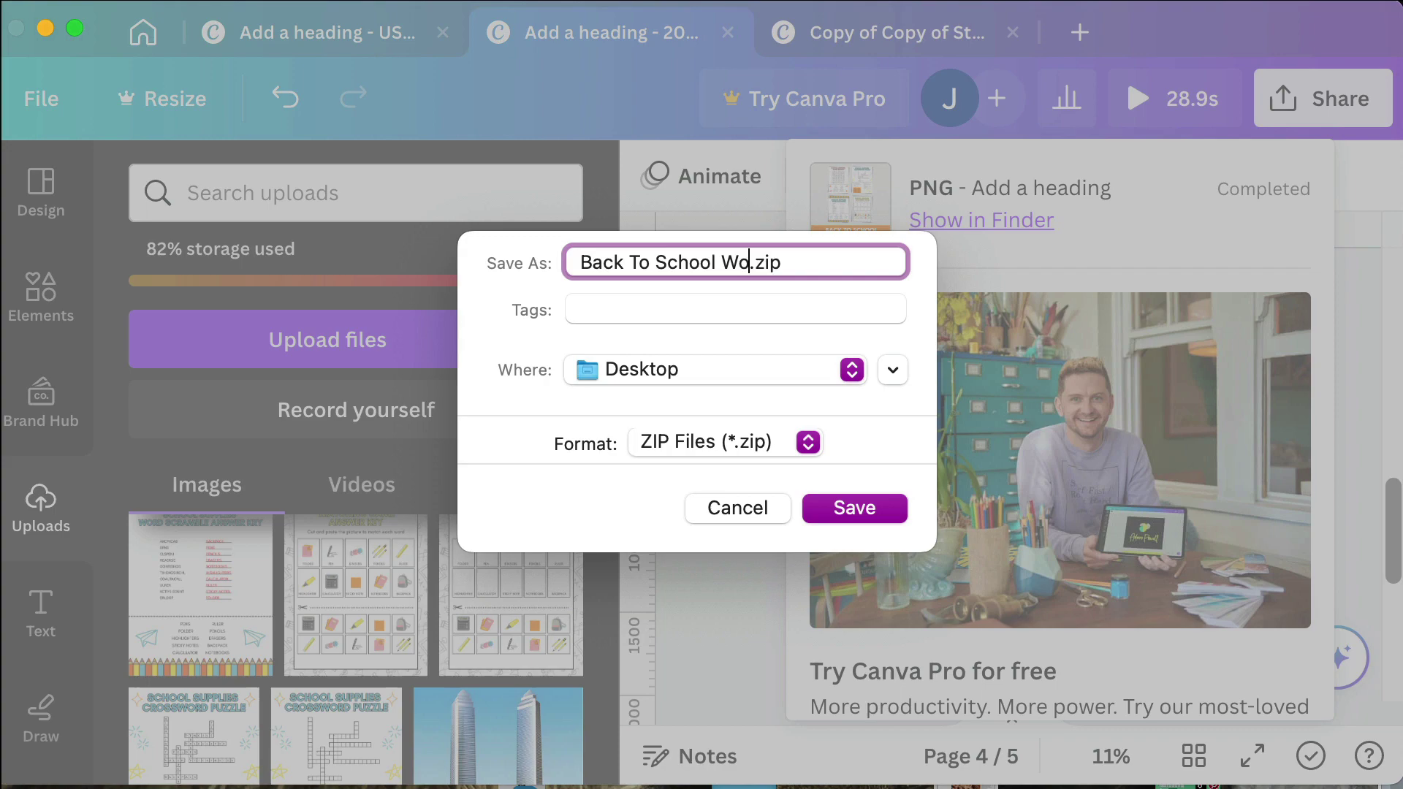
pyautogui.write('s')
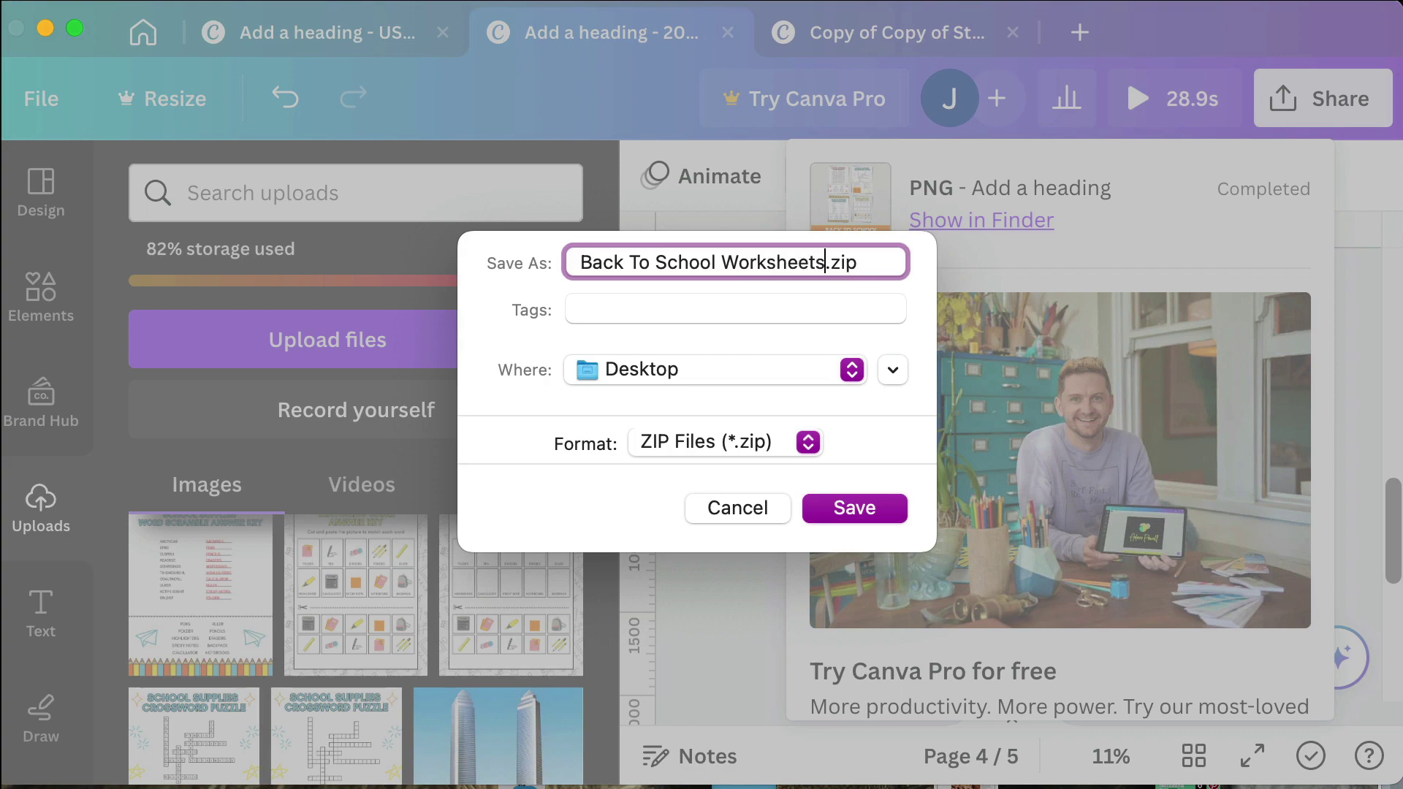
pyautogui.press('Return')
pyautogui.click(717, 537)
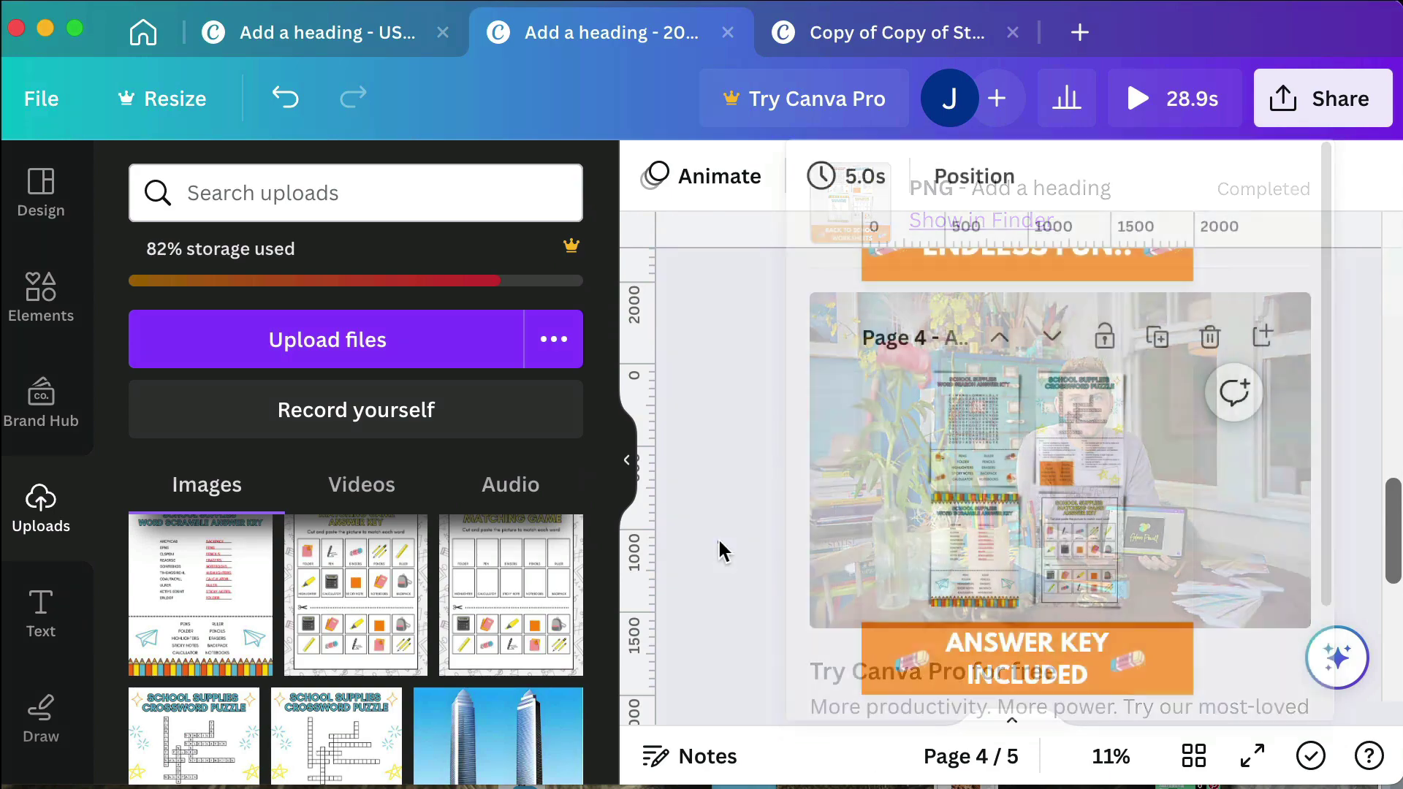
pyautogui.scroll(10, 718, 537)
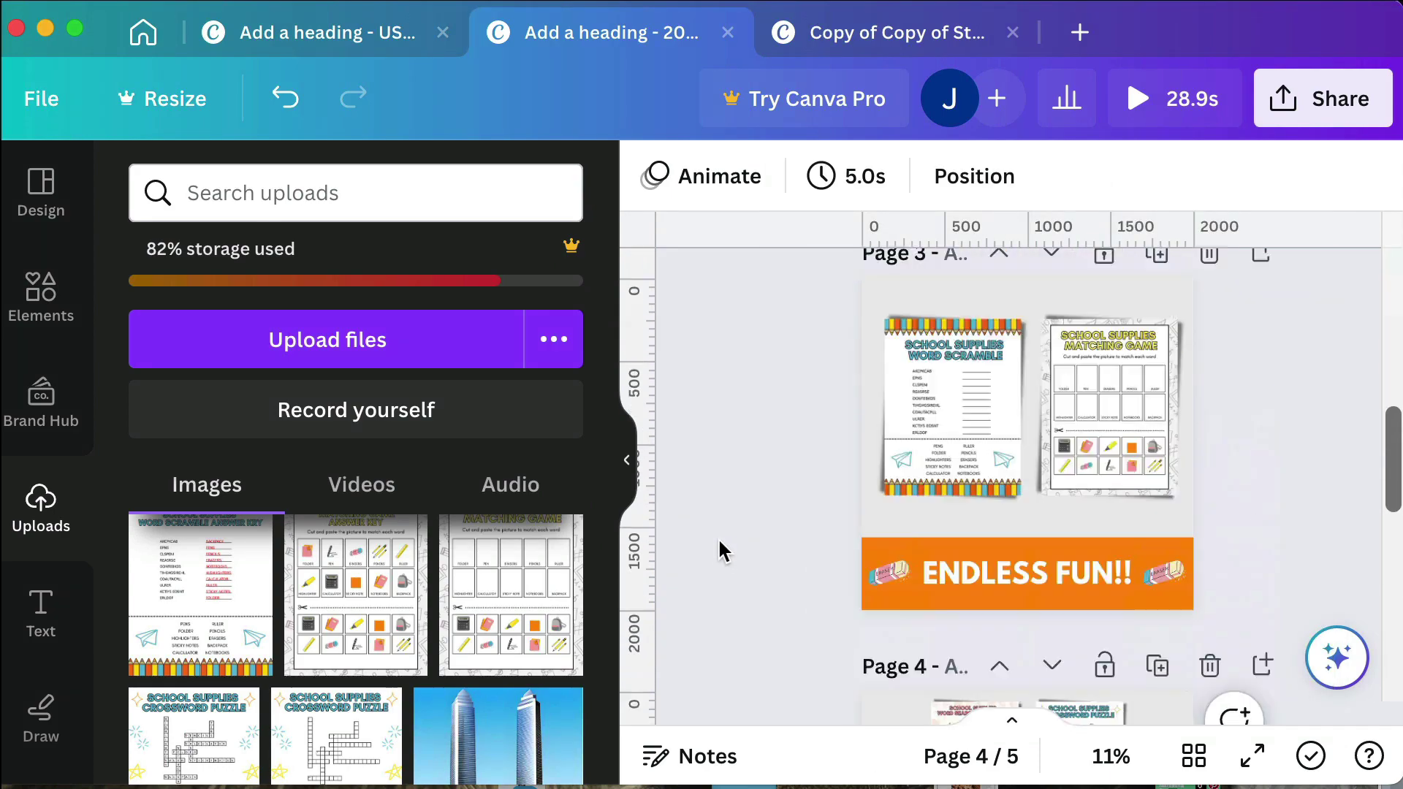
pyautogui.click(1329, 133)
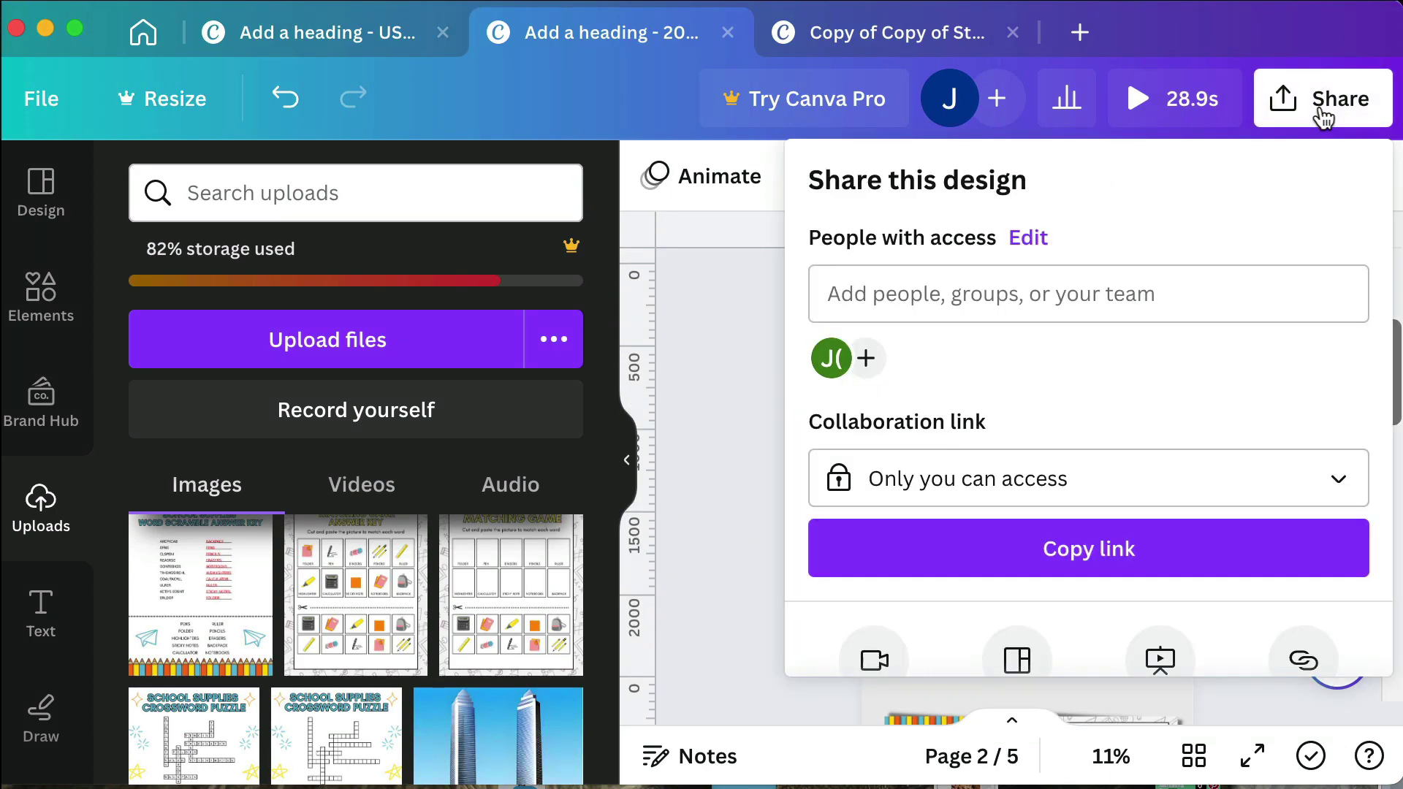
pyautogui.scroll(-5, 1148, 401)
pyautogui.click(1042, 433)
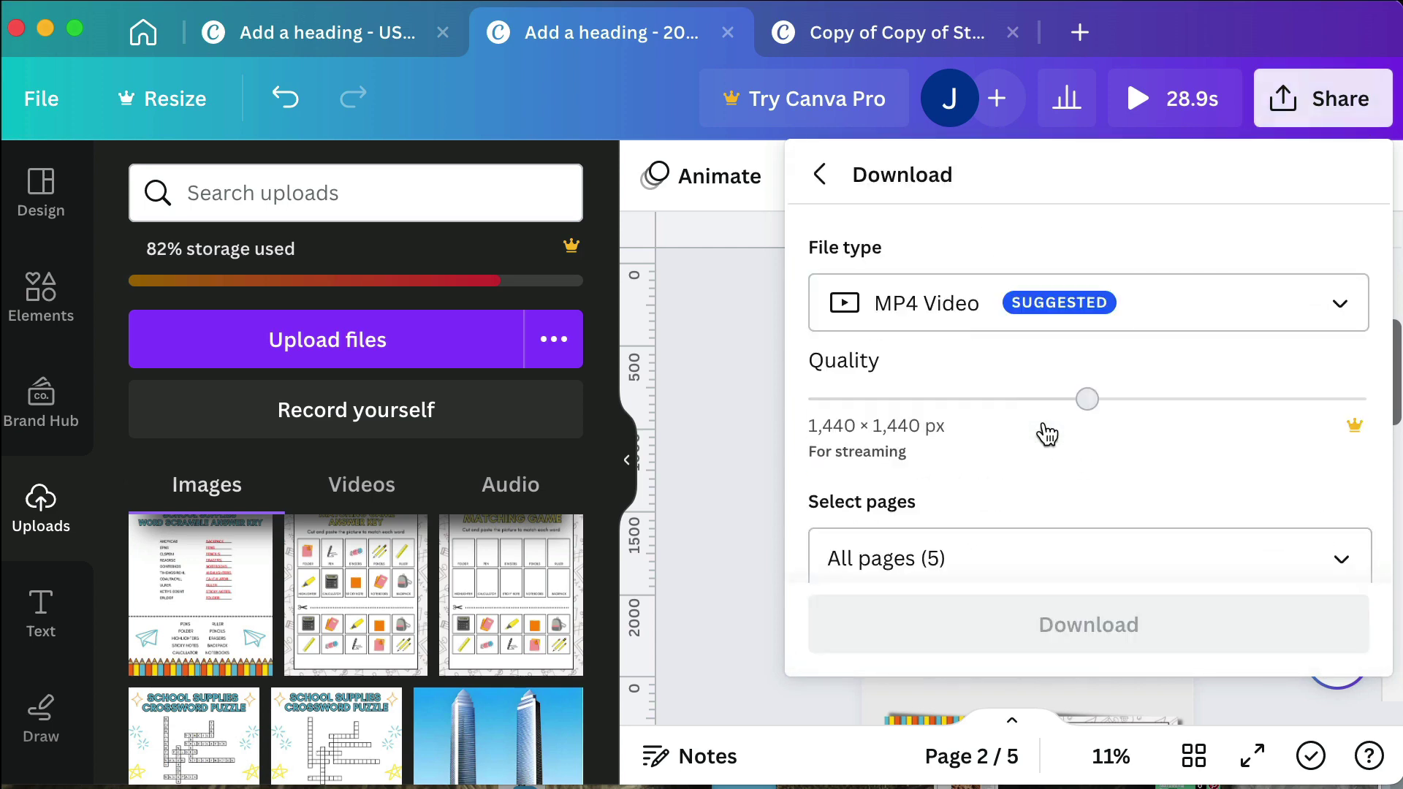
pyautogui.click(940, 304)
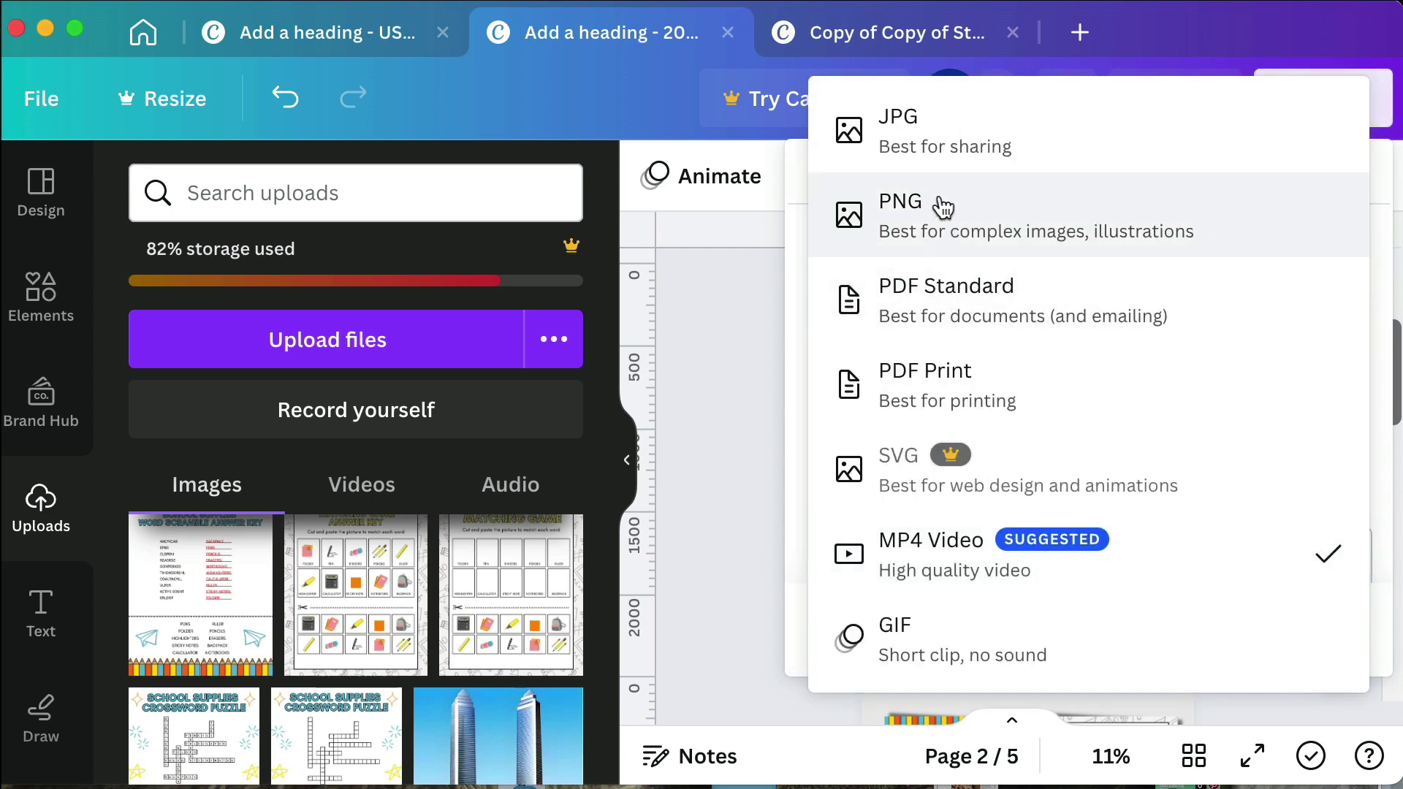
pyautogui.click(948, 133)
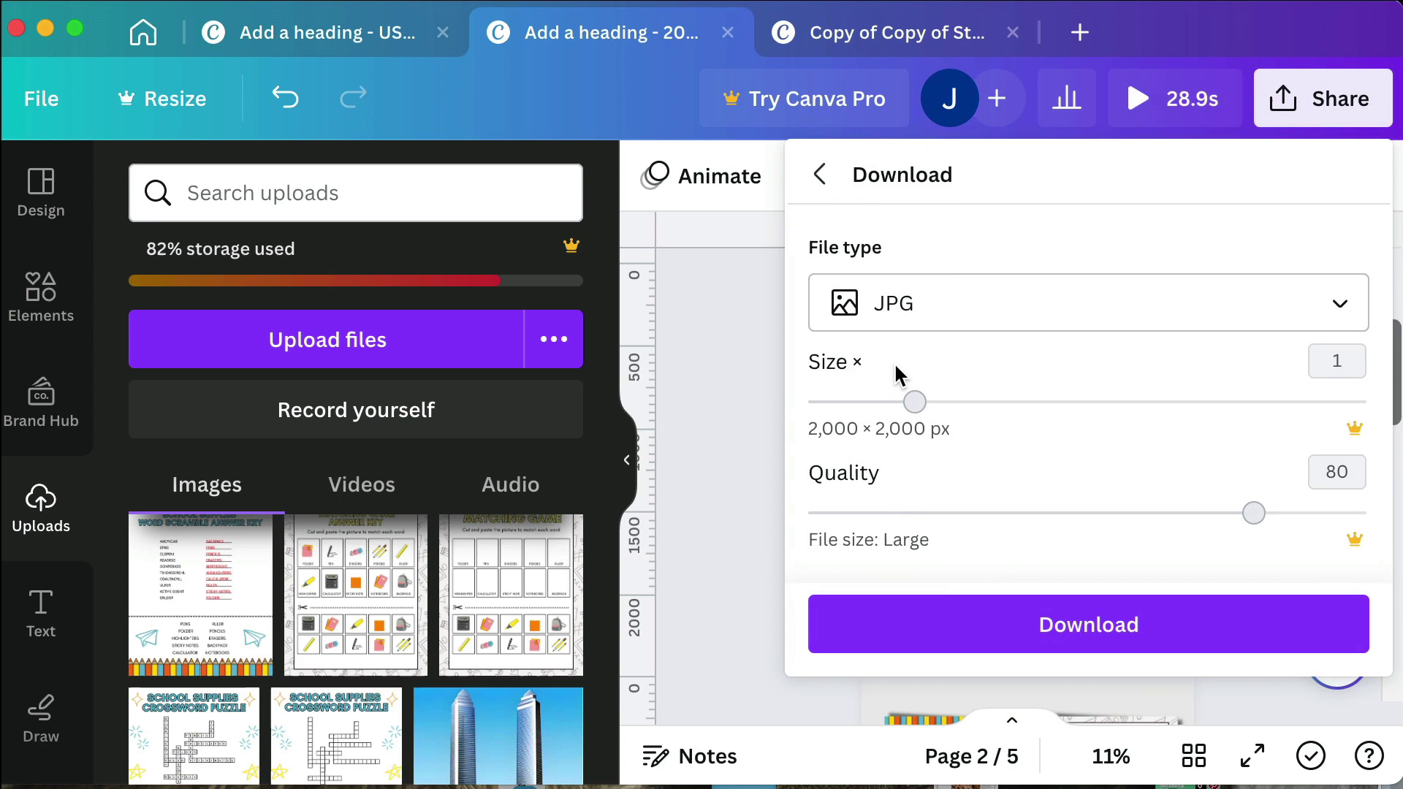
pyautogui.scroll(-3, 1127, 575)
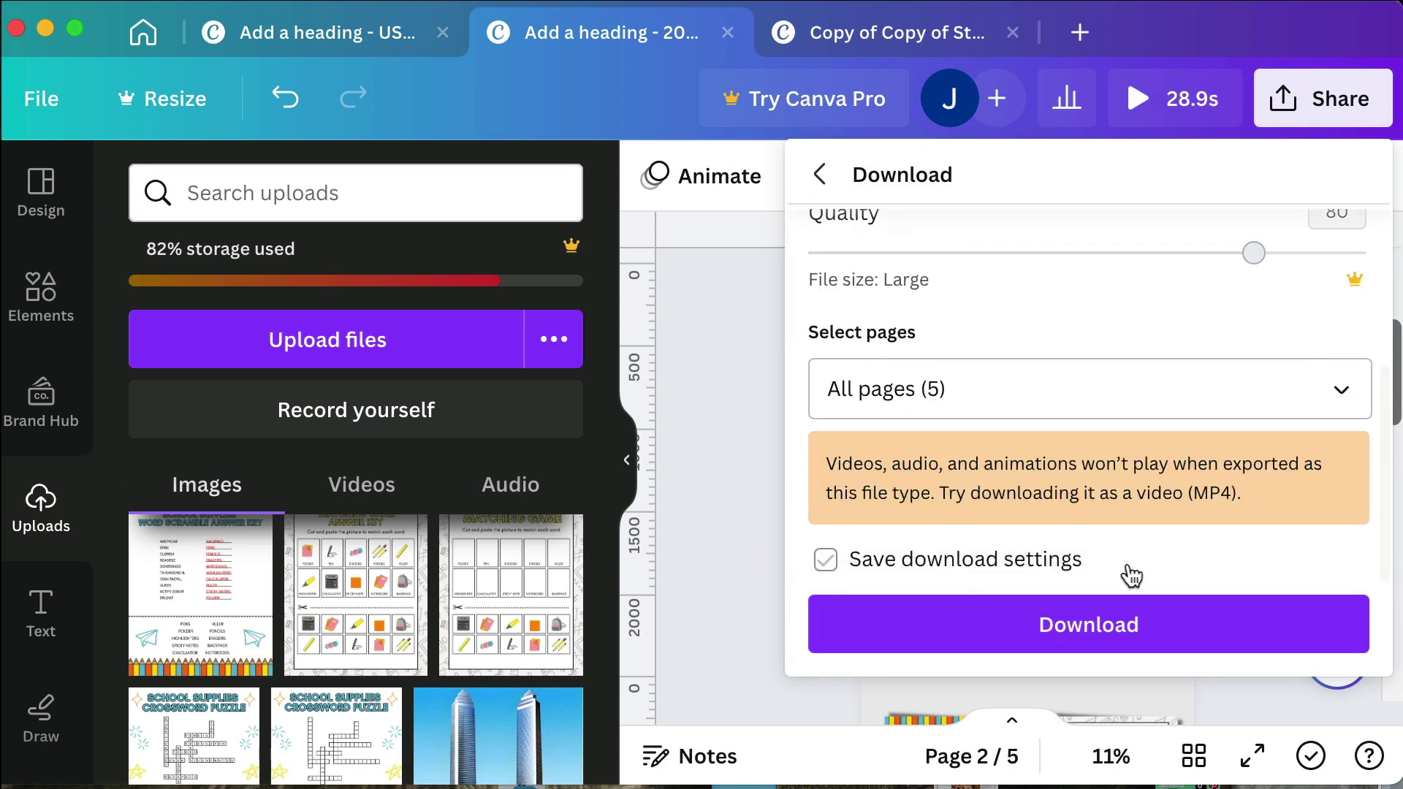
pyautogui.click(1162, 406)
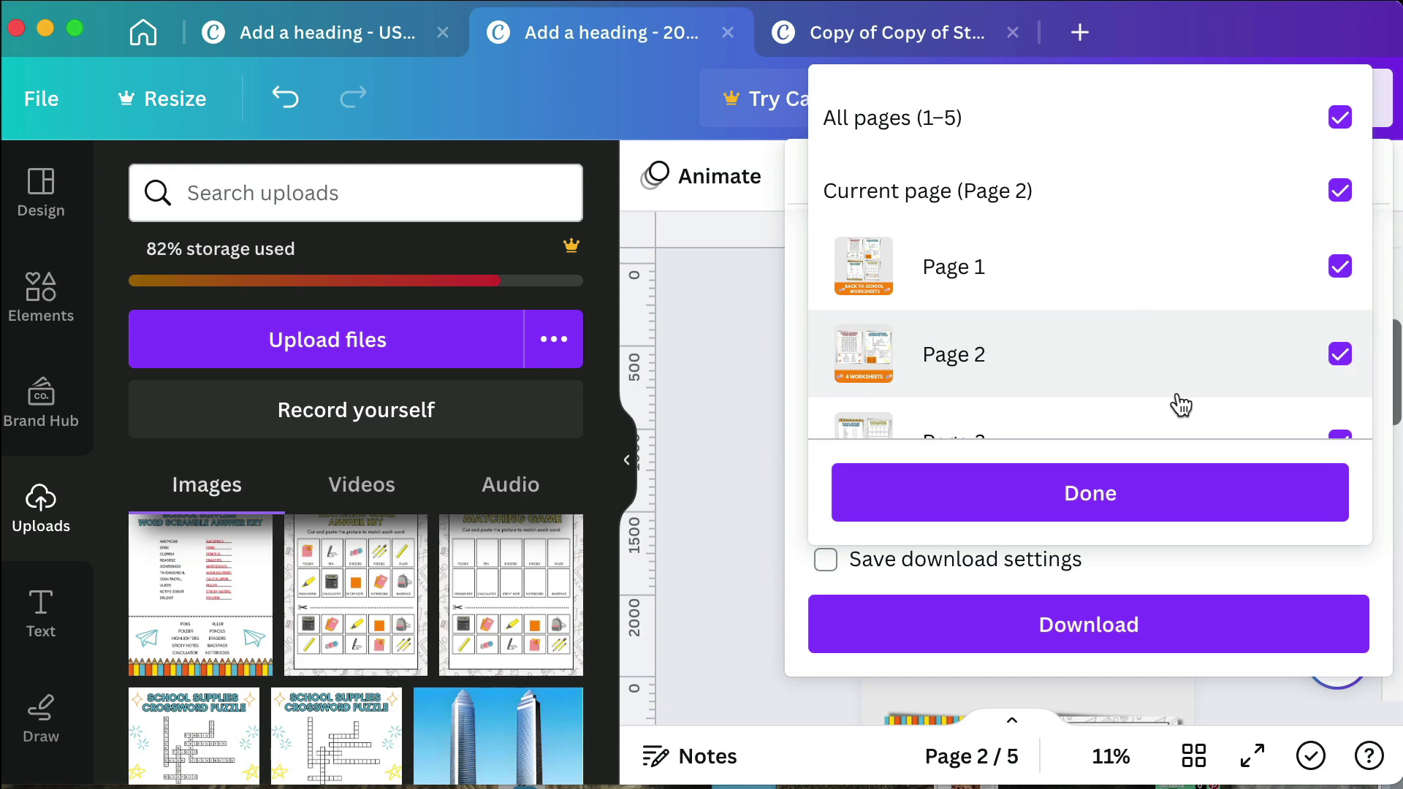
pyautogui.scroll(-3, 1181, 406)
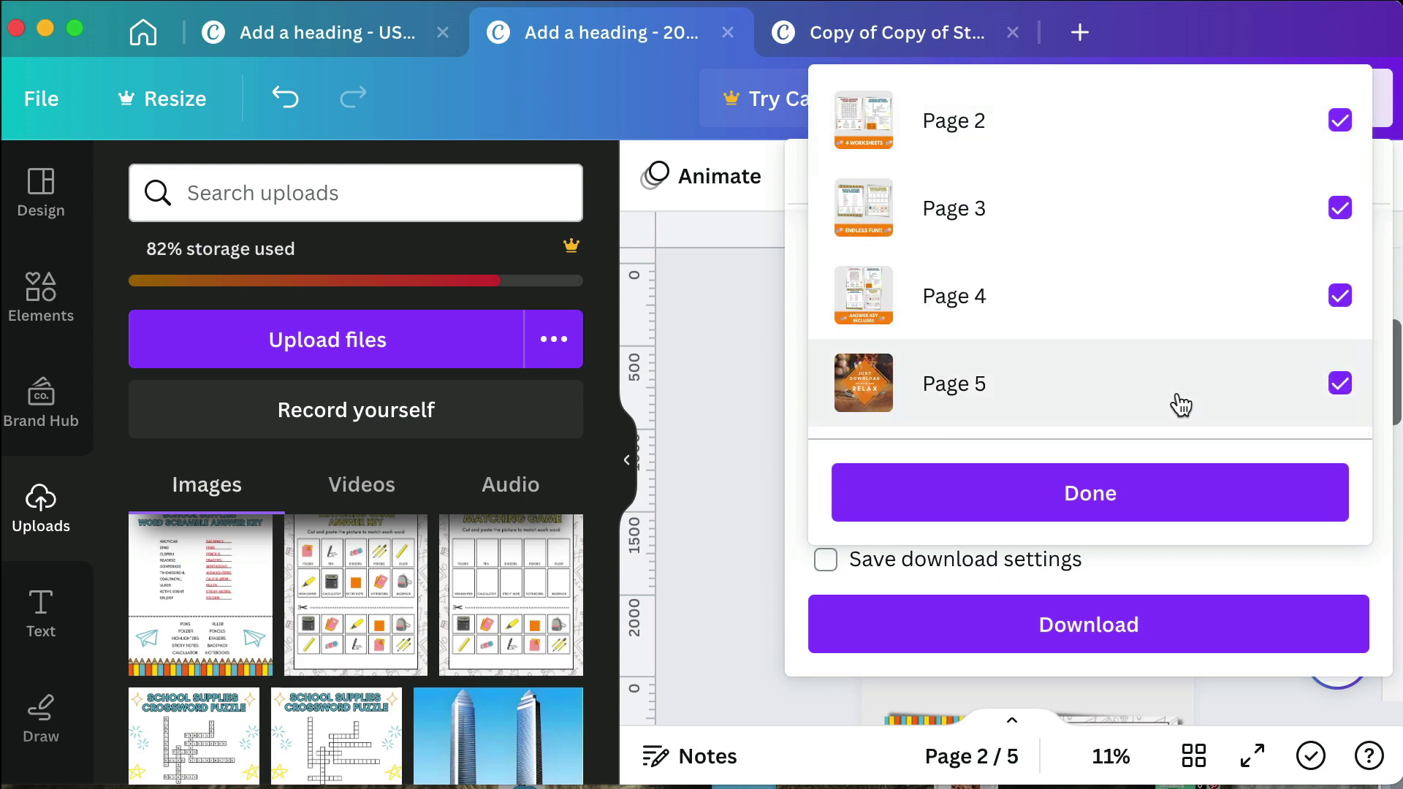
pyautogui.scroll(3, 1138, 206)
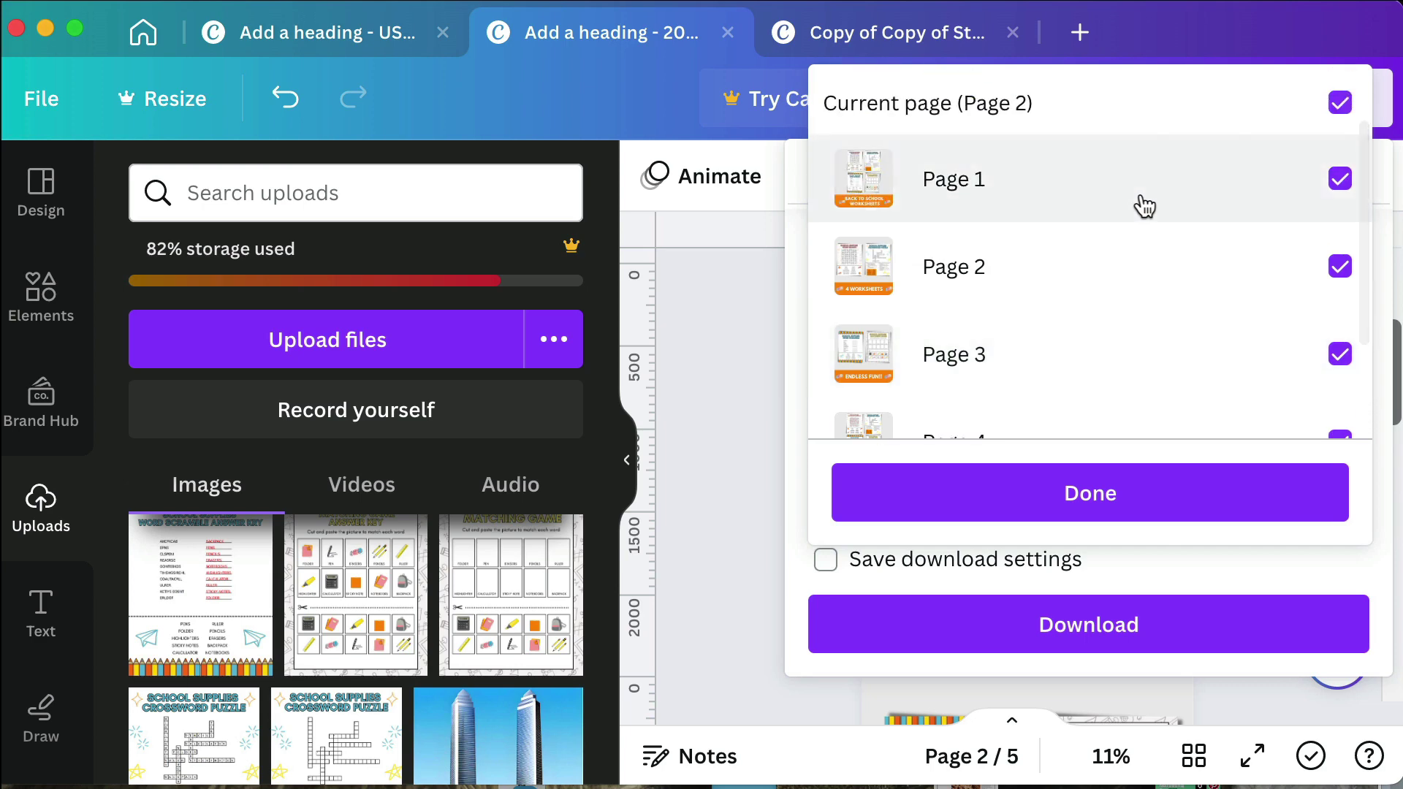
pyautogui.click(712, 535)
pyautogui.click(712, 535)
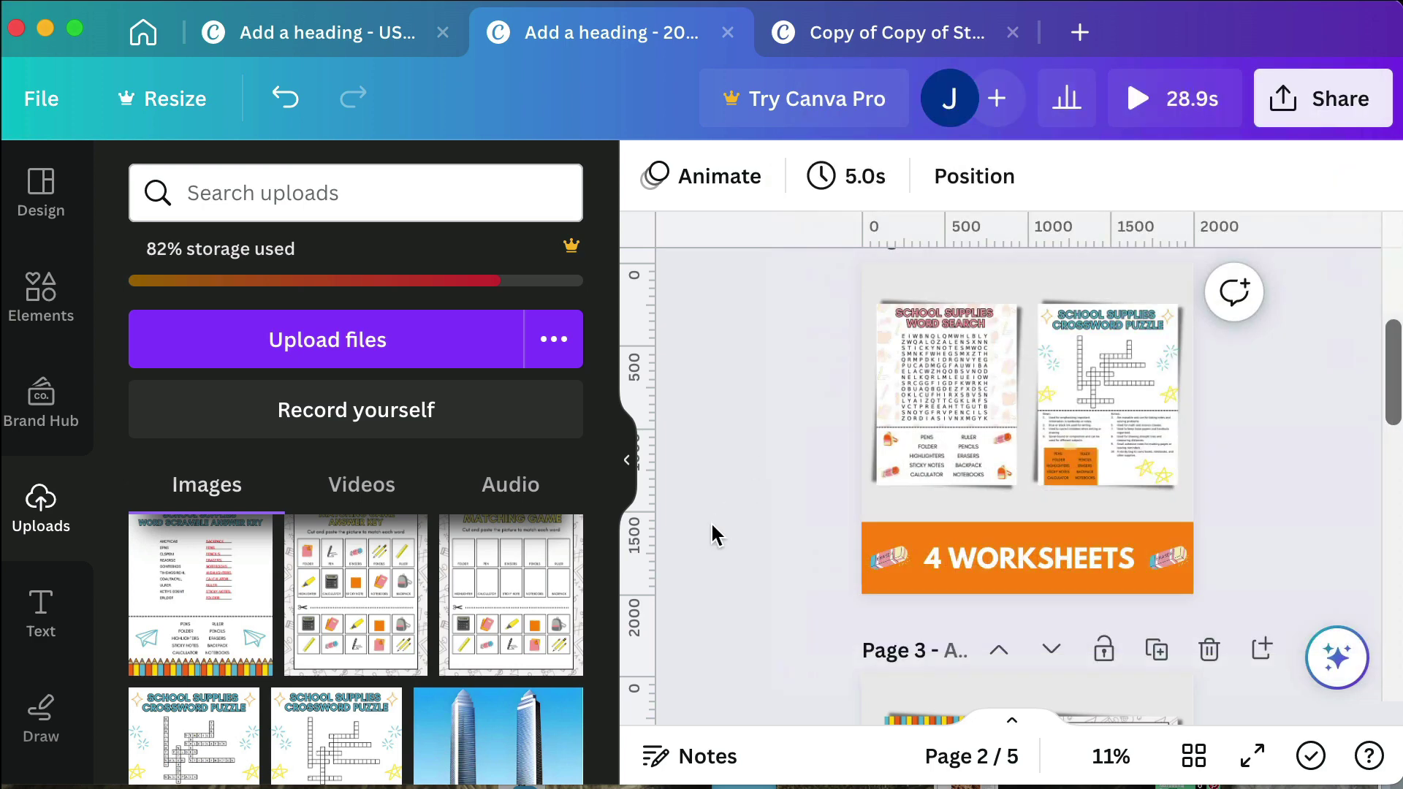